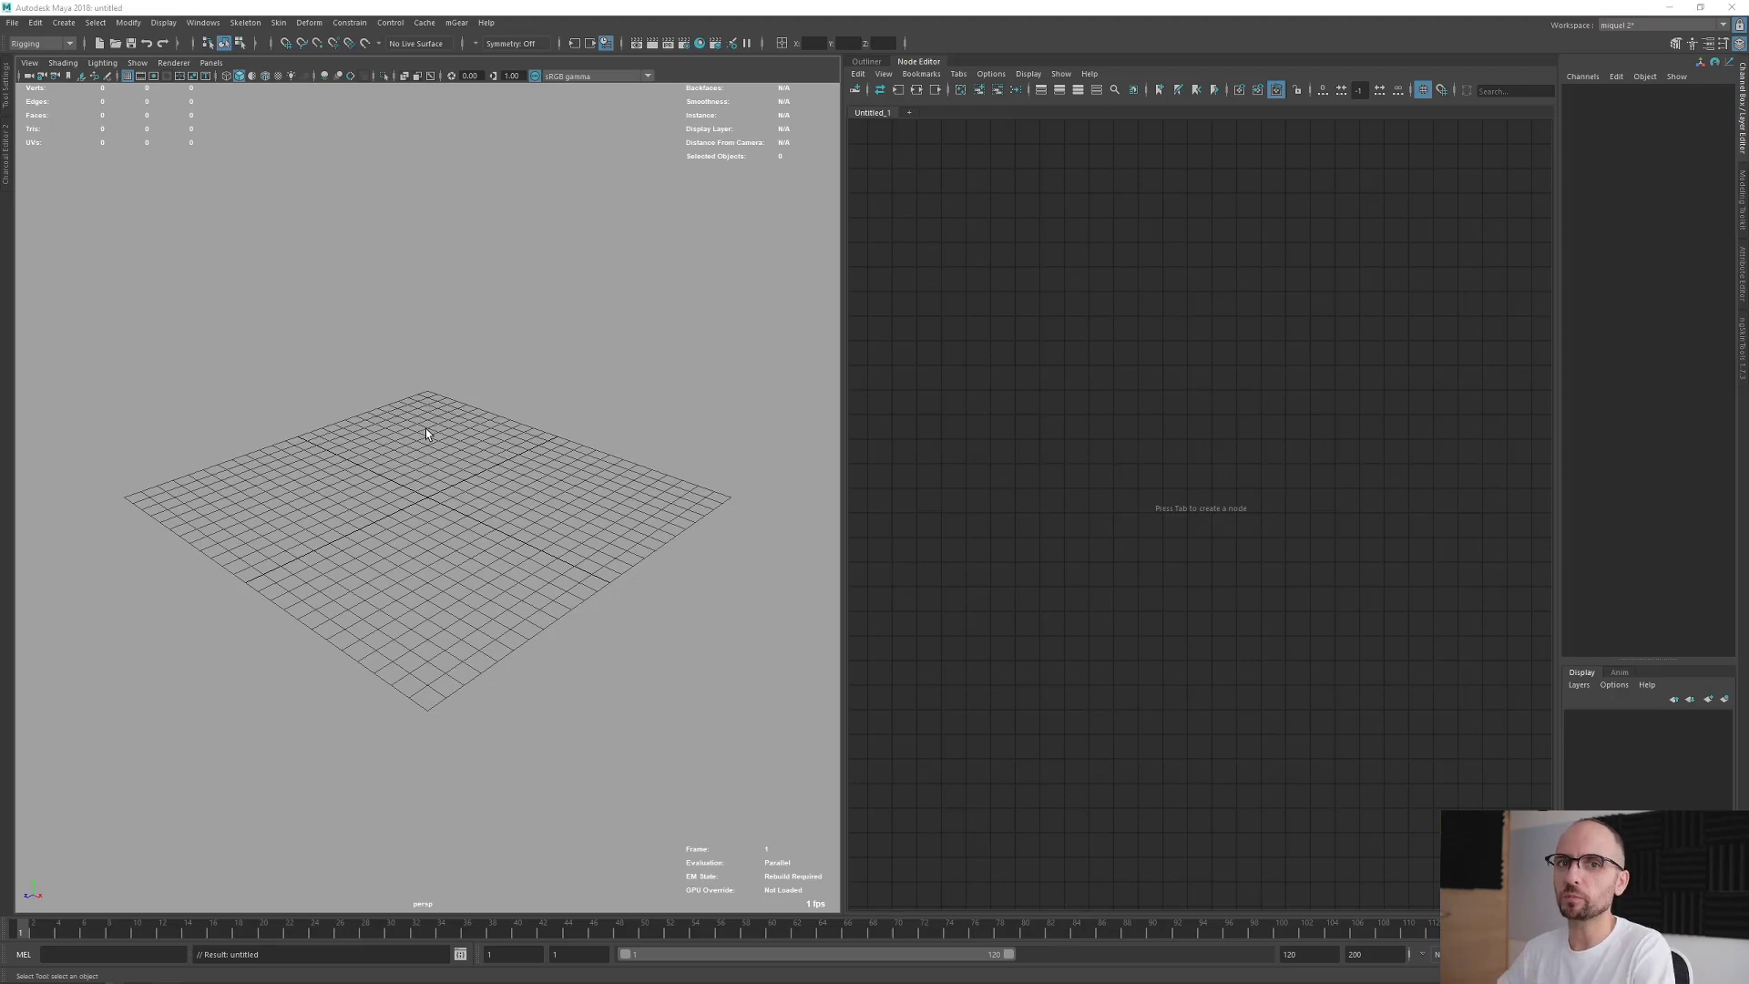
Create a polygon cube at the origin and move it along the X axis to about -1.4.
alt+drag(439, 413, 510, 333)
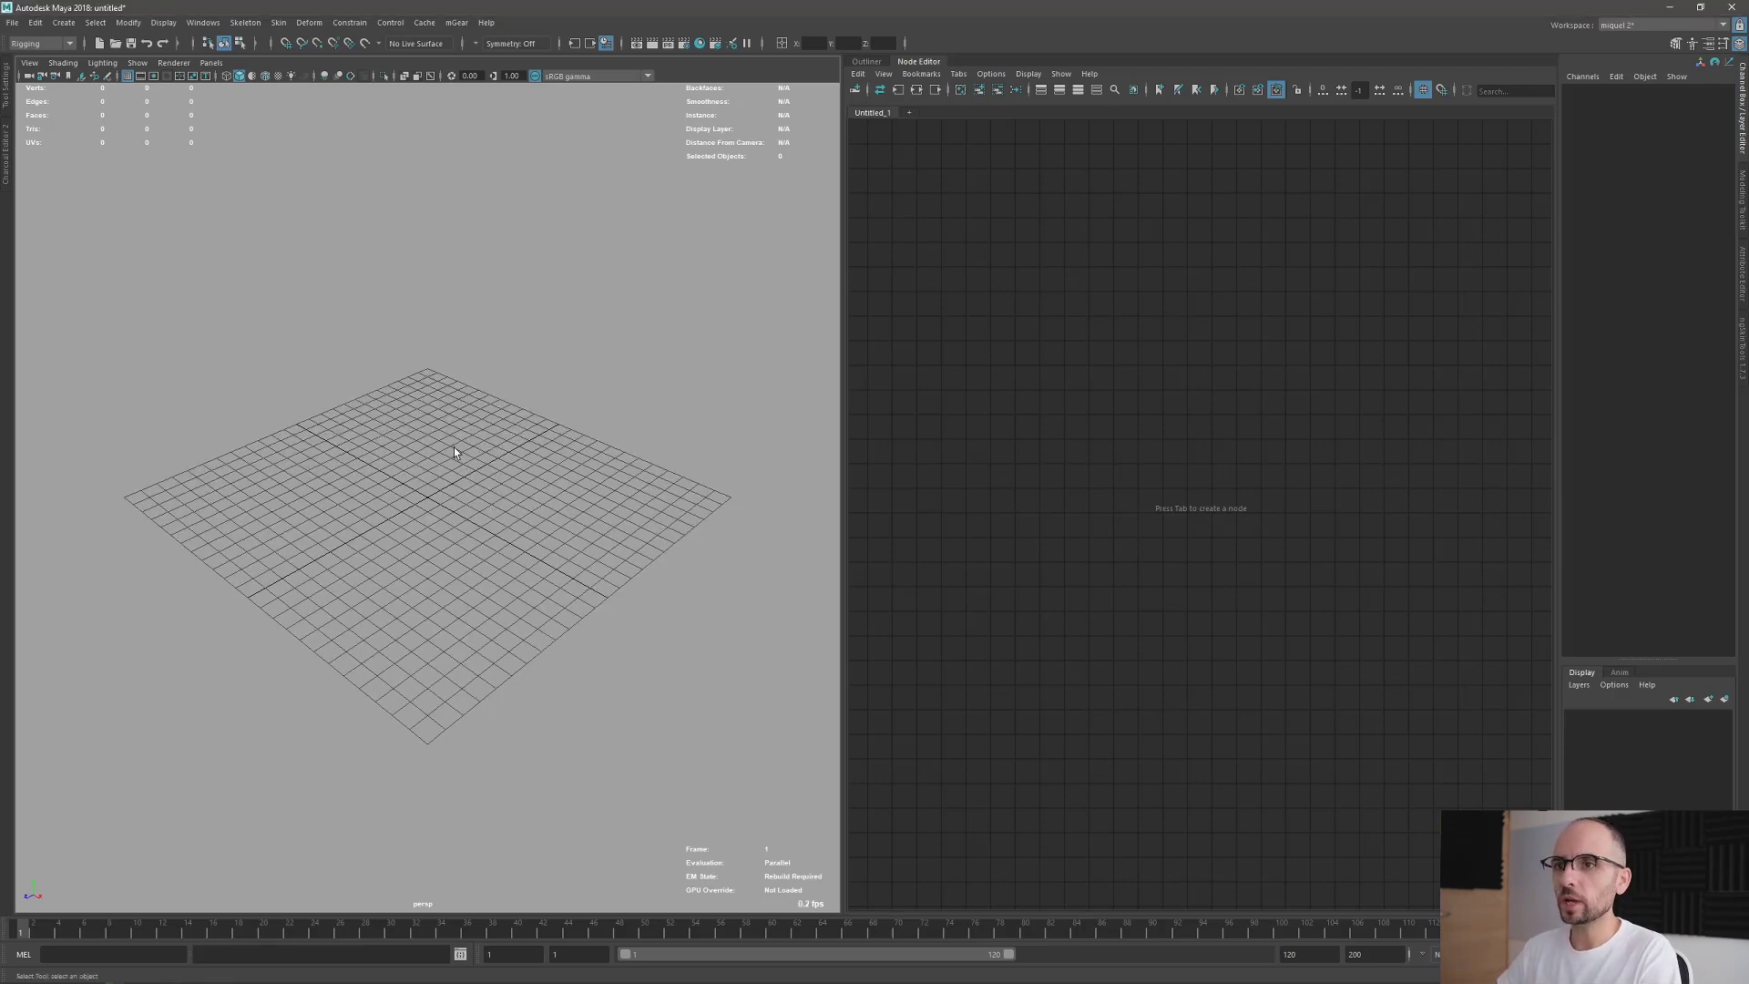
shift+right_drag(454, 447, 460, 492)
scroll(451, 519, up, 5)
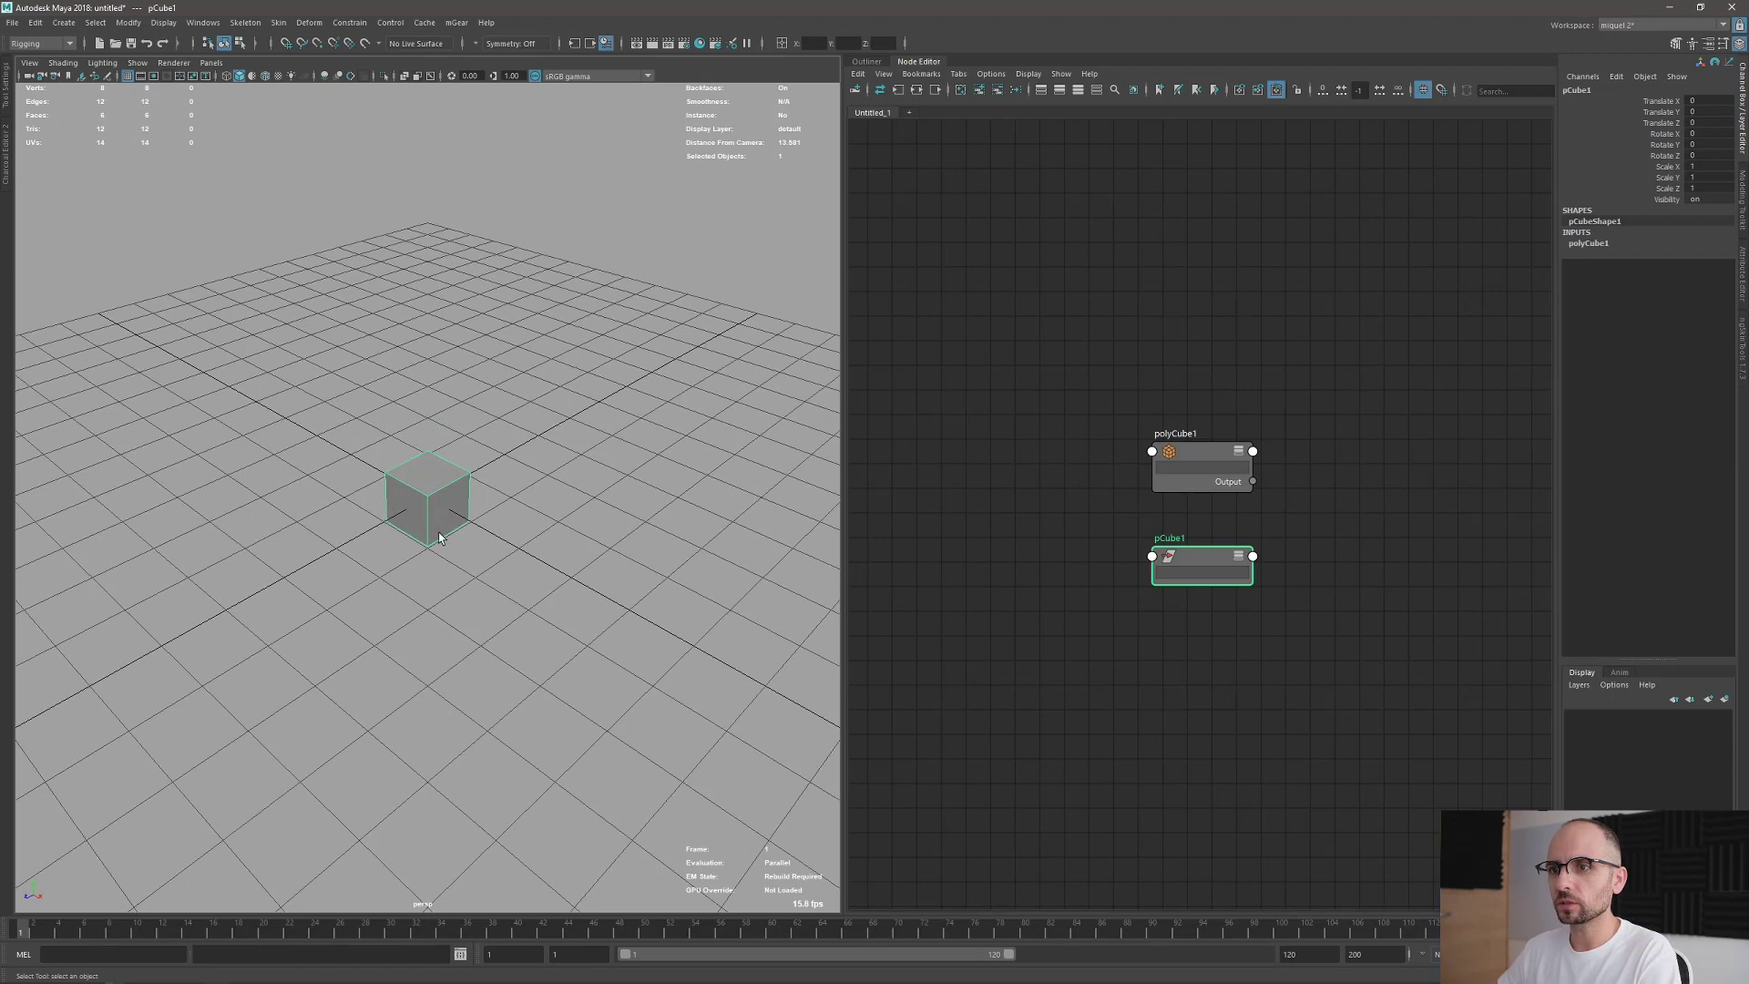
key(w)
middle_drag(434, 506, 371, 478)
alt+drag(423, 551, 475, 555)
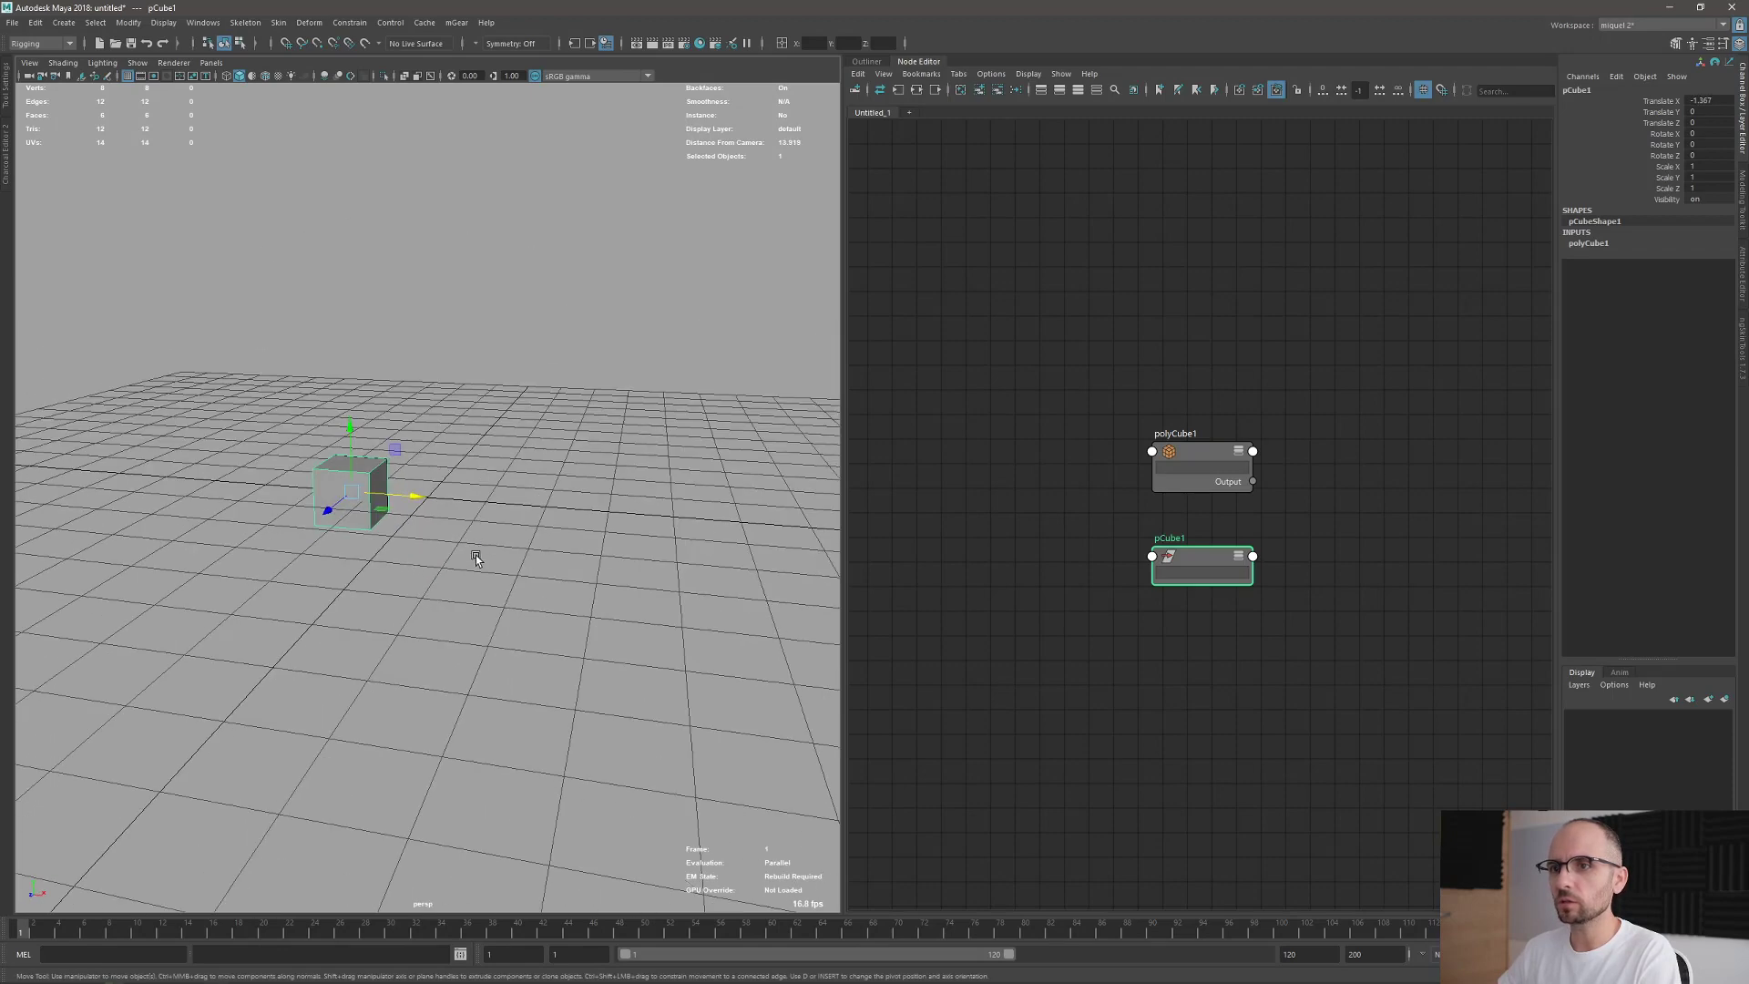
Create a polygon cylinder and place it beside the cube at about 0.95 in X.
click(543, 466)
shift+right_drag(543, 464, 452, 469)
alt+drag(395, 503, 489, 493)
Scale all the cube's vertices along X to form a long bar, then return to object mode.
click(342, 495)
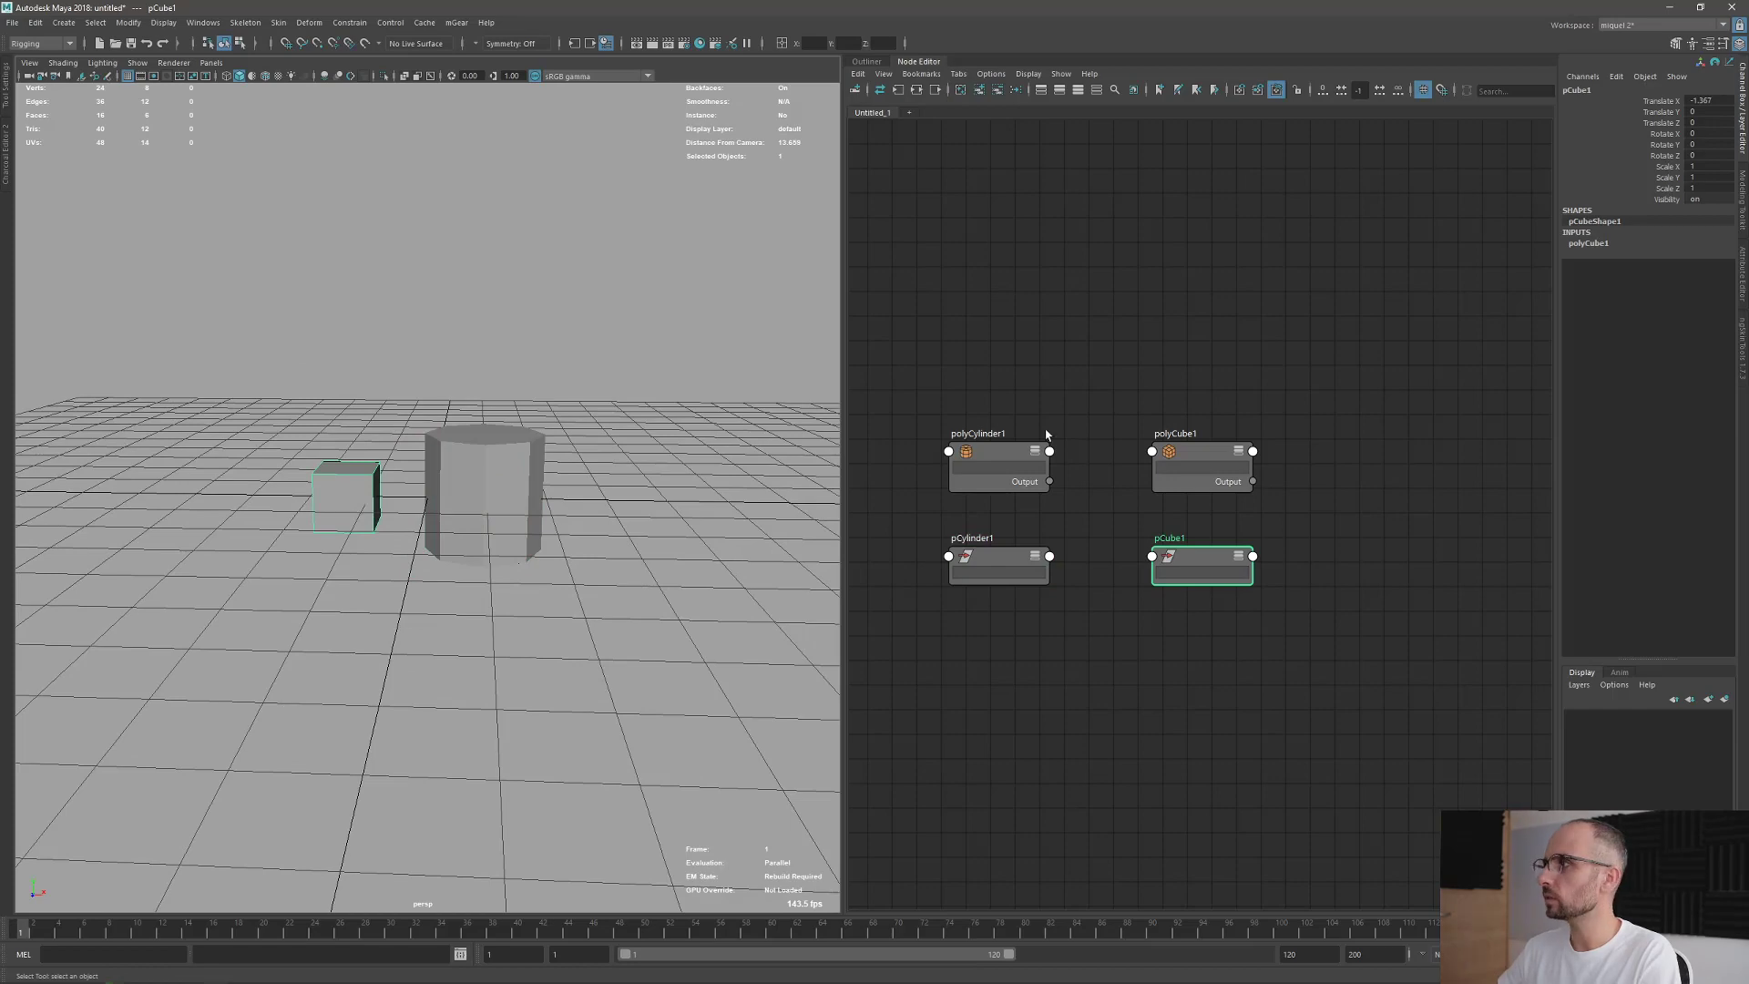
key(F9)
drag(292, 394, 386, 566)
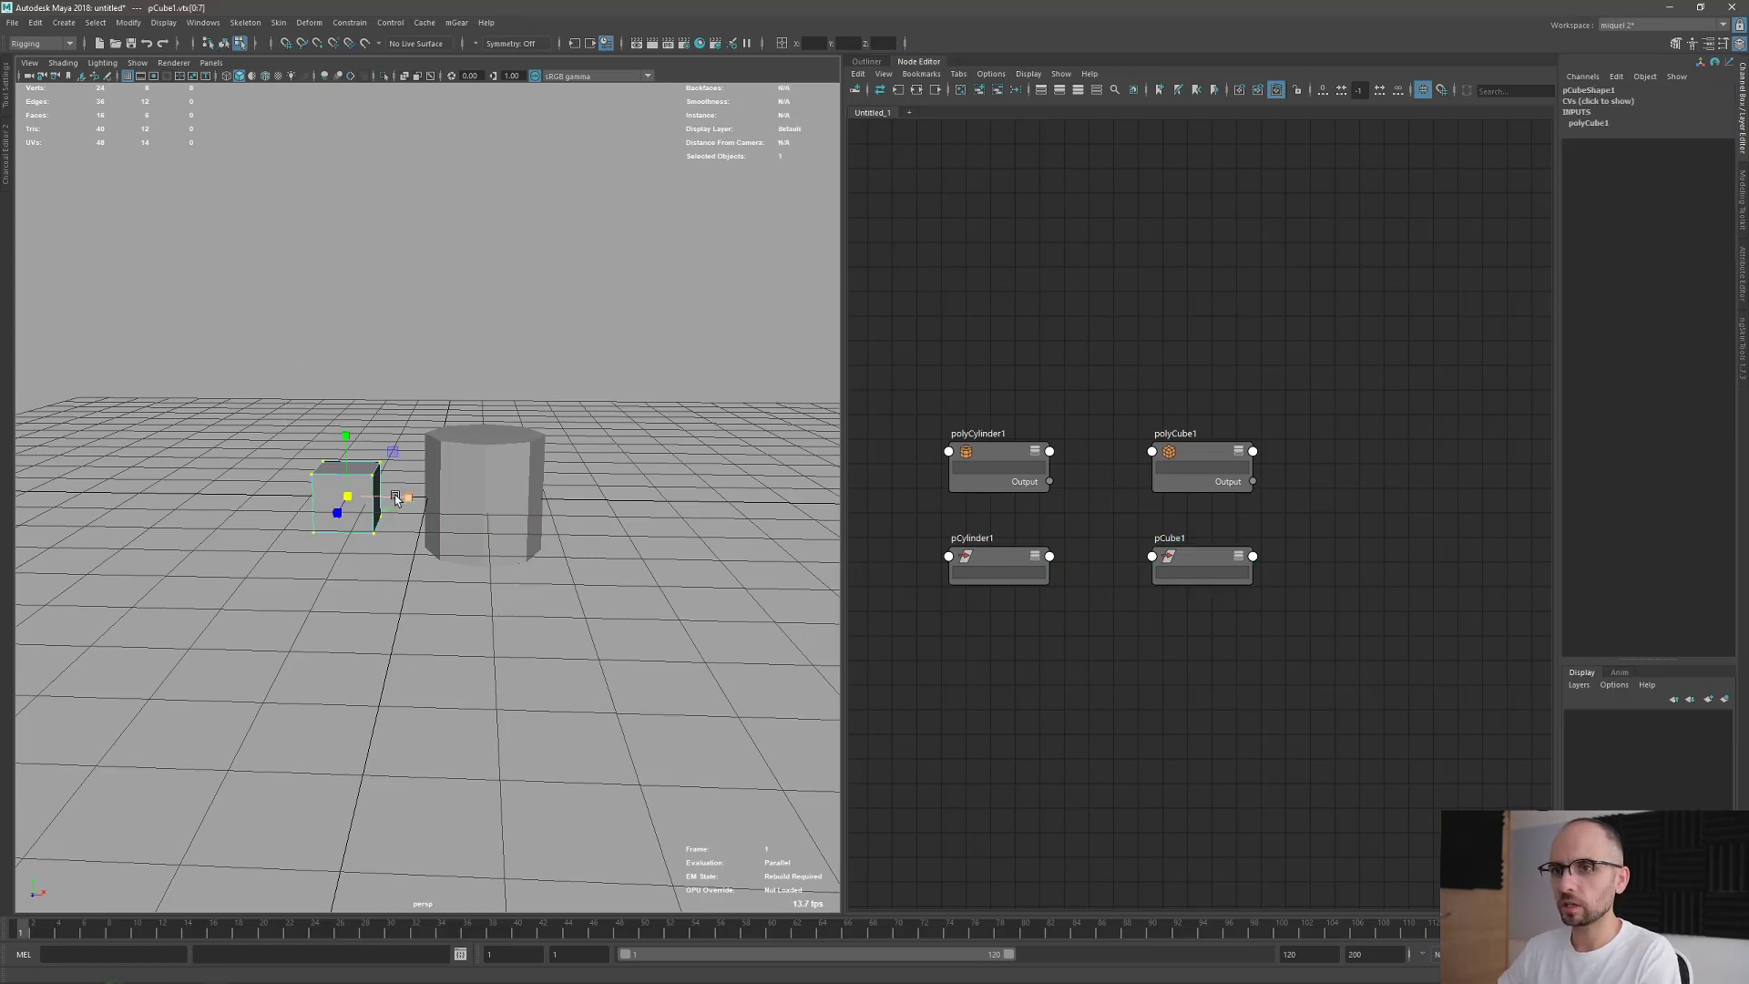
drag(400, 497, 554, 500)
key(F8)
key(q)
click(309, 669)
mouse_move(351, 481)
alt+mouse_down()
mouse_move(356, 522)
mouse_move(373, 482)
alt+mouse_up()
click(375, 483)
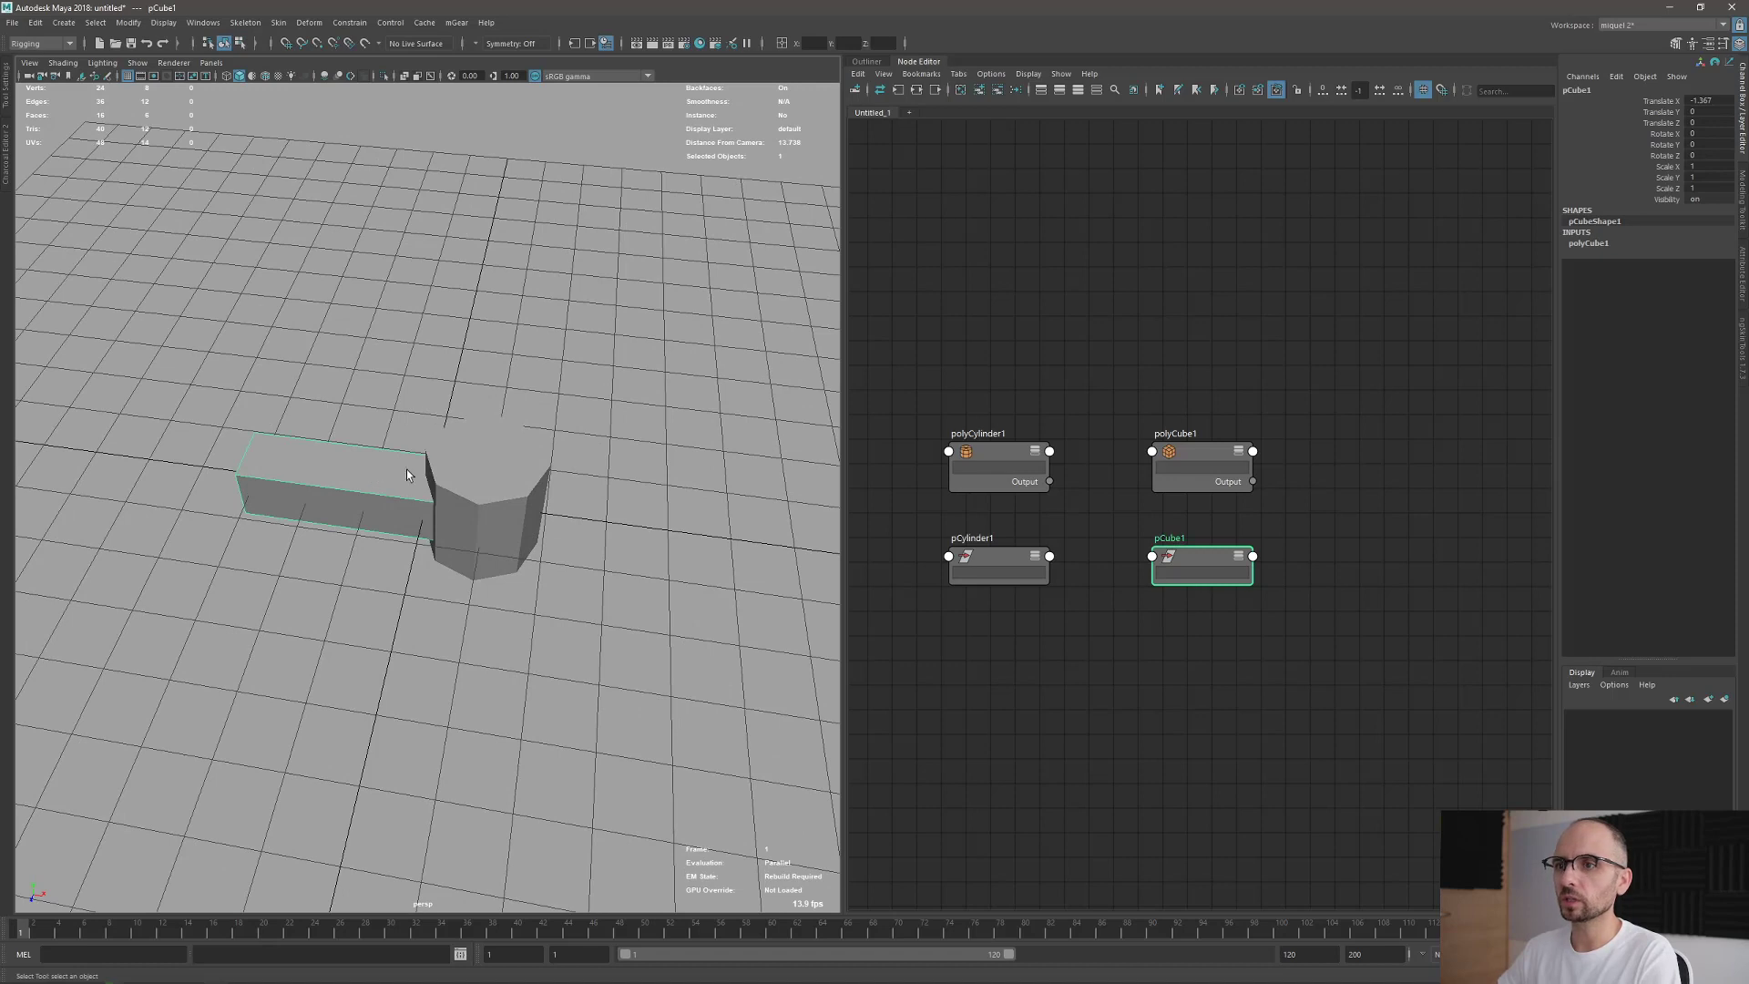
Create a locator and move it to the opposite side of the cylinder from the bar-shaped cube.
click(64, 22)
click(92, 221)
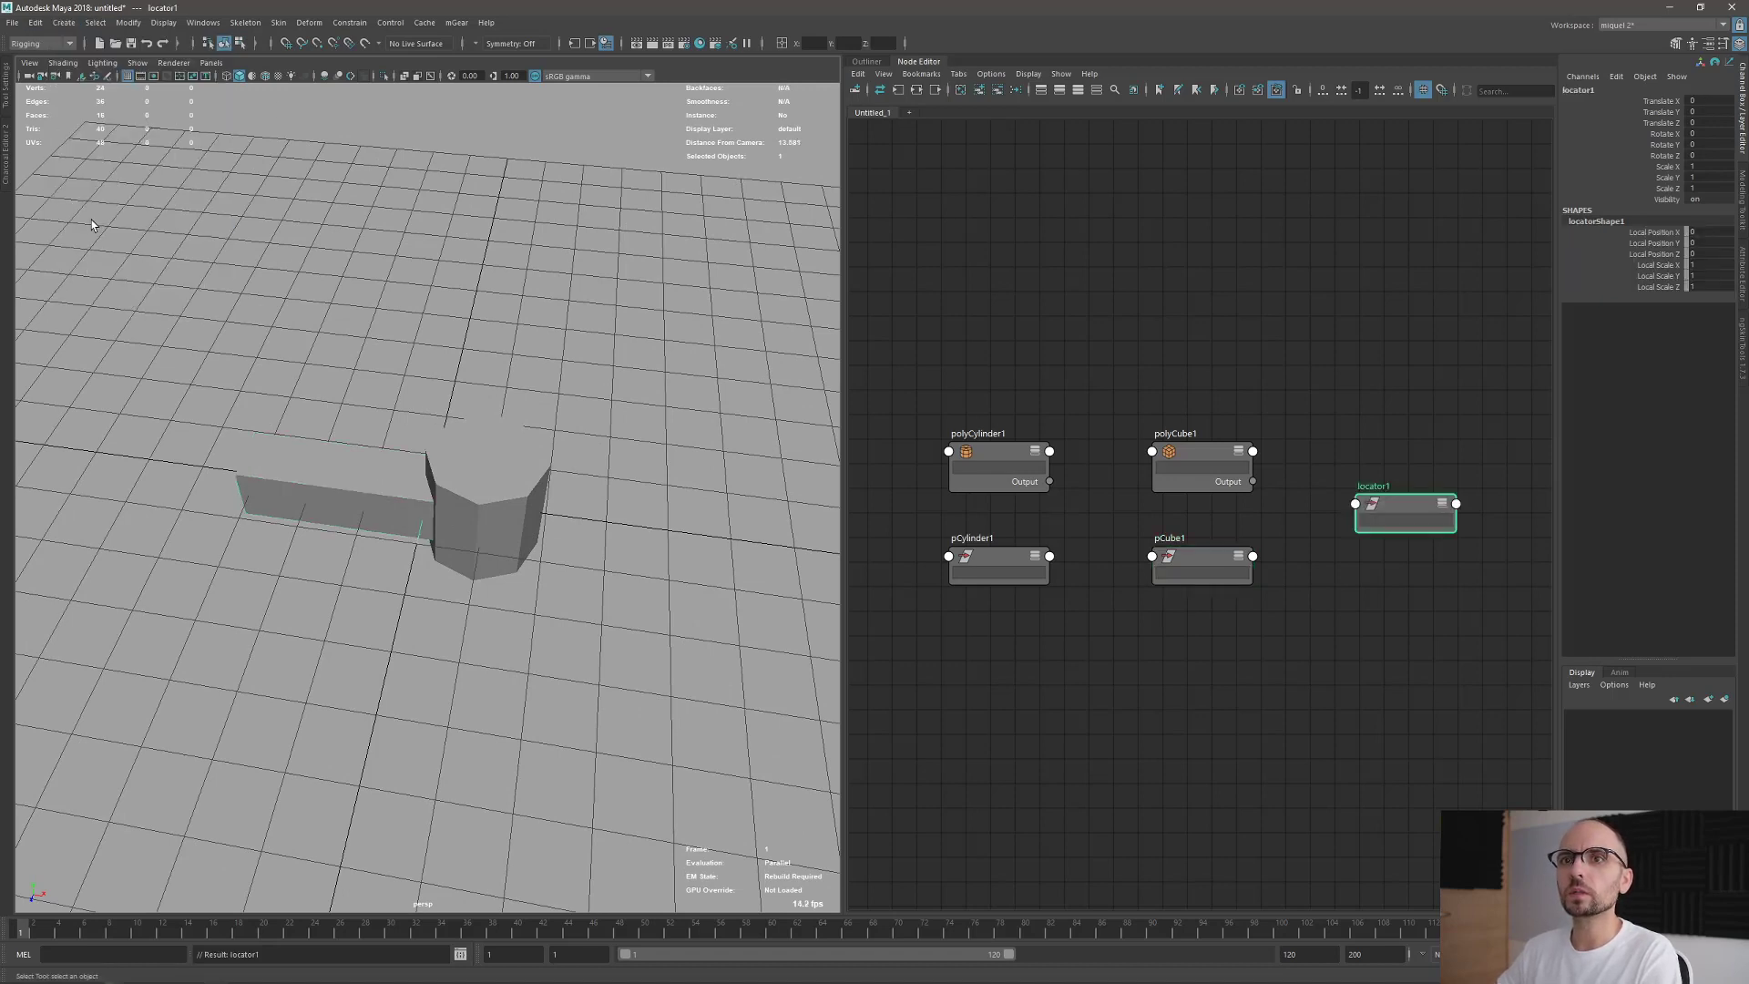
key(w)
drag(461, 502, 654, 470)
key(q)
click(409, 551)
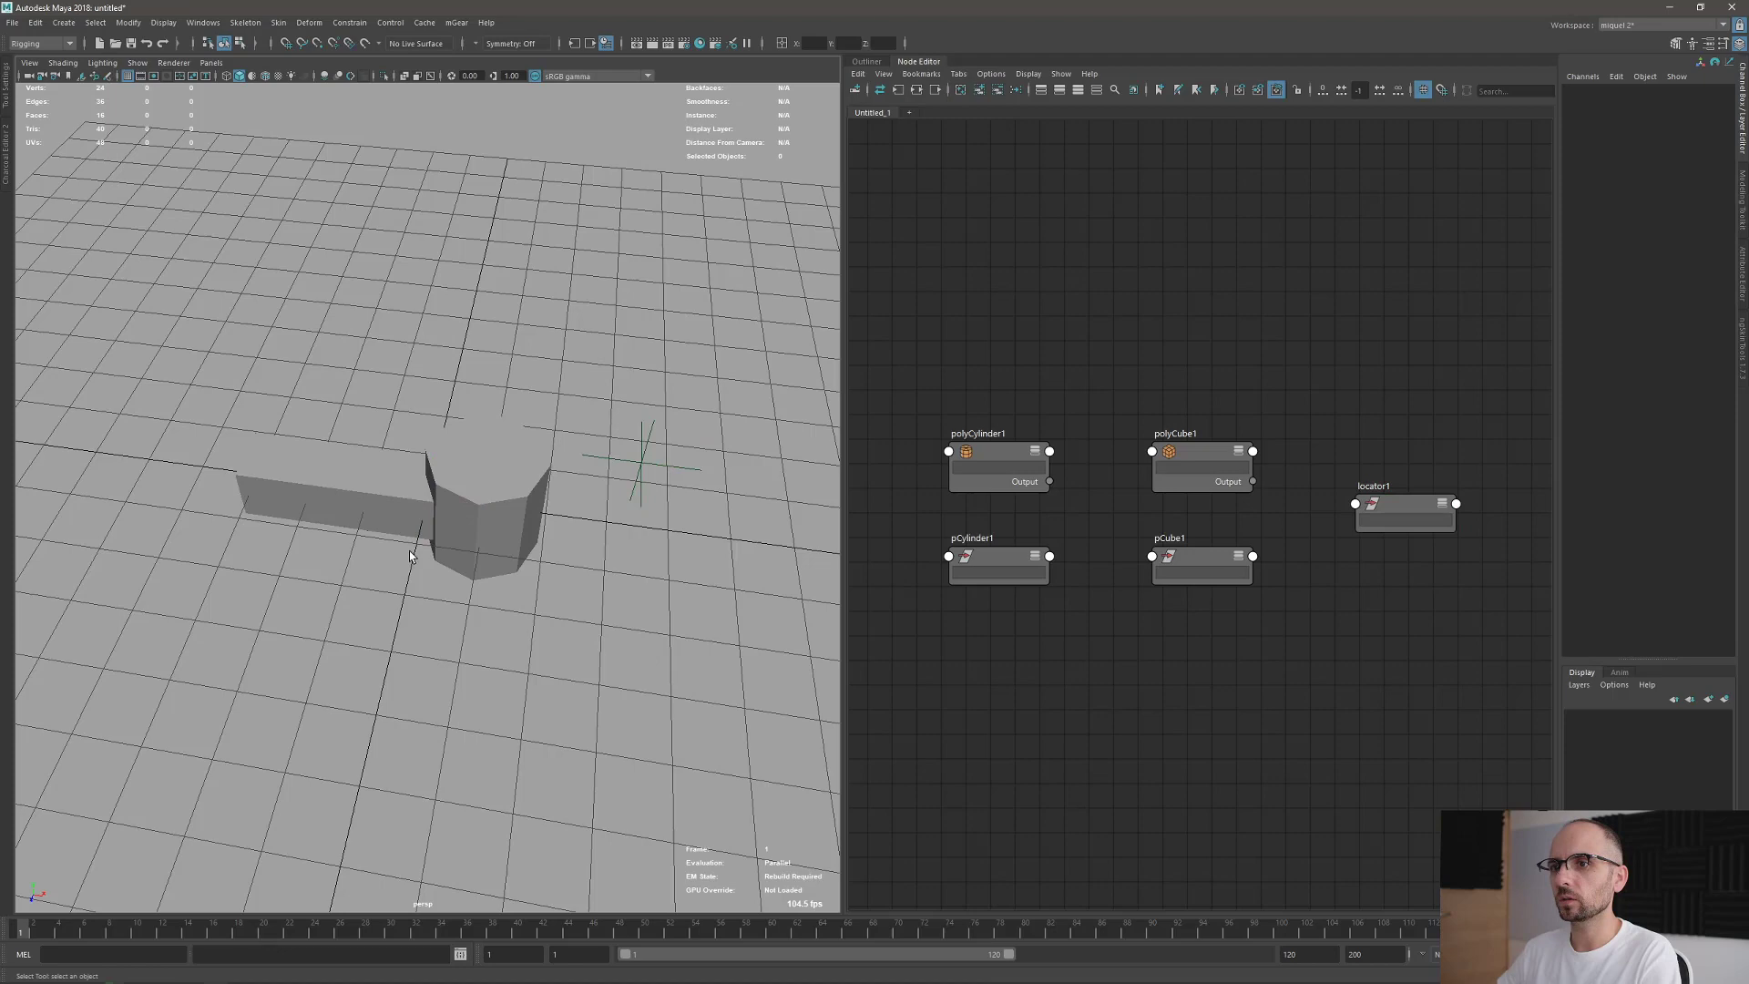
Move the bar-shaped cube up and back so it sits clear of the cylinder.
click(301, 489)
key(w)
drag(415, 495, 274, 376)
key(q)
key(w)
key(q)
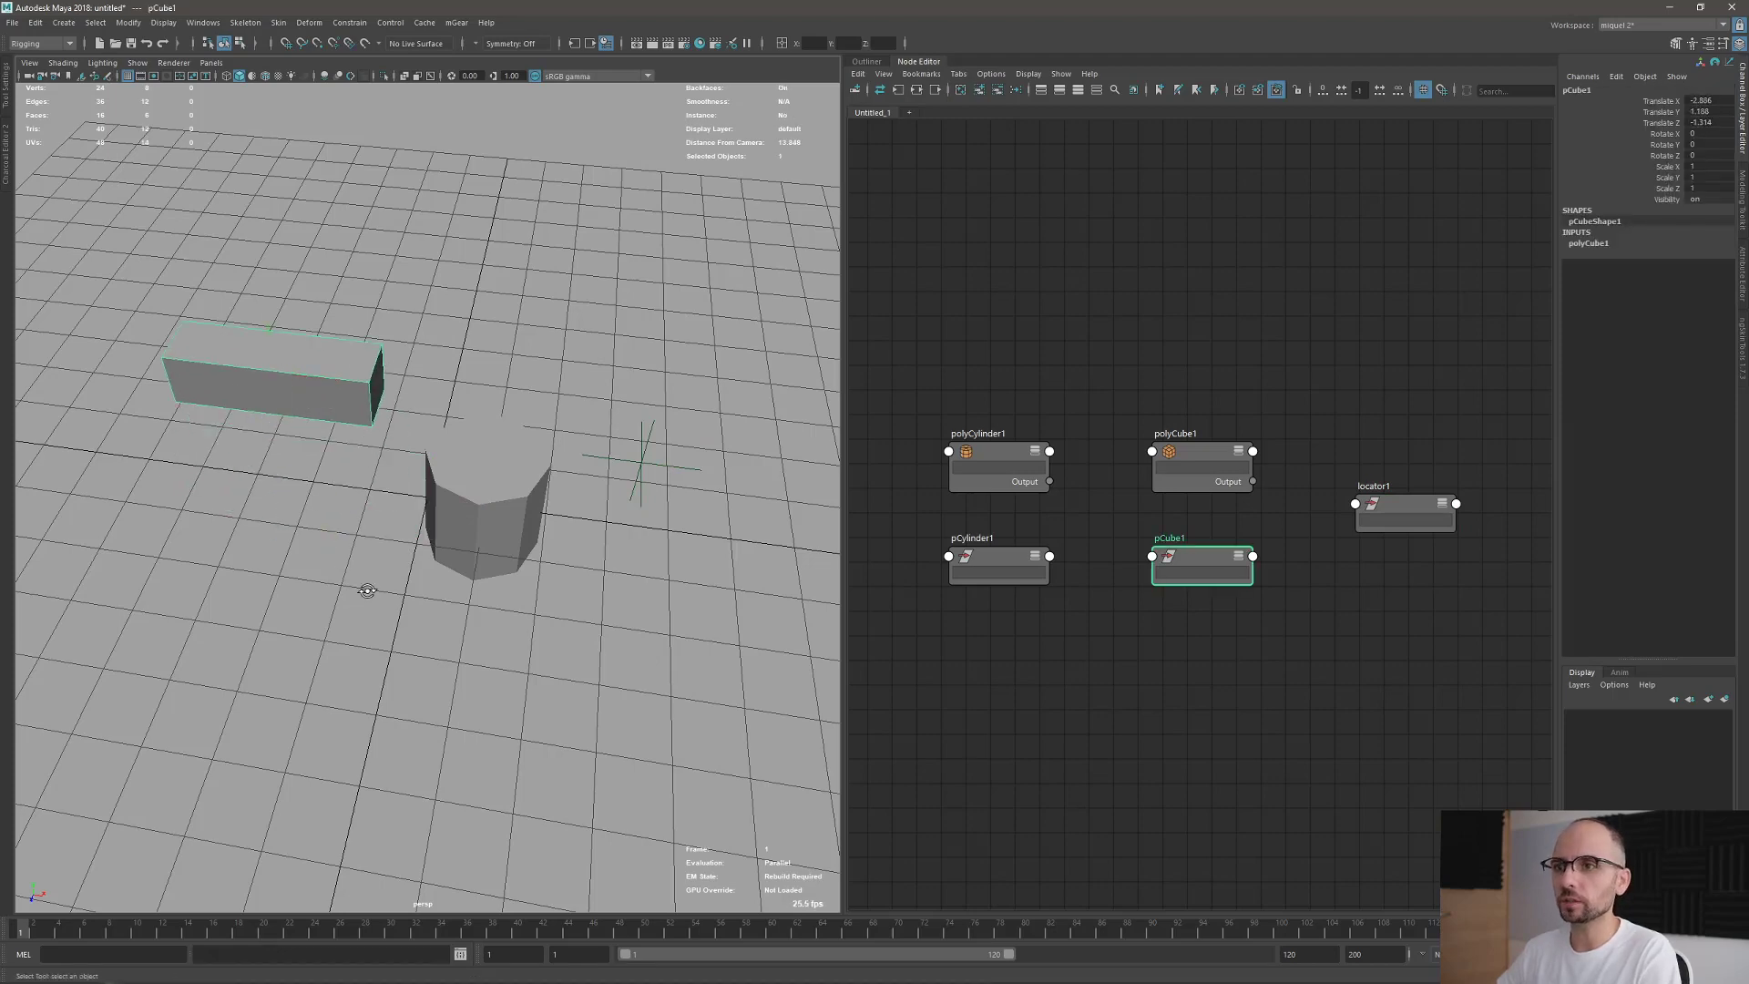
alt+drag(367, 590, 420, 552)
alt+drag(569, 503, 537, 515)
Move the polyCylinder1 and polyCube1 nodes together below the transform nodes in the node graph.
drag(995, 432, 1203, 720)
key(w)
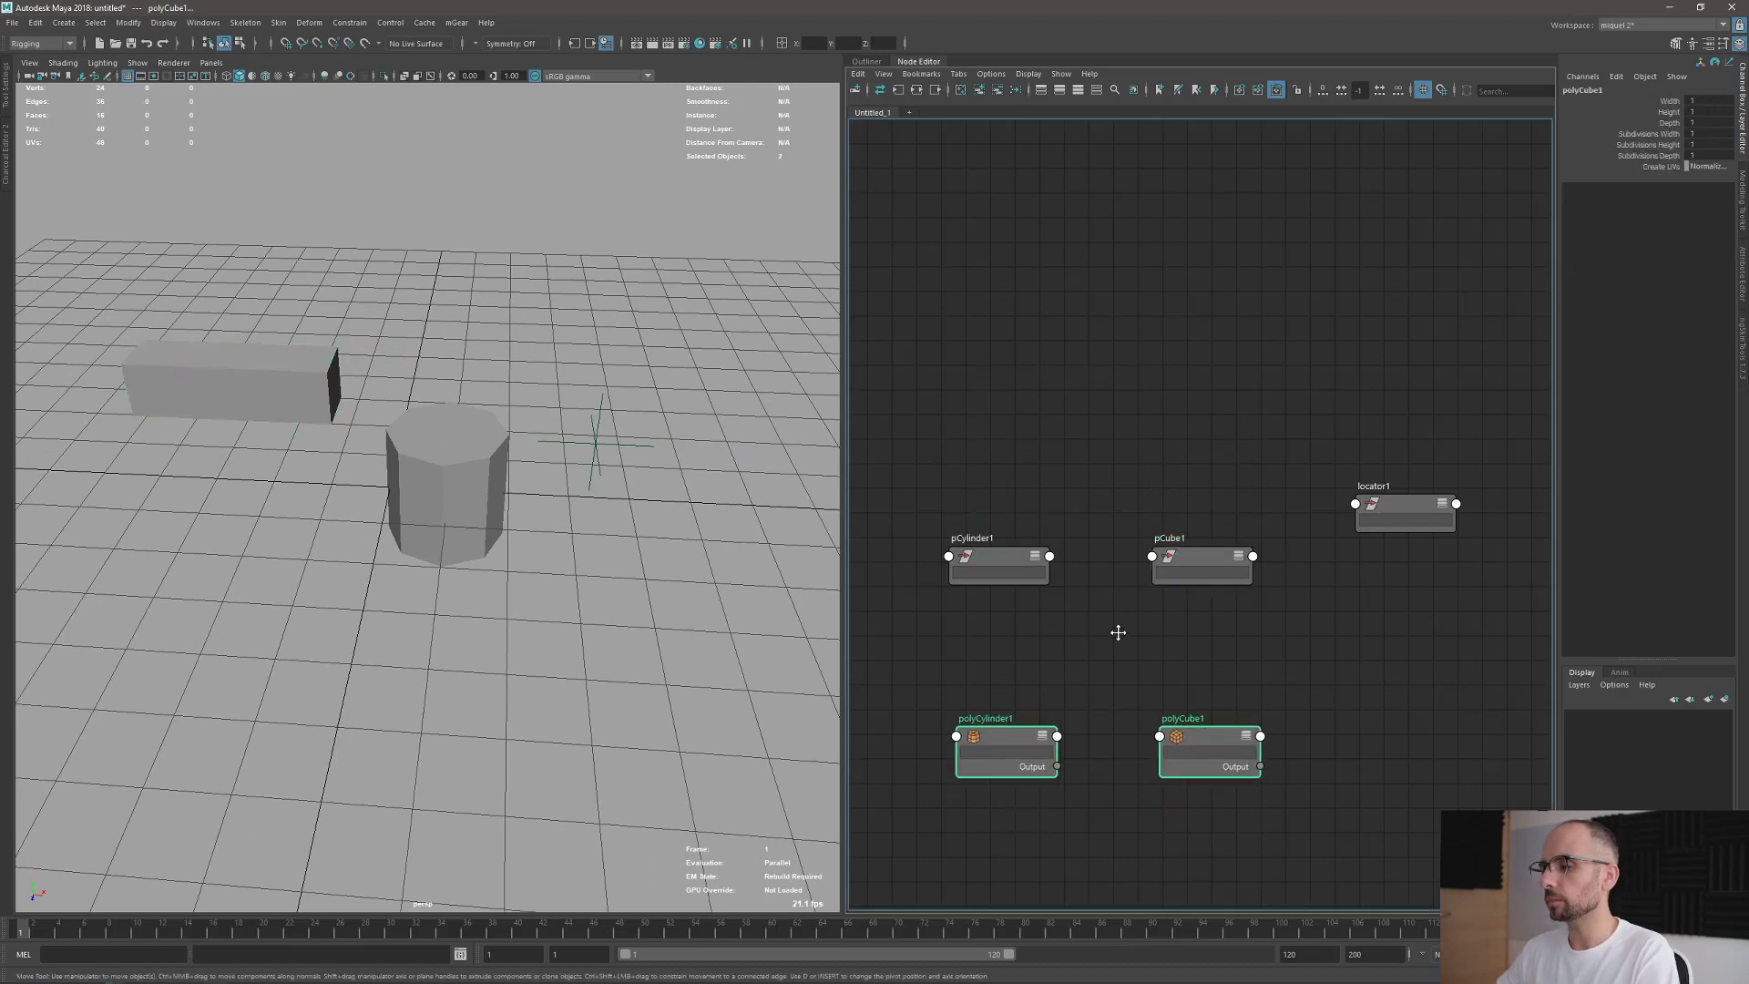
alt+middle_drag(1119, 636, 1112, 538)
scroll(1112, 538, up, 1)
key(q)
Arrange the transform nodes with locator1 above pCube1 on one side and pCylinder1 on the other side of the graph.
drag(1193, 430, 1174, 460)
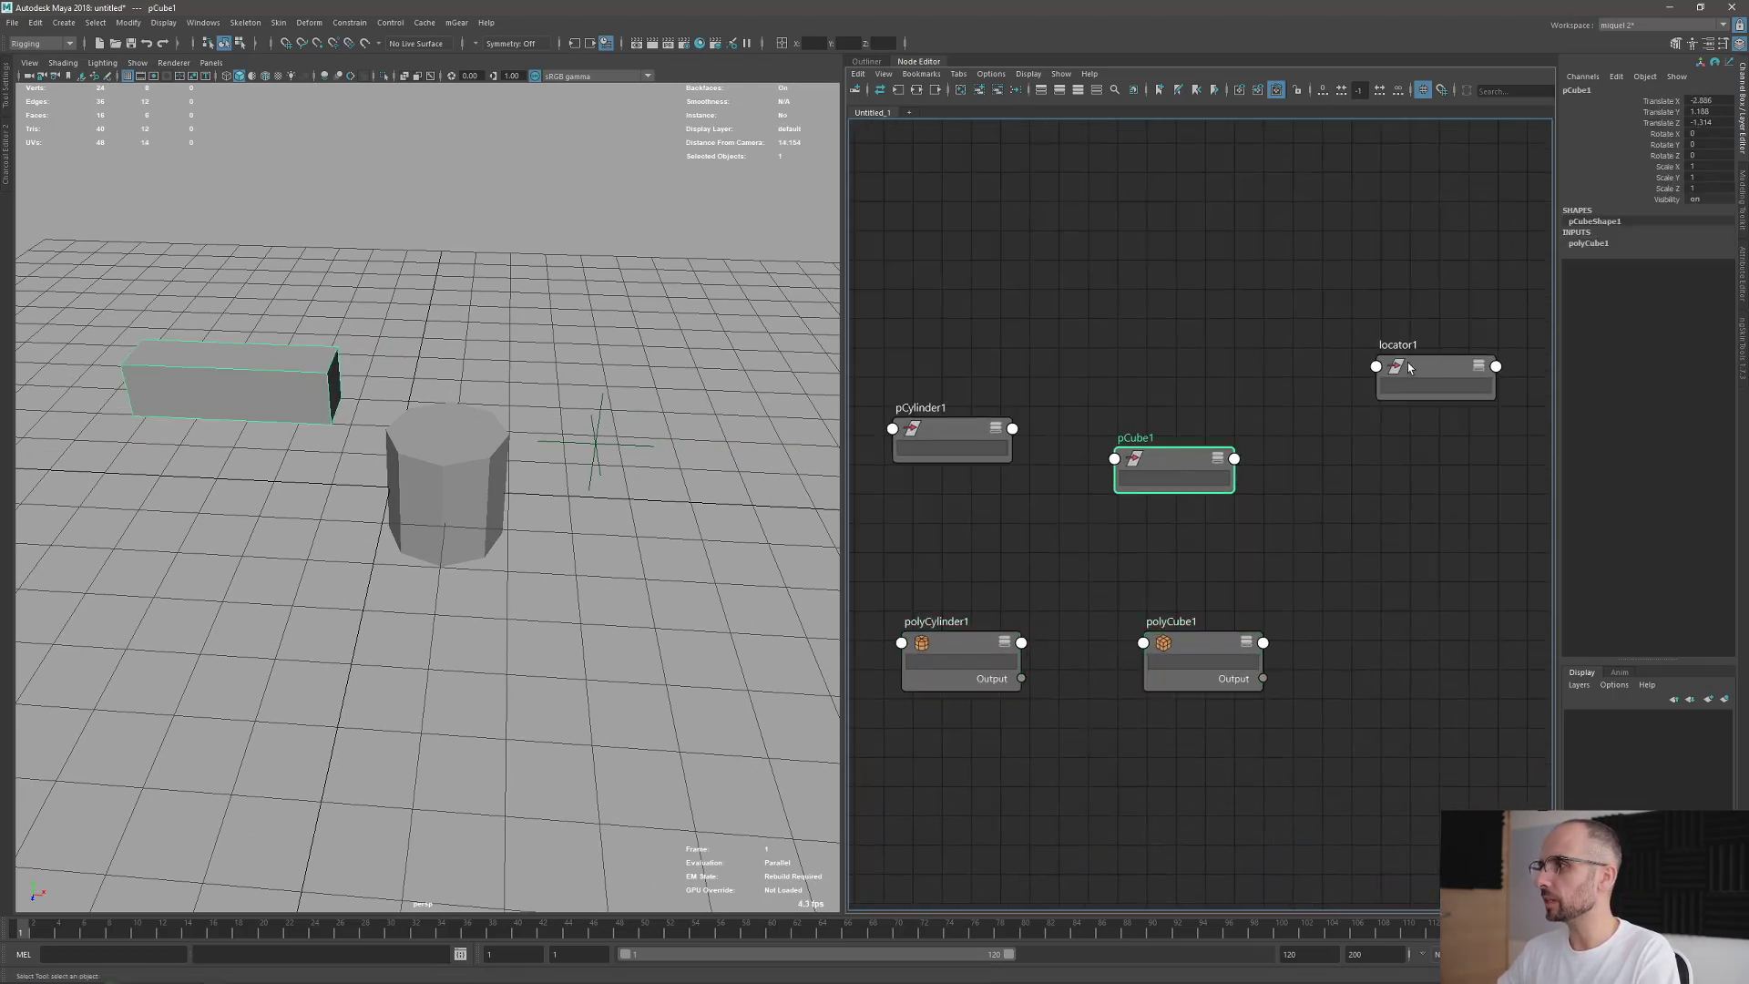
drag(1409, 367, 1004, 317)
drag(942, 424, 1307, 353)
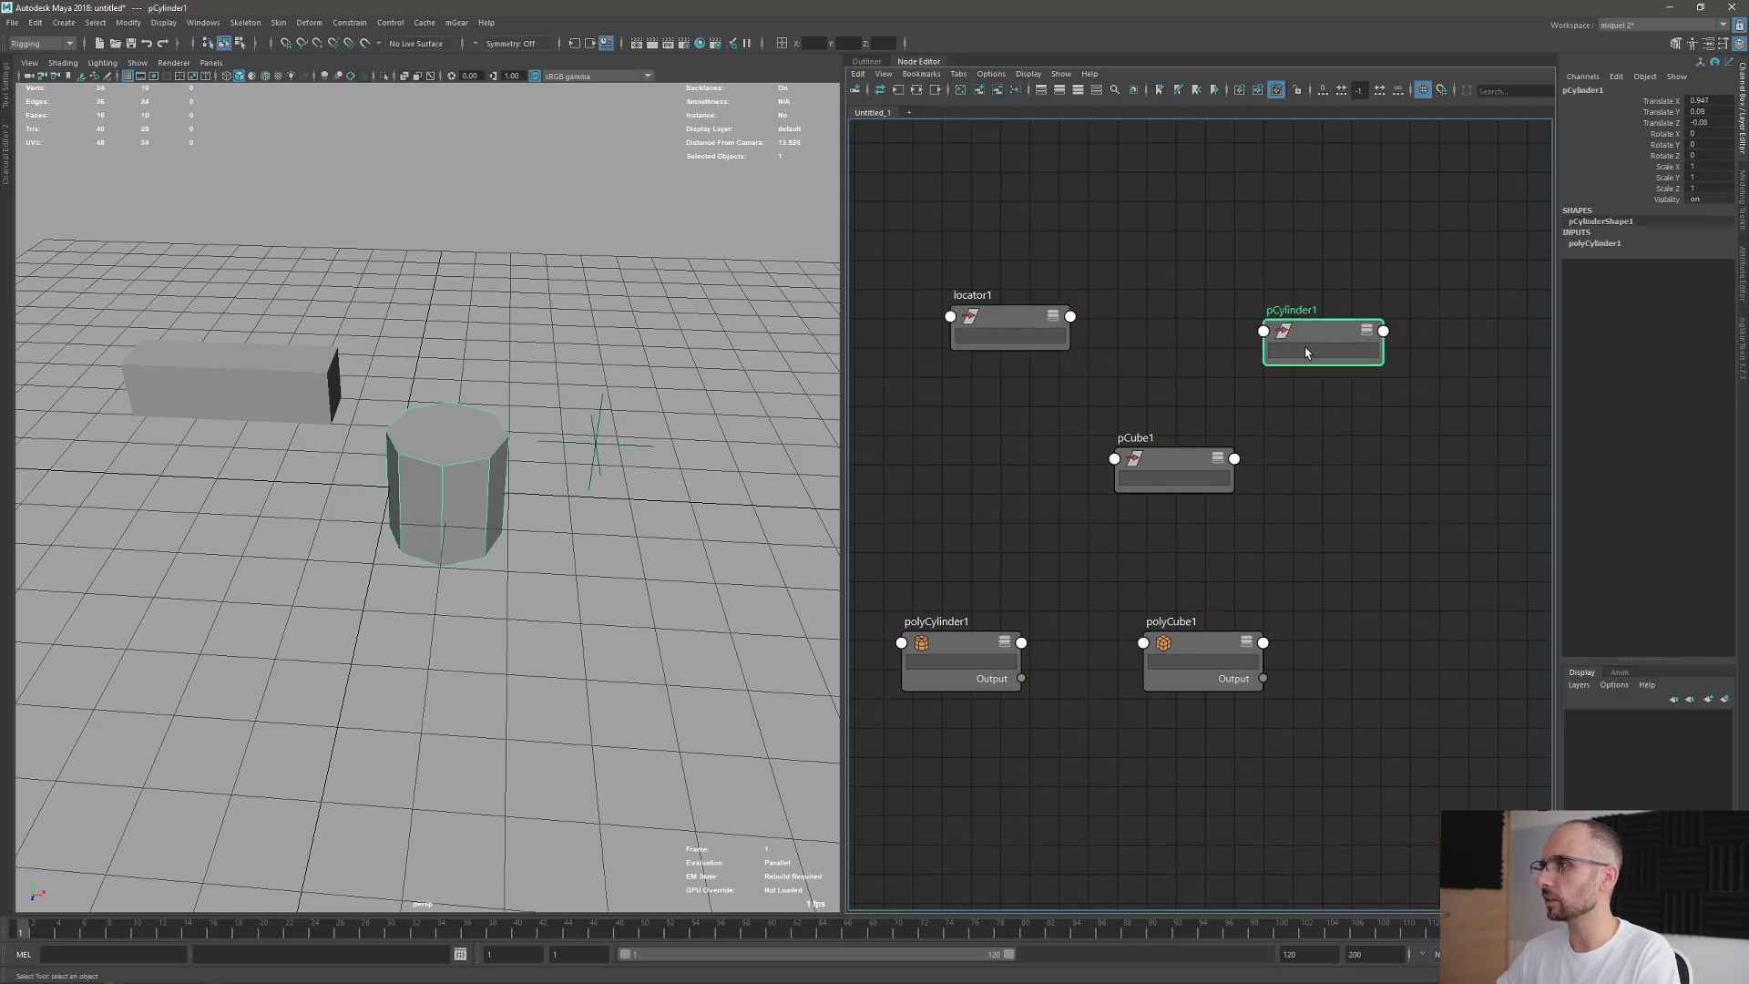
drag(1162, 459, 988, 467)
click(1281, 474)
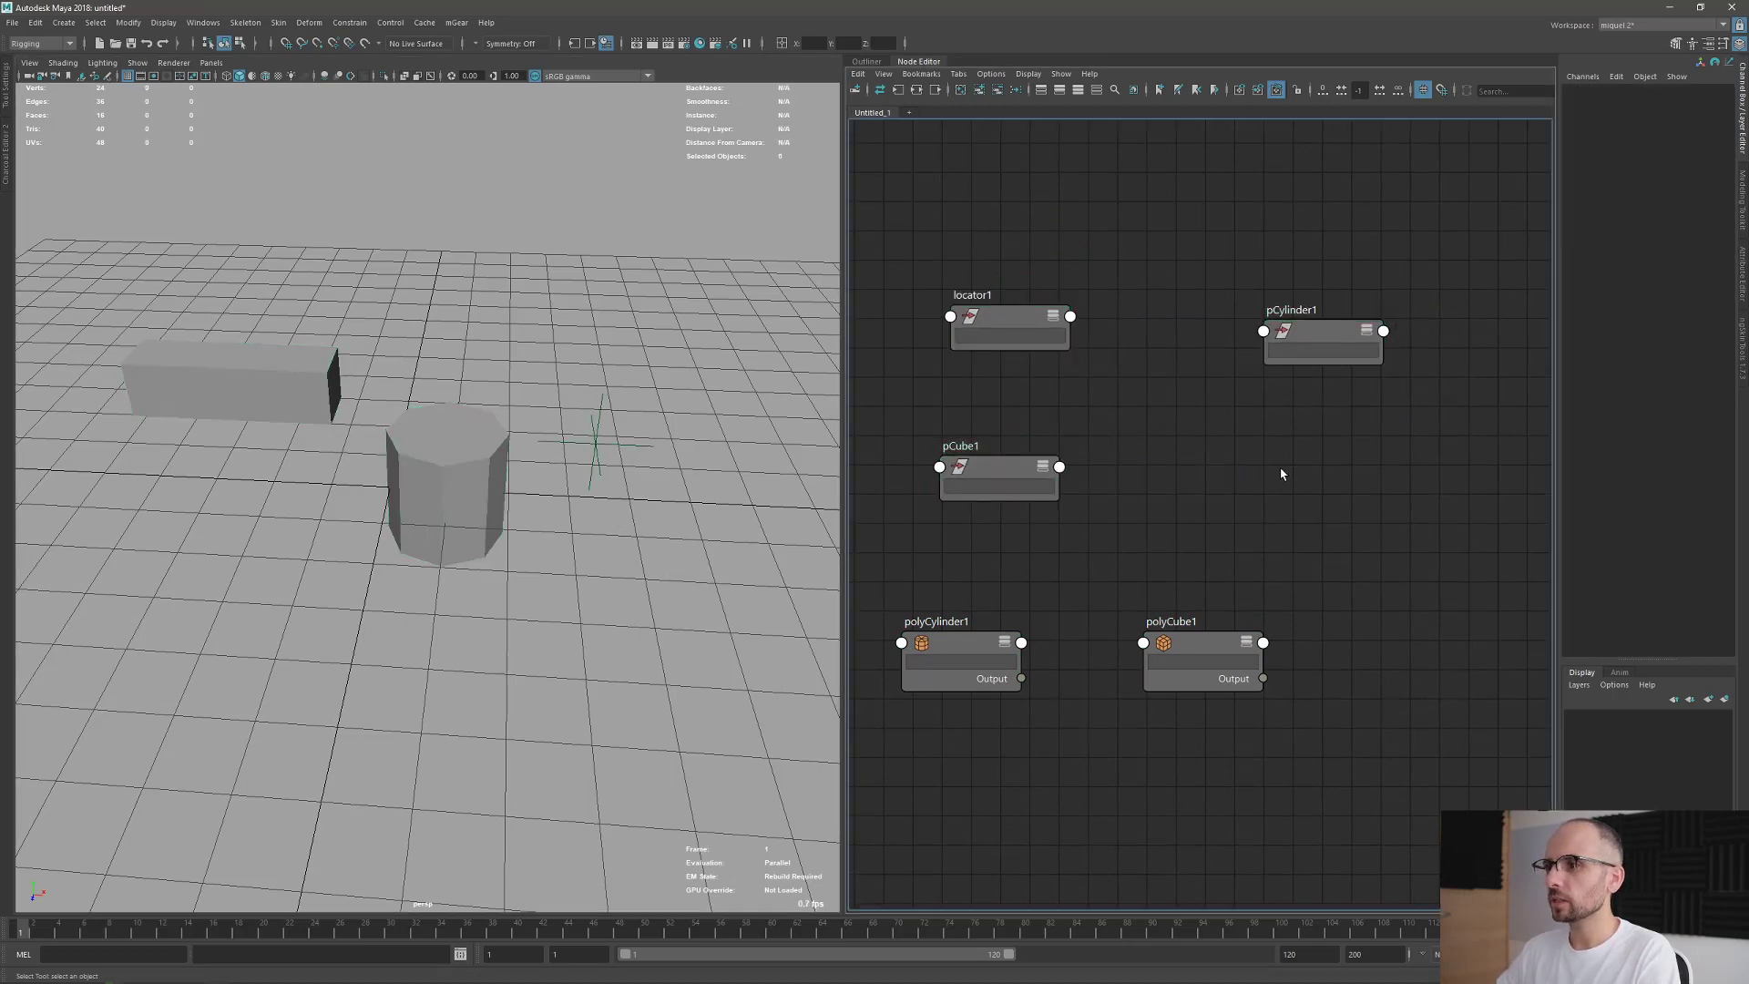
Add an mgear_mulMatrix node between the input transforms and pCylinder1, and display its attributes.
key(Tab)
text(mgea)
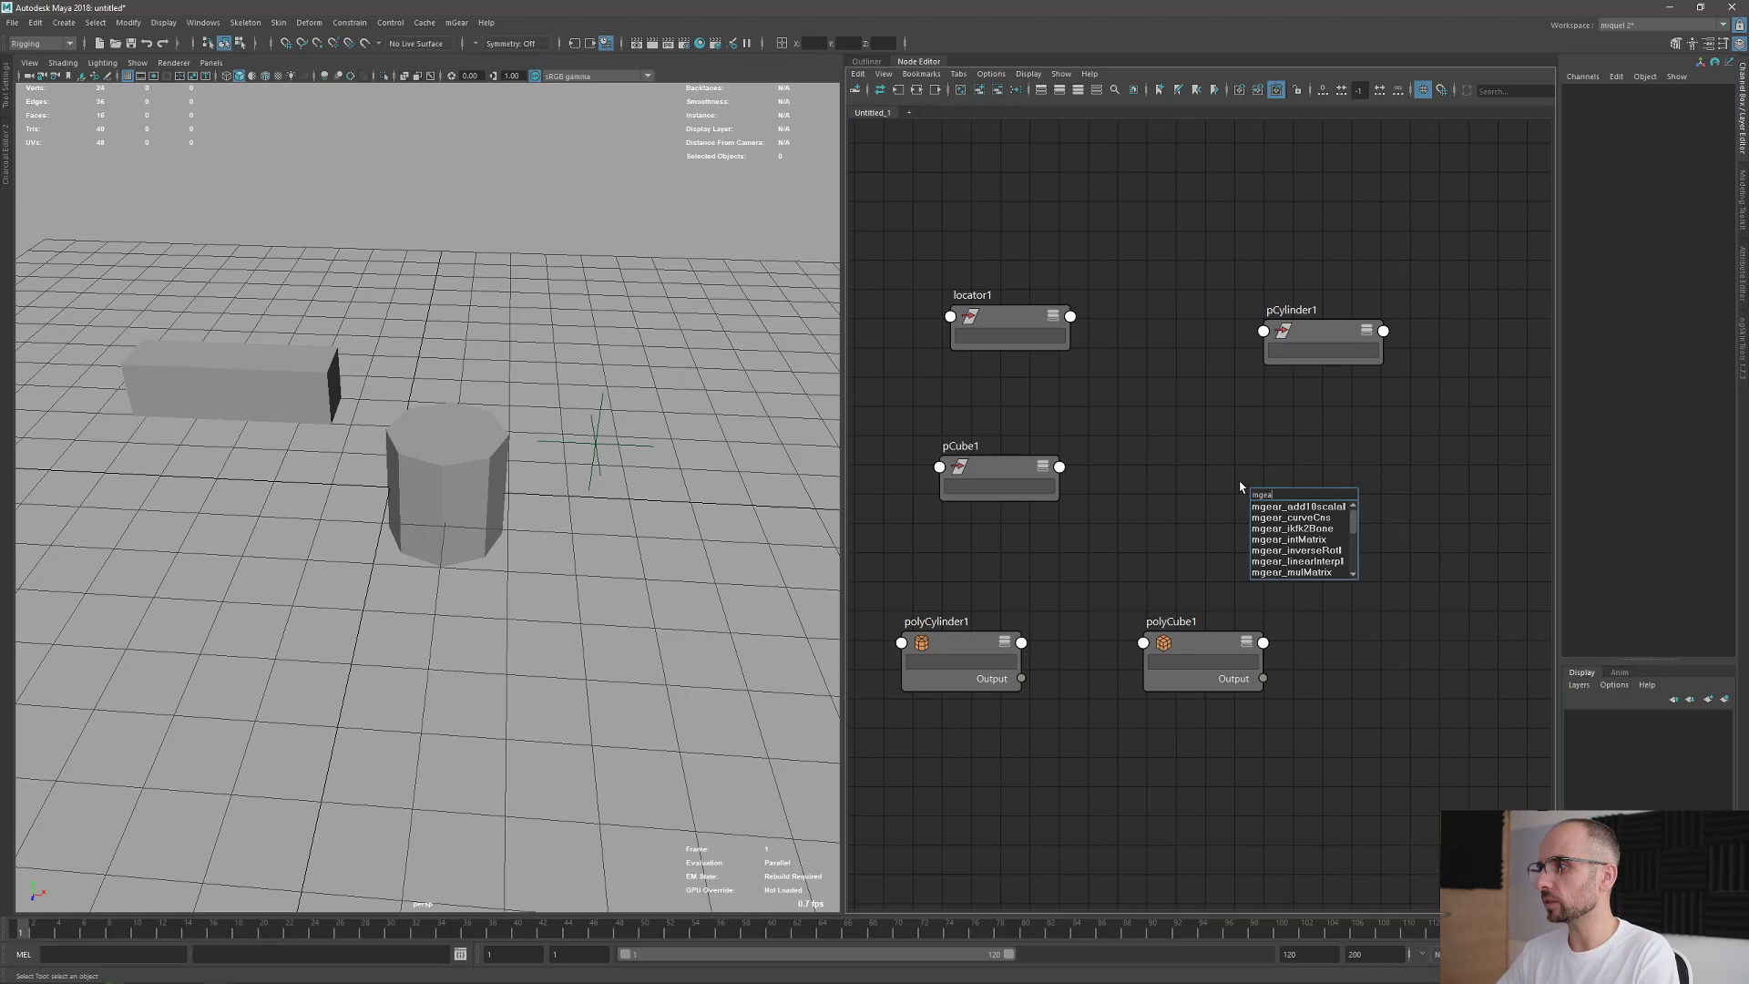
click(1332, 573)
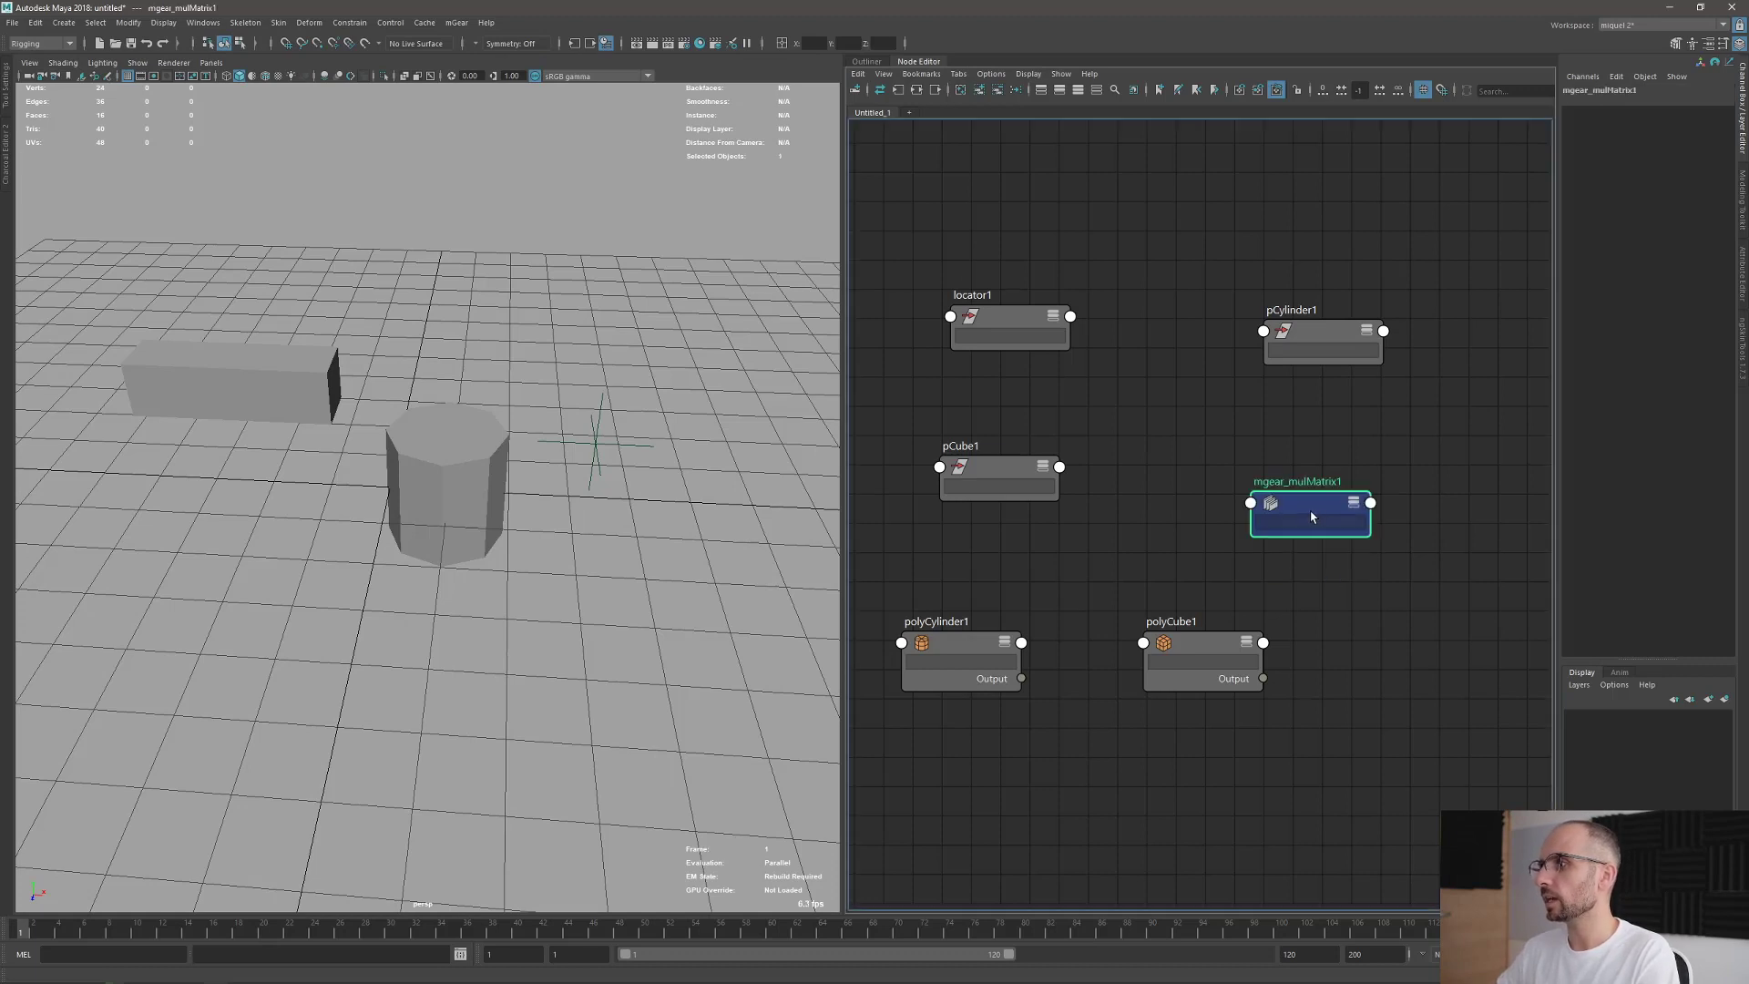
drag(1312, 516, 1197, 455)
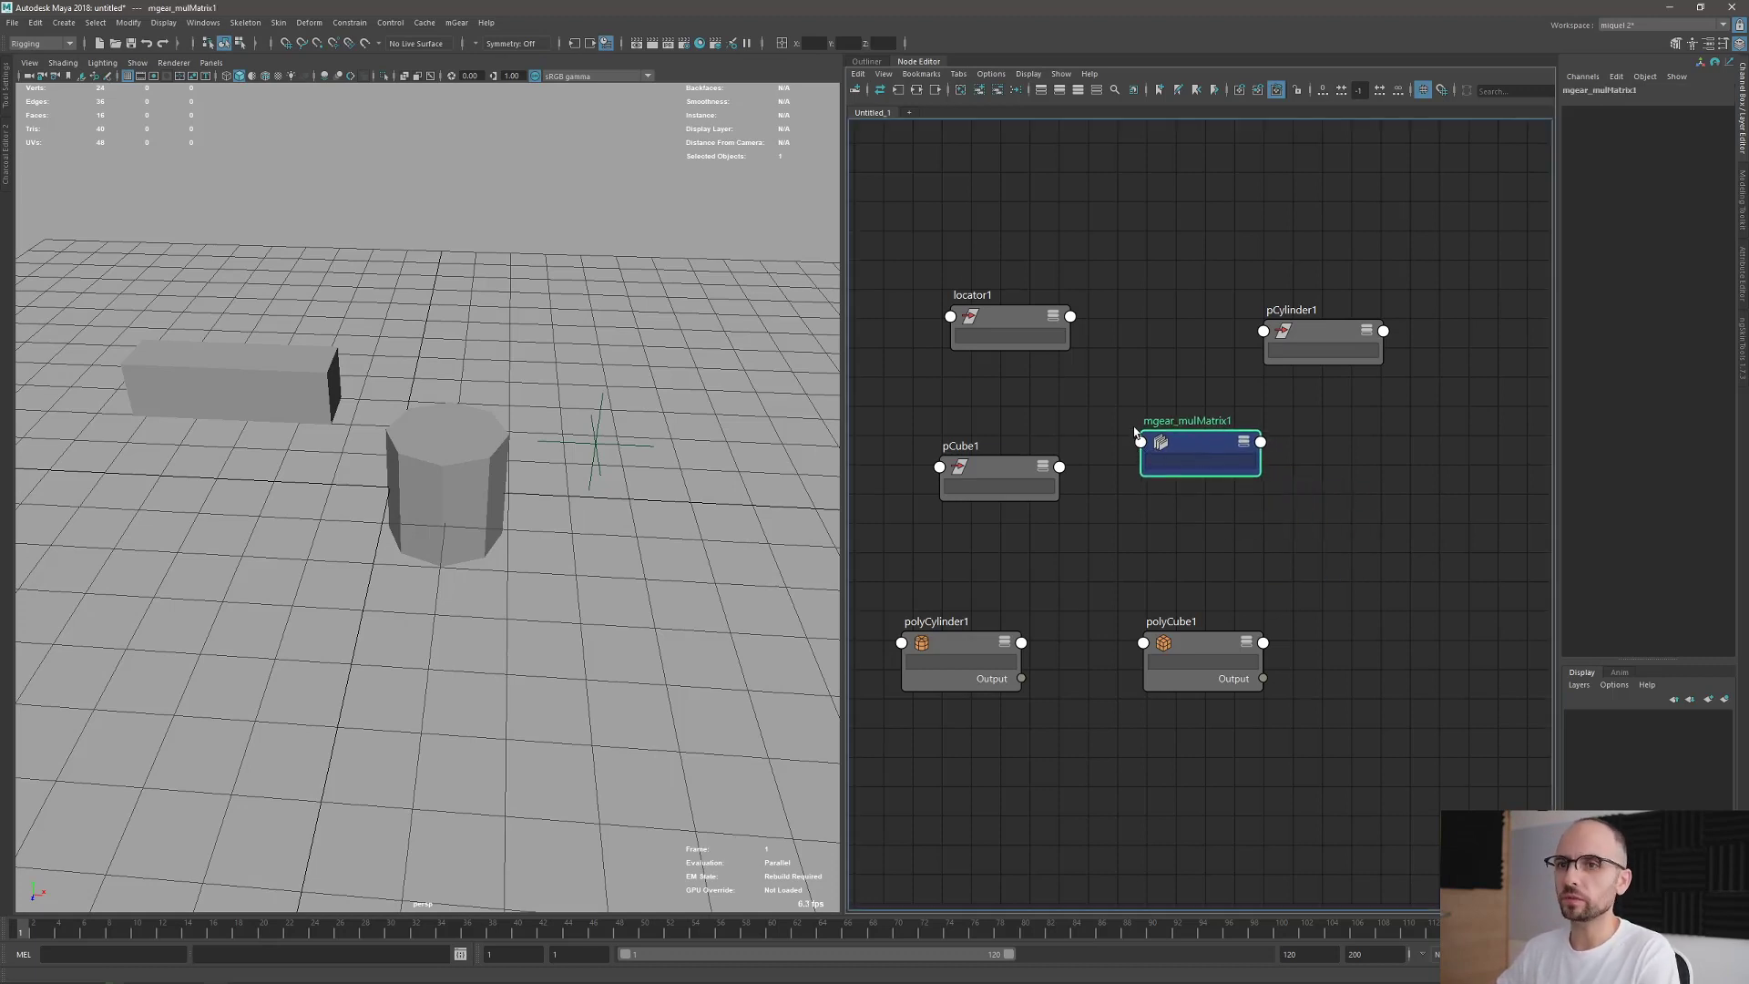
key(ctrl+a)
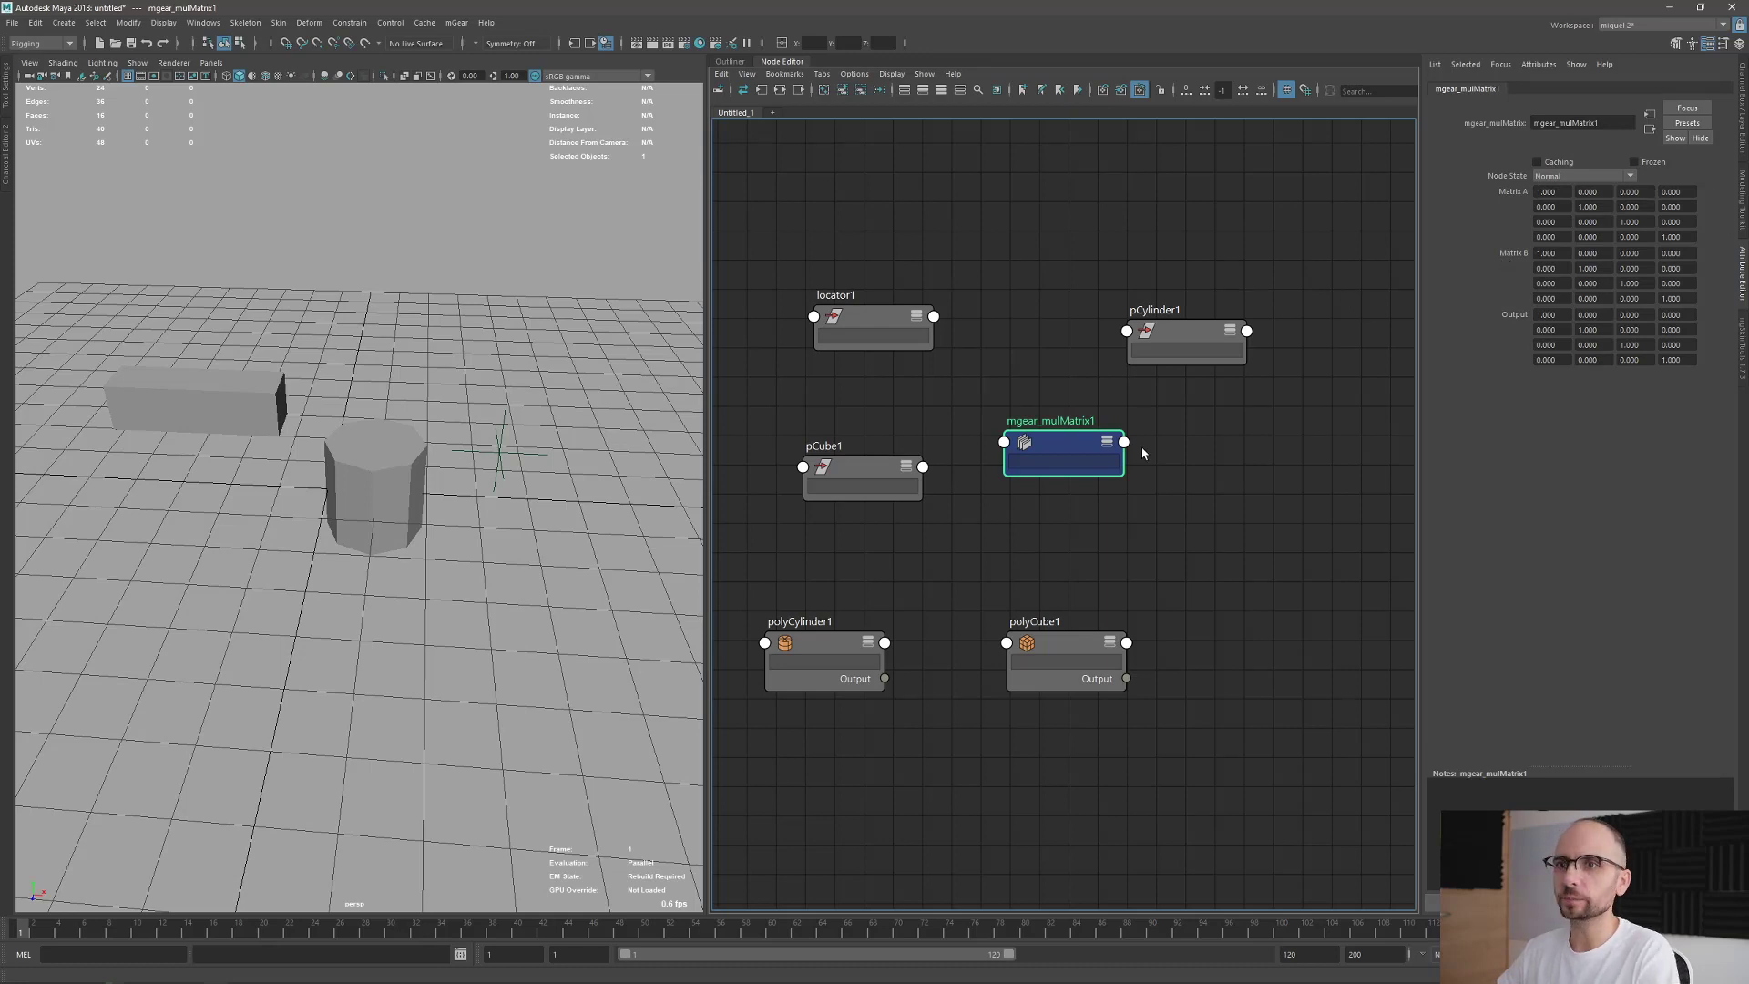
Reposition locator1, mgear_mulMatrix1 and pCylinder1 so the matrix node sits between the two inputs and the cylinder.
drag(1057, 444, 1077, 441)
drag(863, 327, 839, 309)
drag(1077, 439, 1053, 435)
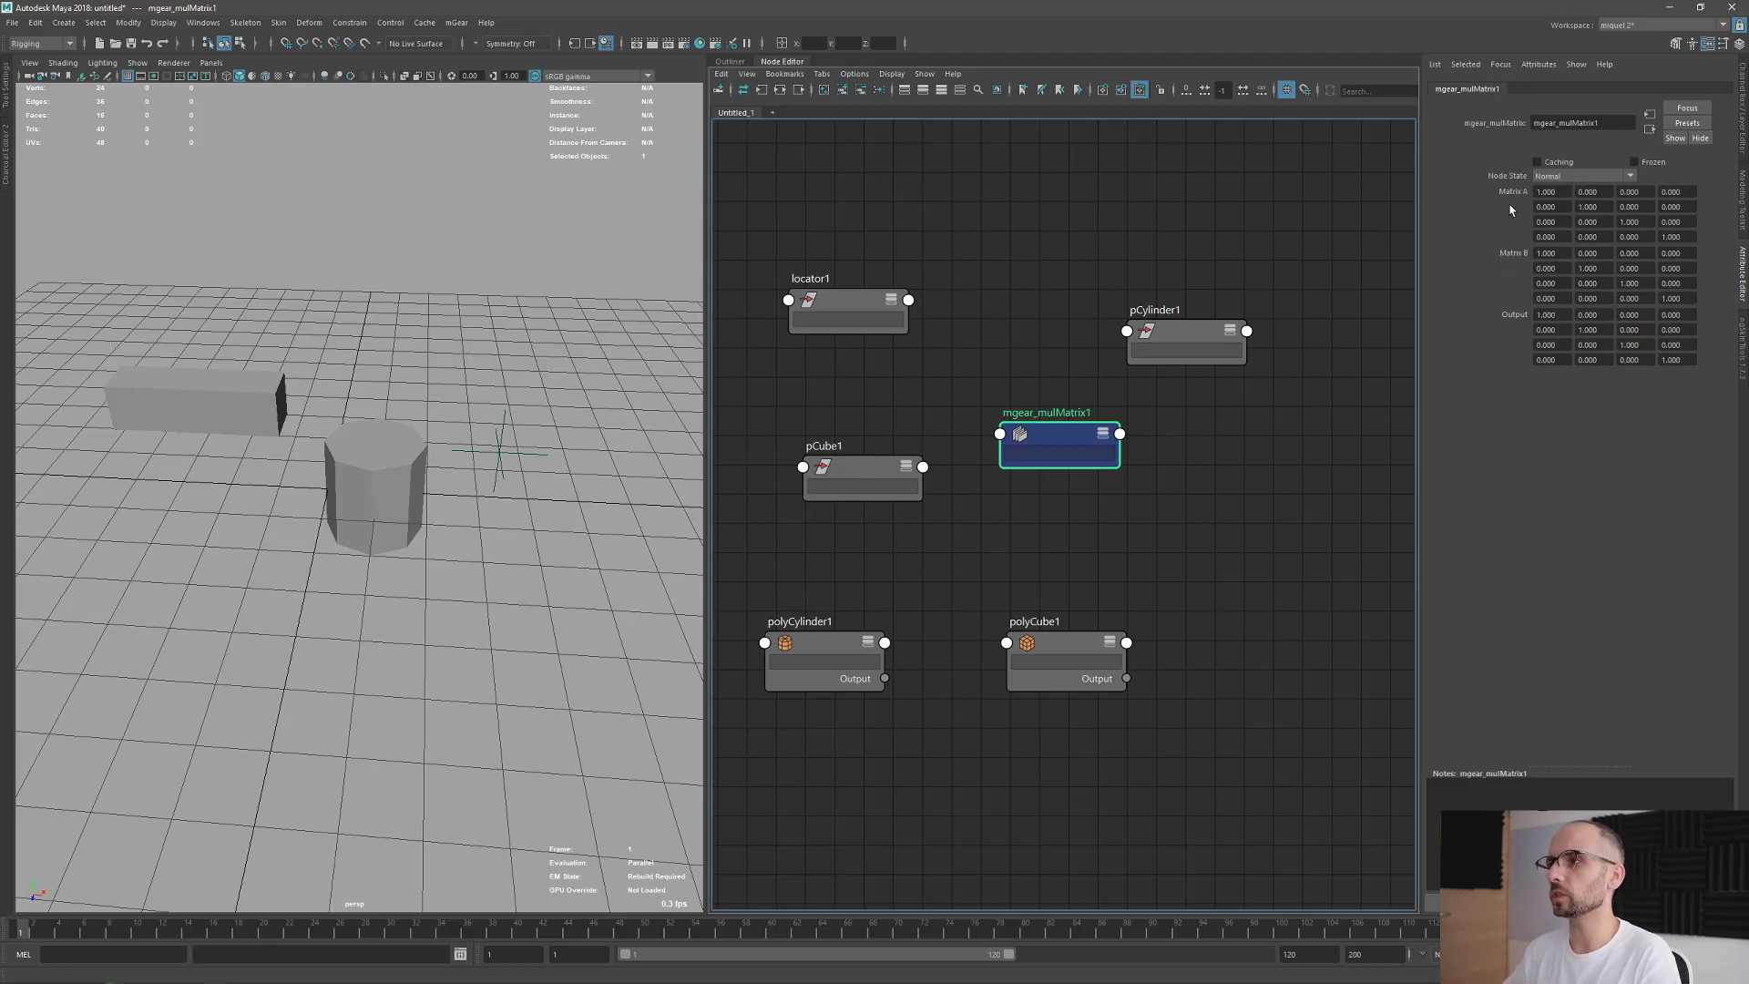
alt+drag(622, 513, 627, 534)
click(936, 498)
drag(1045, 434, 1029, 379)
click(1160, 504)
drag(1189, 341, 1218, 343)
click(1075, 431)
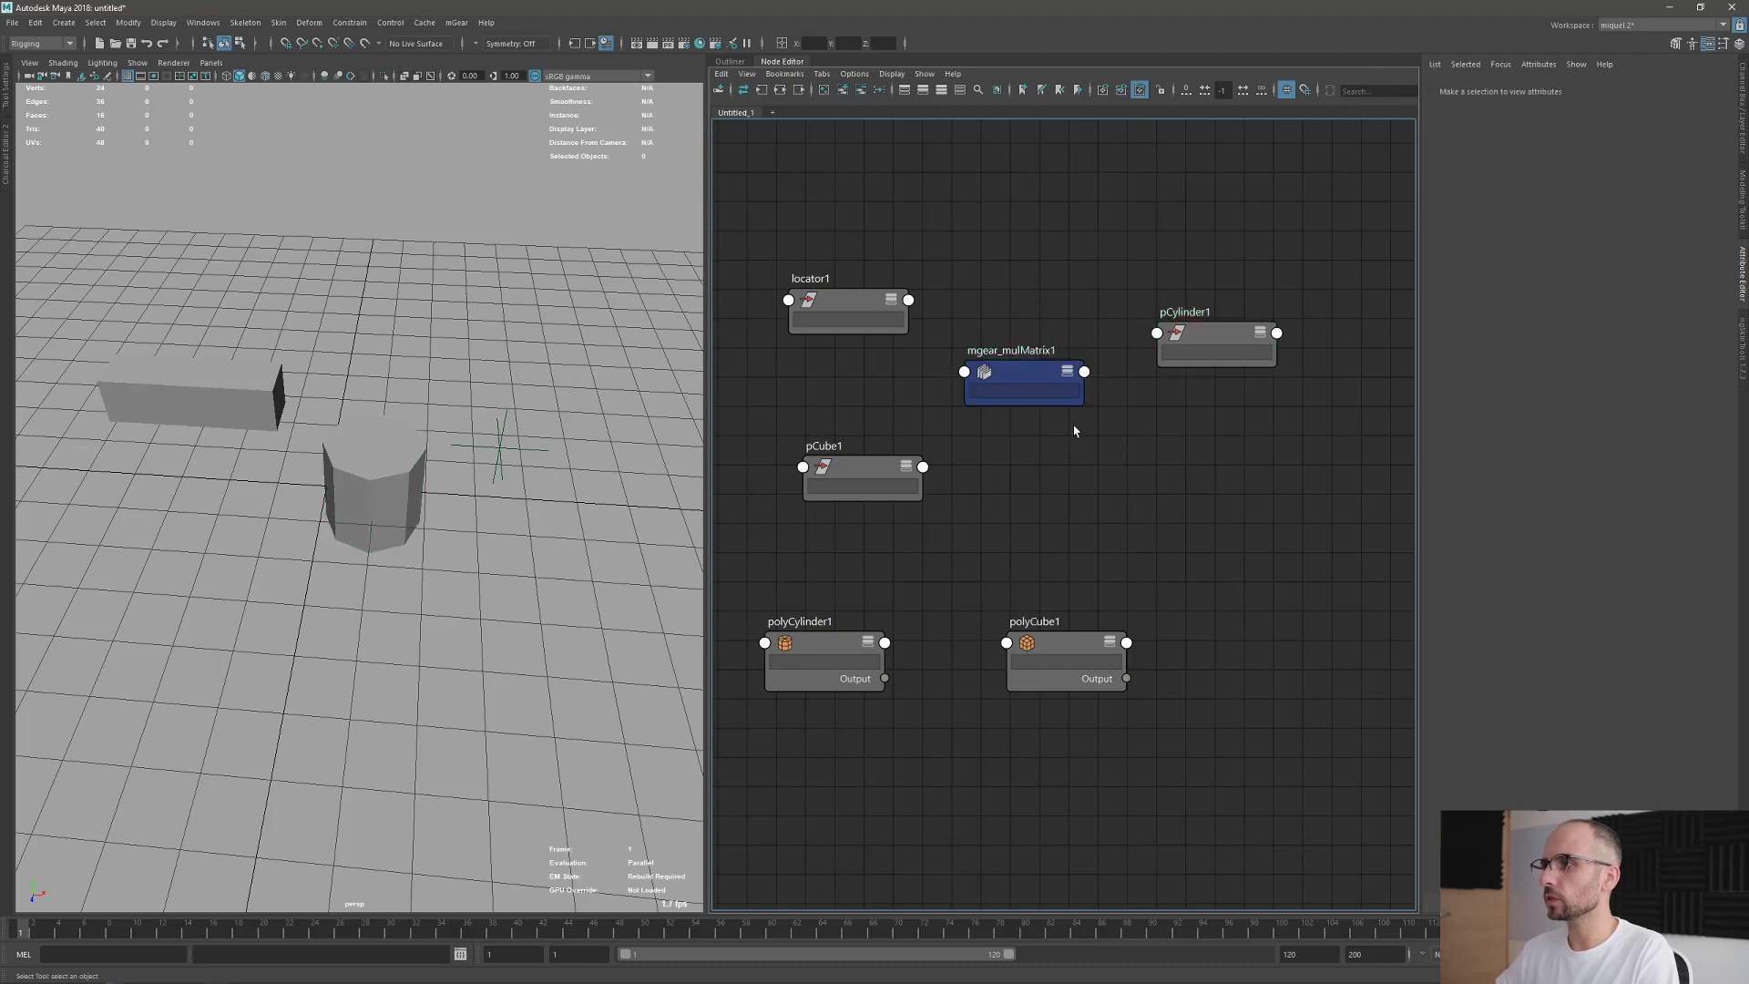
Select the cylinder to view it in the scene, and shift the mgear_mulMatrix1 and pCylinder1 nodes further apart.
click(370, 476)
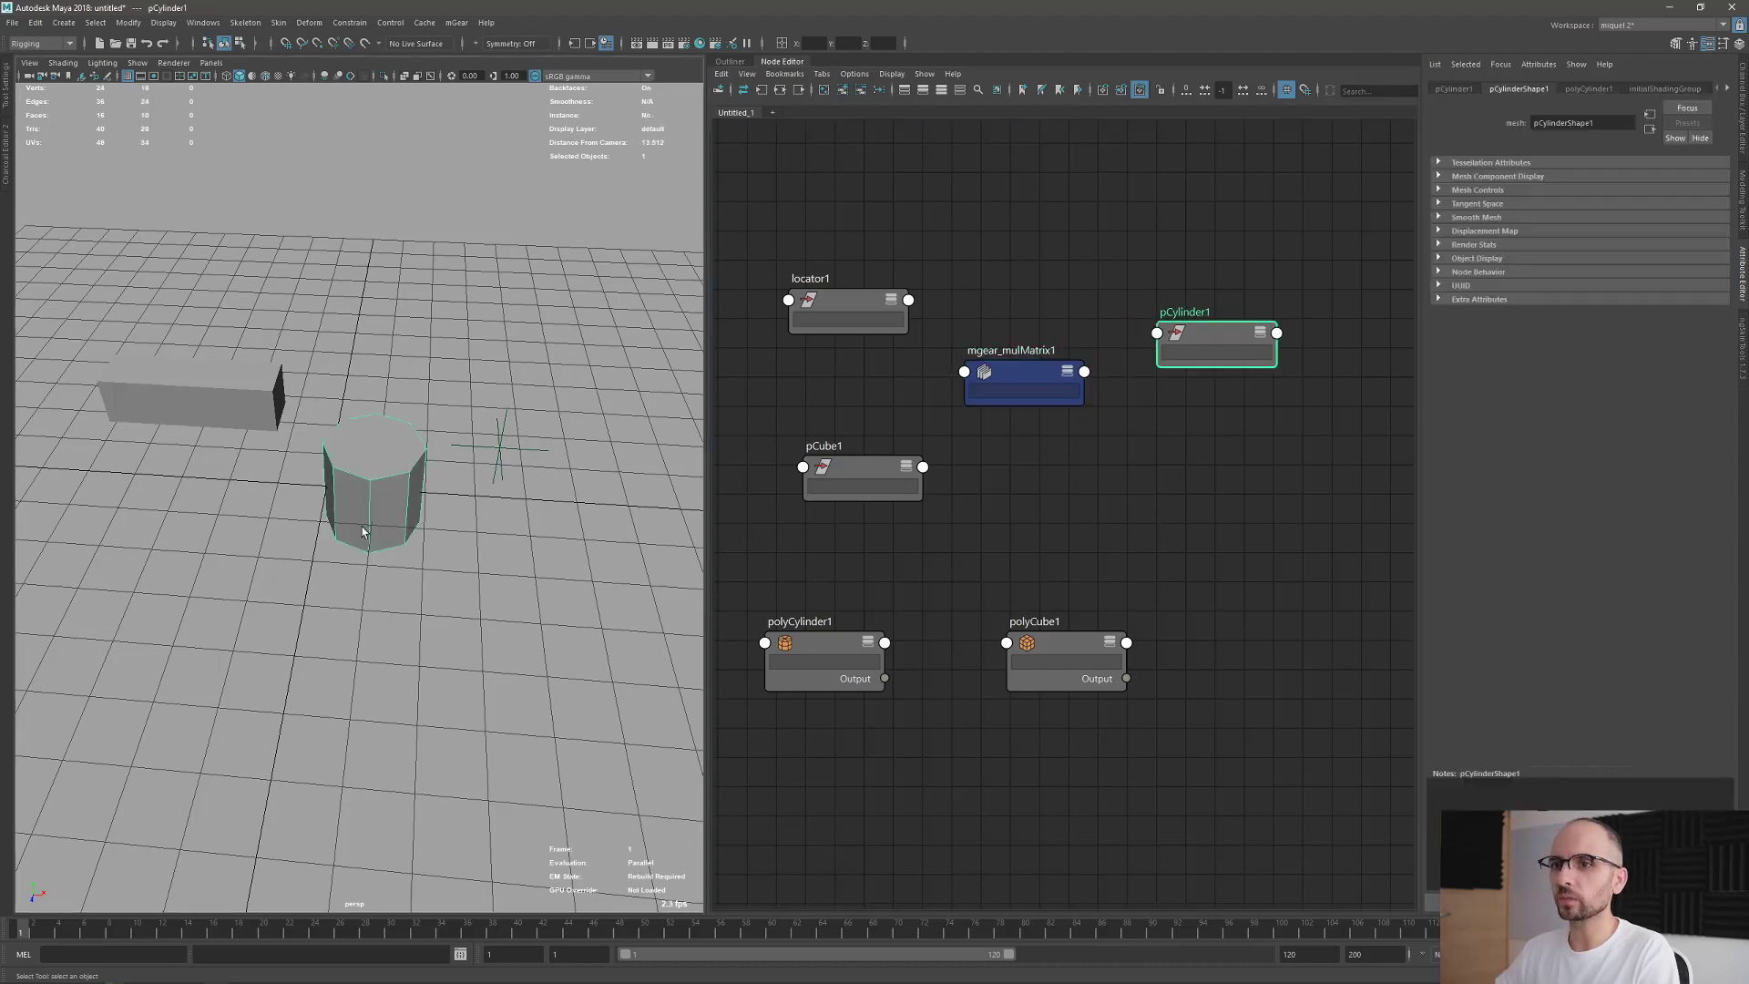
alt+drag(405, 576, 365, 554)
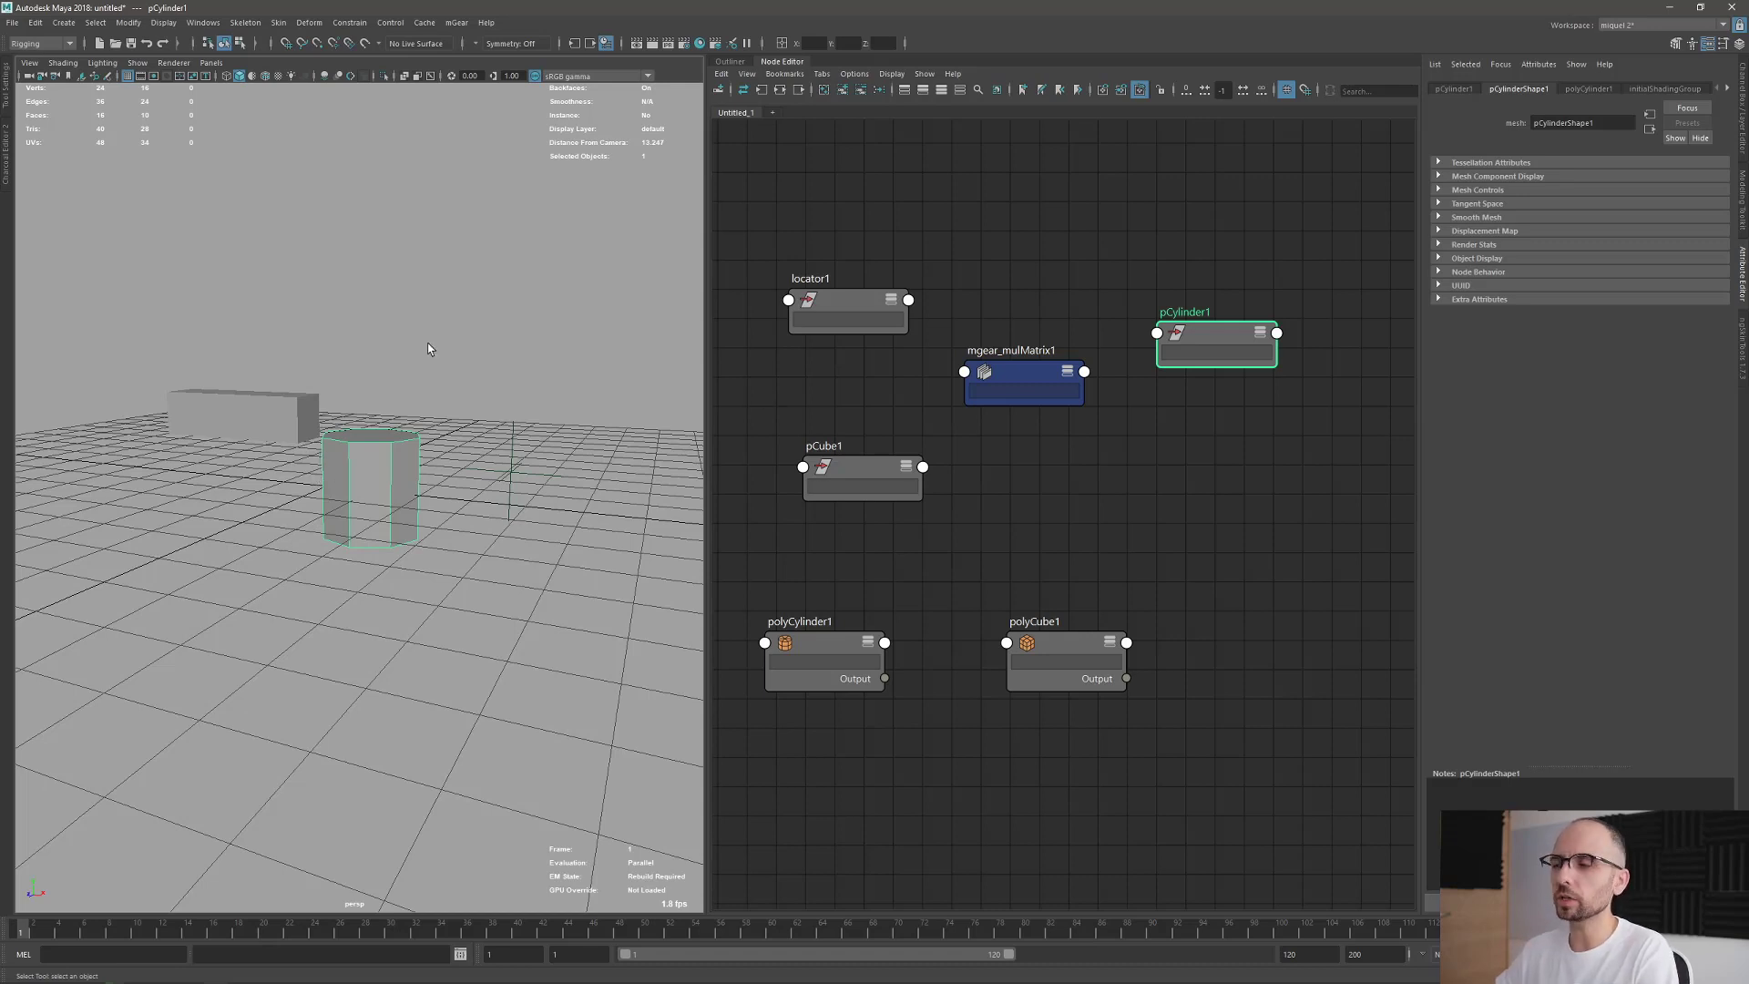
click(1121, 475)
drag(1006, 375, 989, 363)
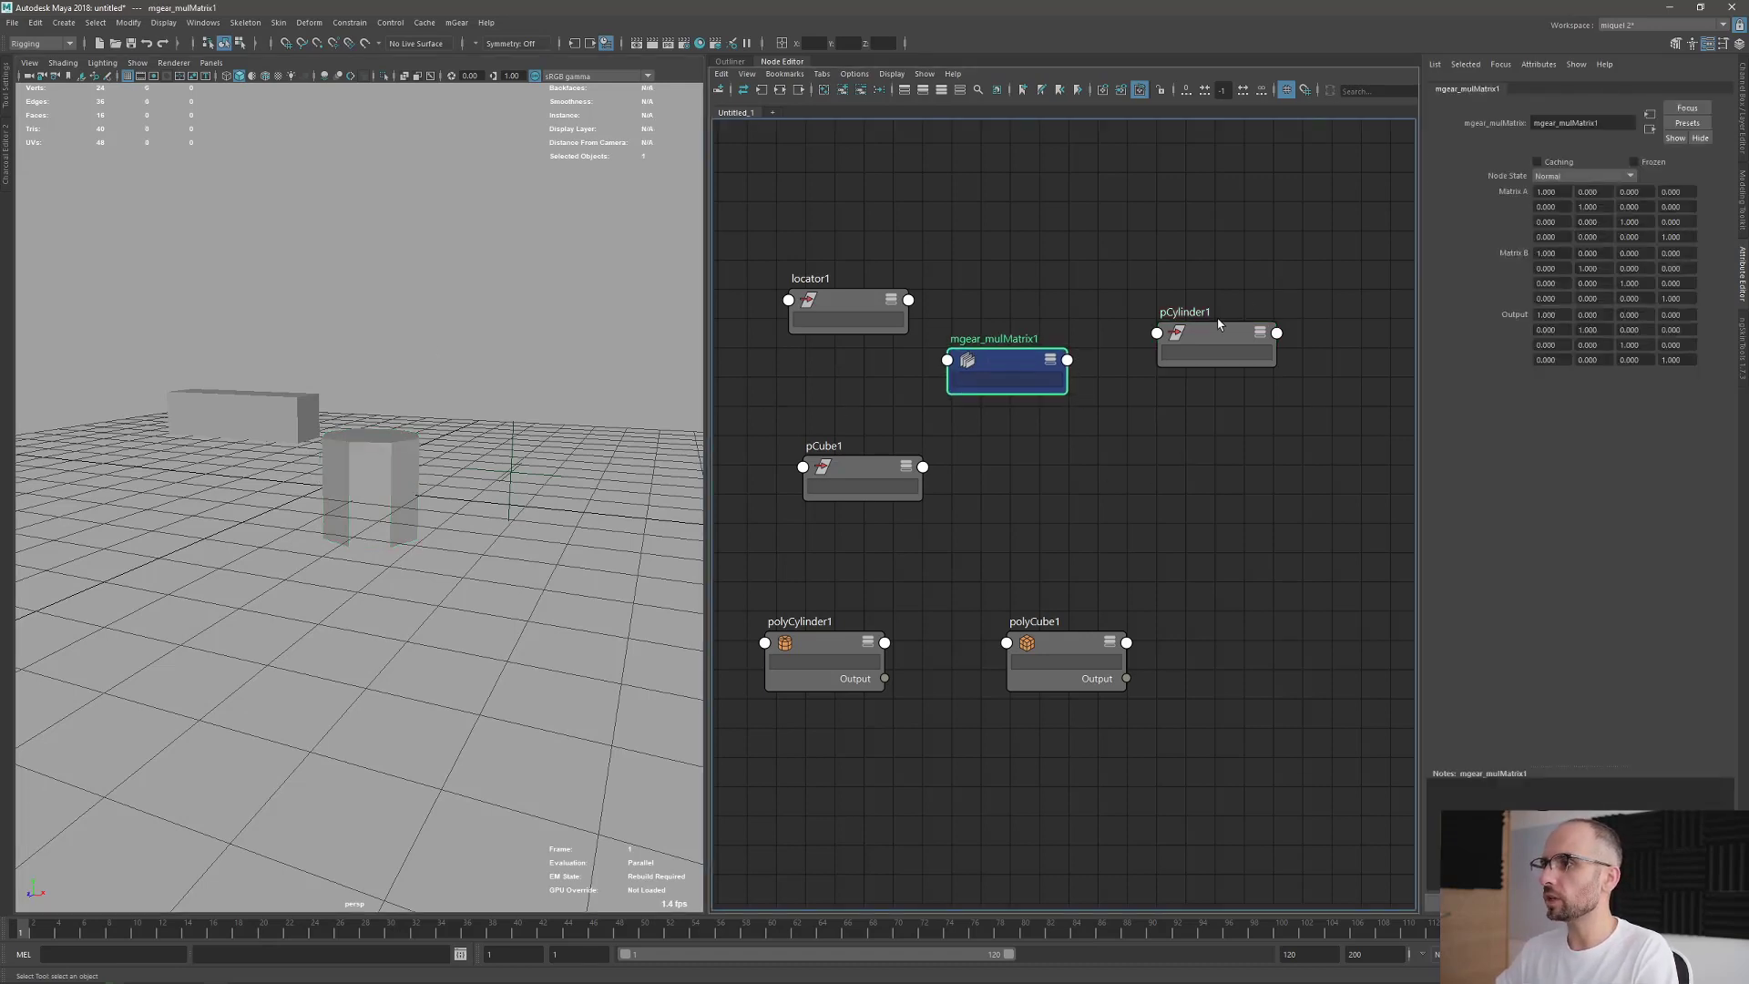
drag(1219, 333, 1227, 340)
Add a decomposeMatrix node and place it between mgear_mulMatrix1 and pCylinder1.
click(1182, 502)
key(Tab)
text(deco)
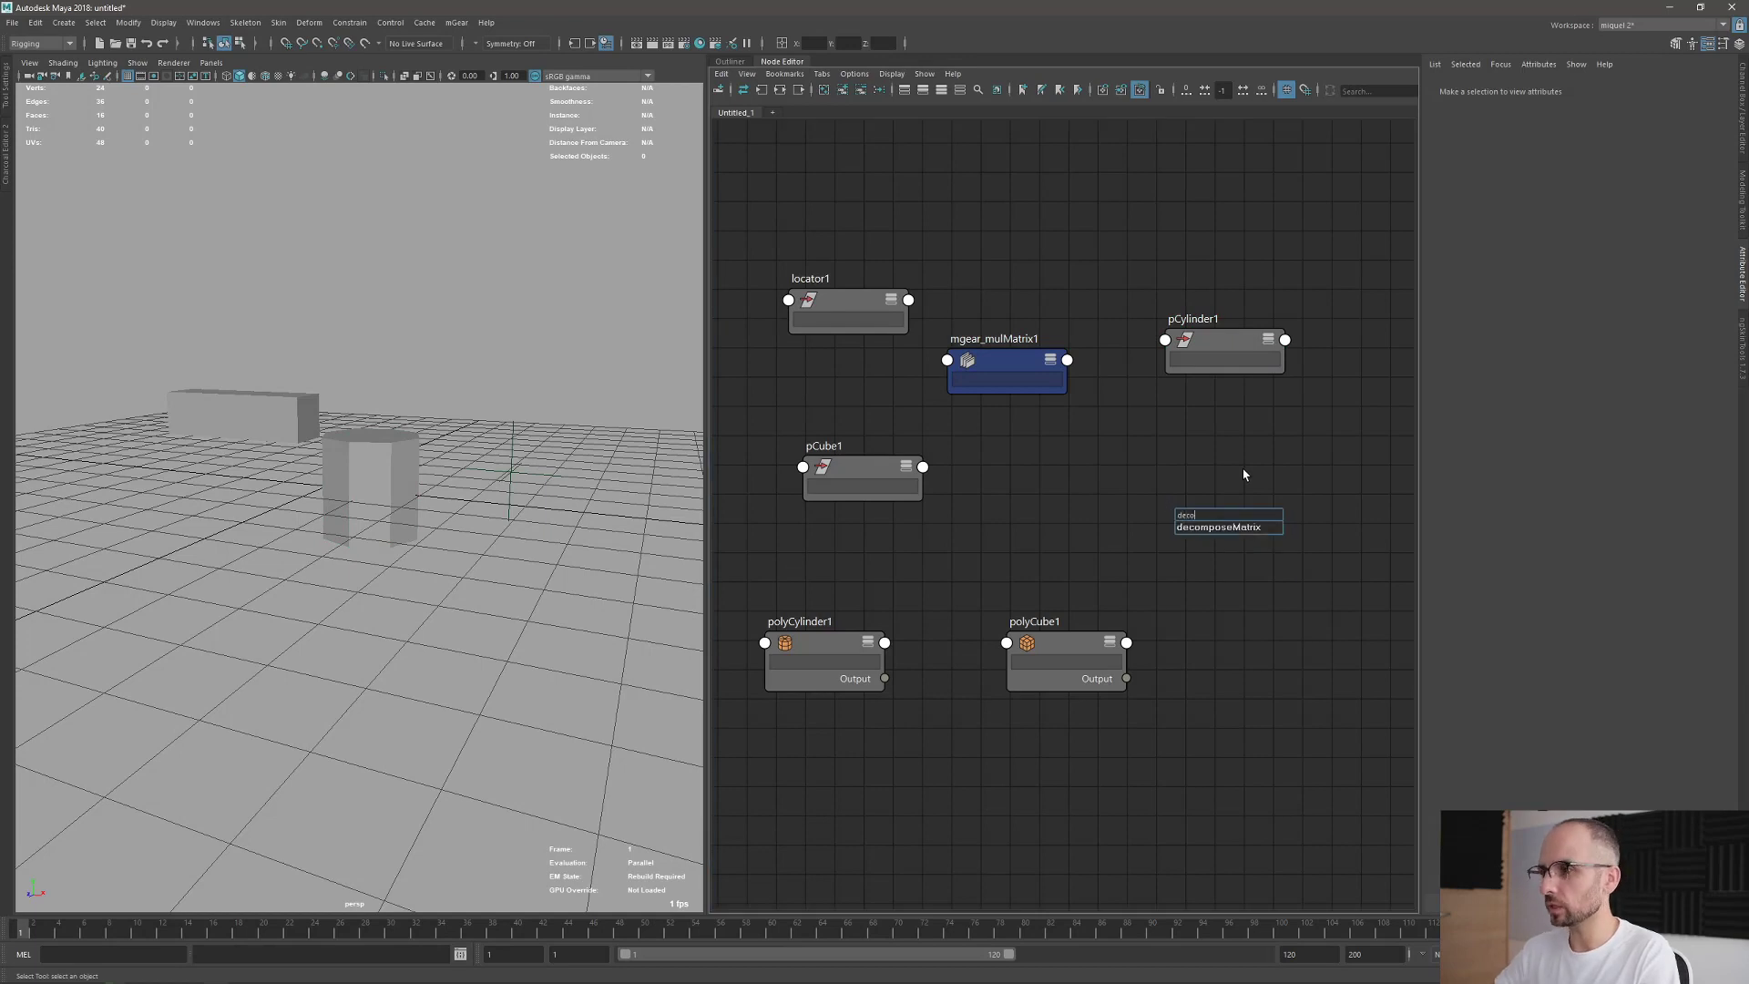
key(Down)
key(Return)
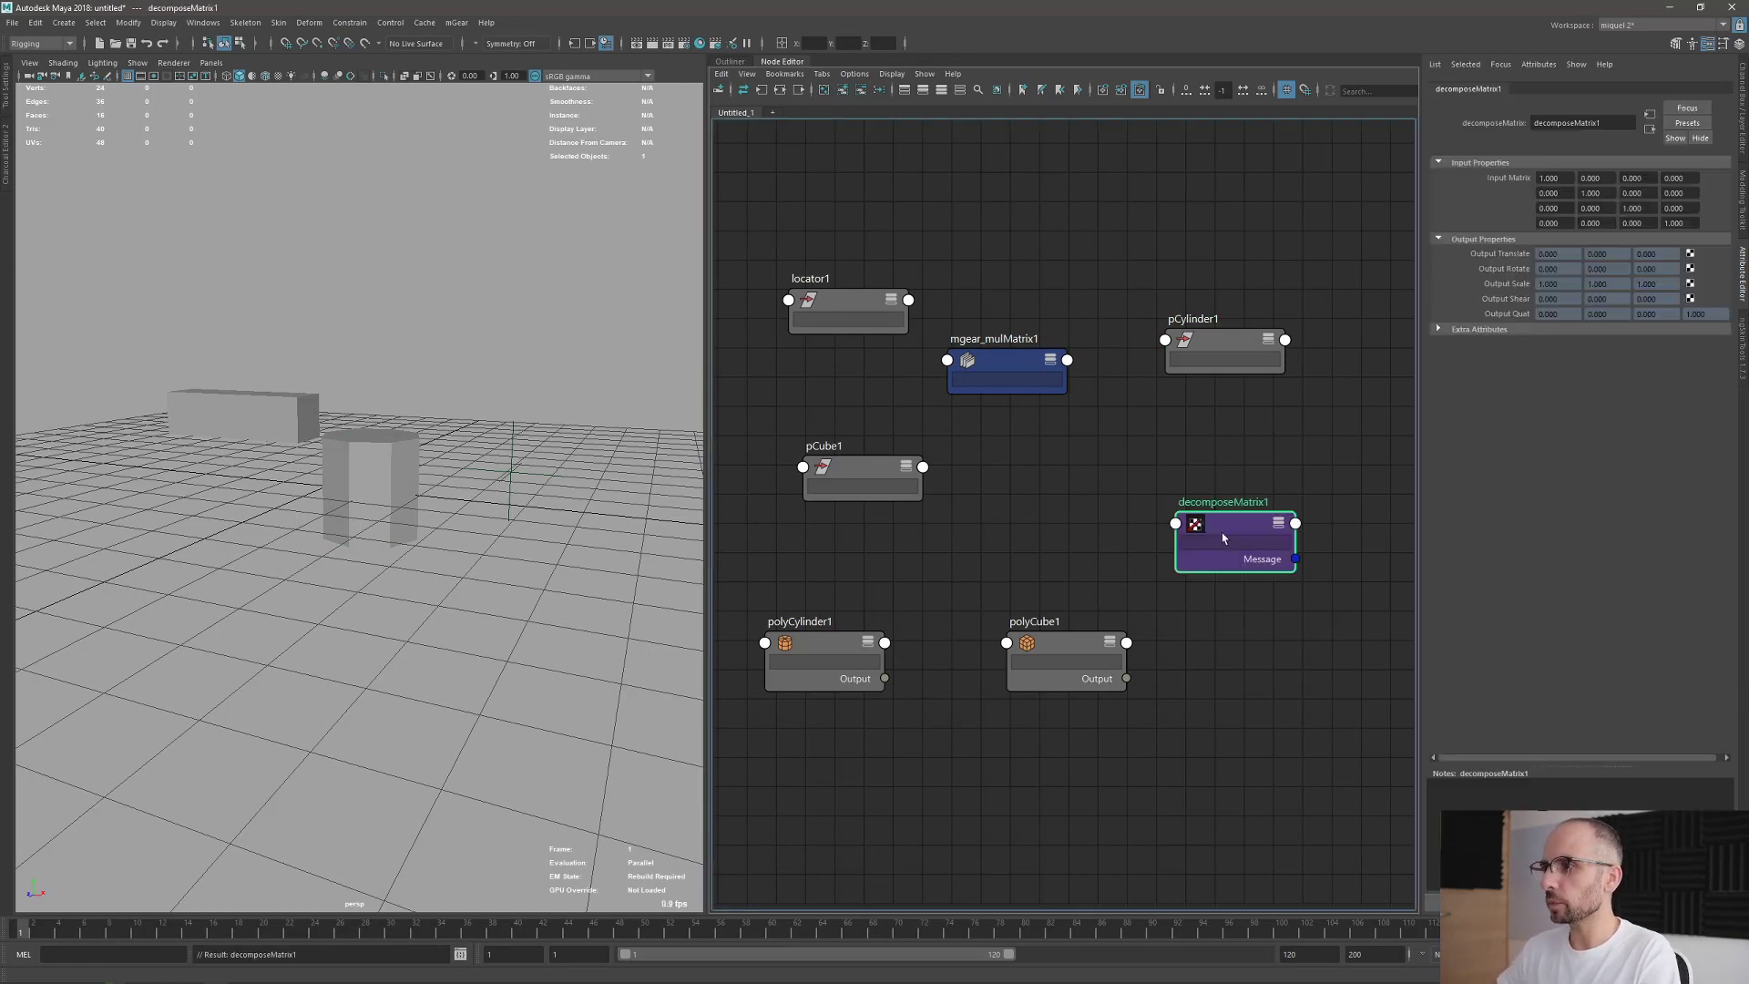
drag(1221, 535, 1145, 452)
drag(1221, 355, 1236, 353)
Move mgear_mulMatrix1 closer to the input transforms and expand it to show its Matrix A, Matrix B and Output attributes.
drag(1051, 360, 1008, 360)
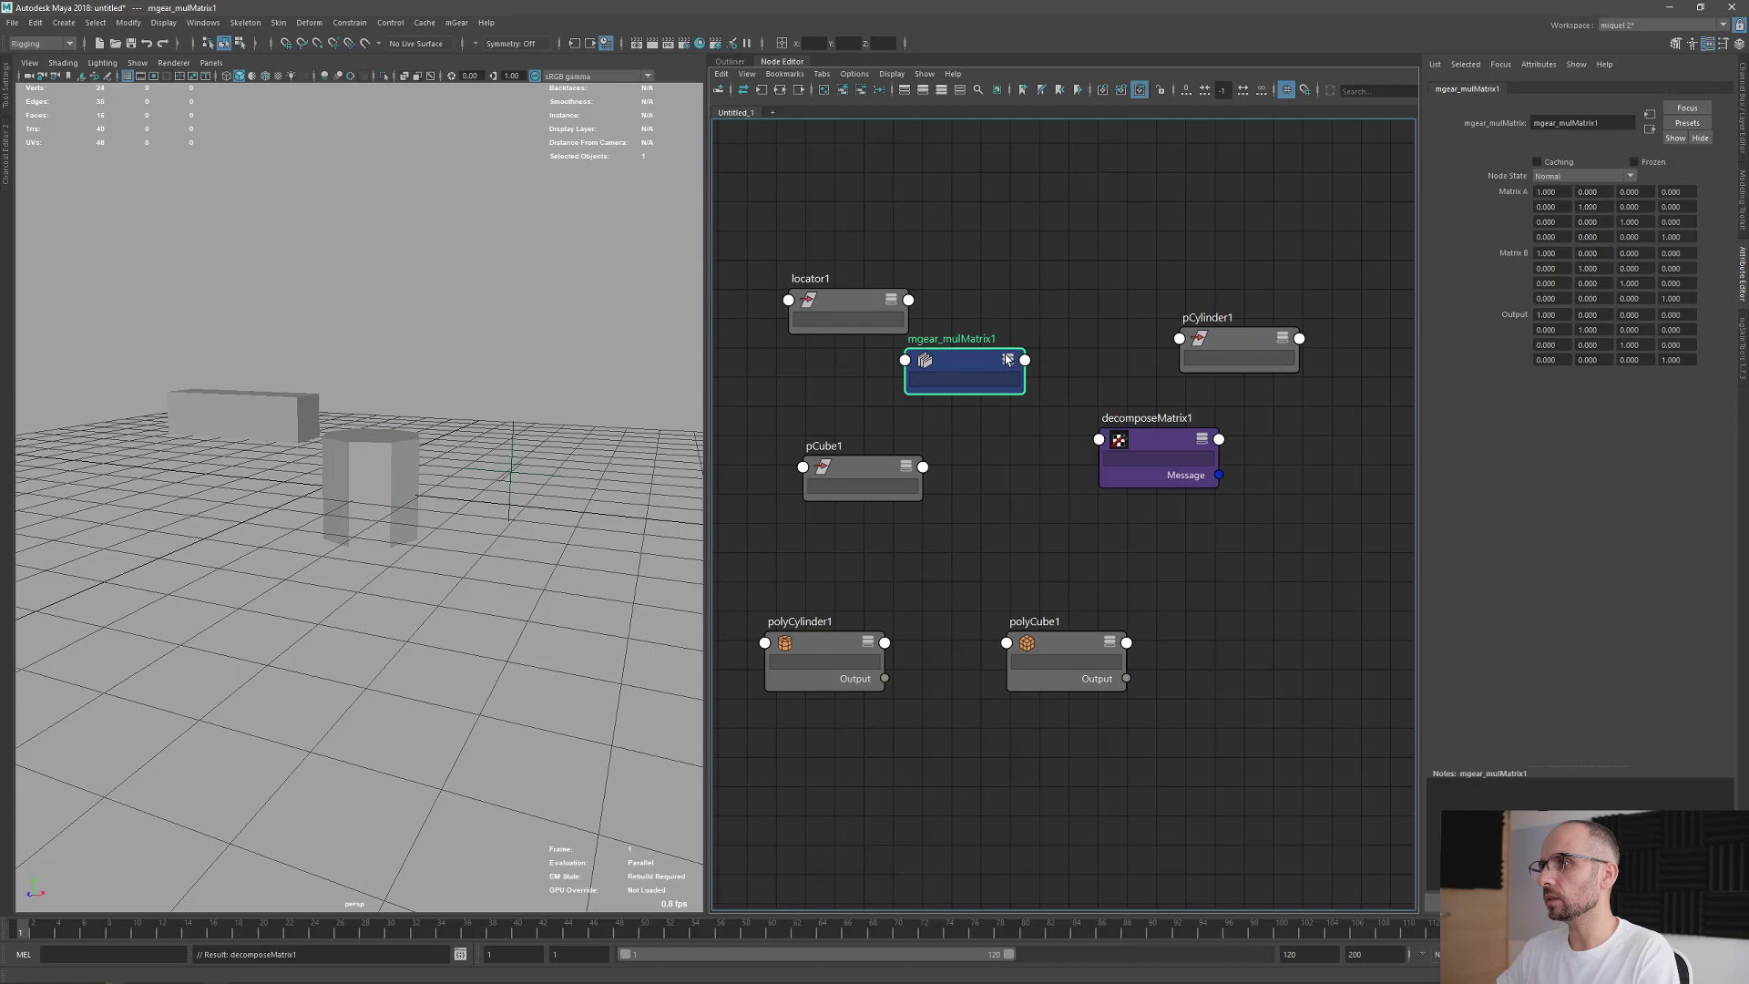
click(1008, 360)
click(1008, 361)
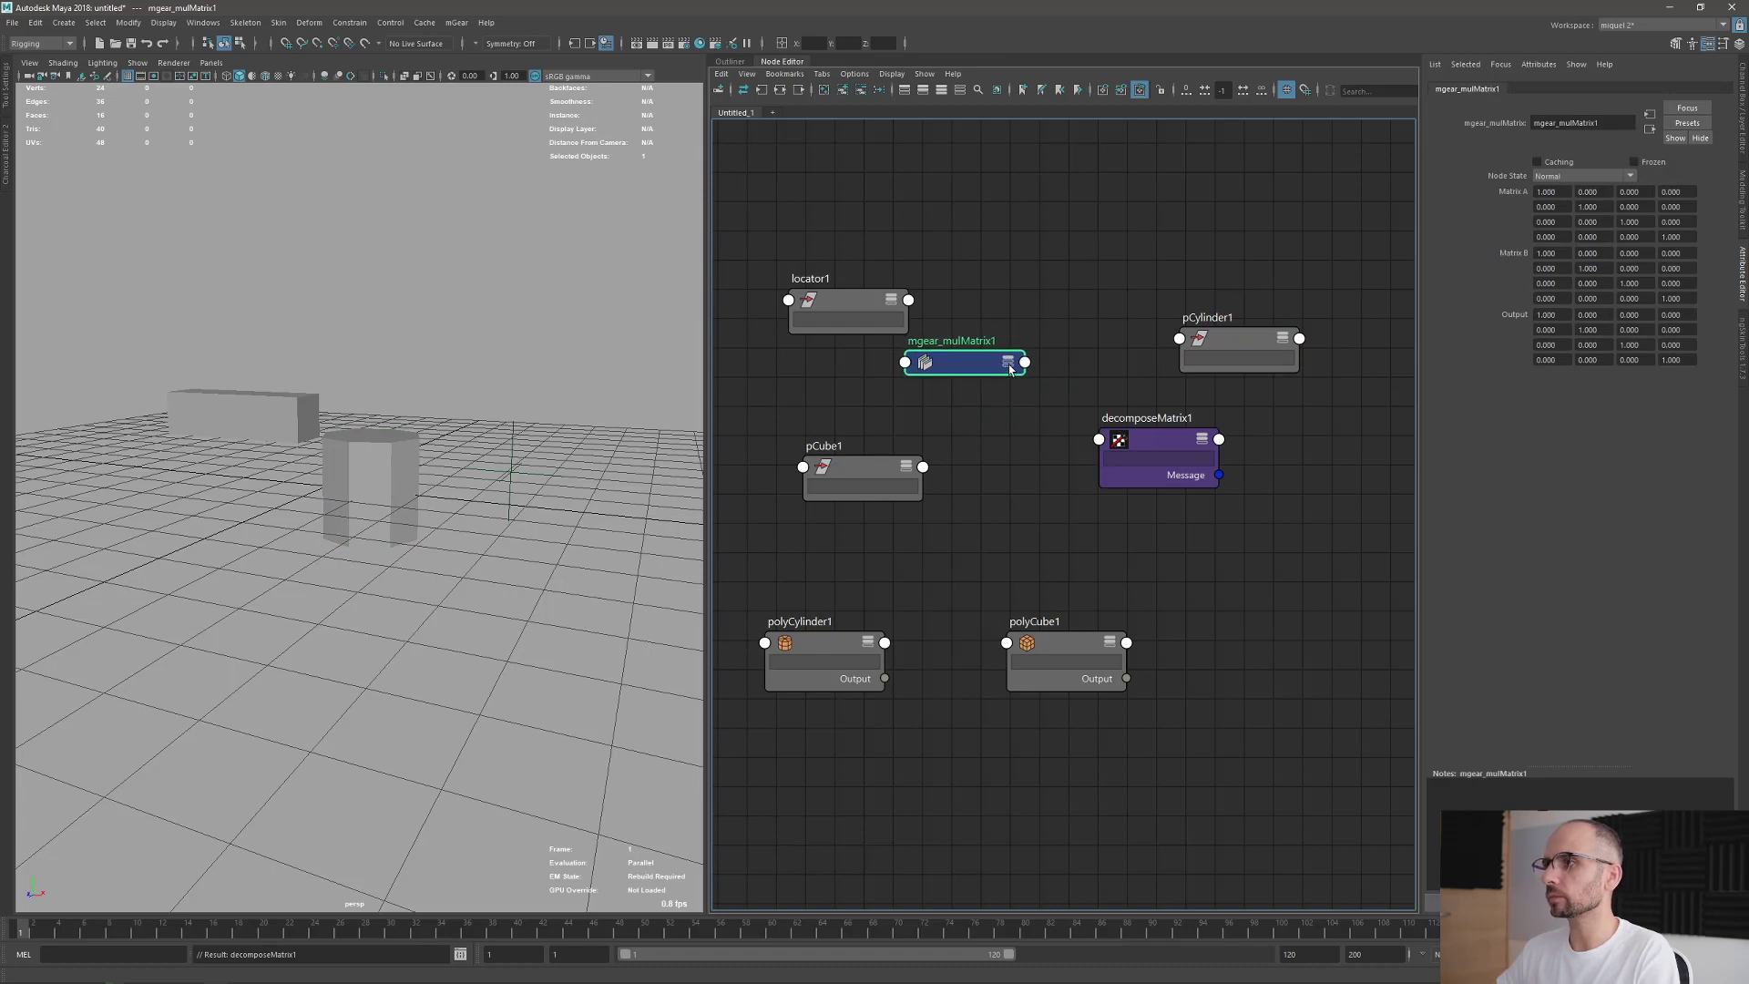
click(1007, 361)
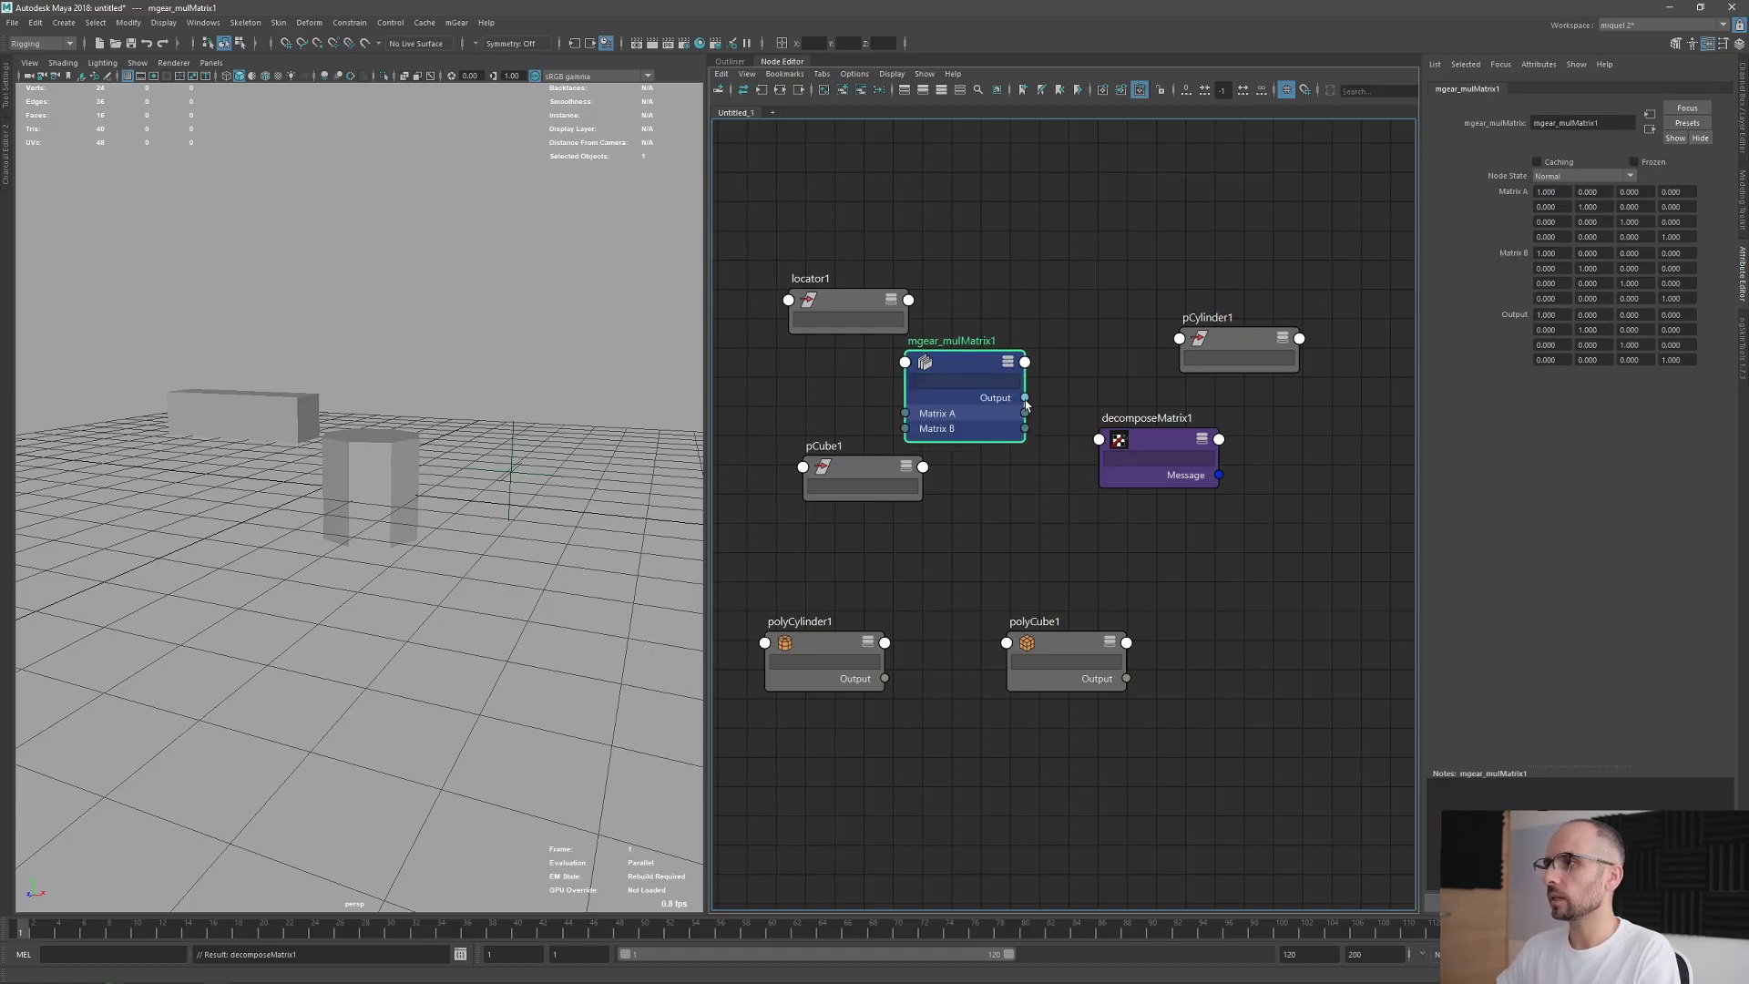
Line up decomposeMatrix1 beside mgear_mulMatrix1 and move pCylinder1 further out after it.
drag(1026, 399, 1217, 498)
drag(1150, 441, 1128, 425)
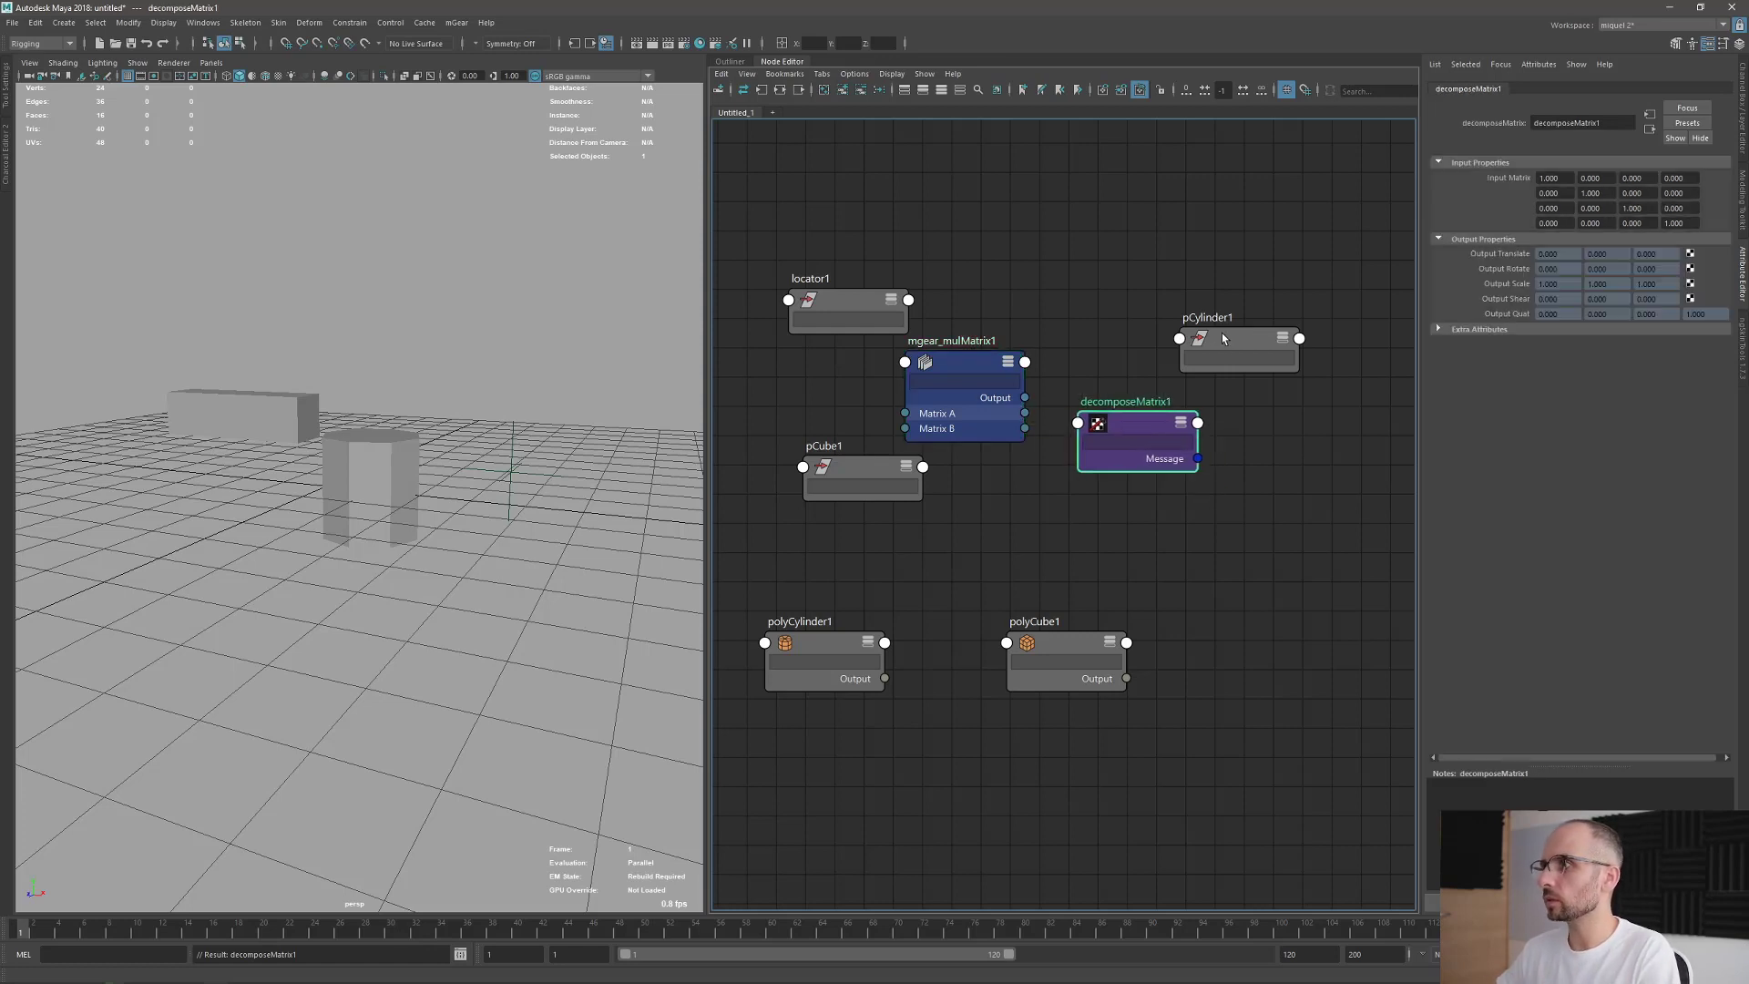
drag(1224, 339, 1249, 347)
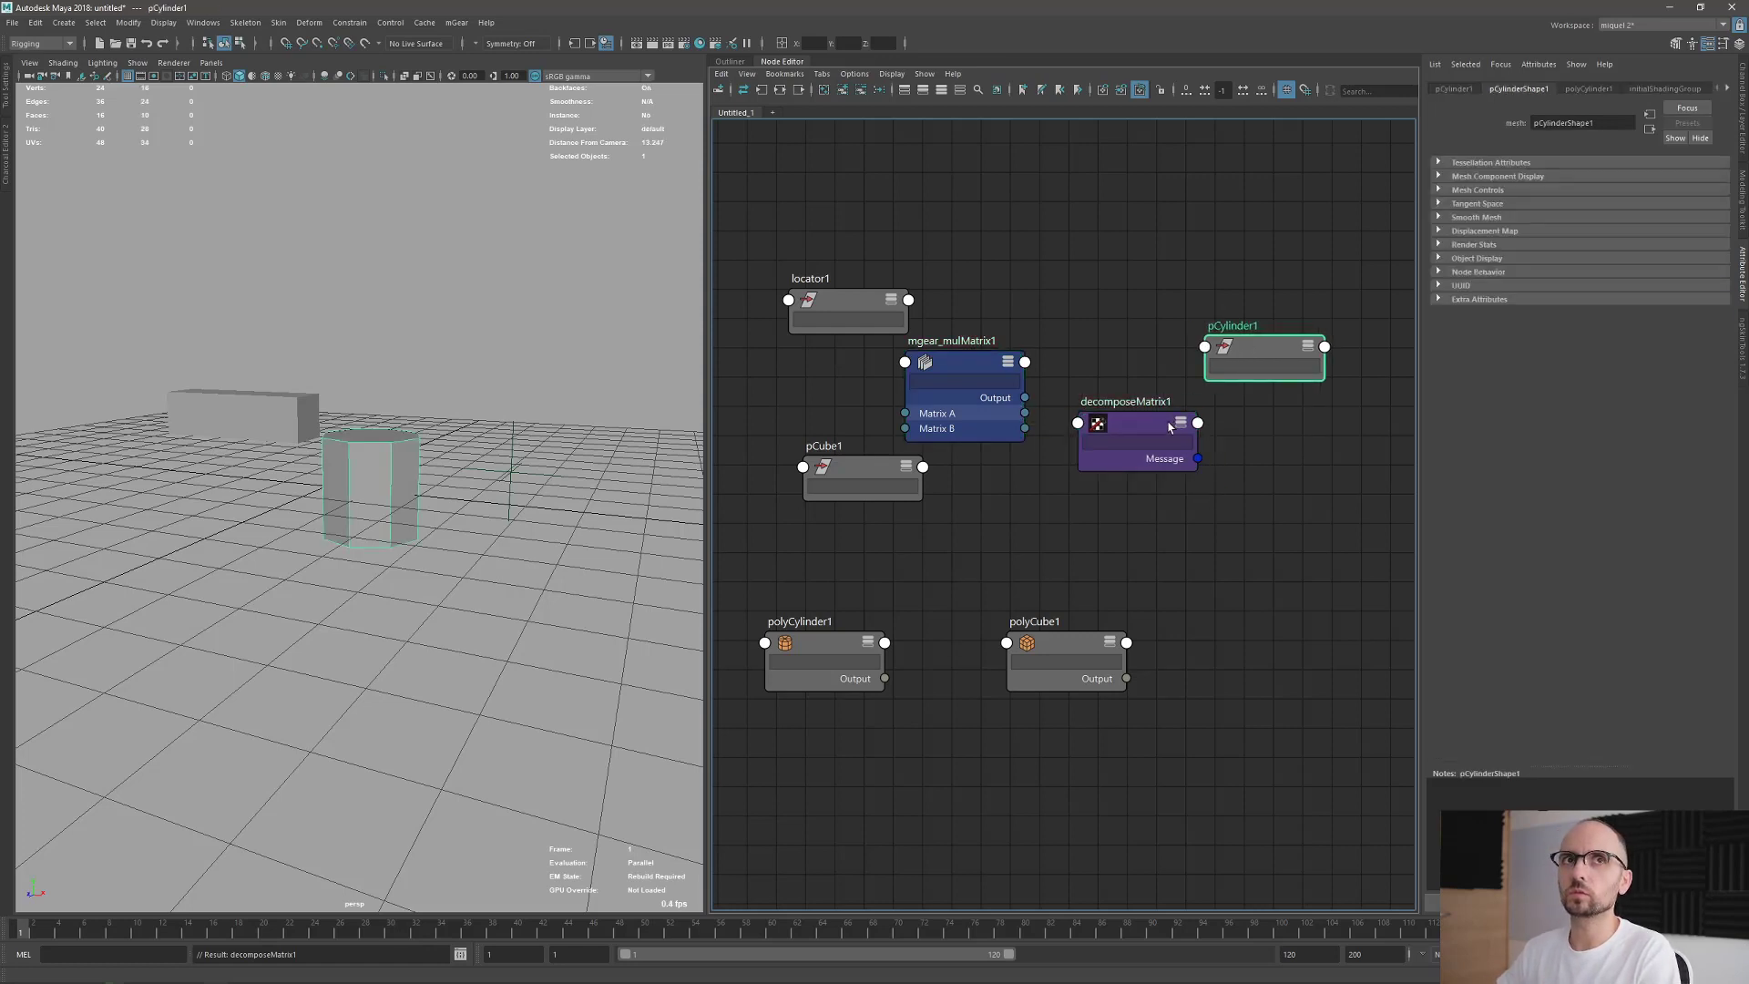
drag(1126, 430, 1121, 391)
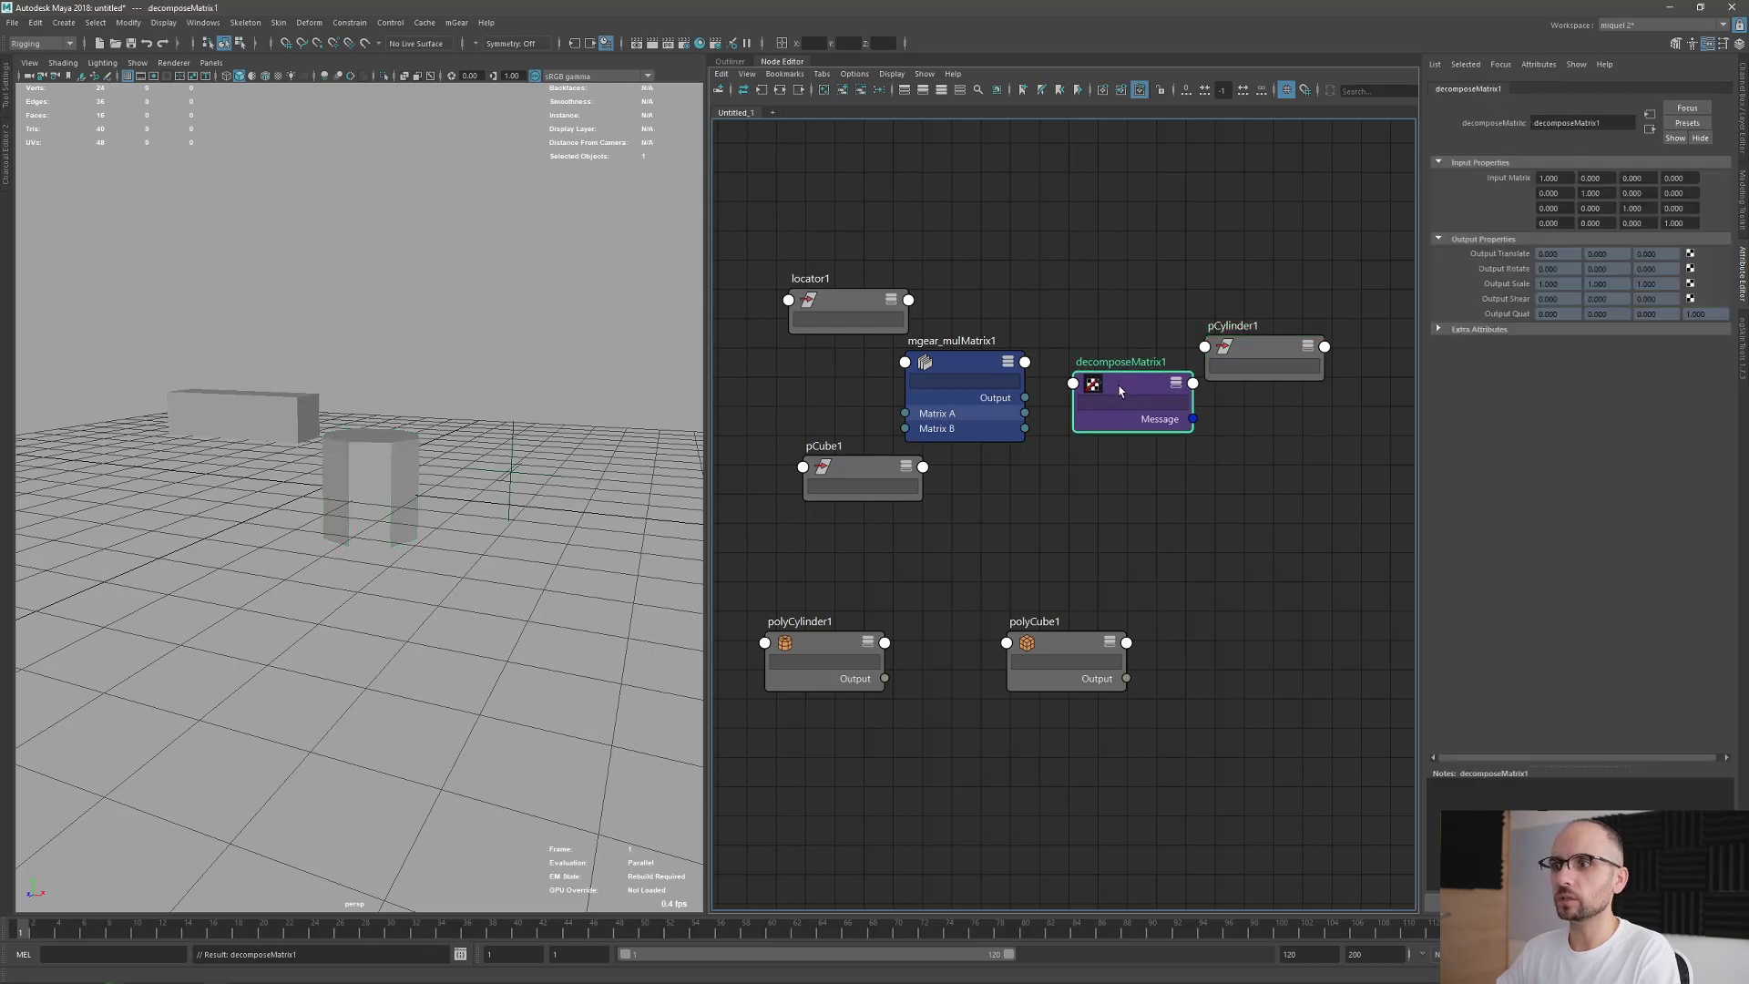
drag(1255, 353, 1271, 346)
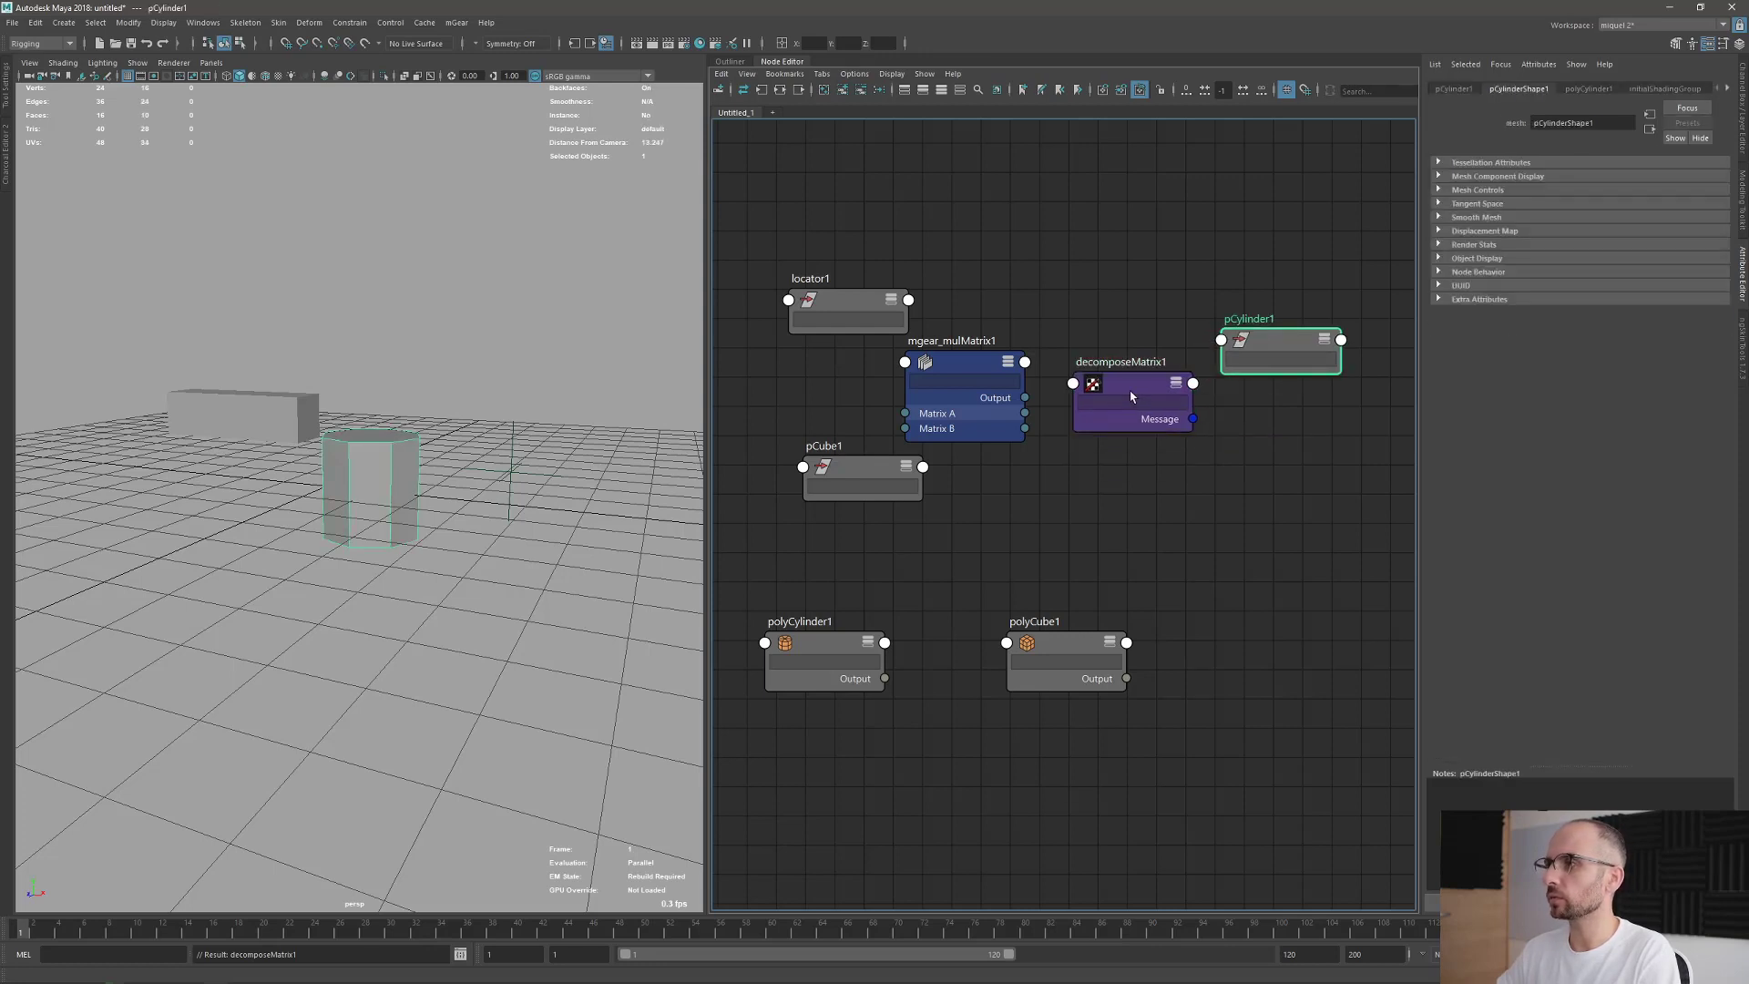
drag(1135, 398, 1130, 378)
Connect the Output of mgear_mulMatrix1 to the inputMatrix of decomposeMatrix1.
click(1026, 363)
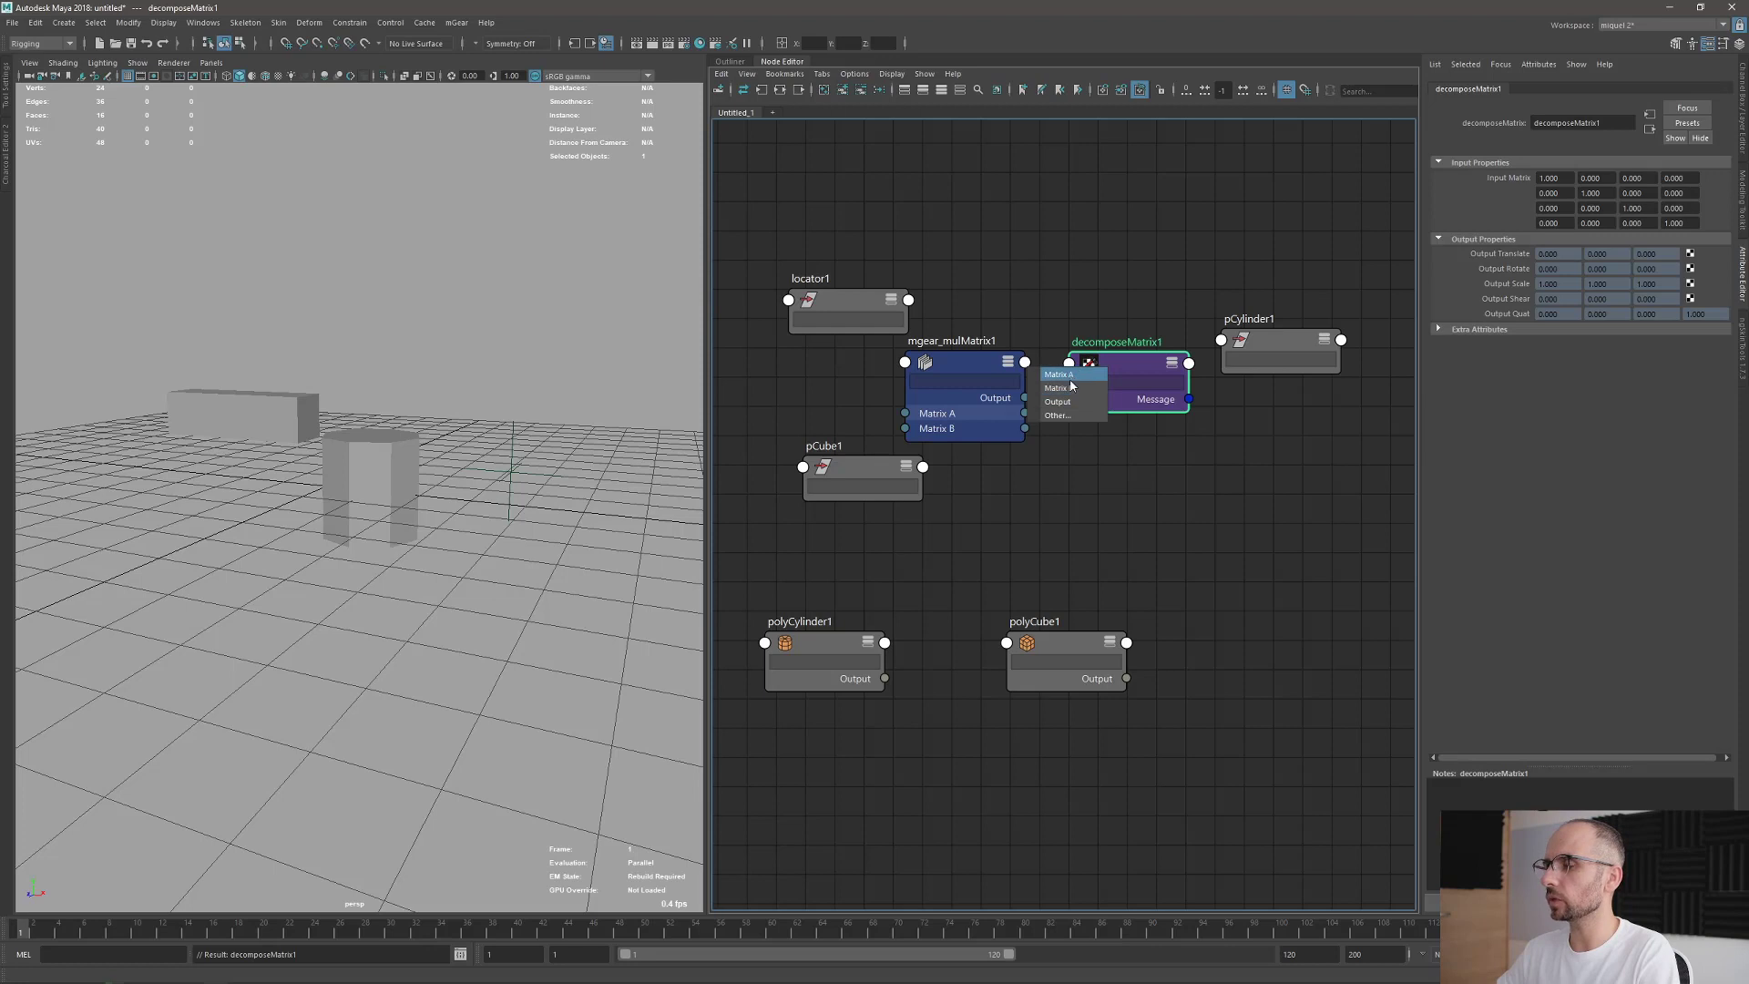
click(1060, 416)
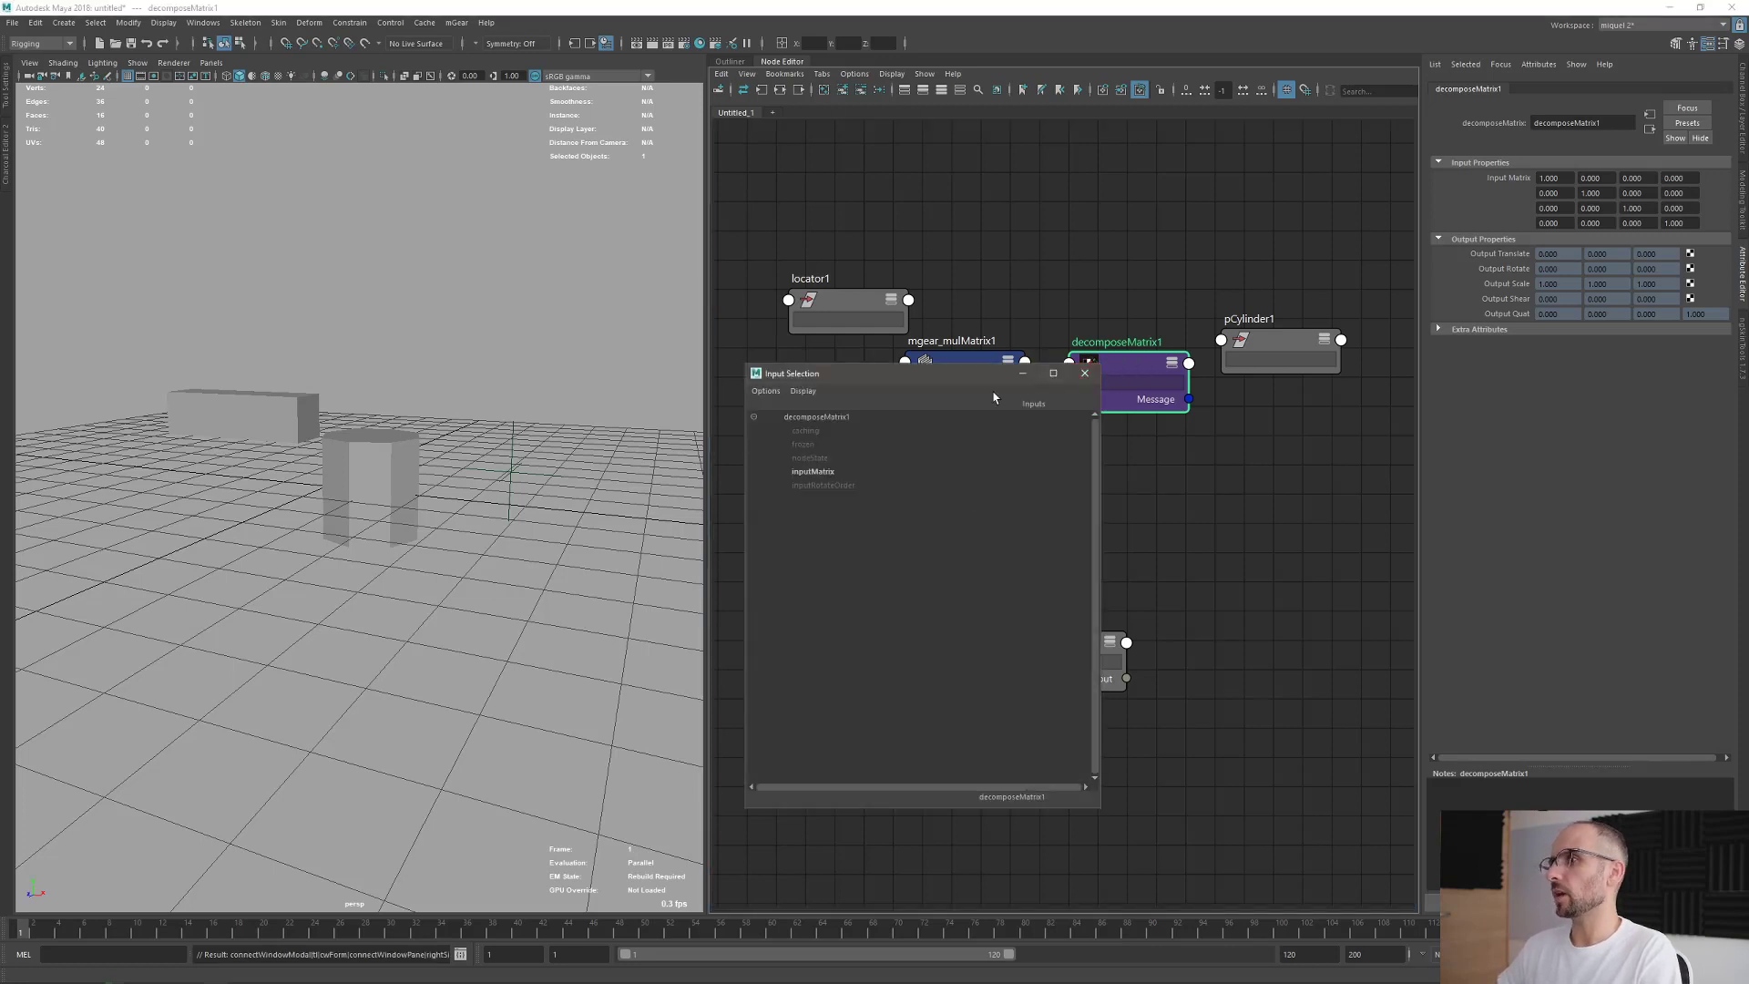
click(819, 473)
Space out the matrix and pCylinder1 nodes, and expand pCylinder1 to show its transform attributes.
drag(1122, 369, 1111, 358)
drag(1253, 350, 1276, 357)
drag(979, 360, 961, 365)
drag(1148, 372, 1123, 371)
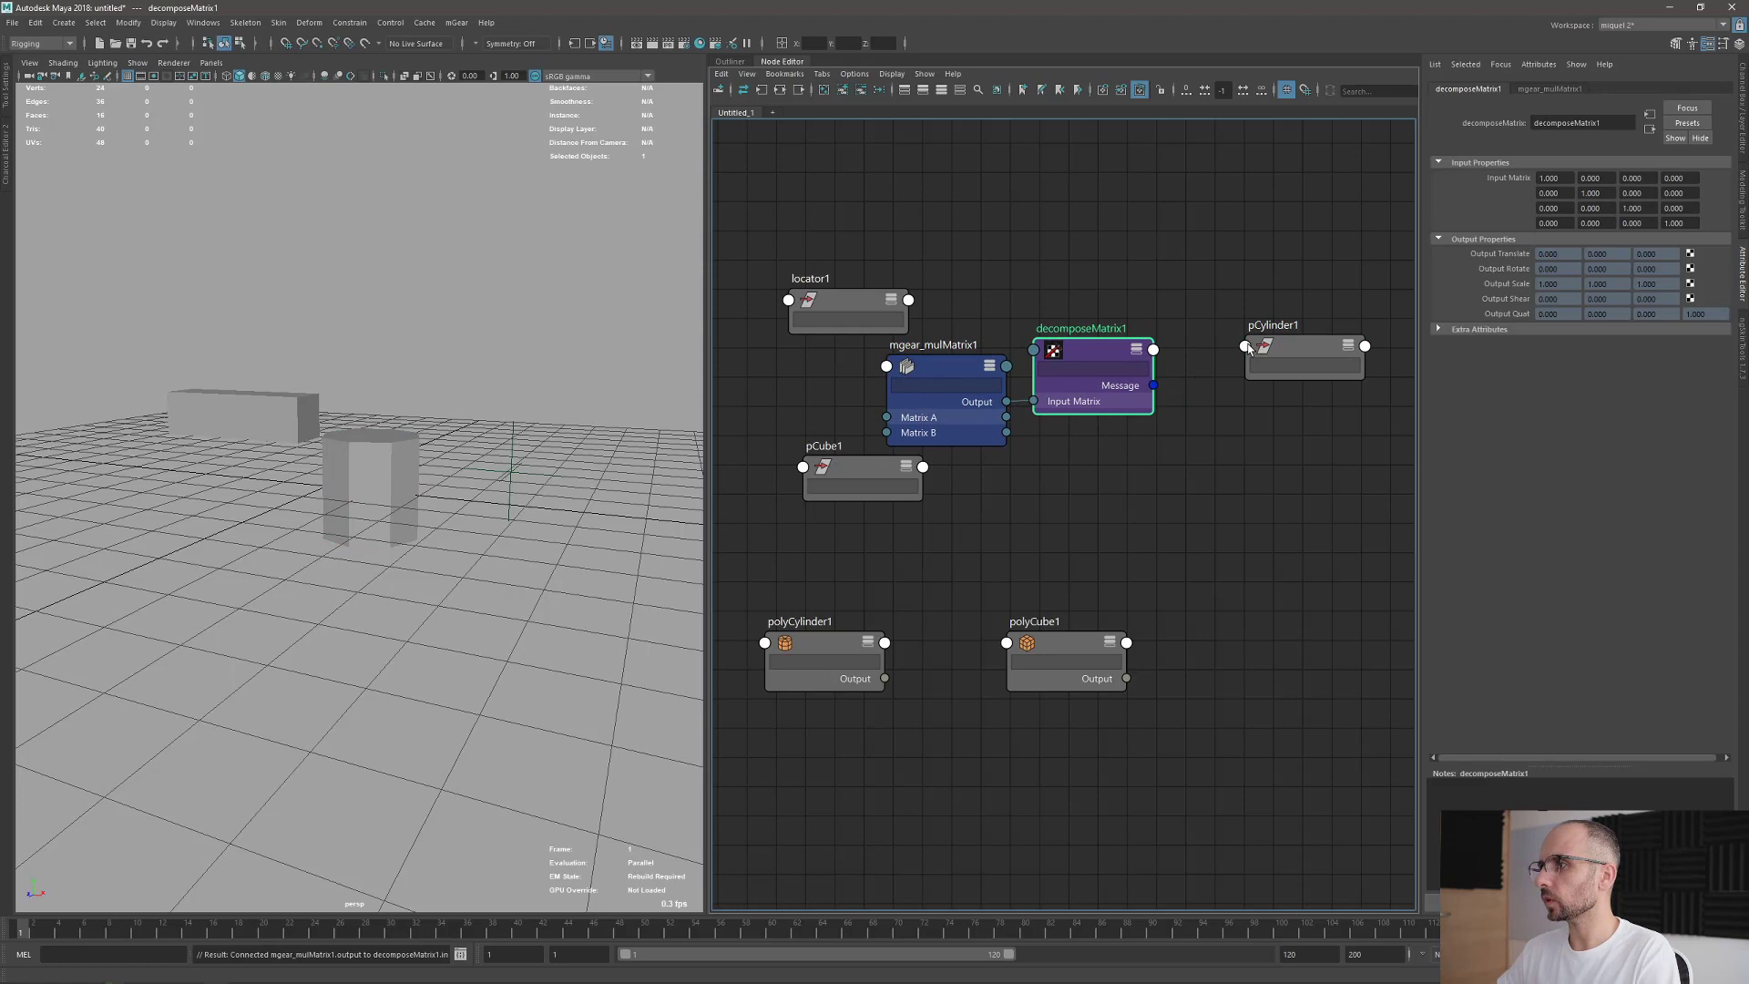
drag(1300, 348, 1290, 354)
click(1339, 355)
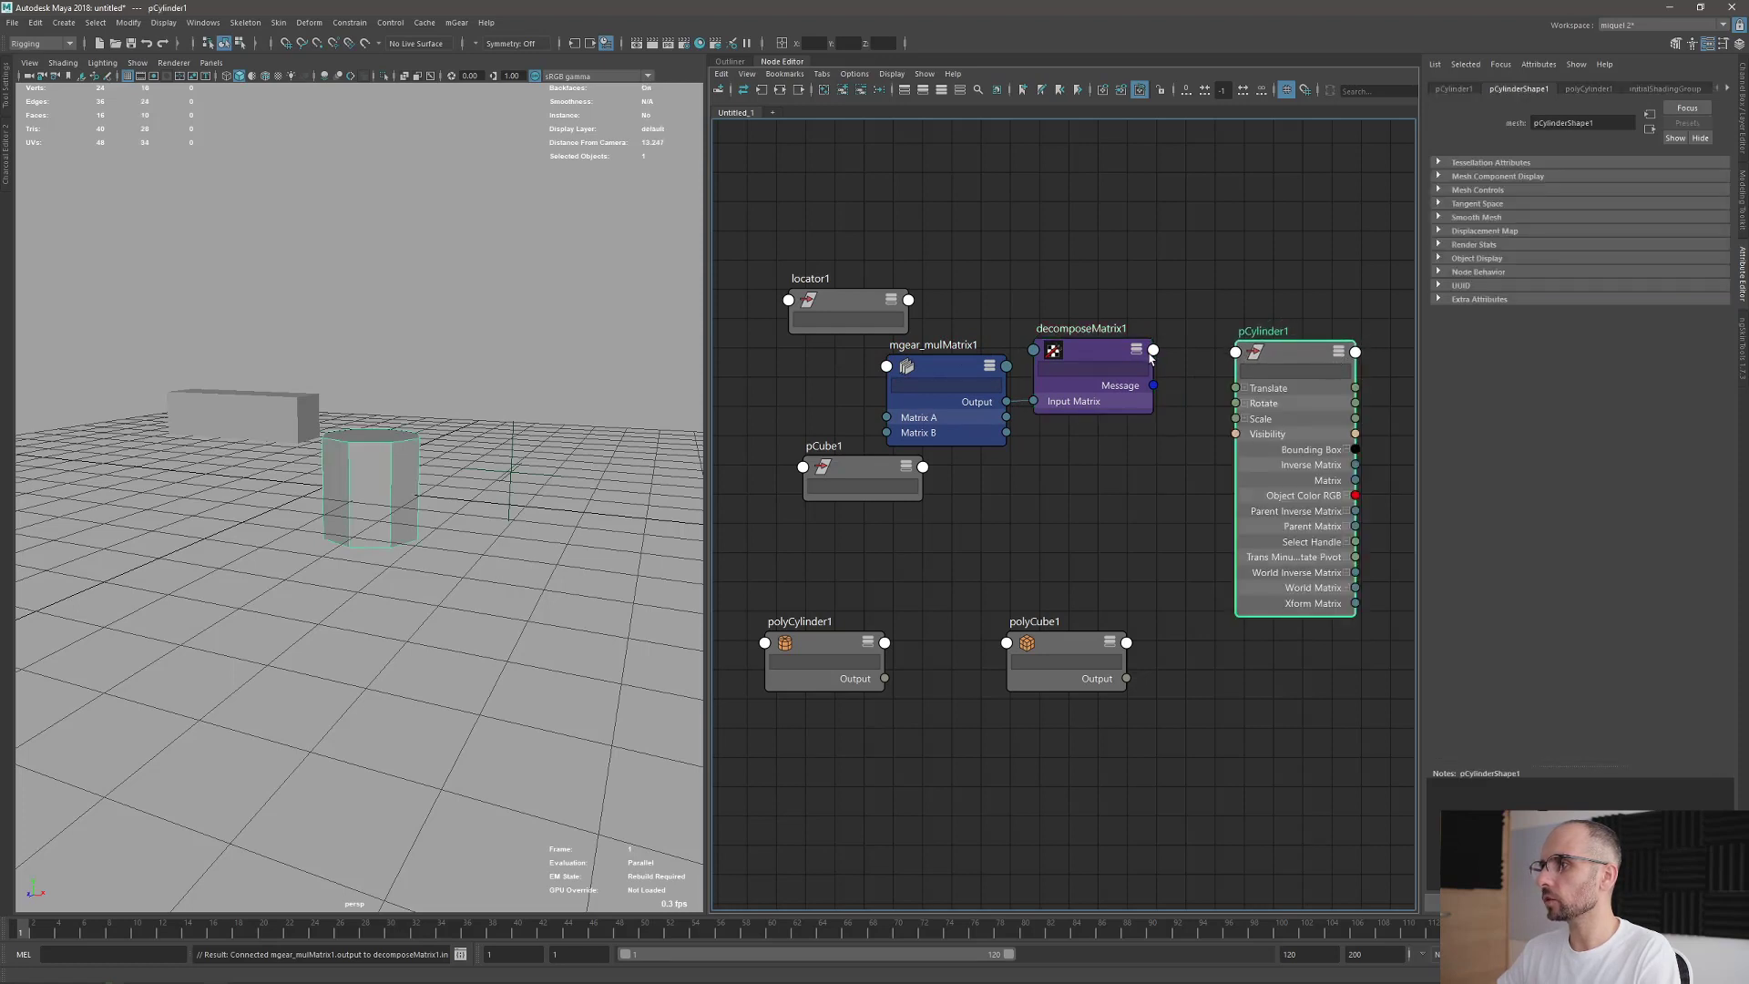
Connect decomposeMatrix1's Output Rotate, Translate and Scale to the matching pCylinder1 inputs, and place the two nodes closer together.
click(1137, 351)
drag(1154, 416, 1259, 415)
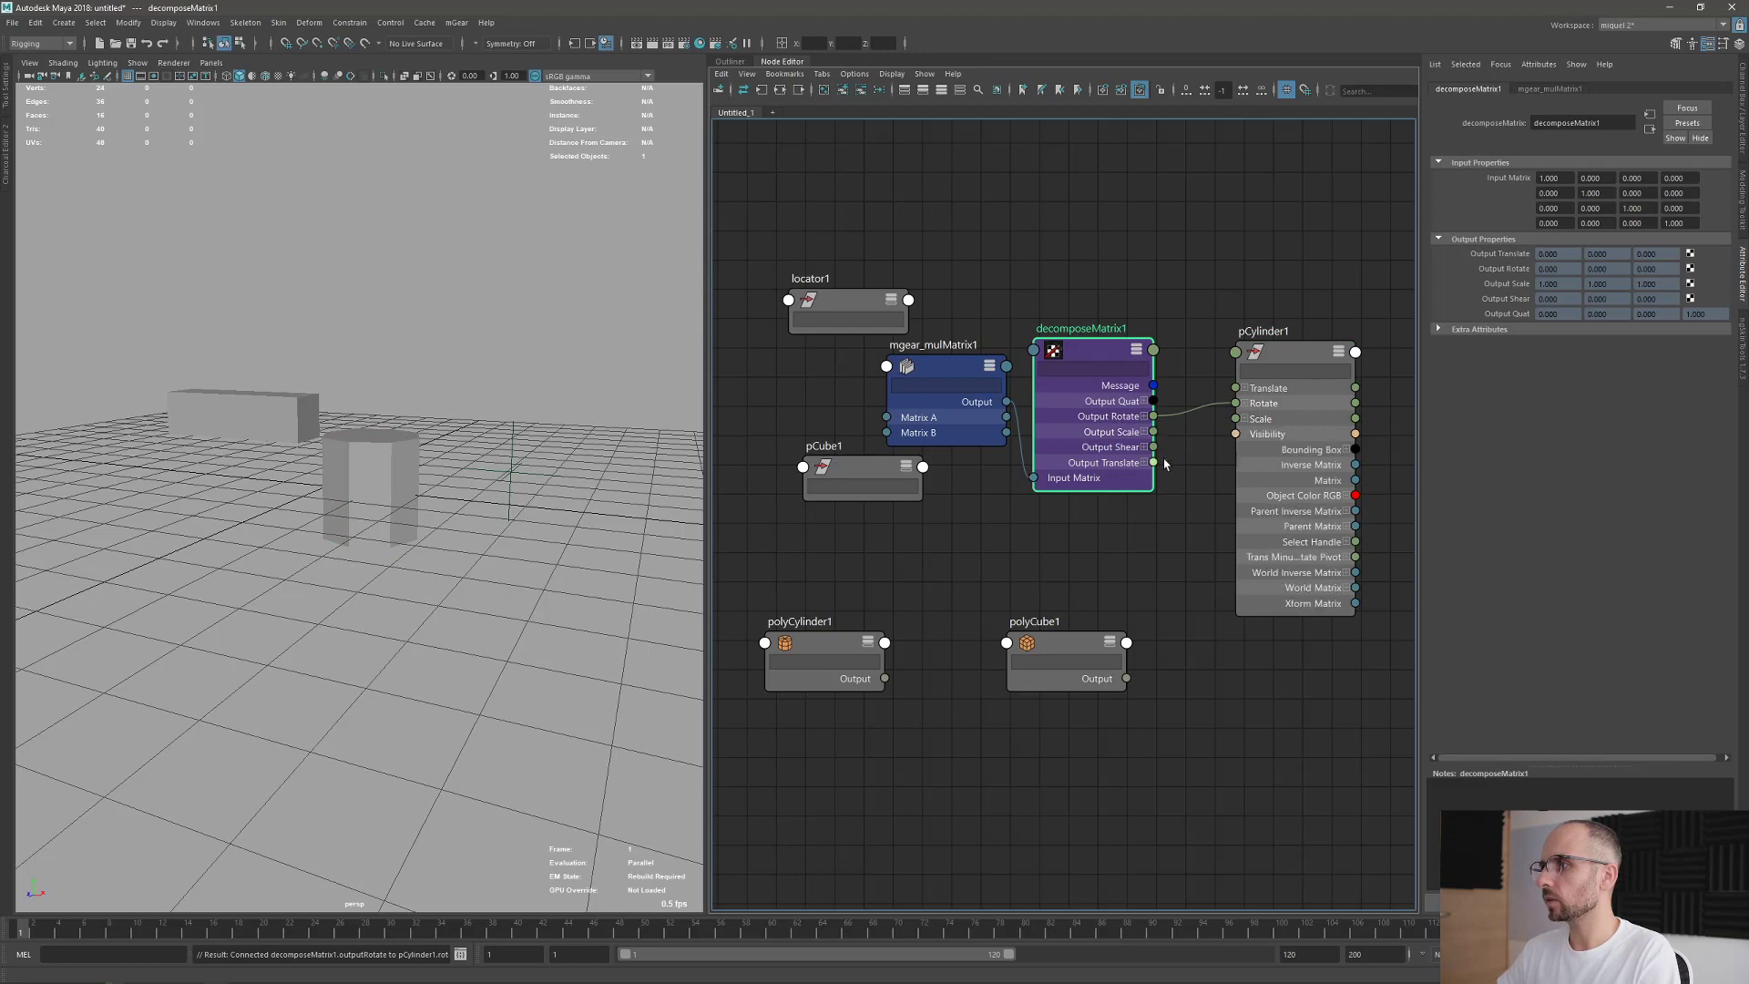
drag(1154, 462, 1245, 390)
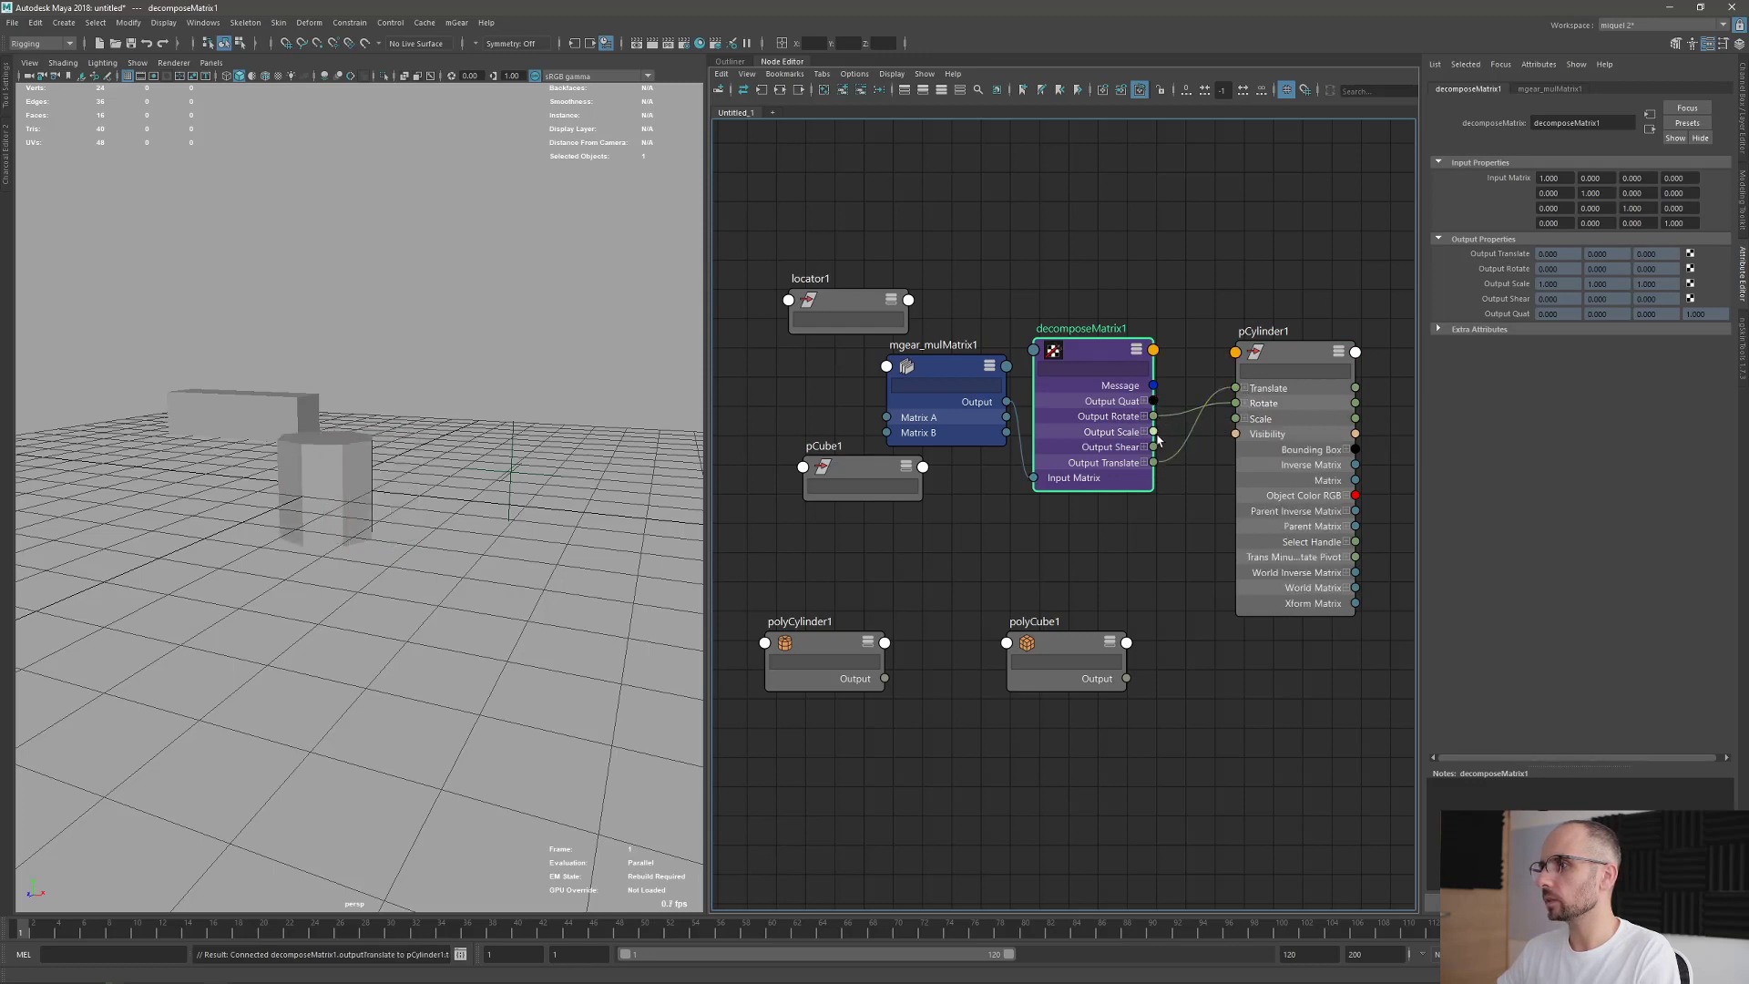
drag(1154, 432, 1237, 419)
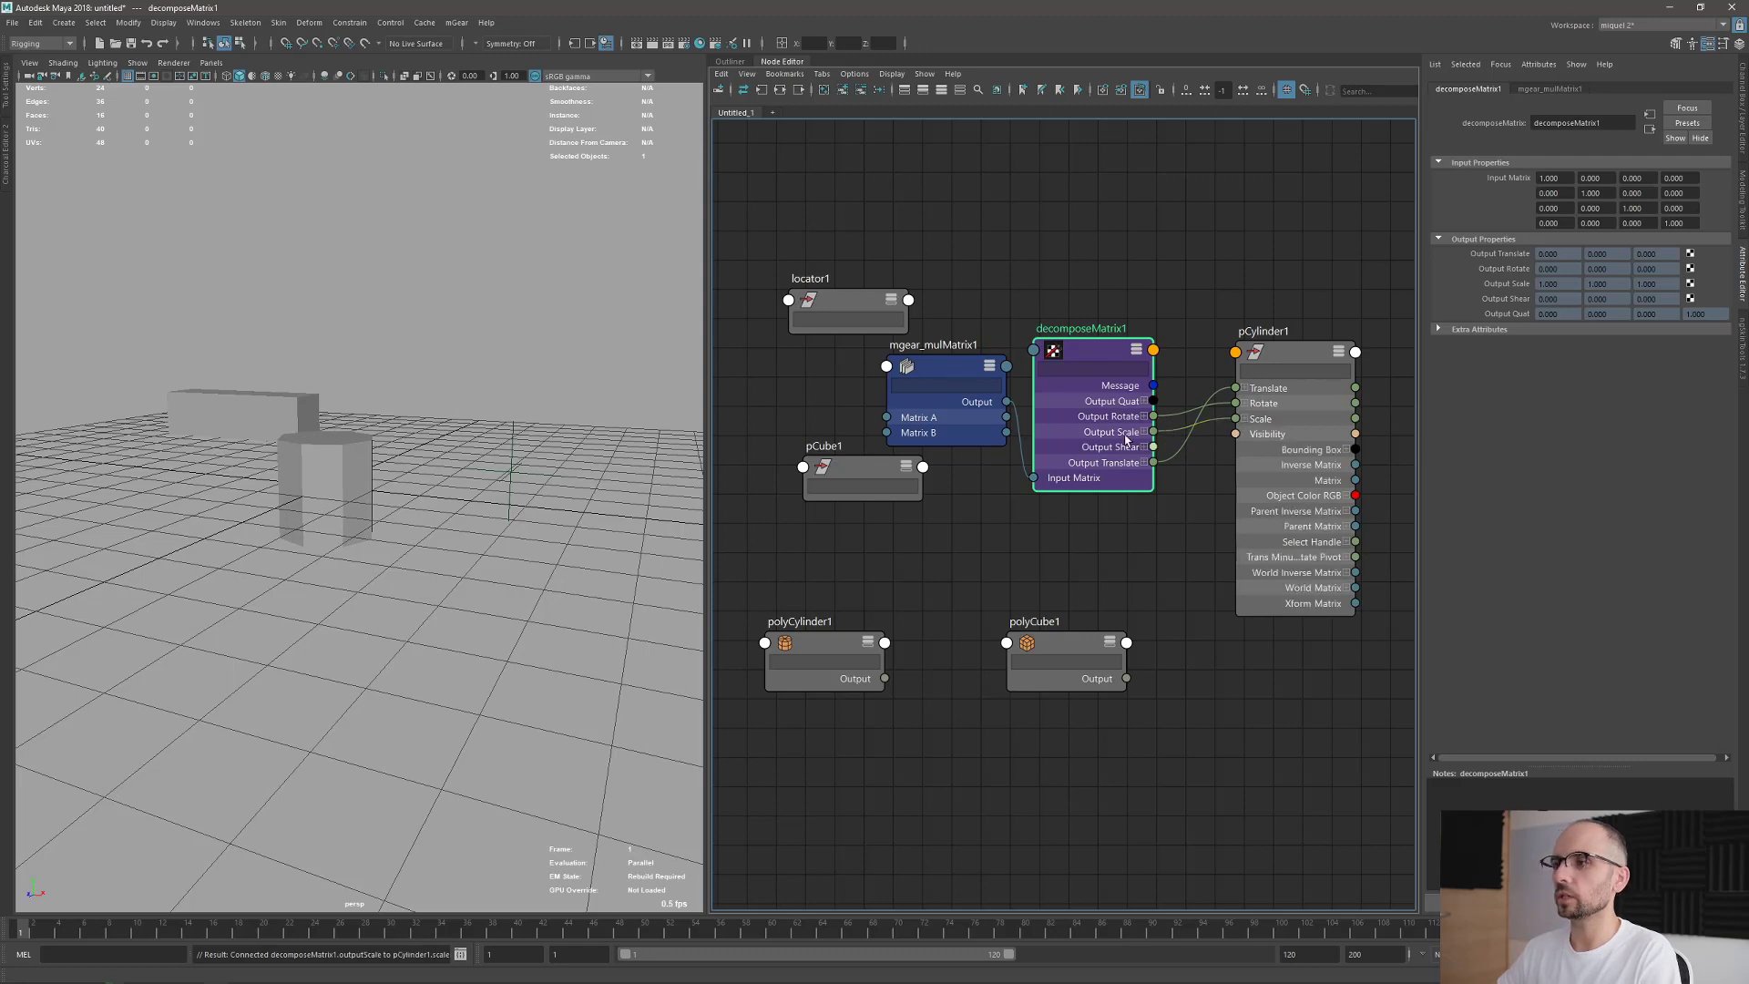
drag(1086, 360, 1125, 361)
click(1278, 357)
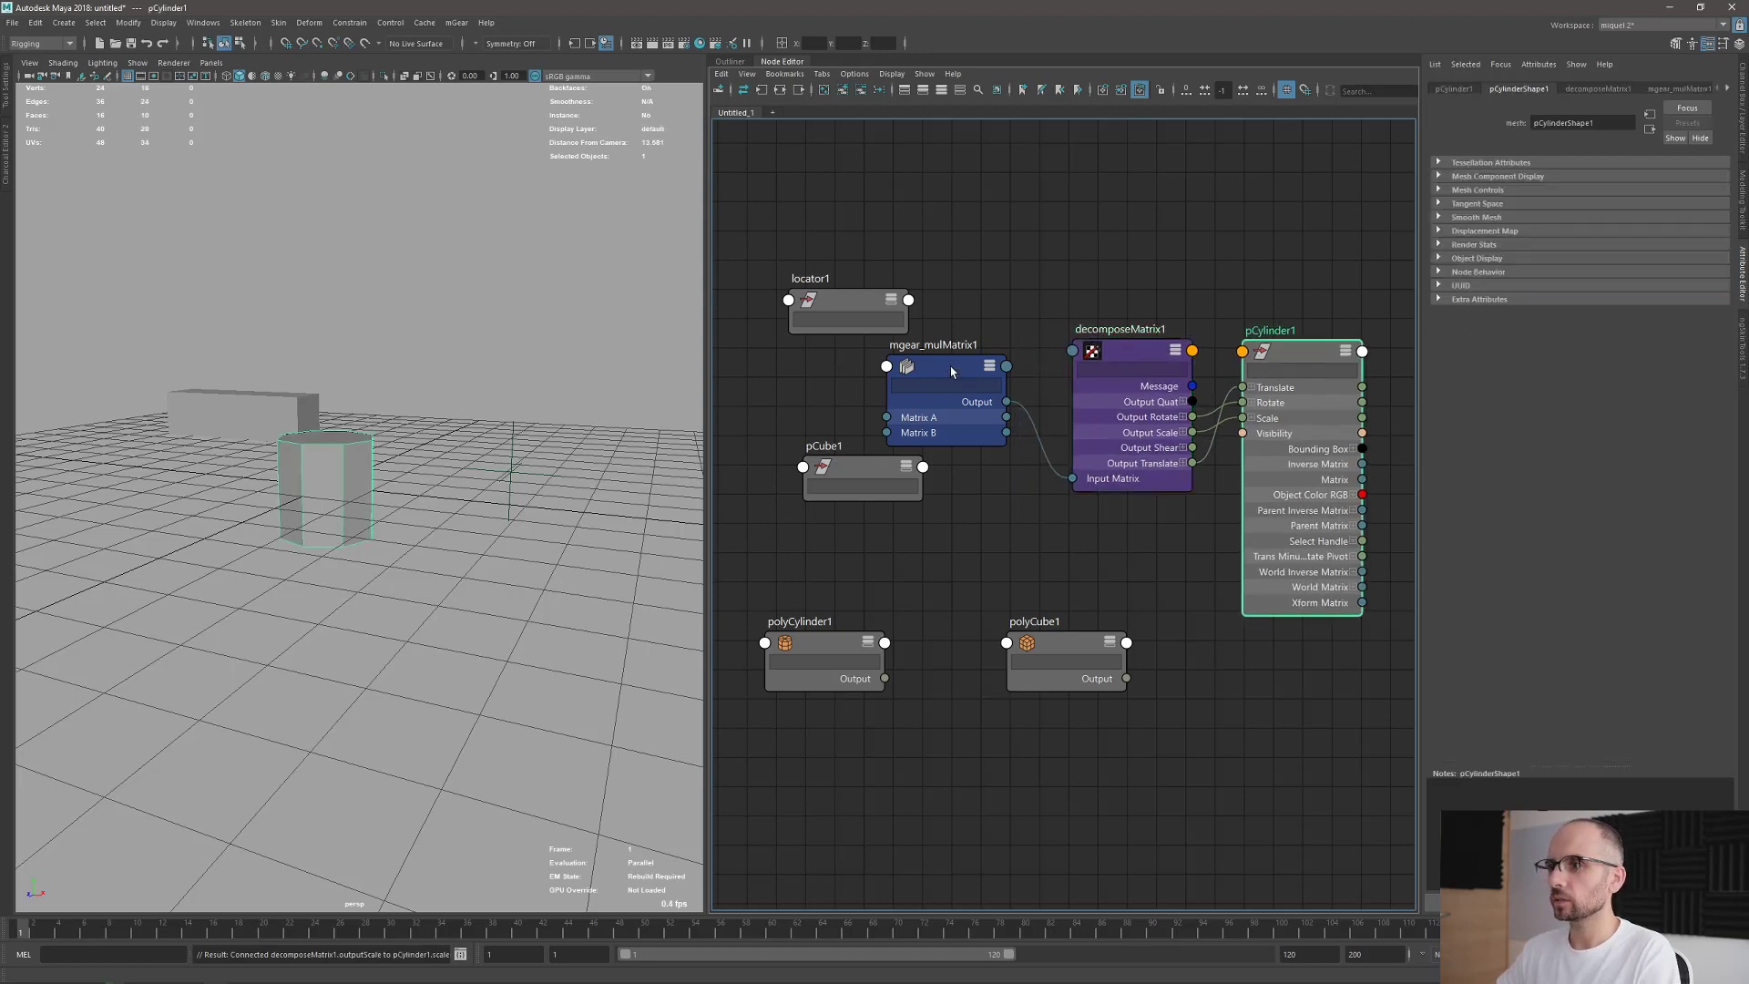
Stack pCube1 above locator1 on the input side of mgear_mulMatrix1, leaving Matrix B unconnected.
click(949, 366)
alt+middle_drag(862, 464, 976, 474)
drag(976, 474, 839, 363)
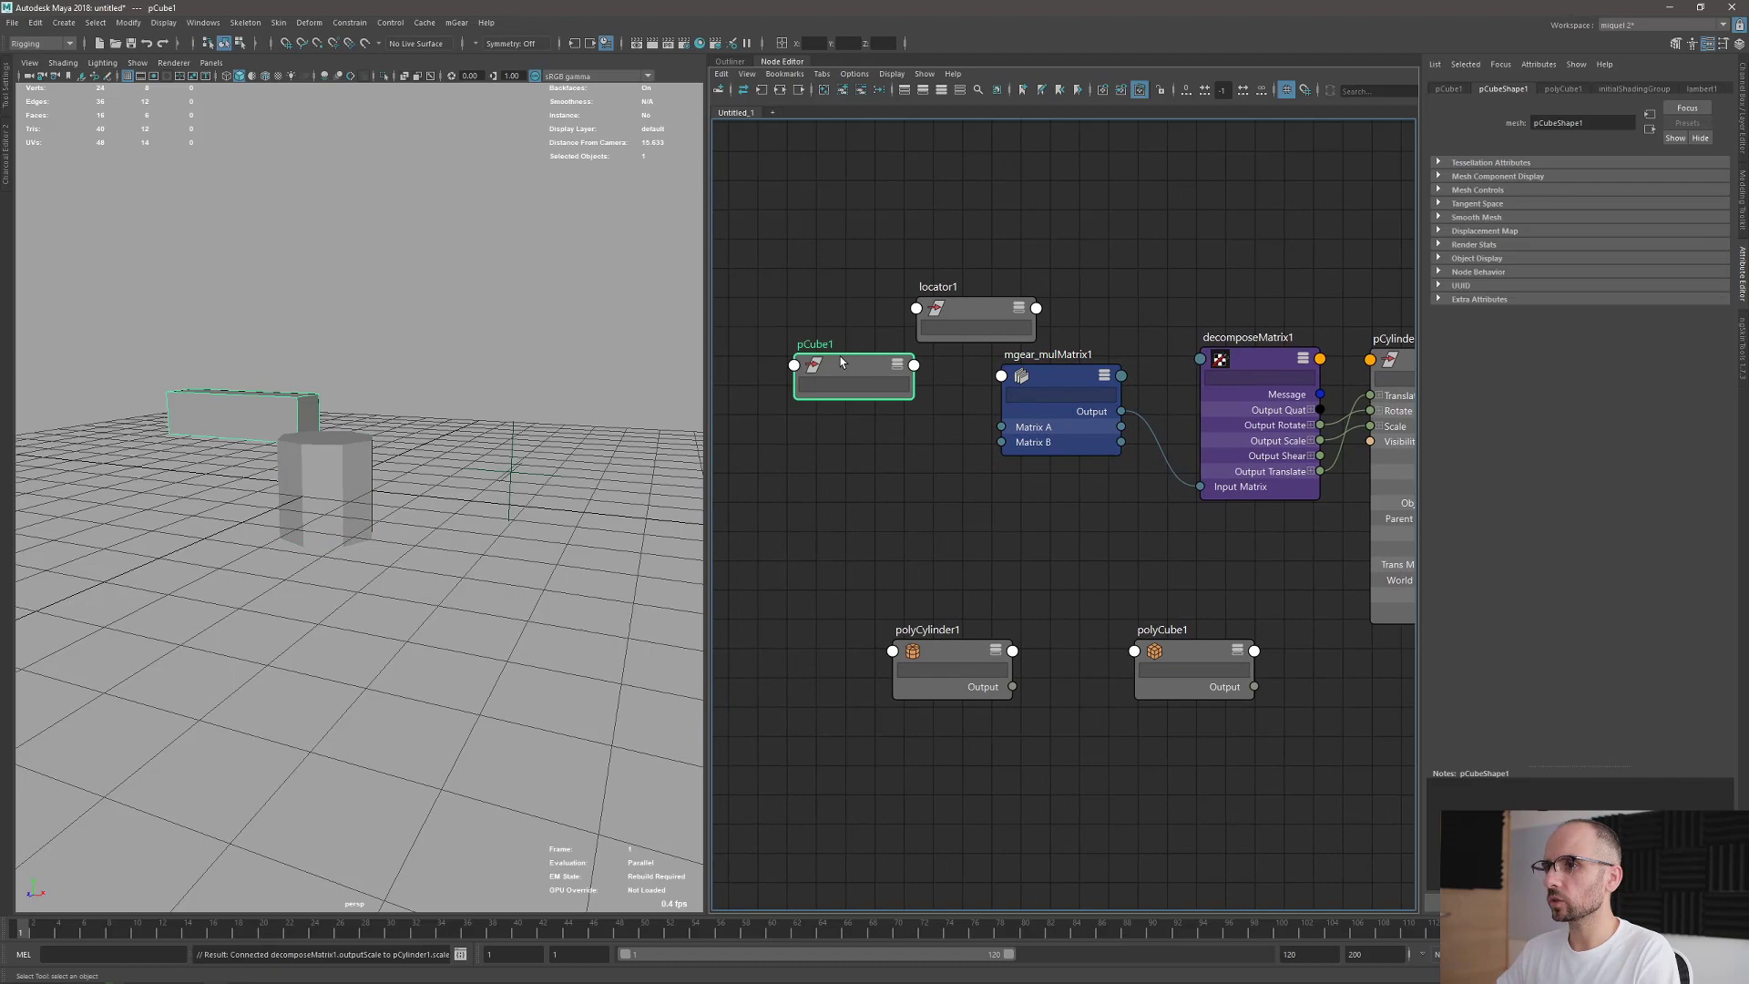
drag(965, 310, 859, 555)
click(1002, 442)
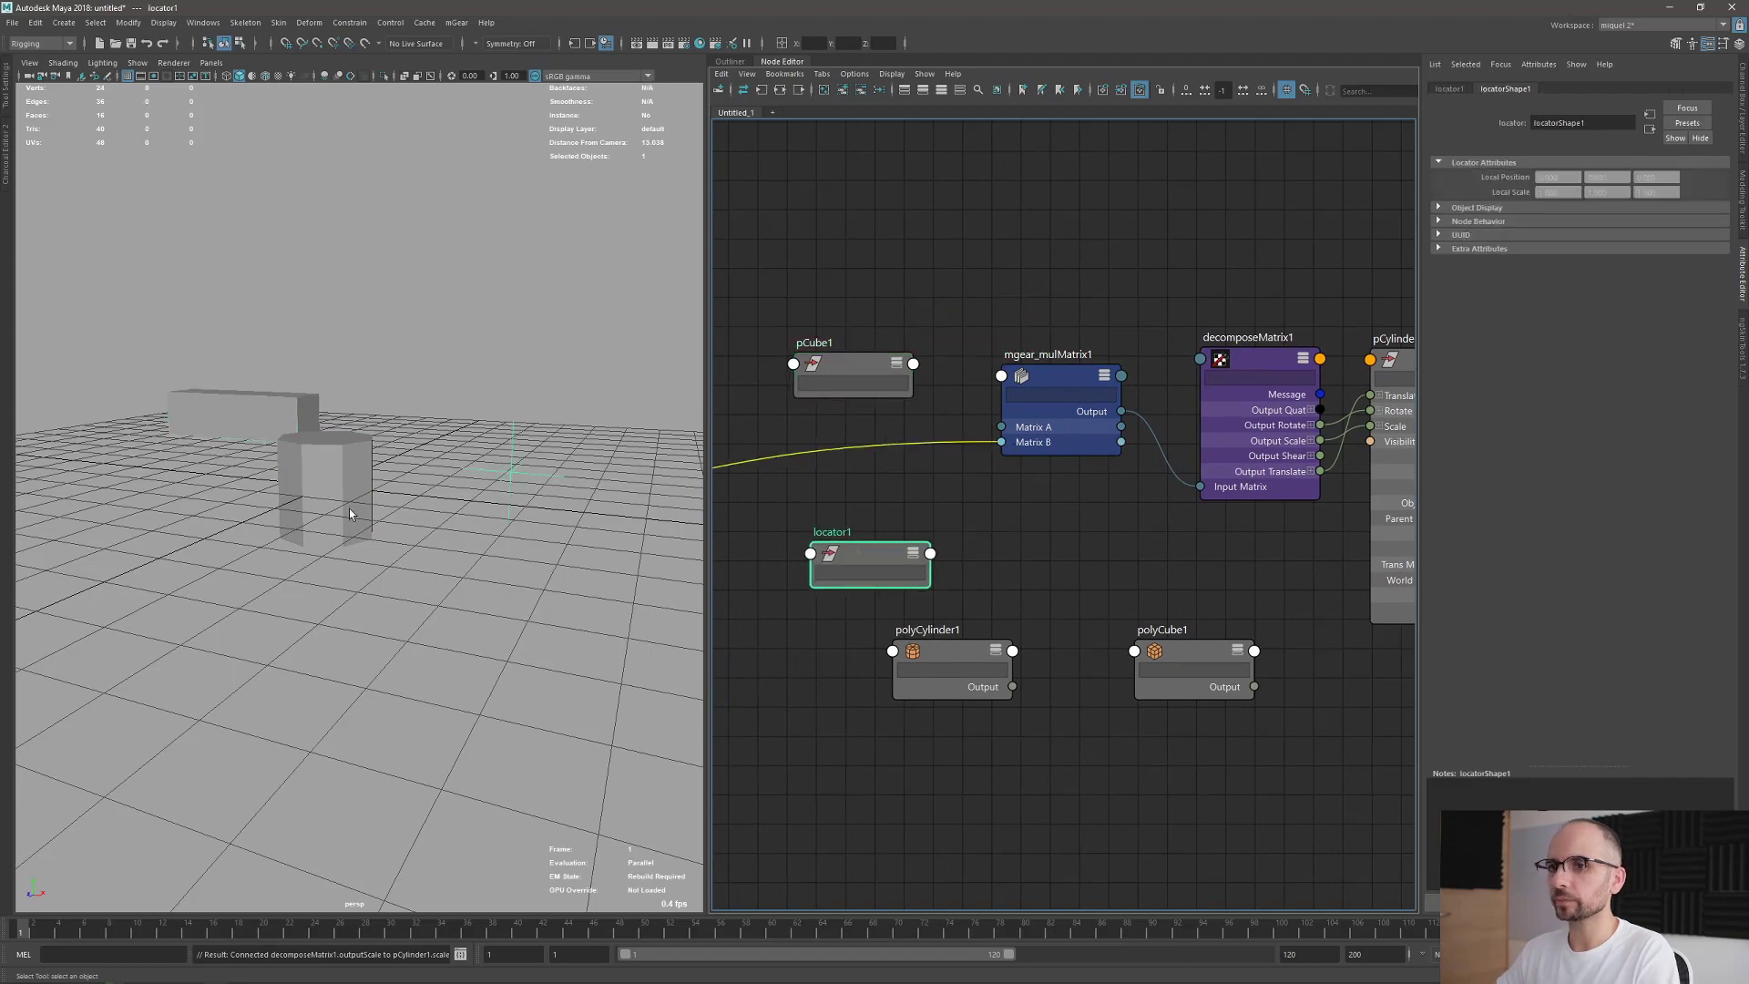
alt+middle_drag(248, 492, 292, 492)
click(890, 492)
Connect World Matrix[0] of pCube1 to Matrix A of mgear_mulMatrix1.
alt+drag(401, 428, 433, 479)
click(351, 377)
key(w)
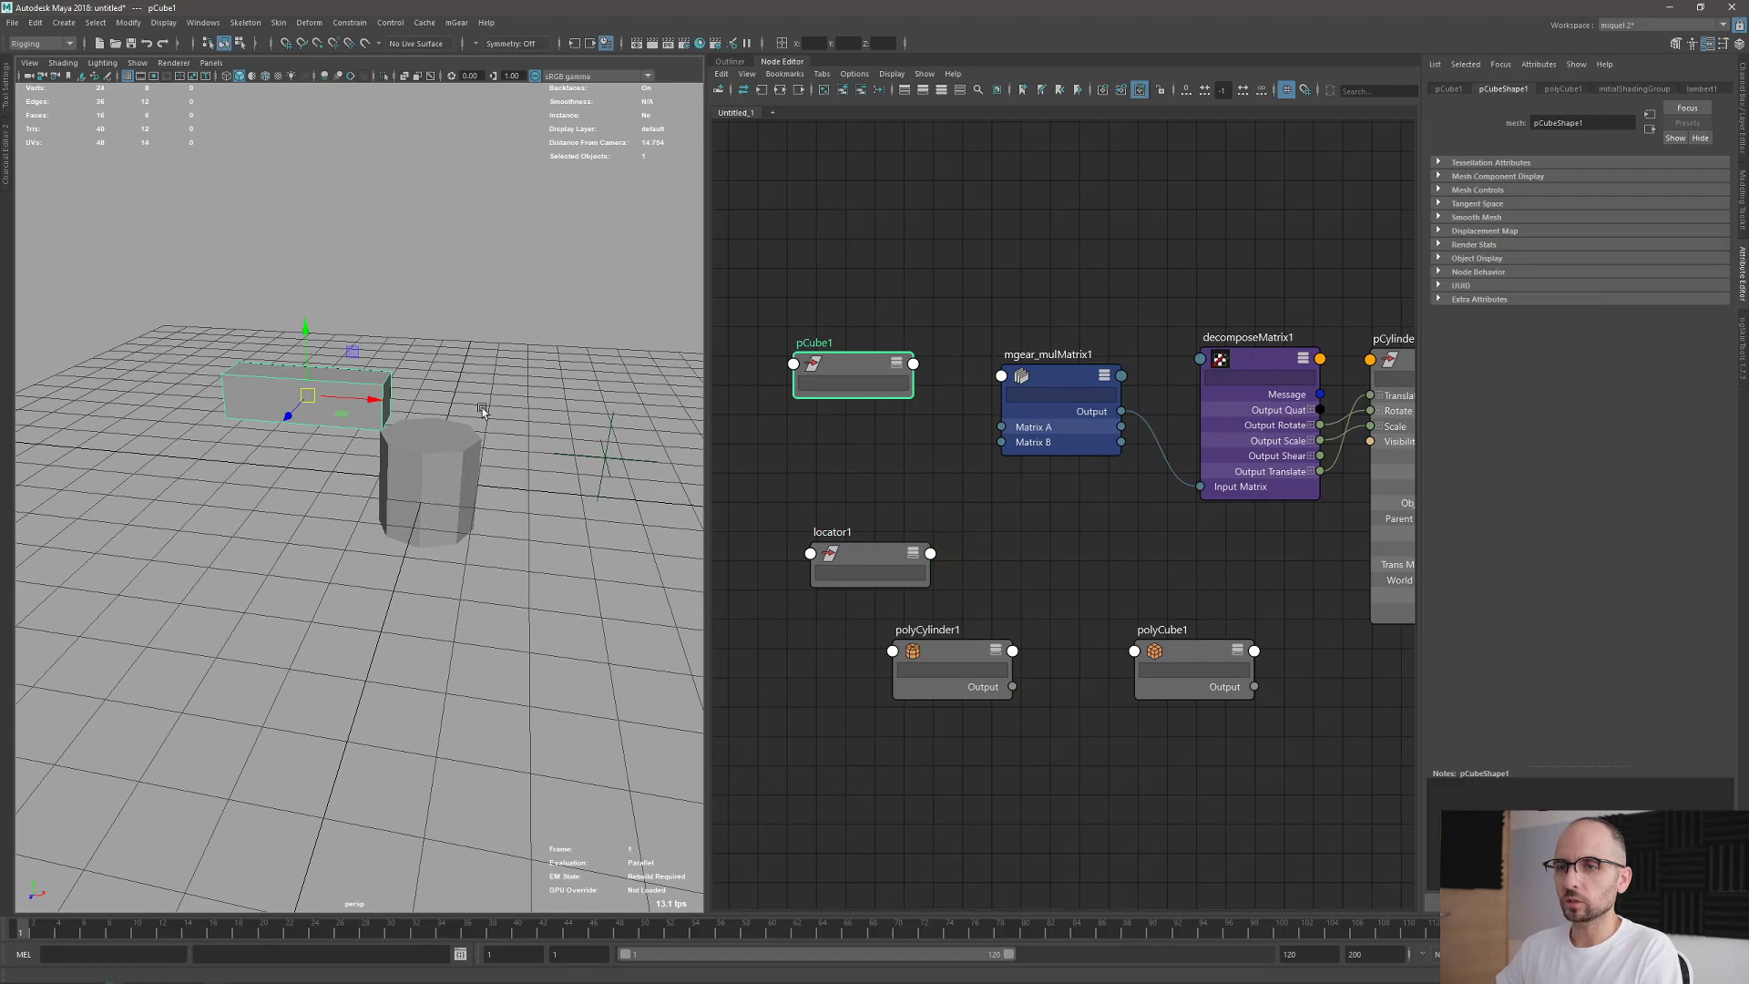
key(q)
click(914, 363)
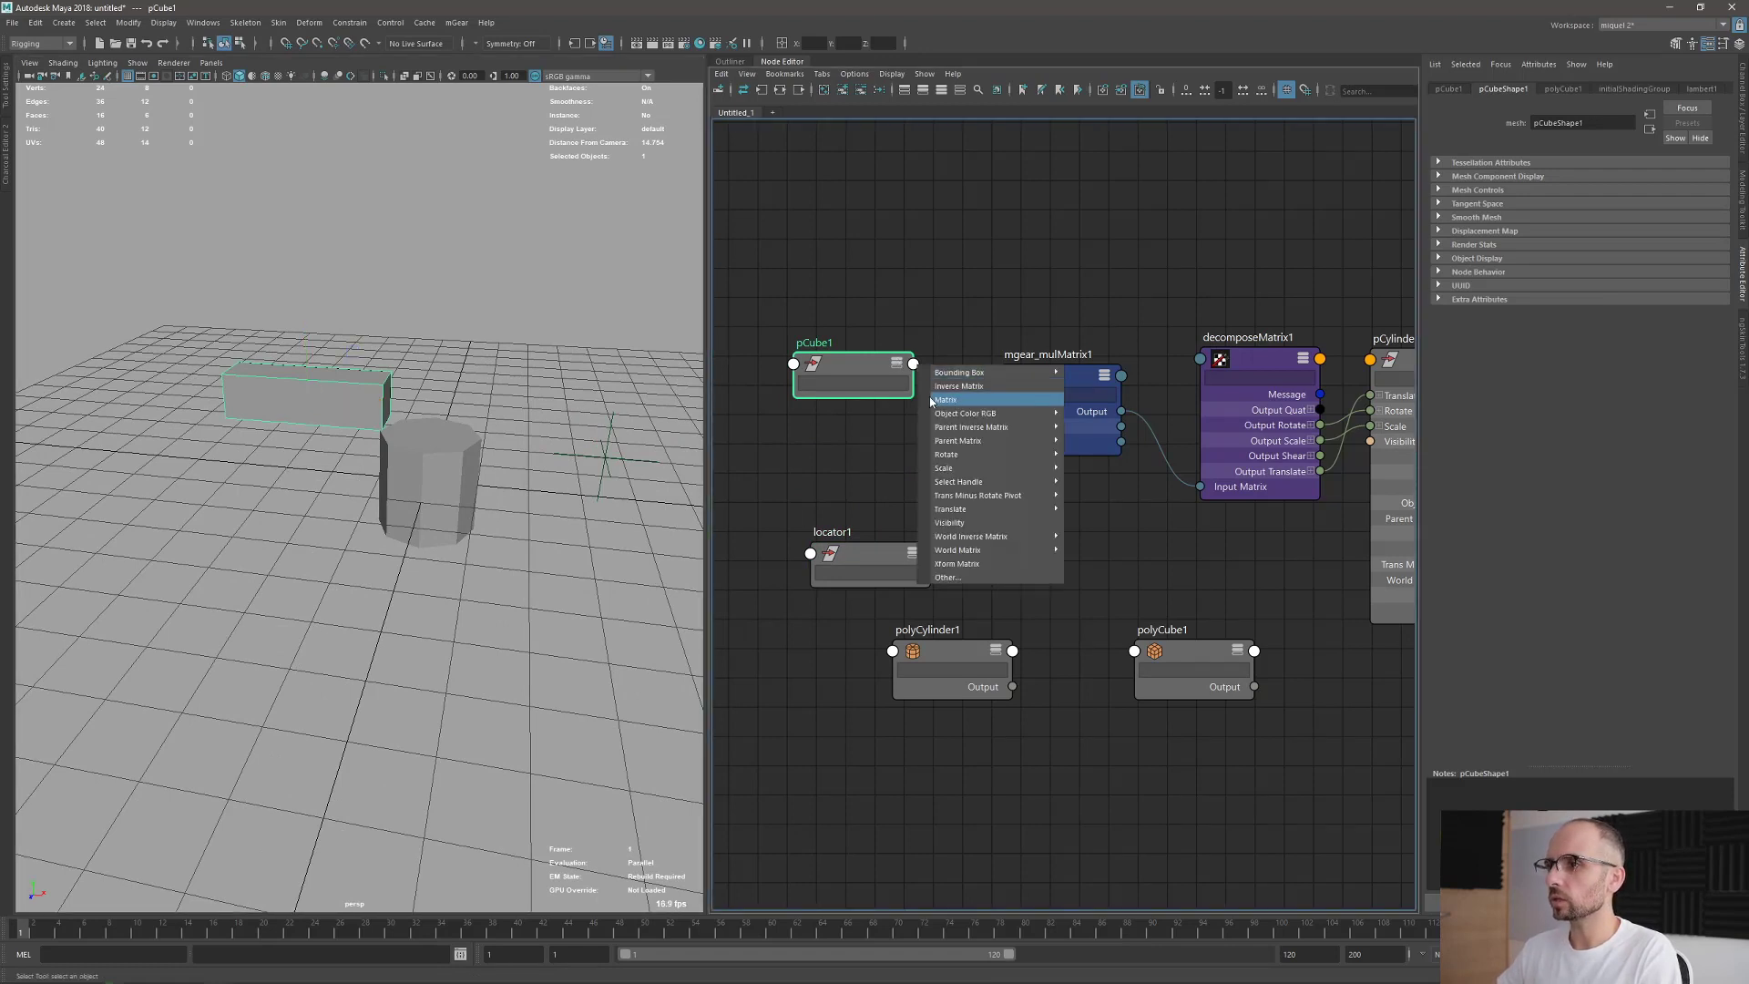
mouse_move(973, 558)
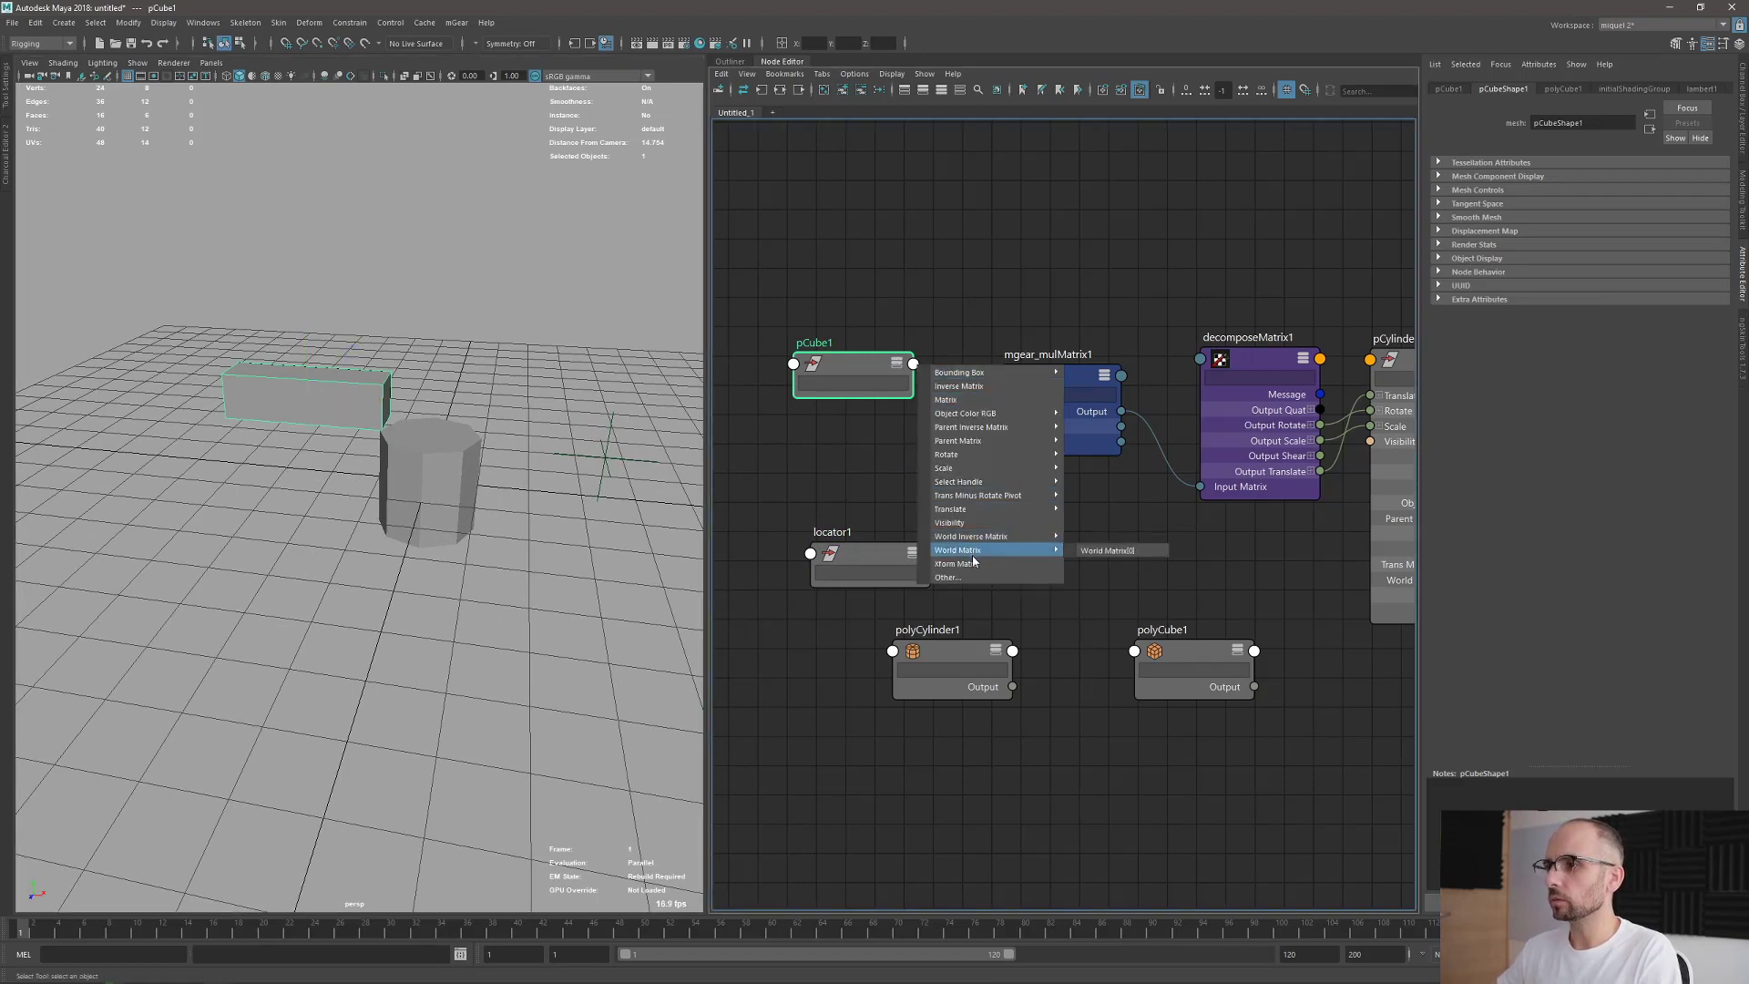
click(1147, 551)
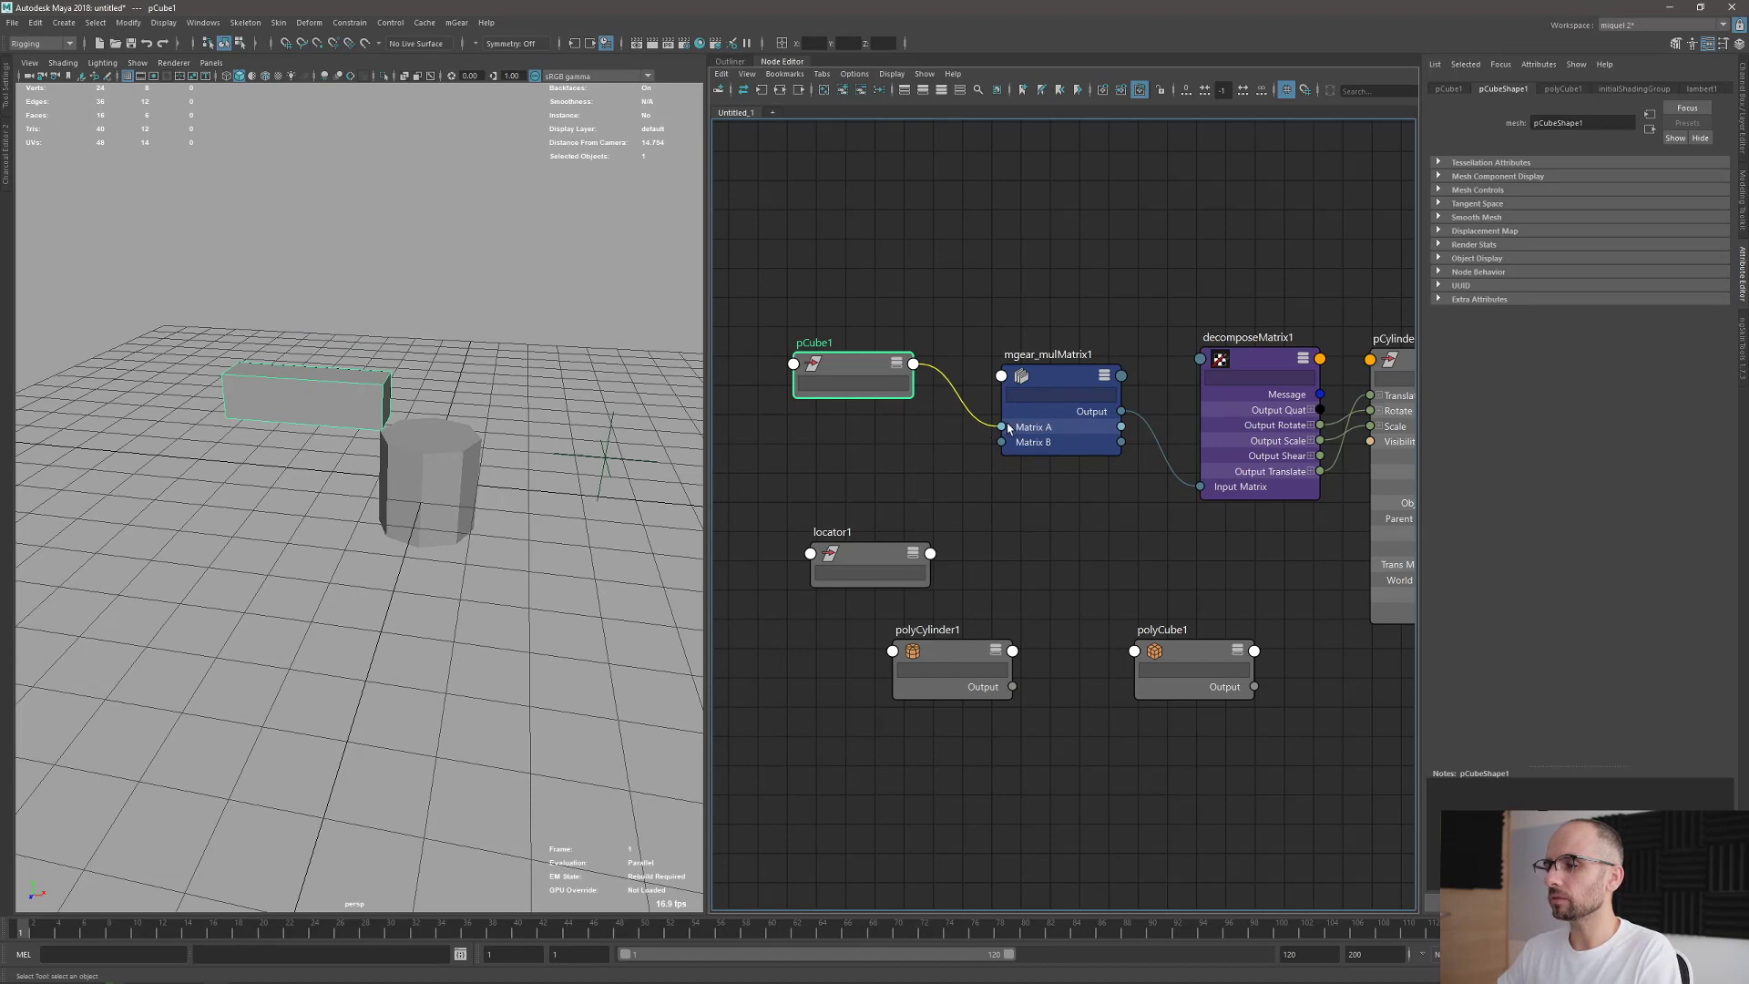
click(1001, 426)
Move, rotate and scale pCube1 in the viewport to test how it drives the cylinder, checking from several angles.
alt+drag(455, 419, 483, 407)
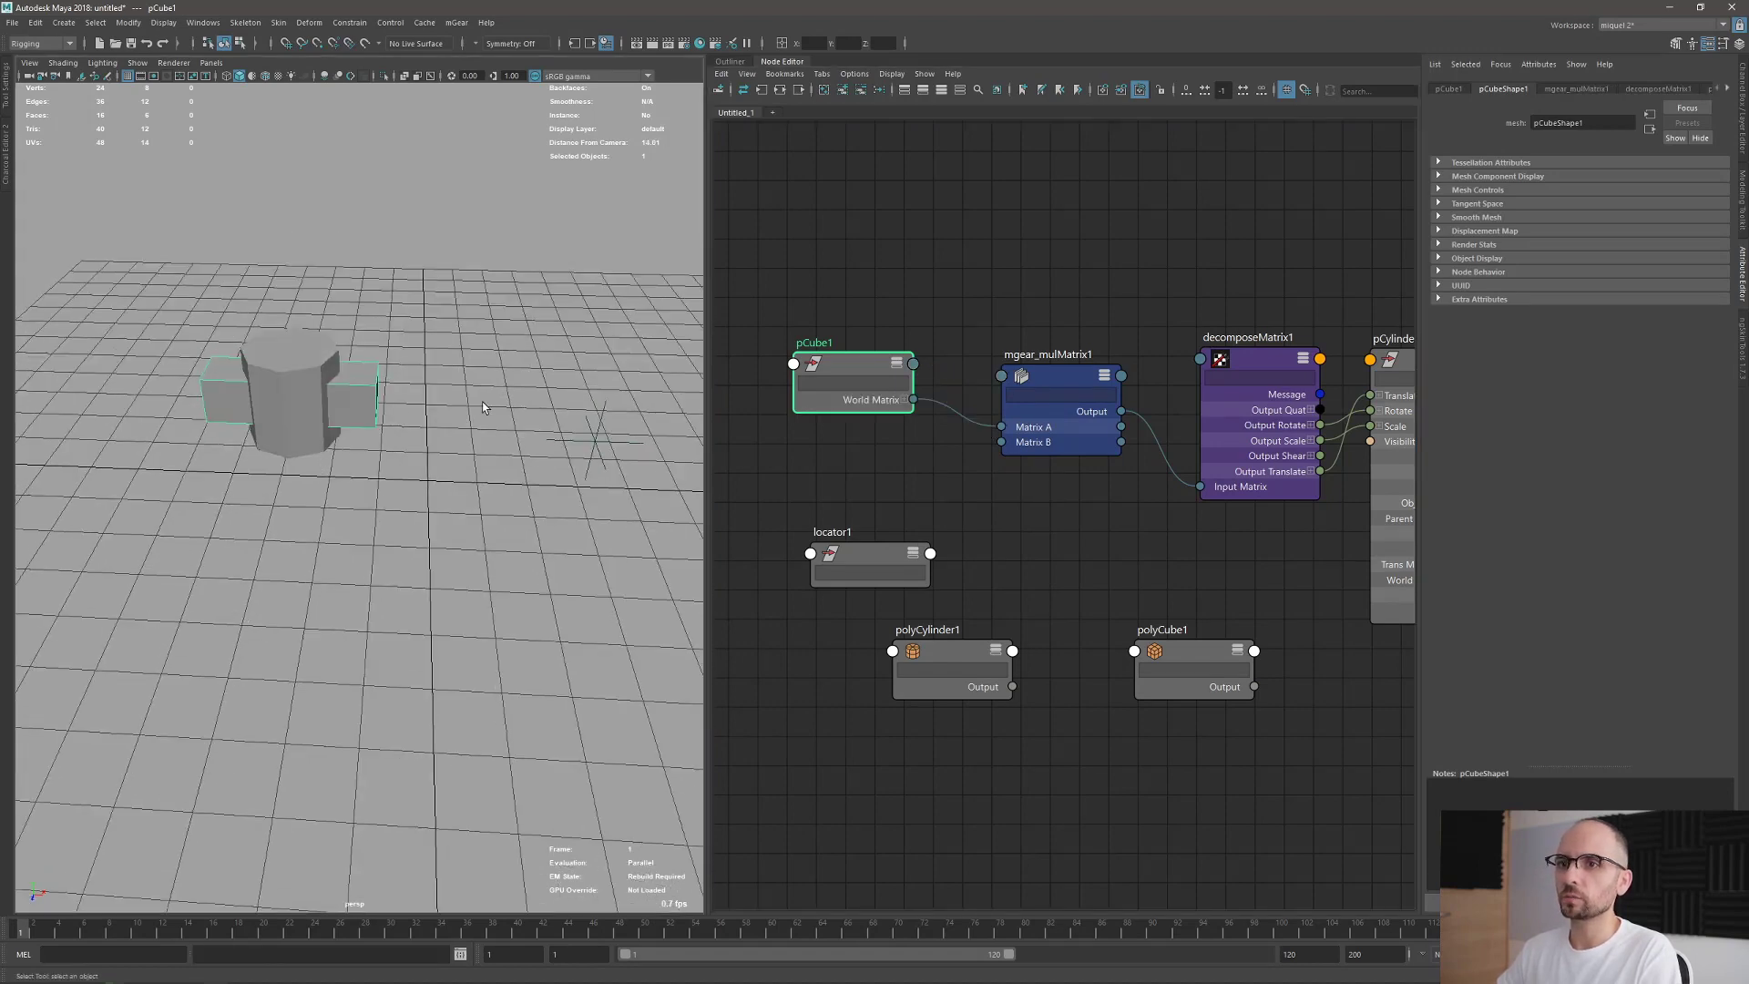
alt+drag(263, 442, 459, 317)
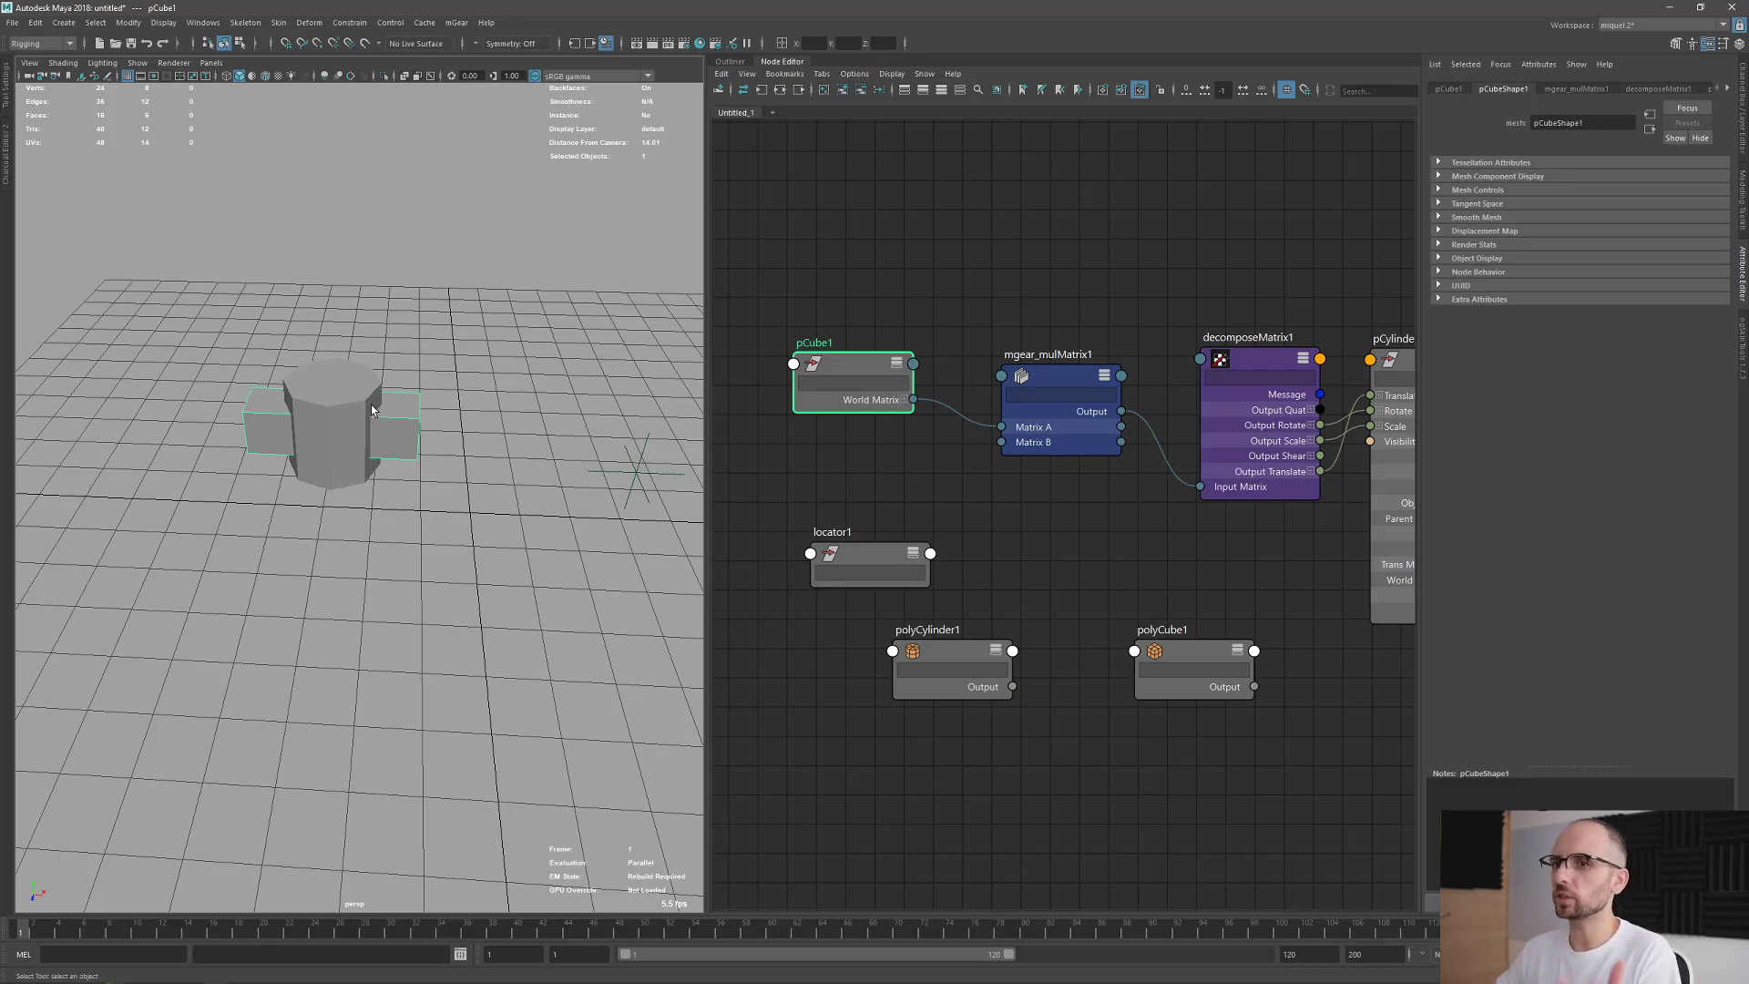
key(w)
drag(334, 425, 384, 372)
key(e)
key(w)
key(r)
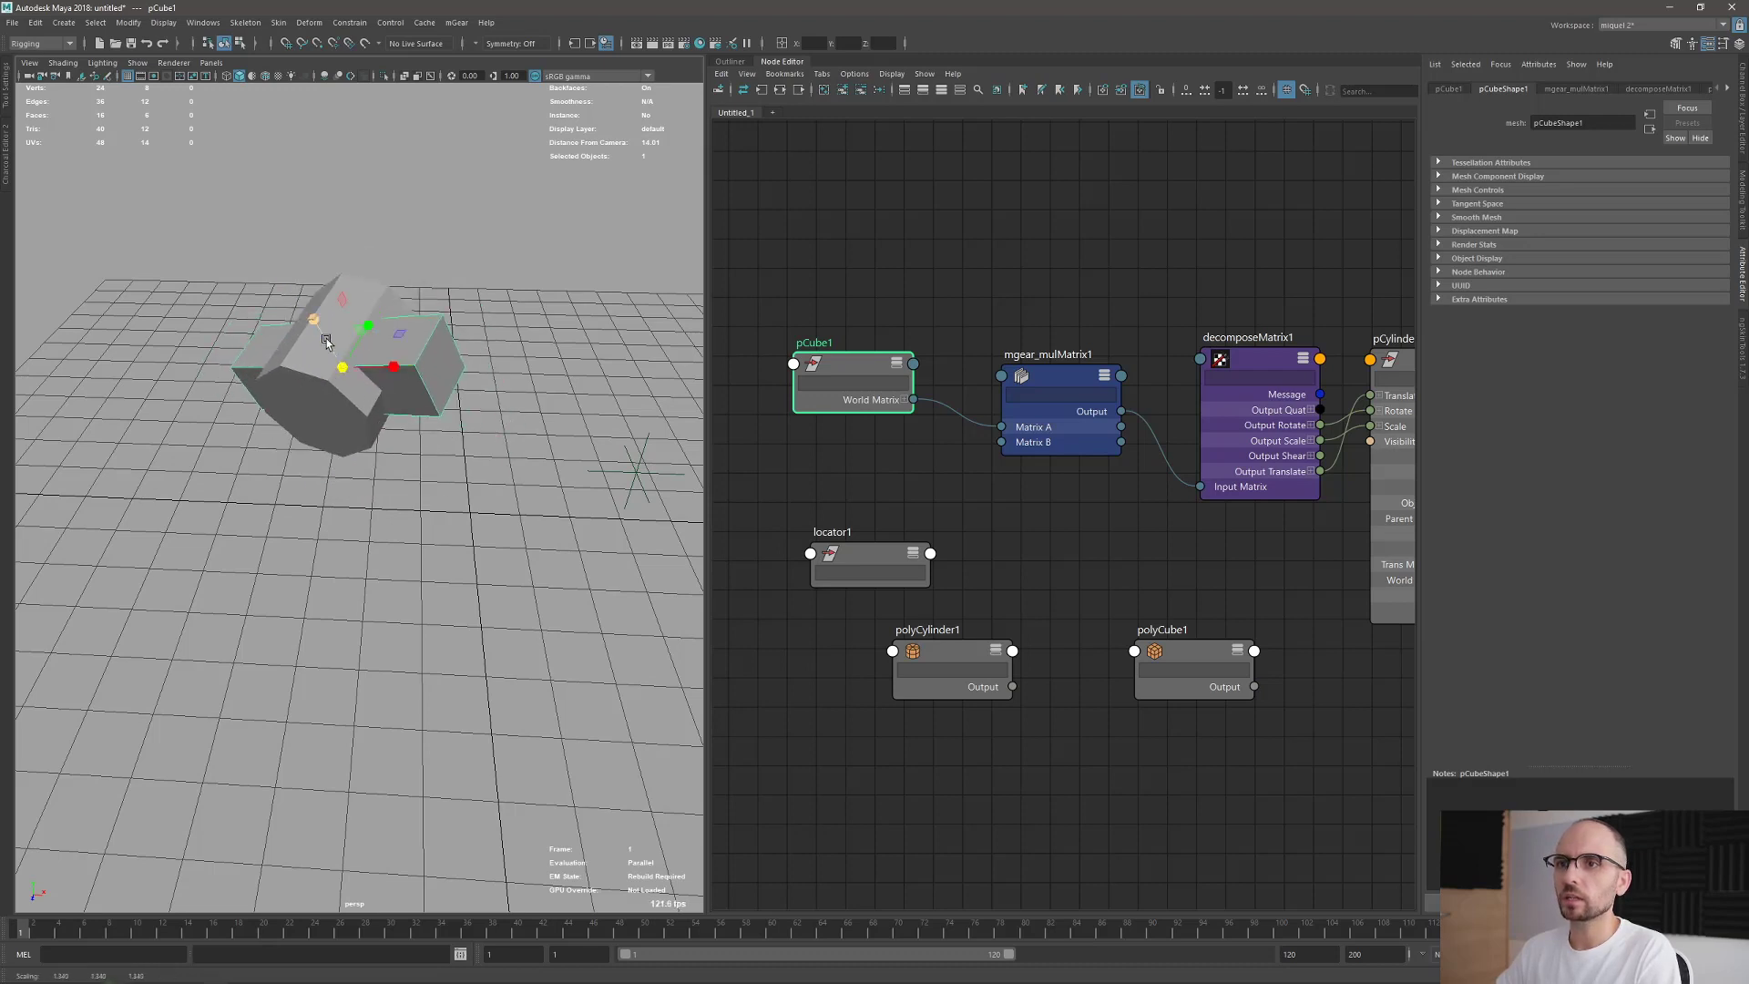
drag(315, 321, 300, 297)
drag(364, 368, 392, 367)
key(q)
alt+right_drag(457, 432, 409, 394)
alt+drag(409, 395, 382, 496)
alt+right_drag(355, 487, 404, 513)
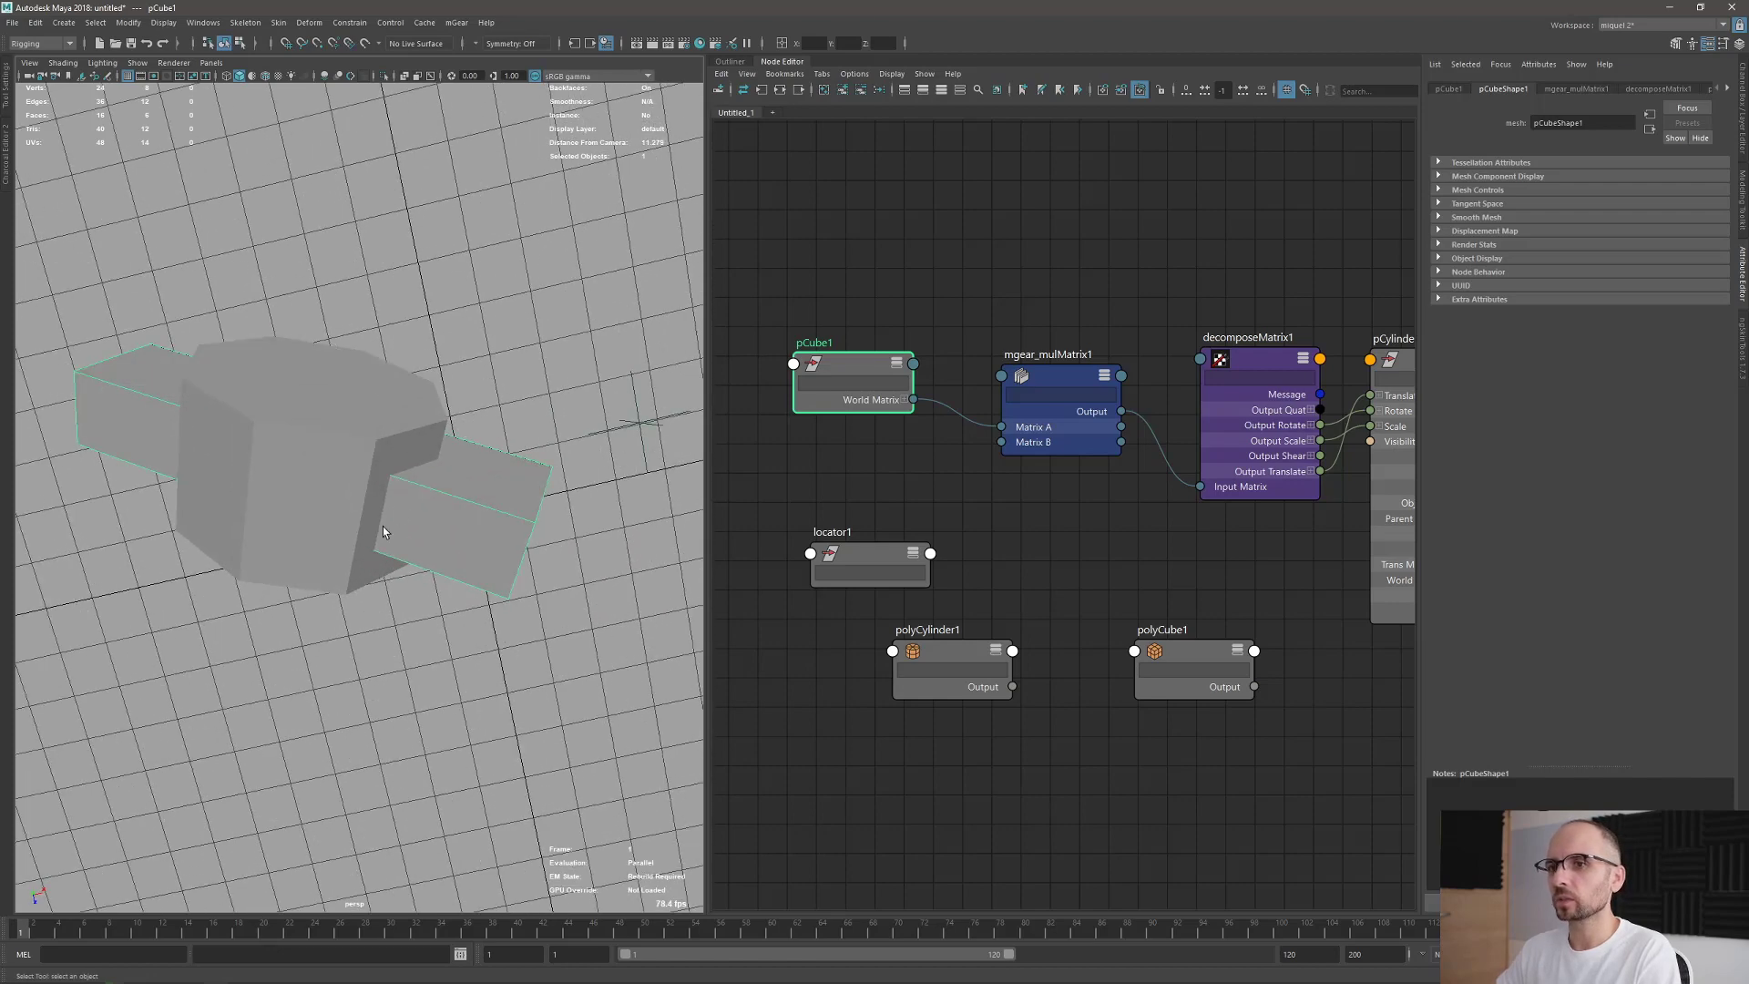
alt+drag(387, 531, 276, 432)
Try connecting pCube1's World Matrix[0] directly to decomposeMatrix1's Input Matrix, and undo that connection.
click(329, 524)
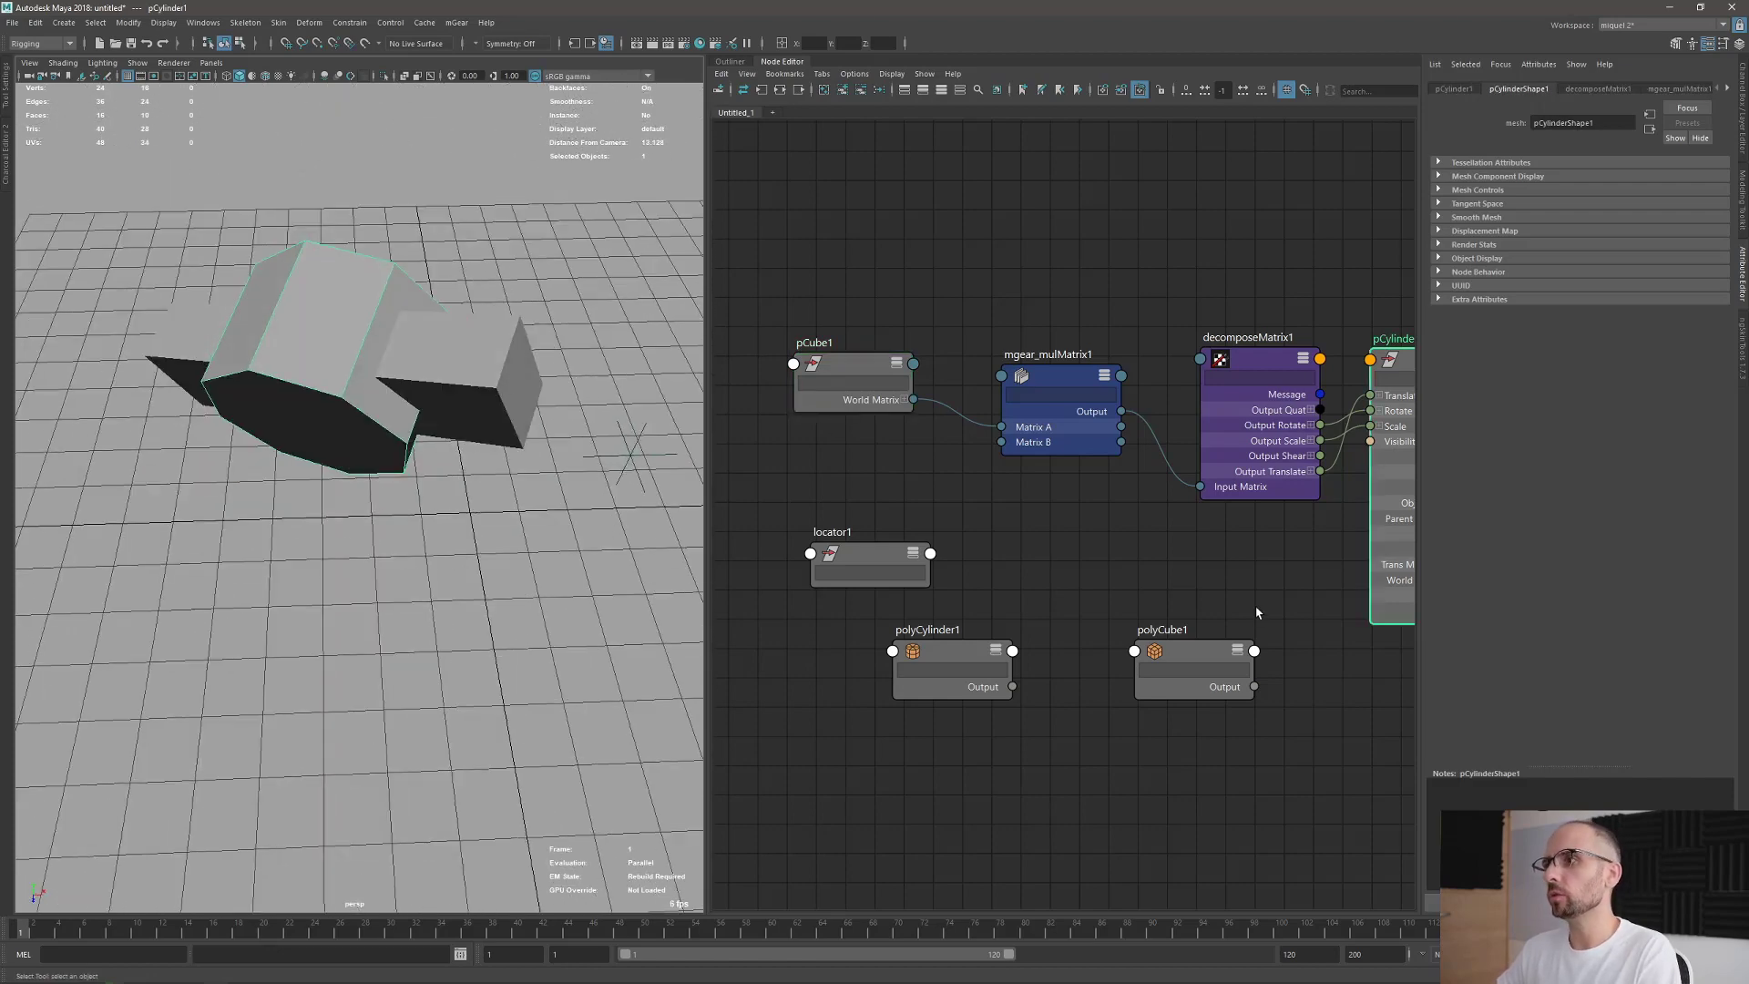
alt+middle_drag(1210, 552, 1081, 565)
alt+middle_drag(810, 428, 827, 426)
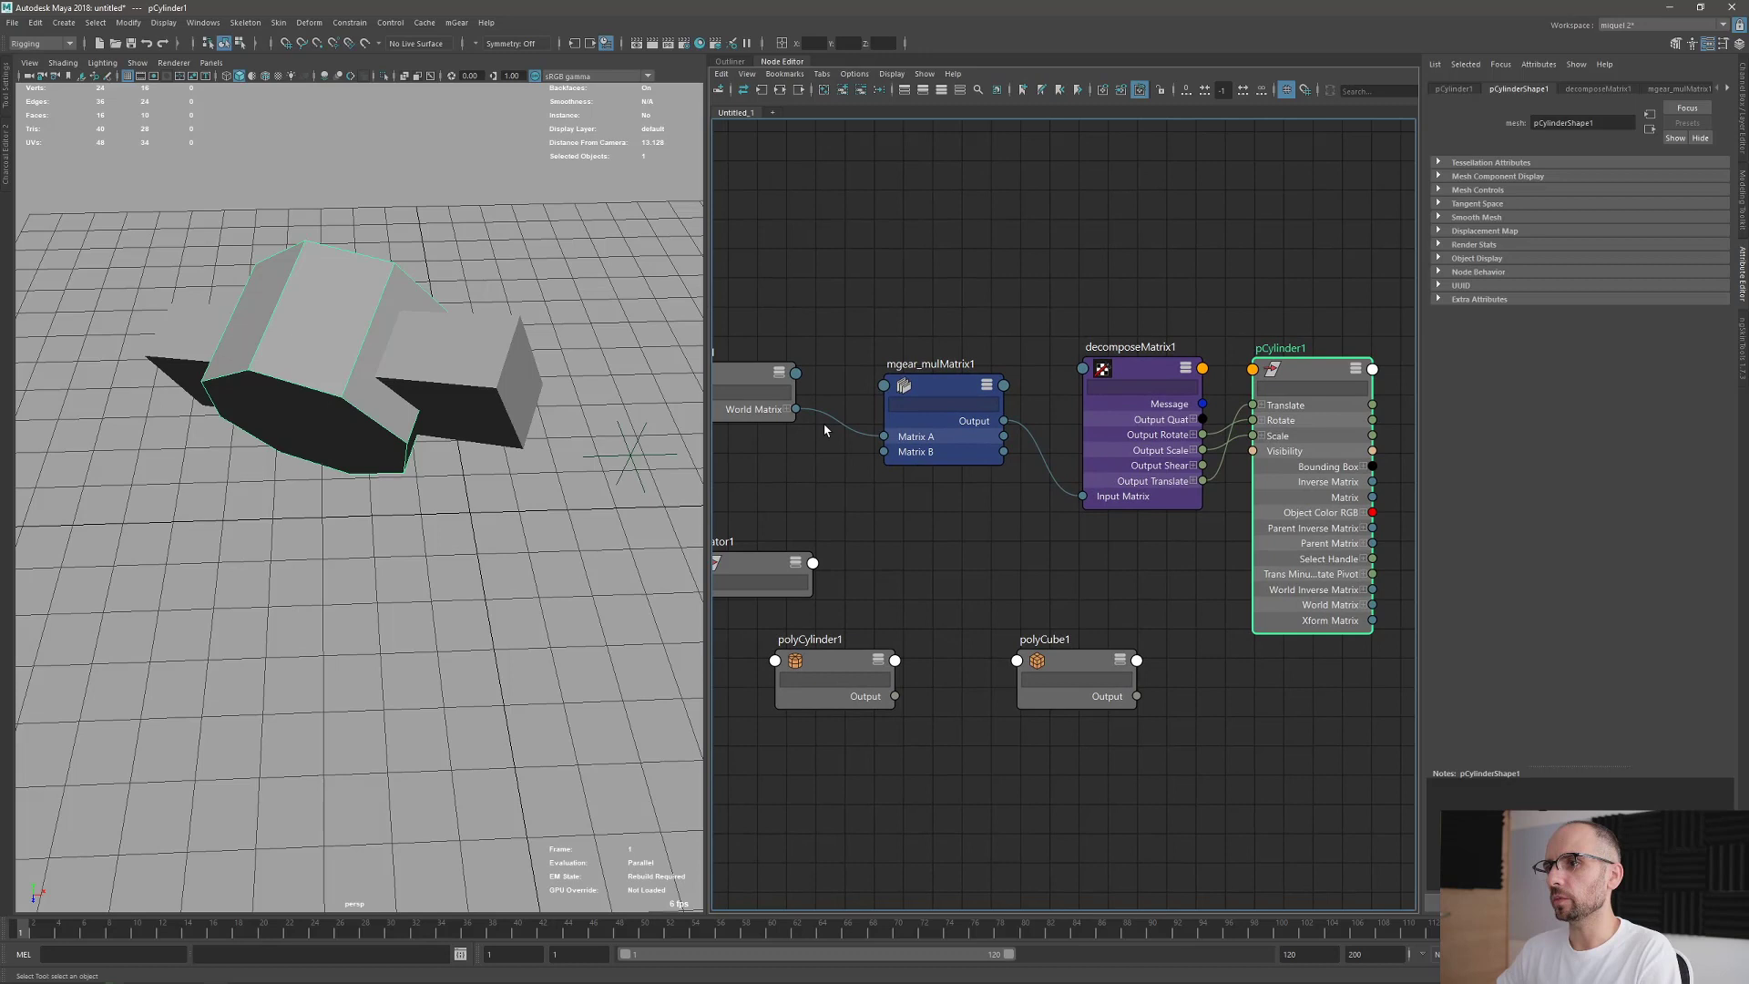
click(797, 411)
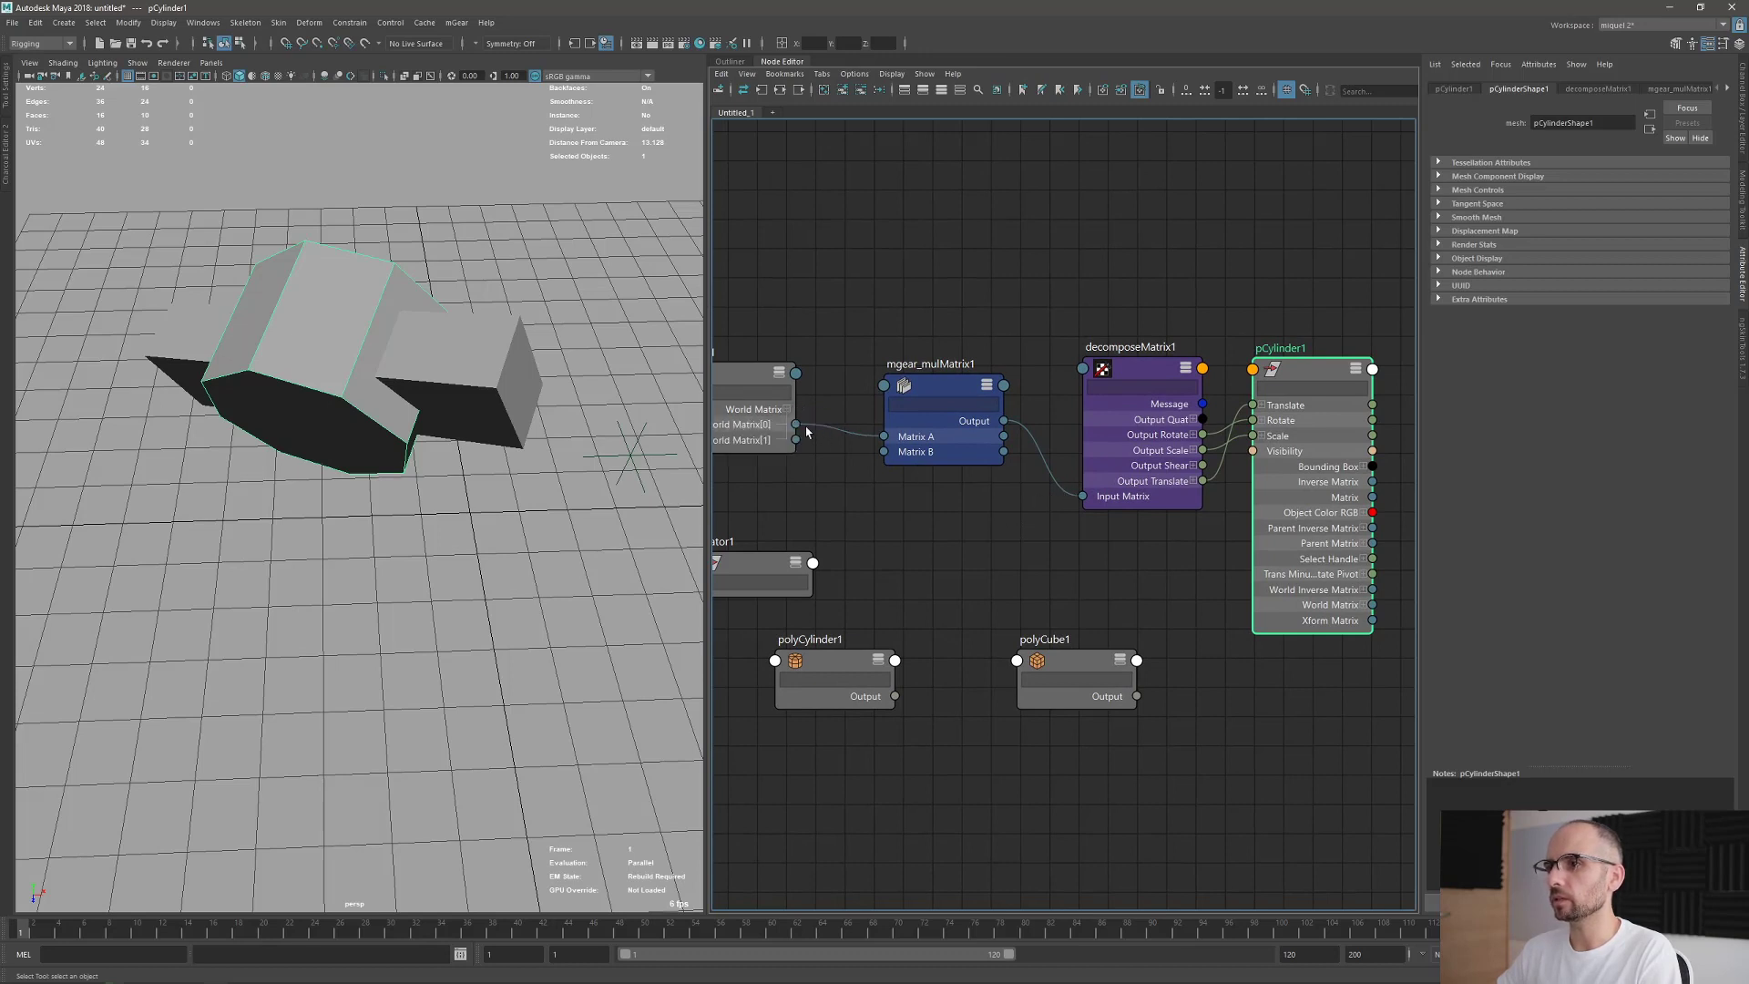
drag(796, 424, 1083, 495)
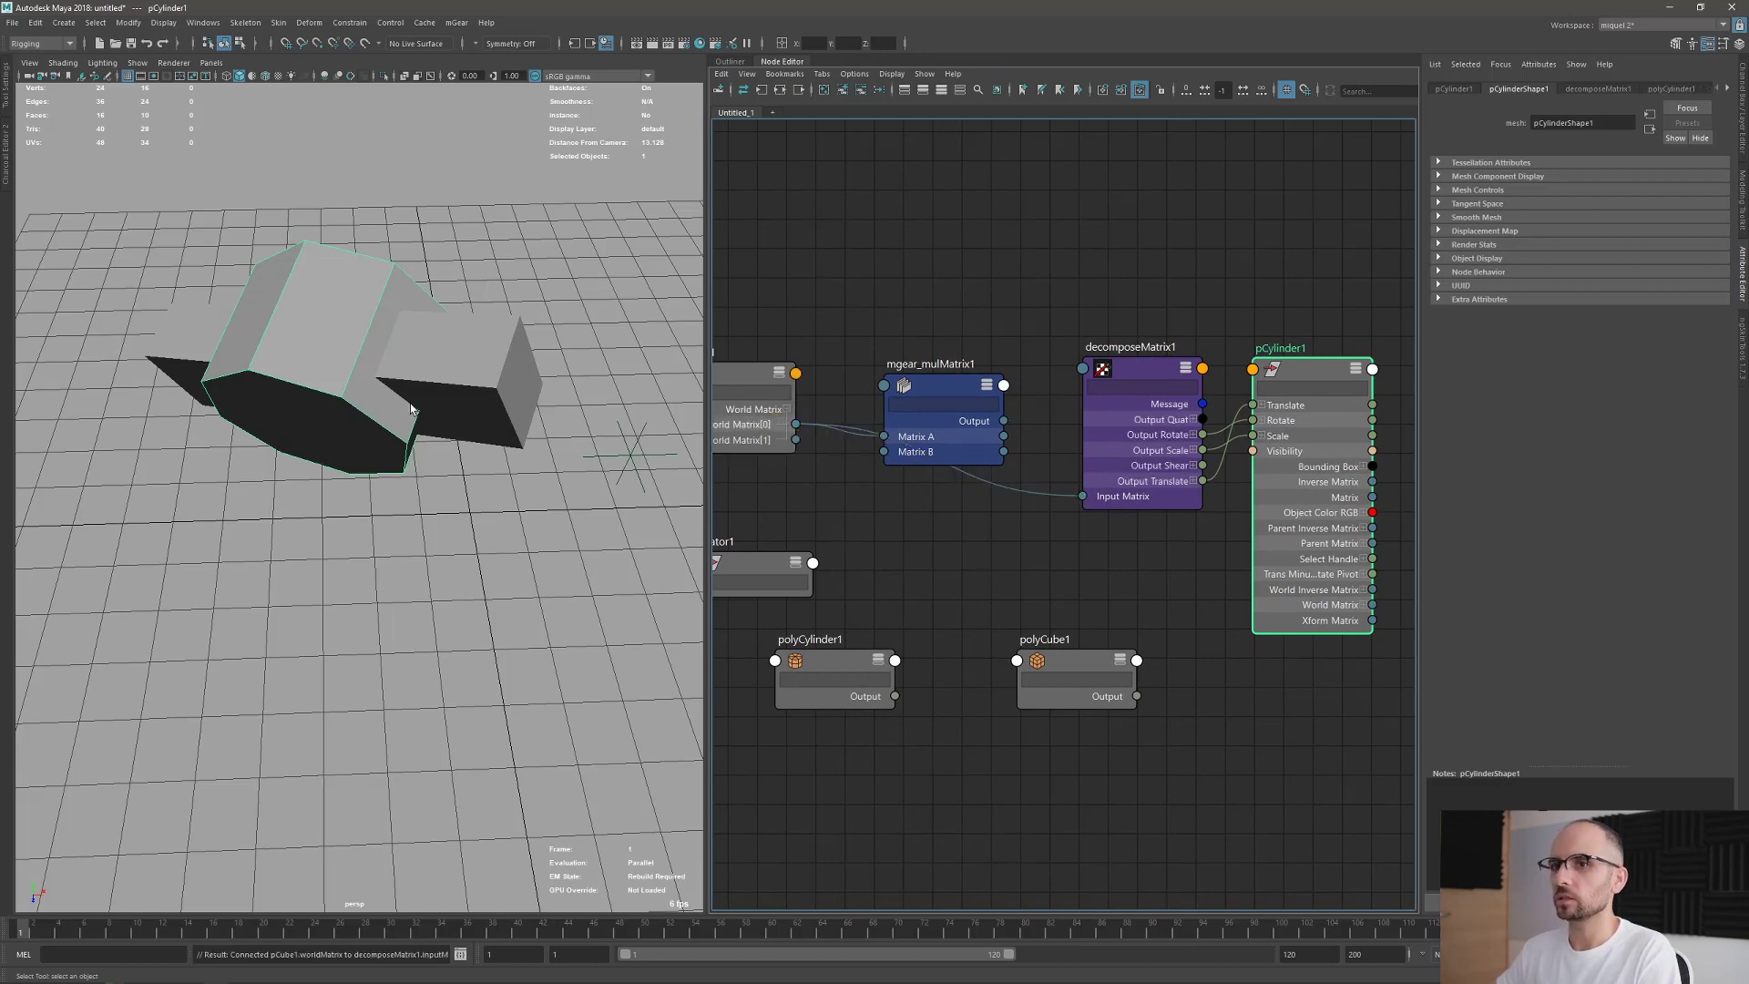
key(ctrl+z)
alt+middle_drag(824, 455, 919, 439)
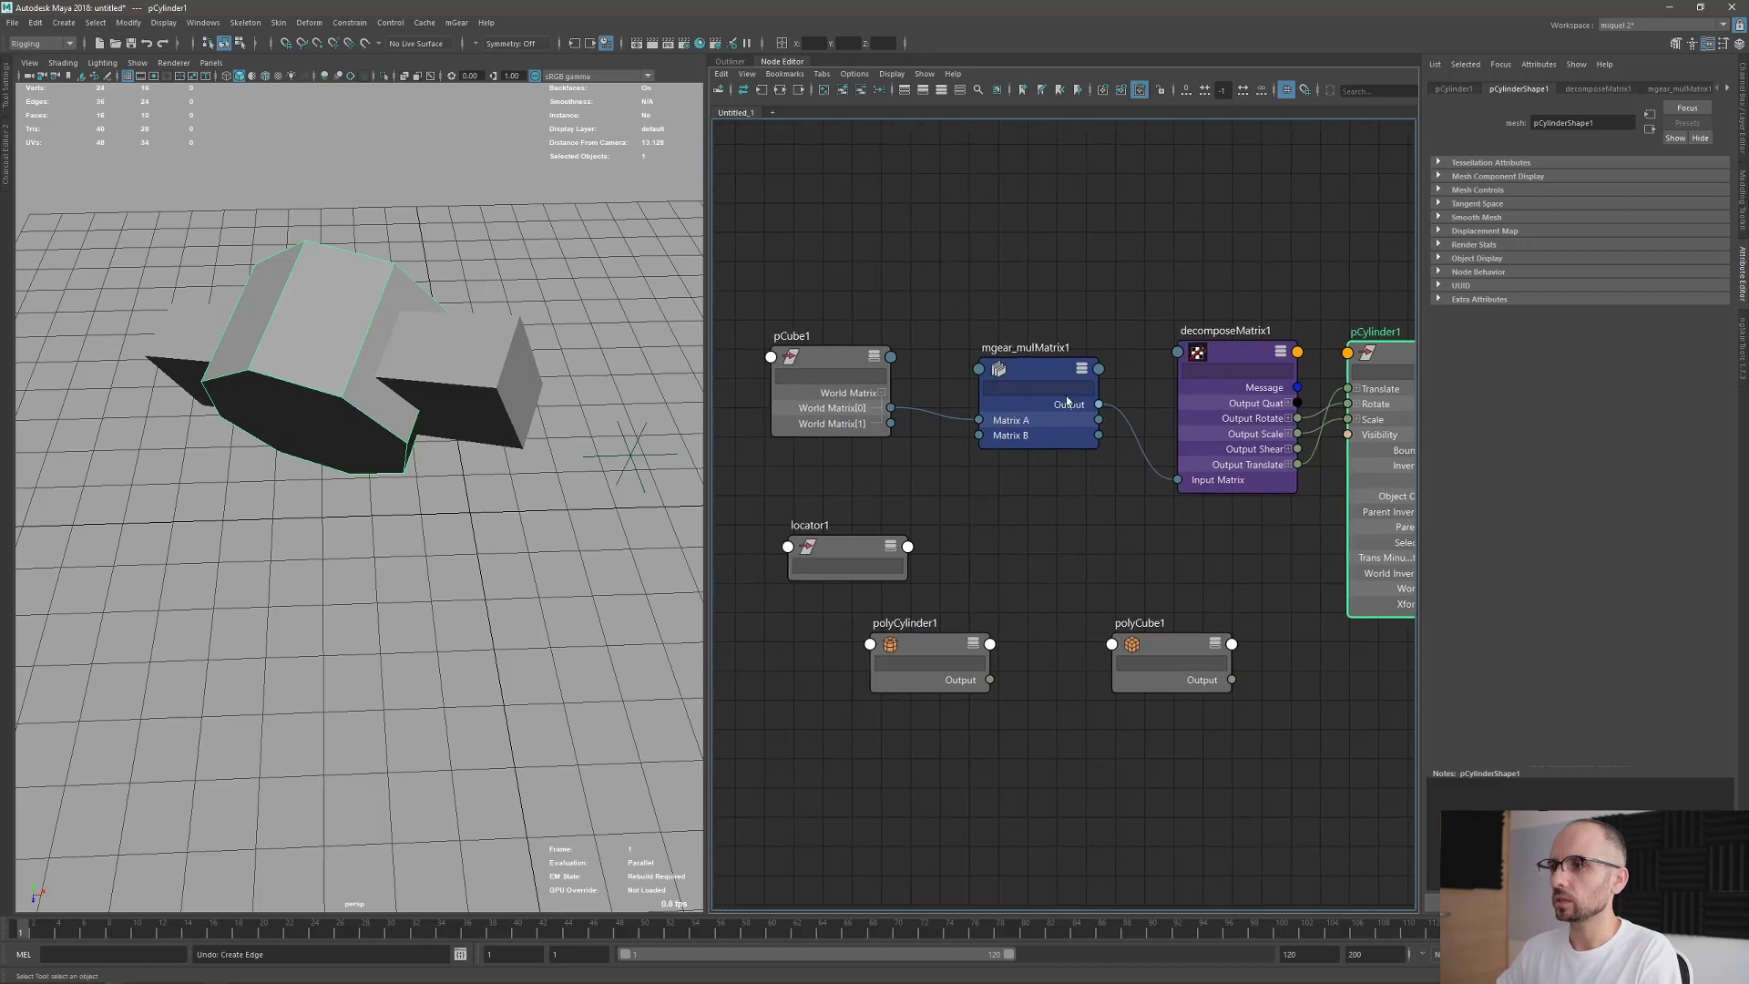
Inspect the Matrix A, Matrix B and Output values of mgear_mulMatrix1, and shift the locator1 node slightly closer to pCube1.
click(1035, 386)
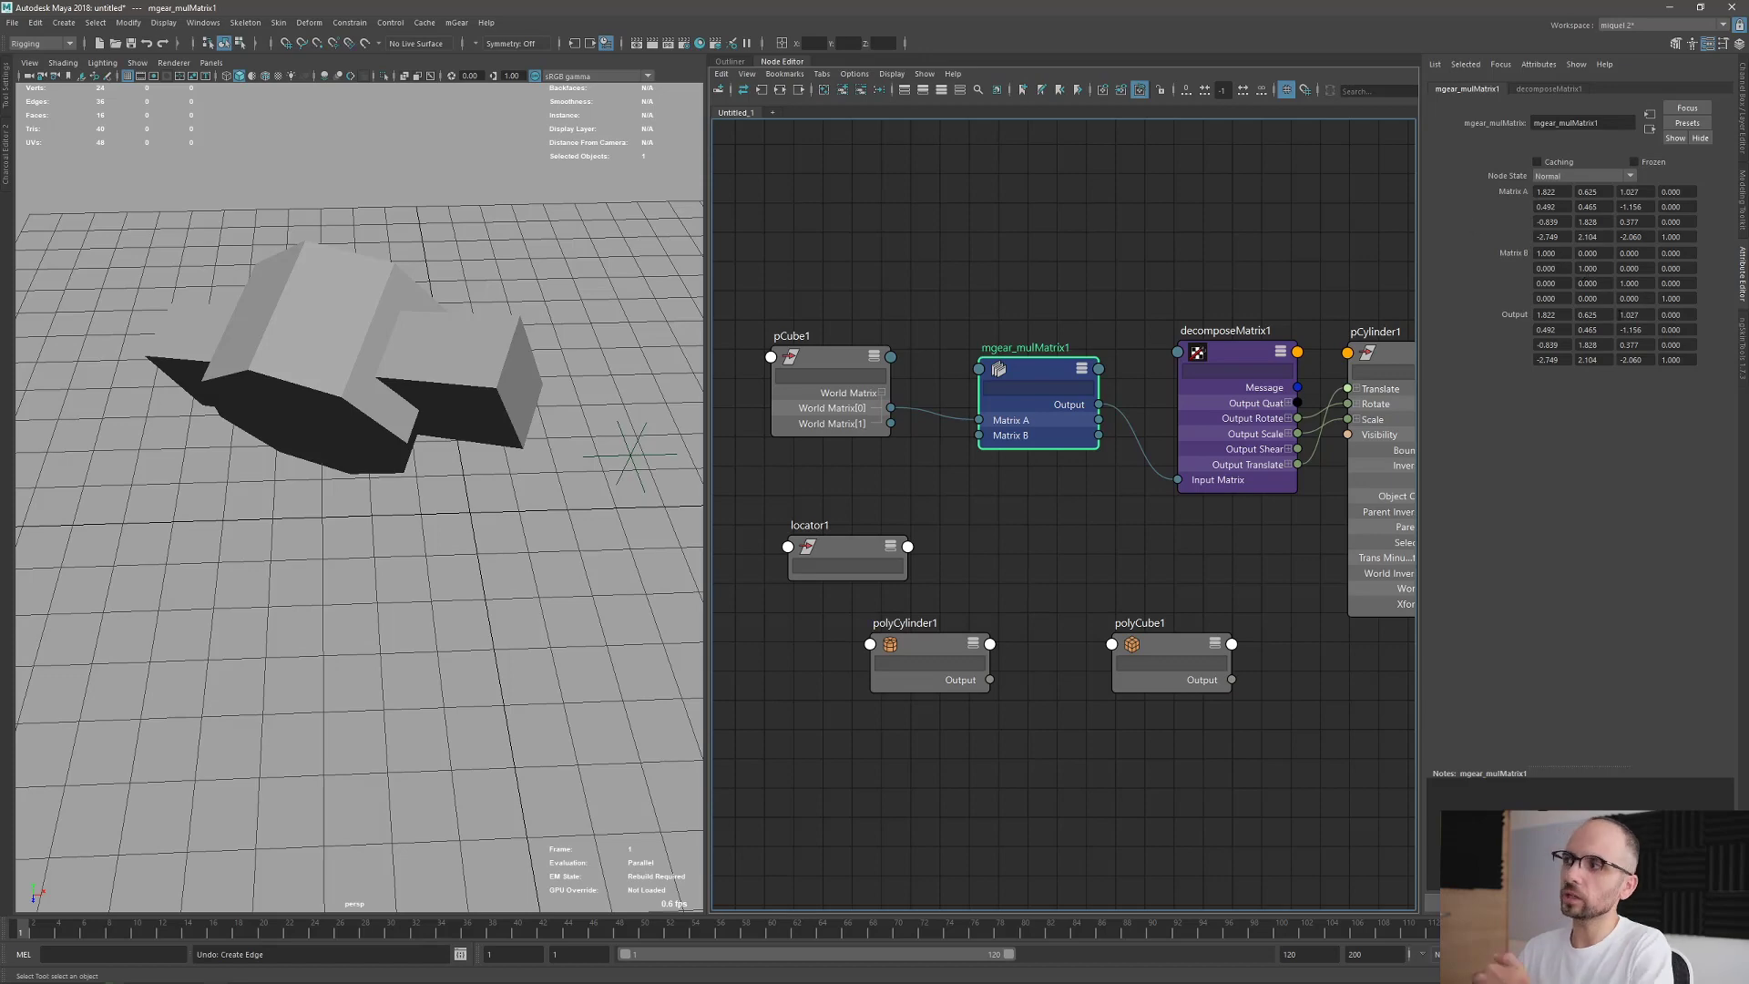
scroll(428, 487, down, 4)
alt+drag(428, 487, 456, 435)
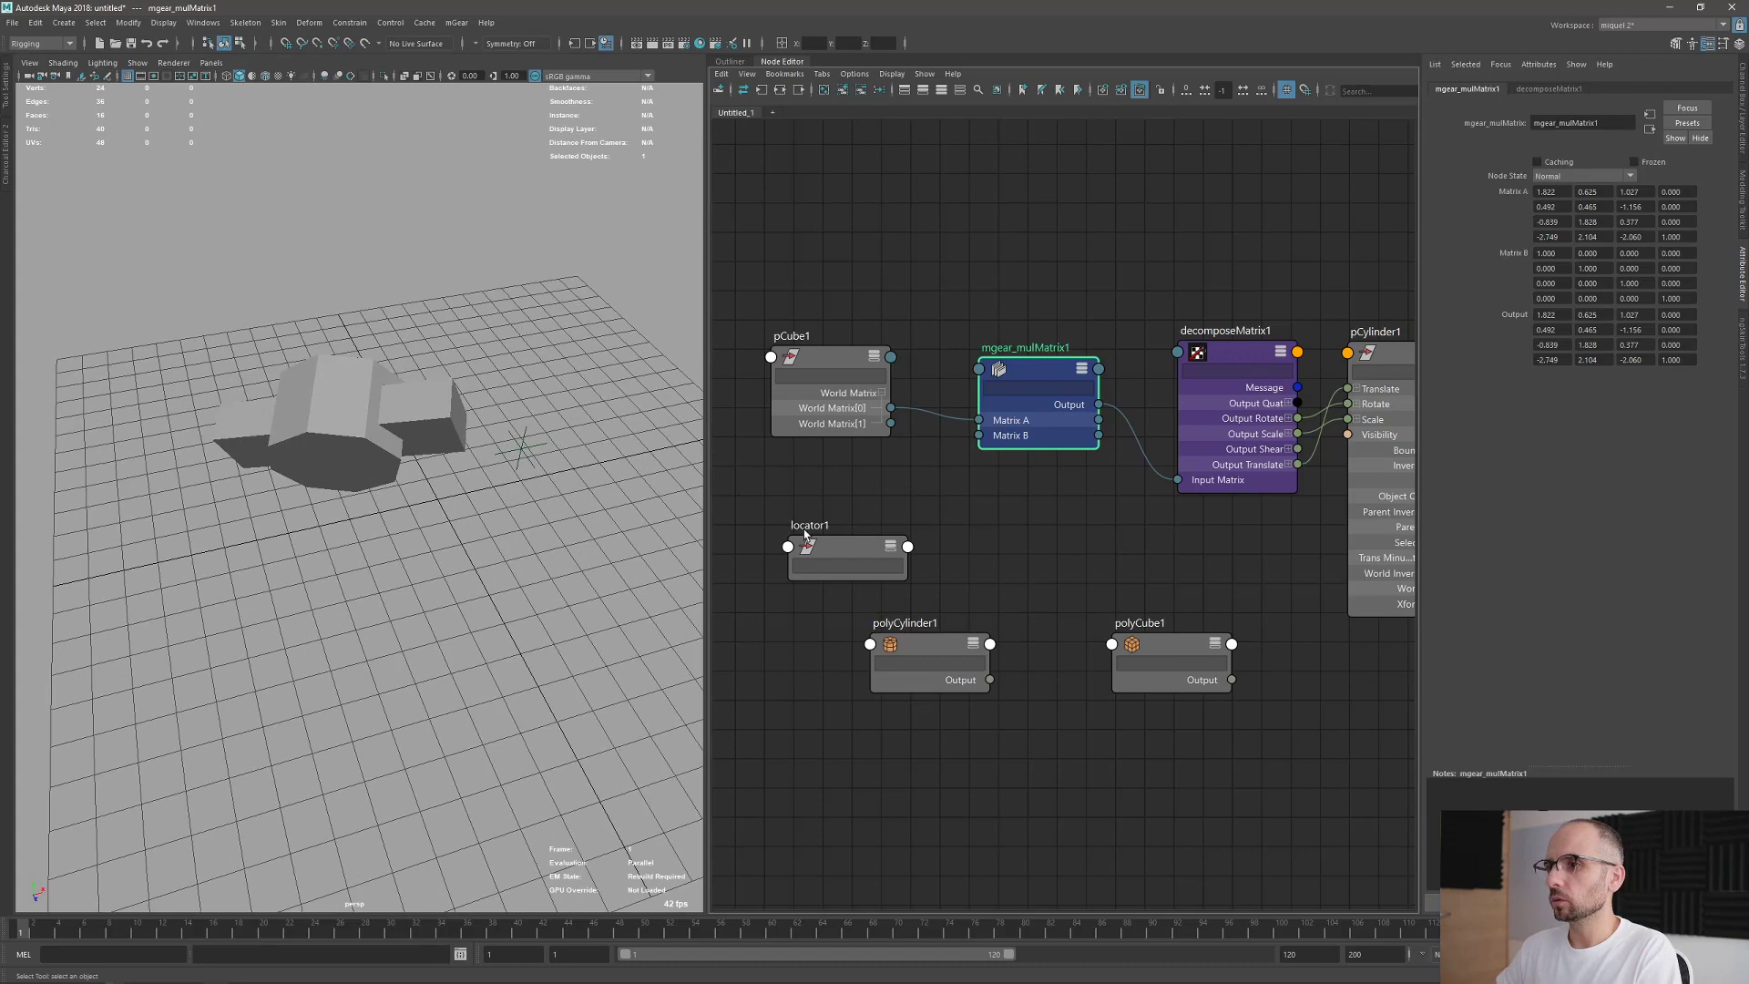
drag(844, 558, 840, 544)
alt+drag(608, 497, 524, 537)
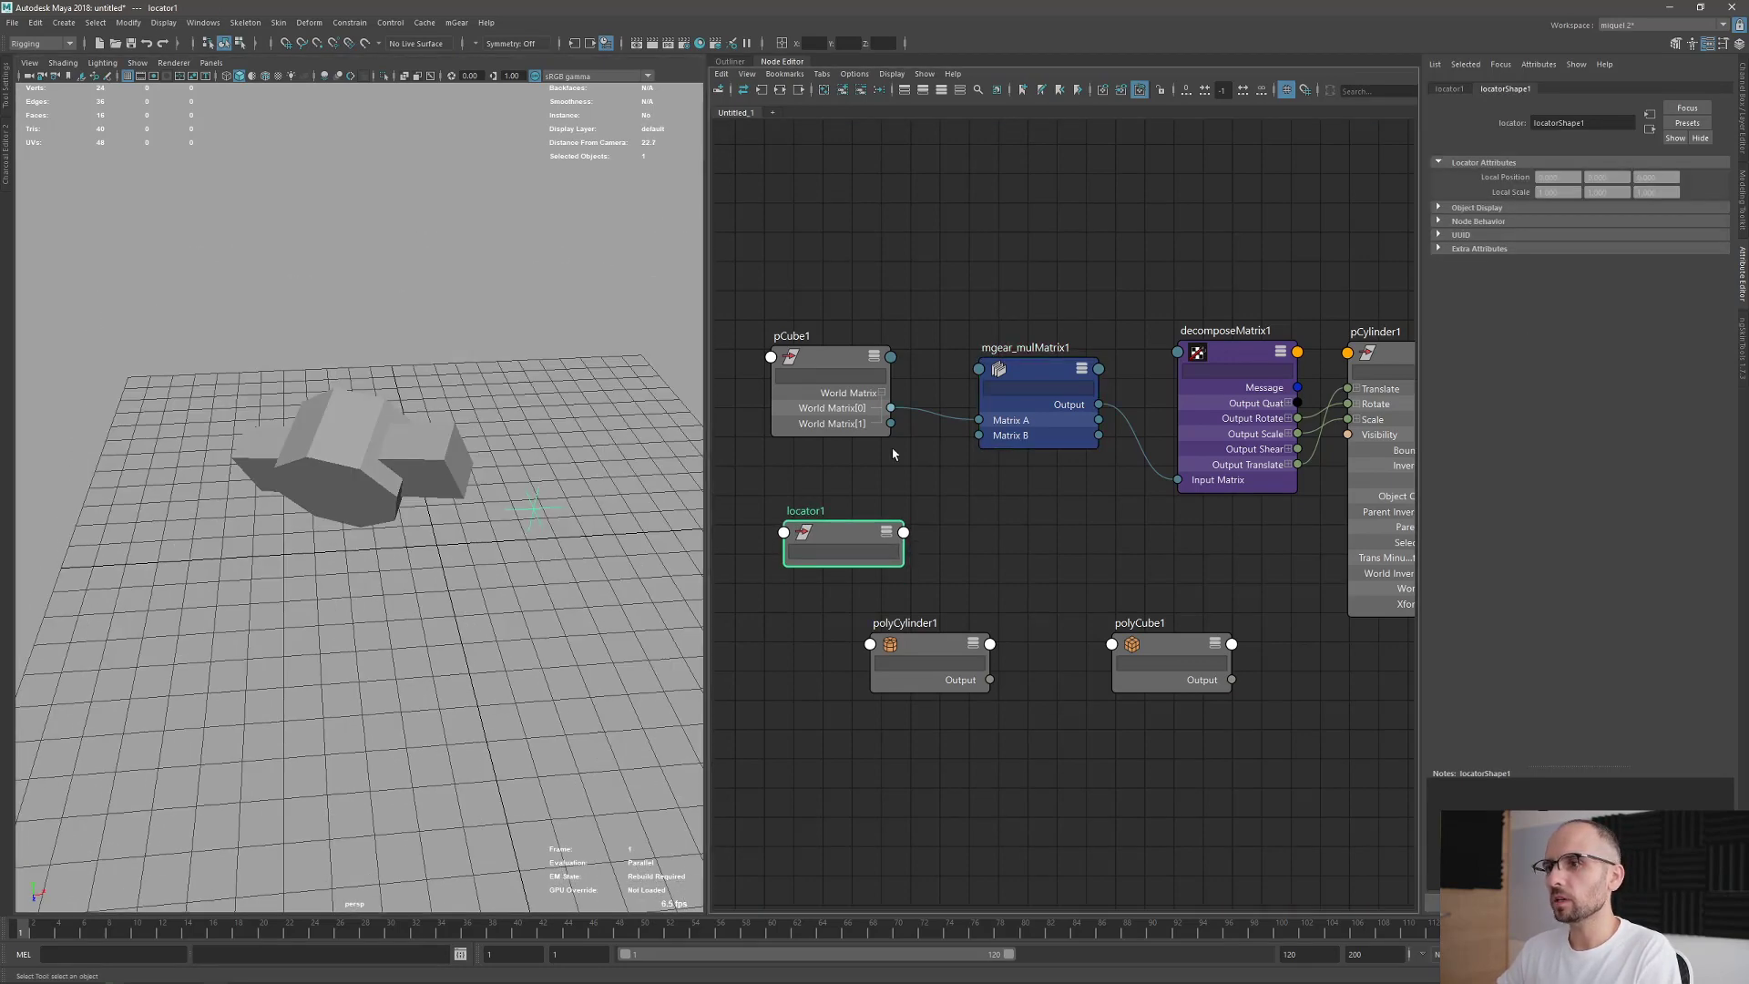
Parent pCylinder1 under locator1 in the Outliner.
click(730, 61)
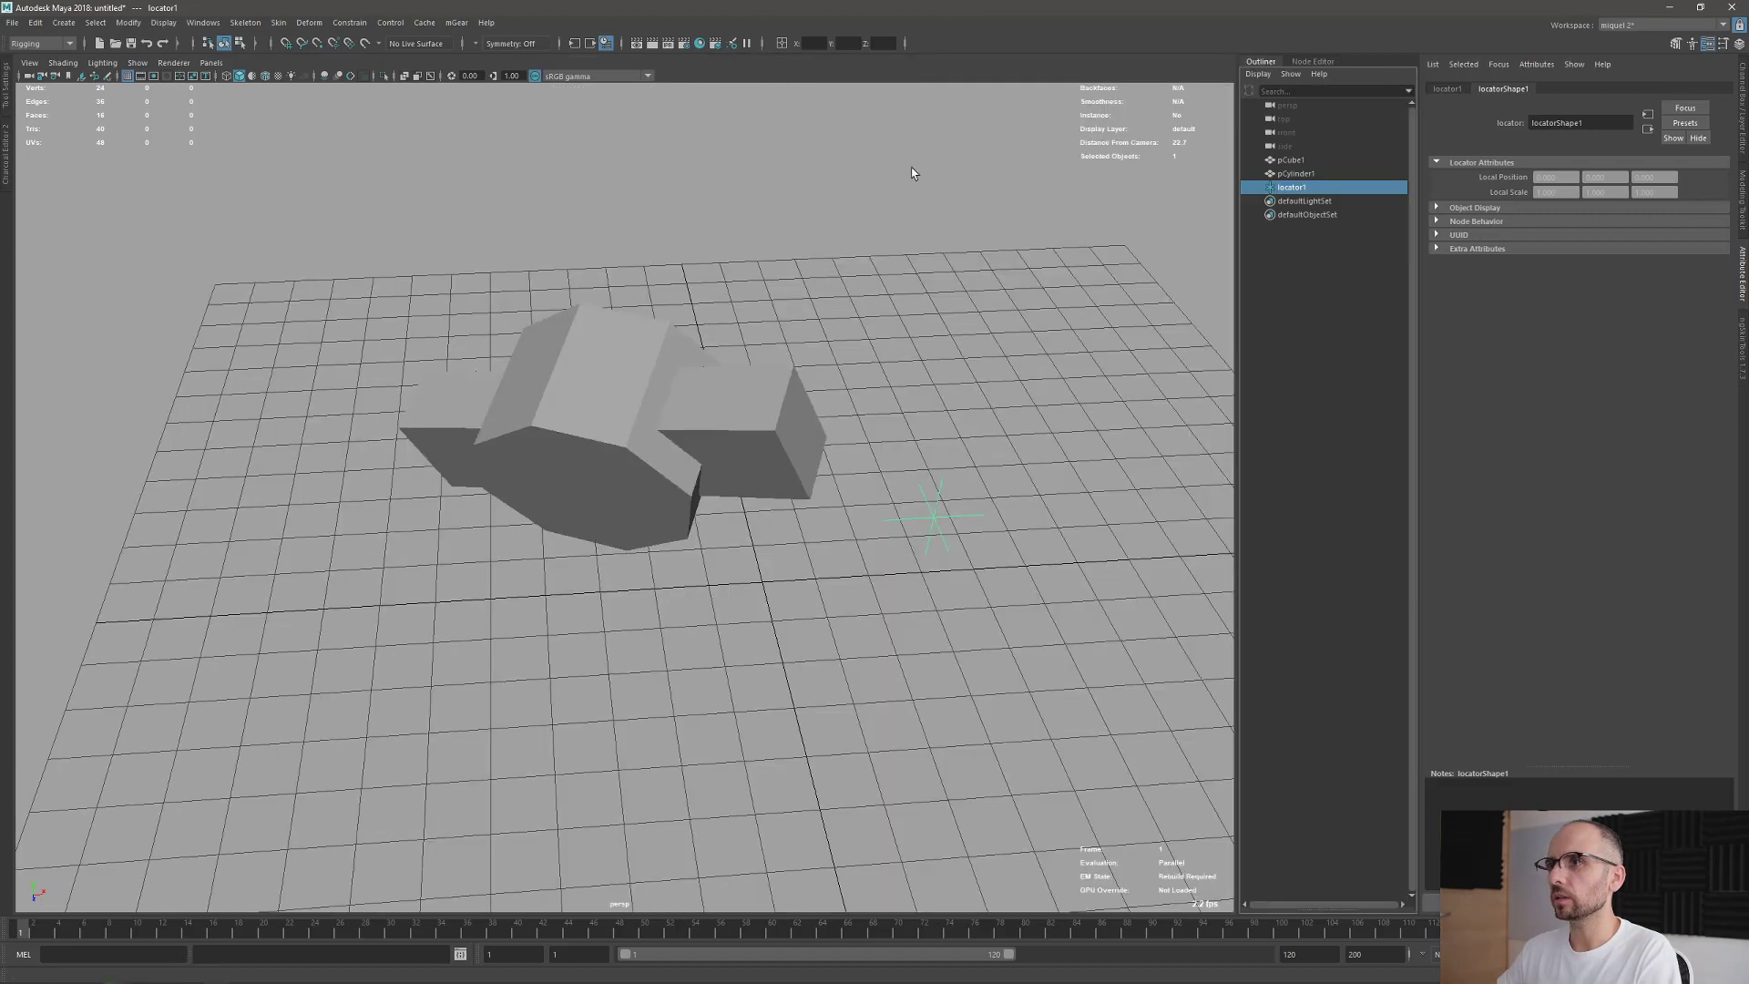
click(1294, 173)
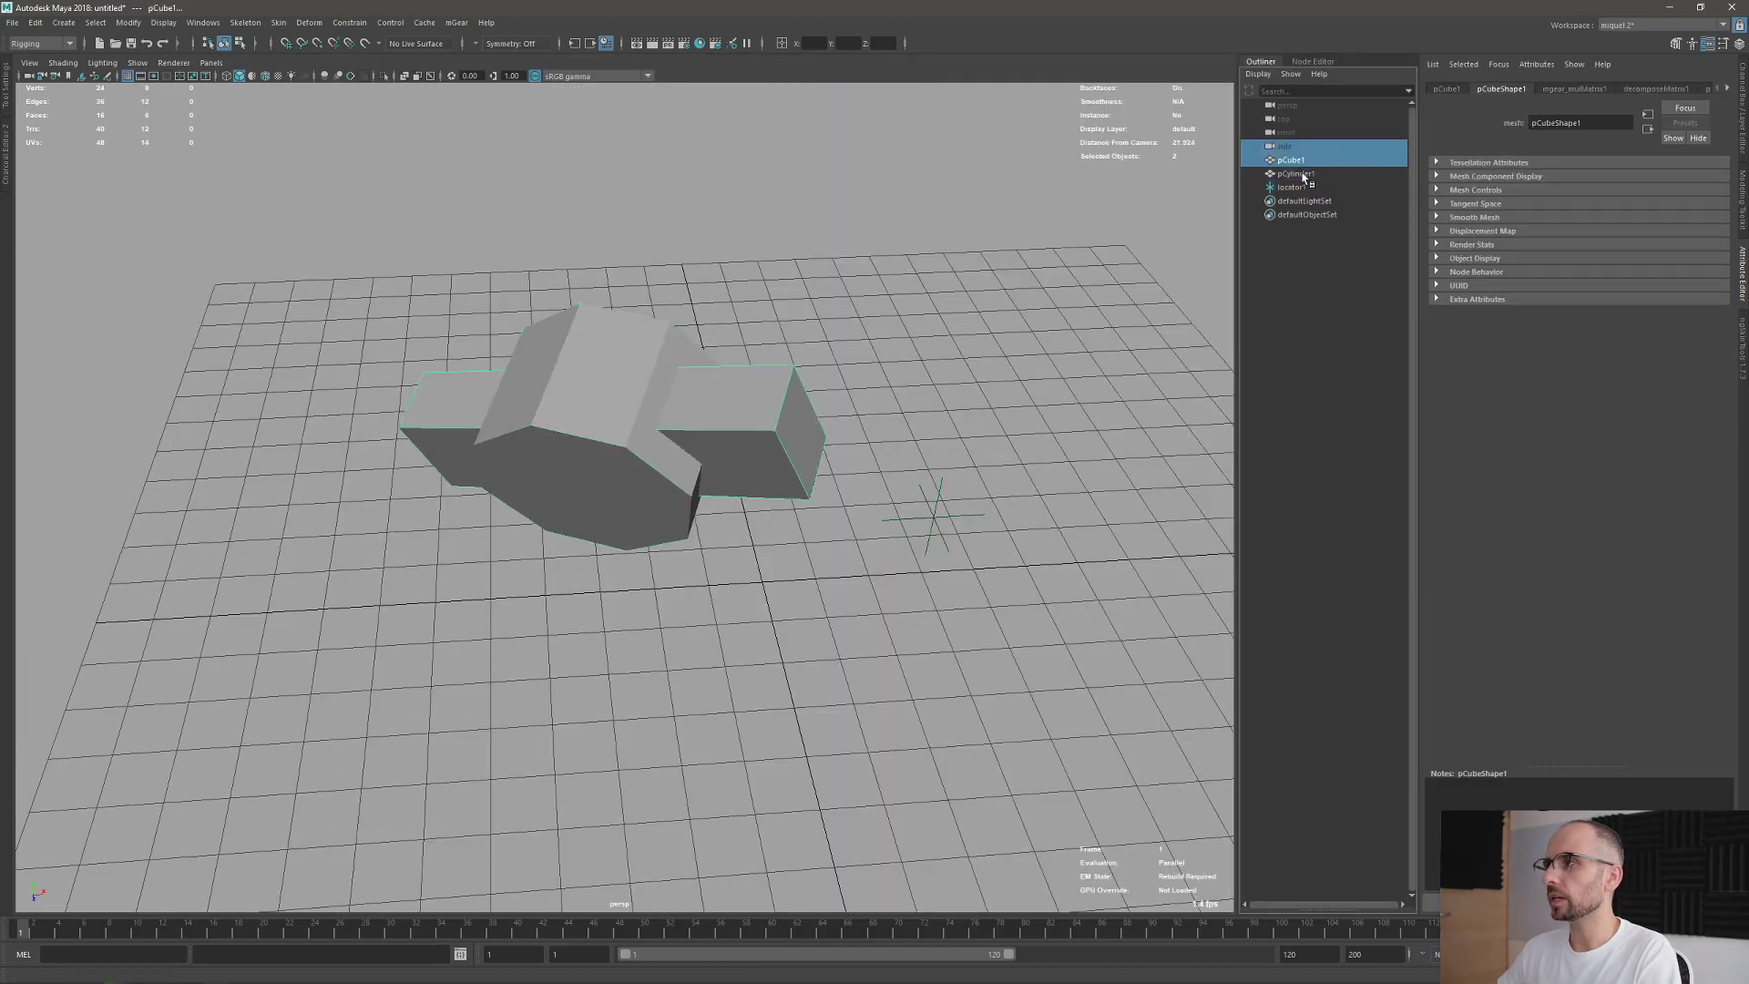
click(1298, 174)
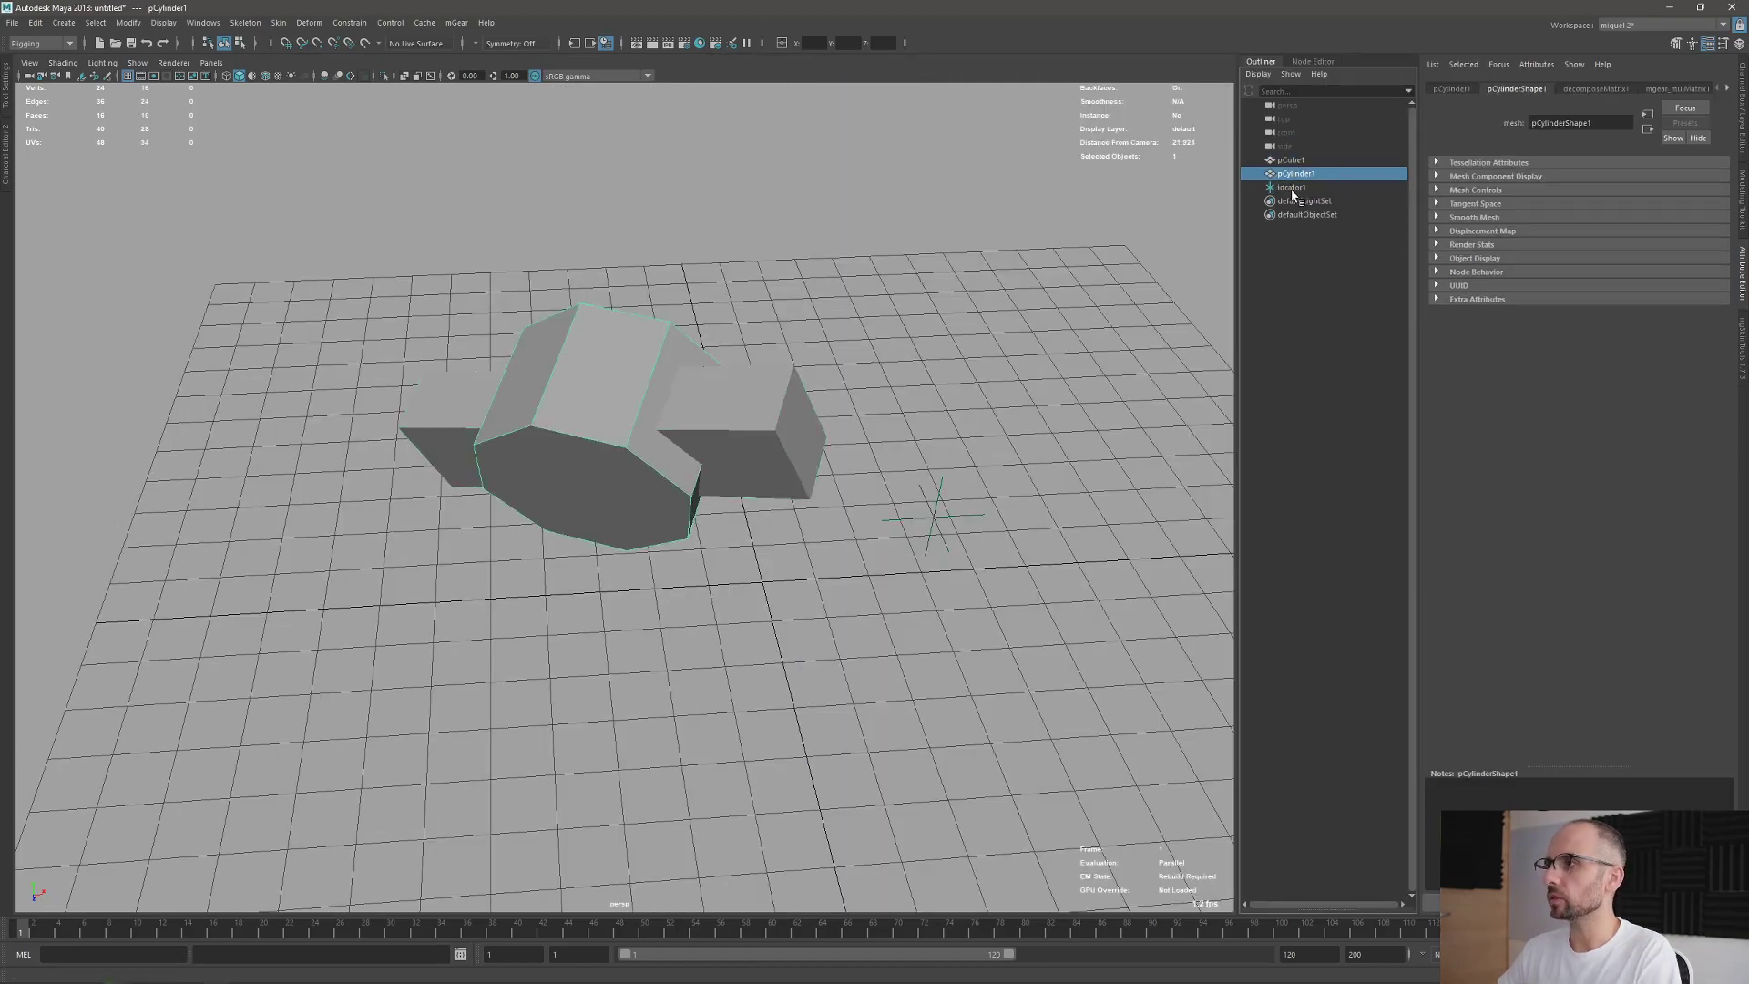
mouse_move(1293, 194)
middle_down()
mouse_move(1332, 193)
mouse_move(1312, 189)
middle_up()
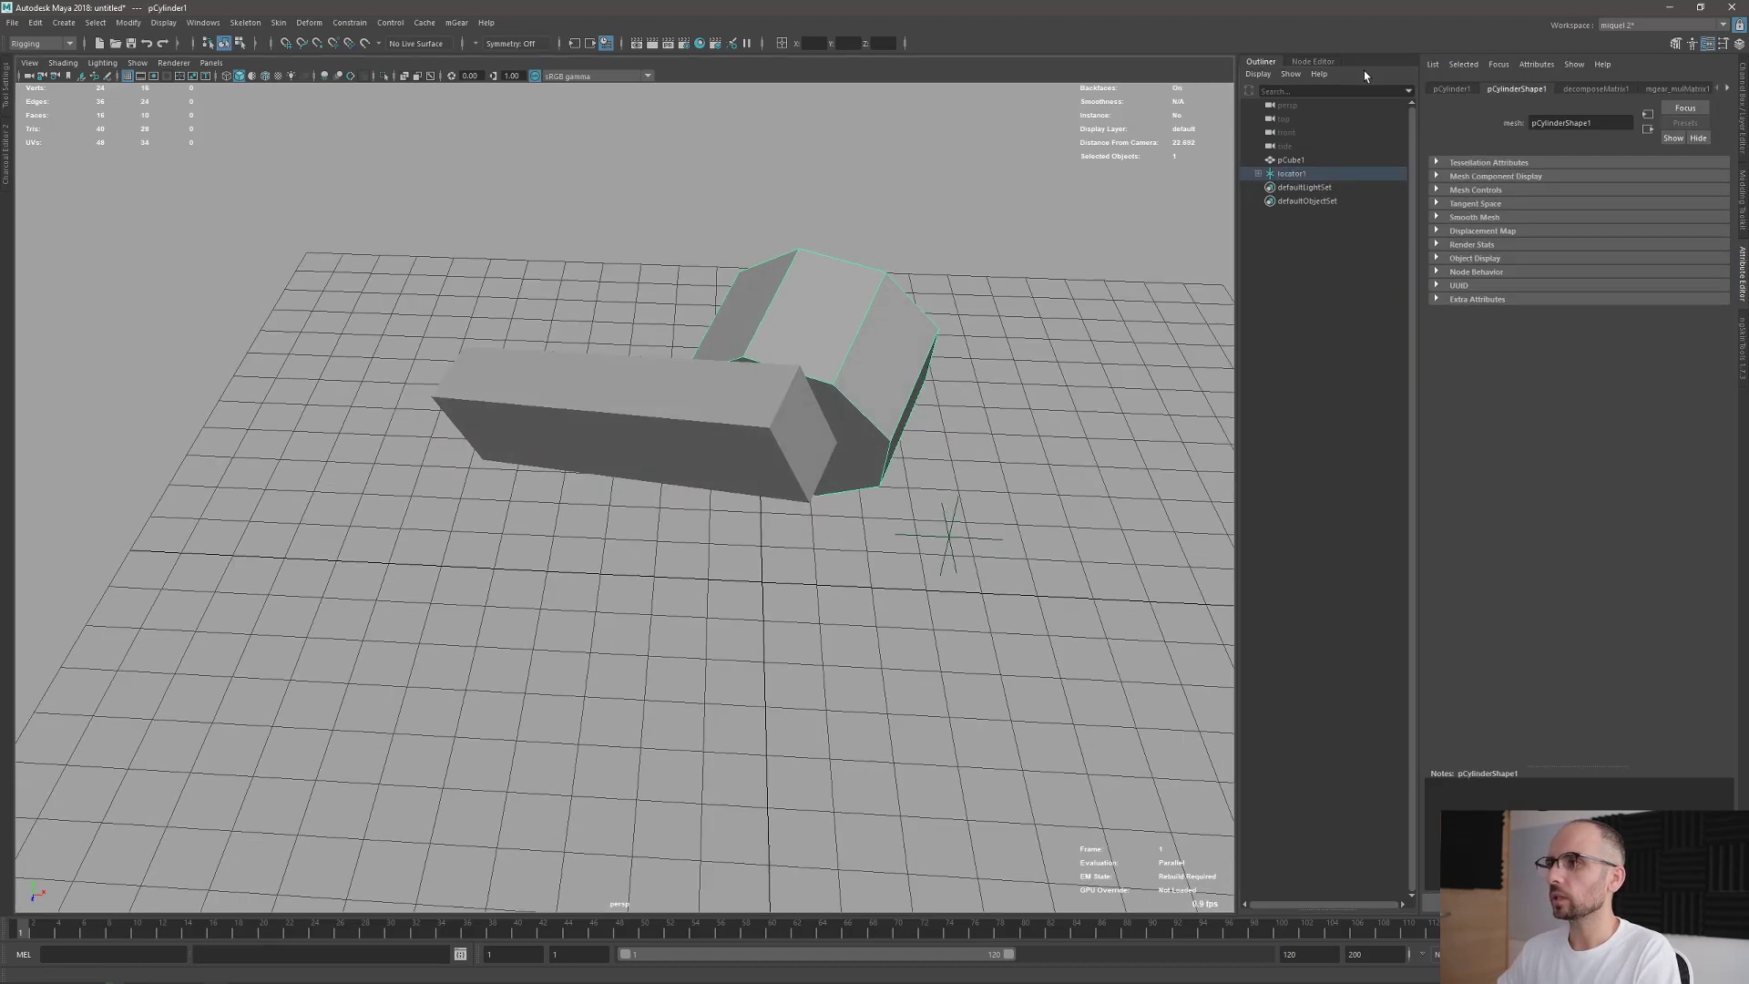
Return to the Node Editor and rotate and move pCube1 to test how the parented cylinder follows.
click(1309, 61)
scroll(479, 492, down, 4)
alt+drag(481, 520, 574, 462)
click(488, 486)
key(w)
key(e)
click(391, 448)
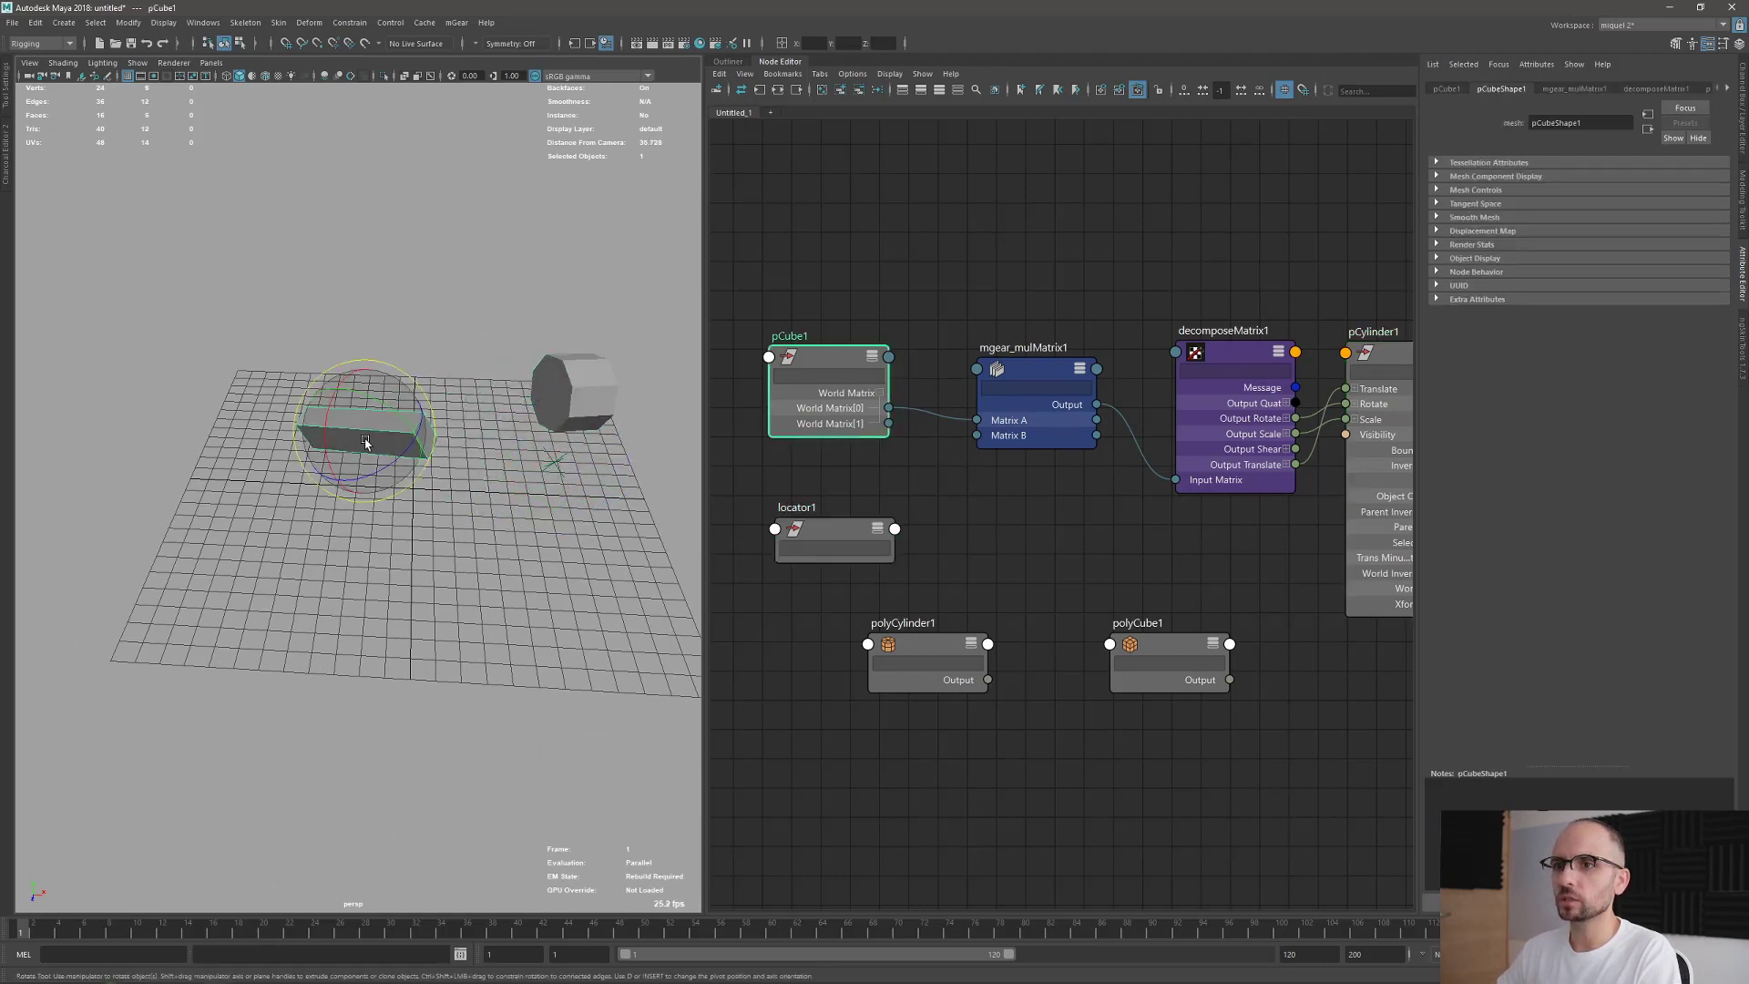
drag(366, 439, 378, 405)
key(w)
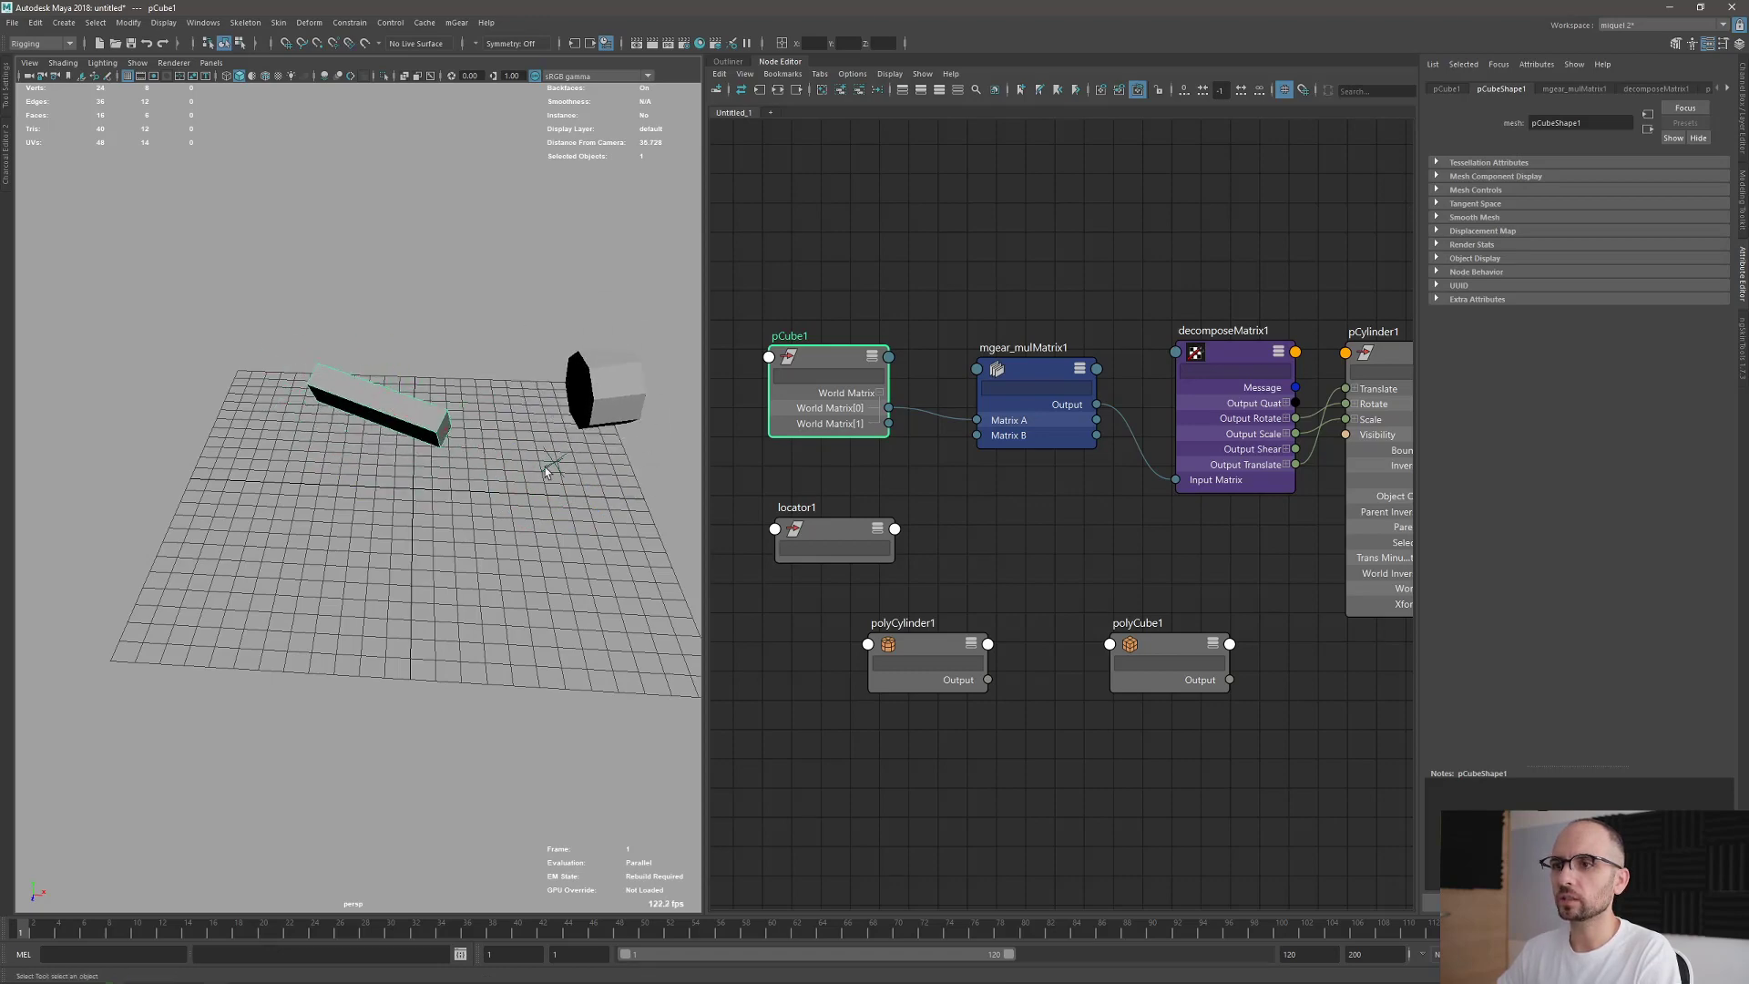
Reset locator1 to the world origin and compare the parented cylinder's position with pCube1.
click(547, 470)
alt+drag(546, 470, 552, 476)
alt+middle_drag(552, 475, 581, 501)
alt+drag(372, 485, 402, 459)
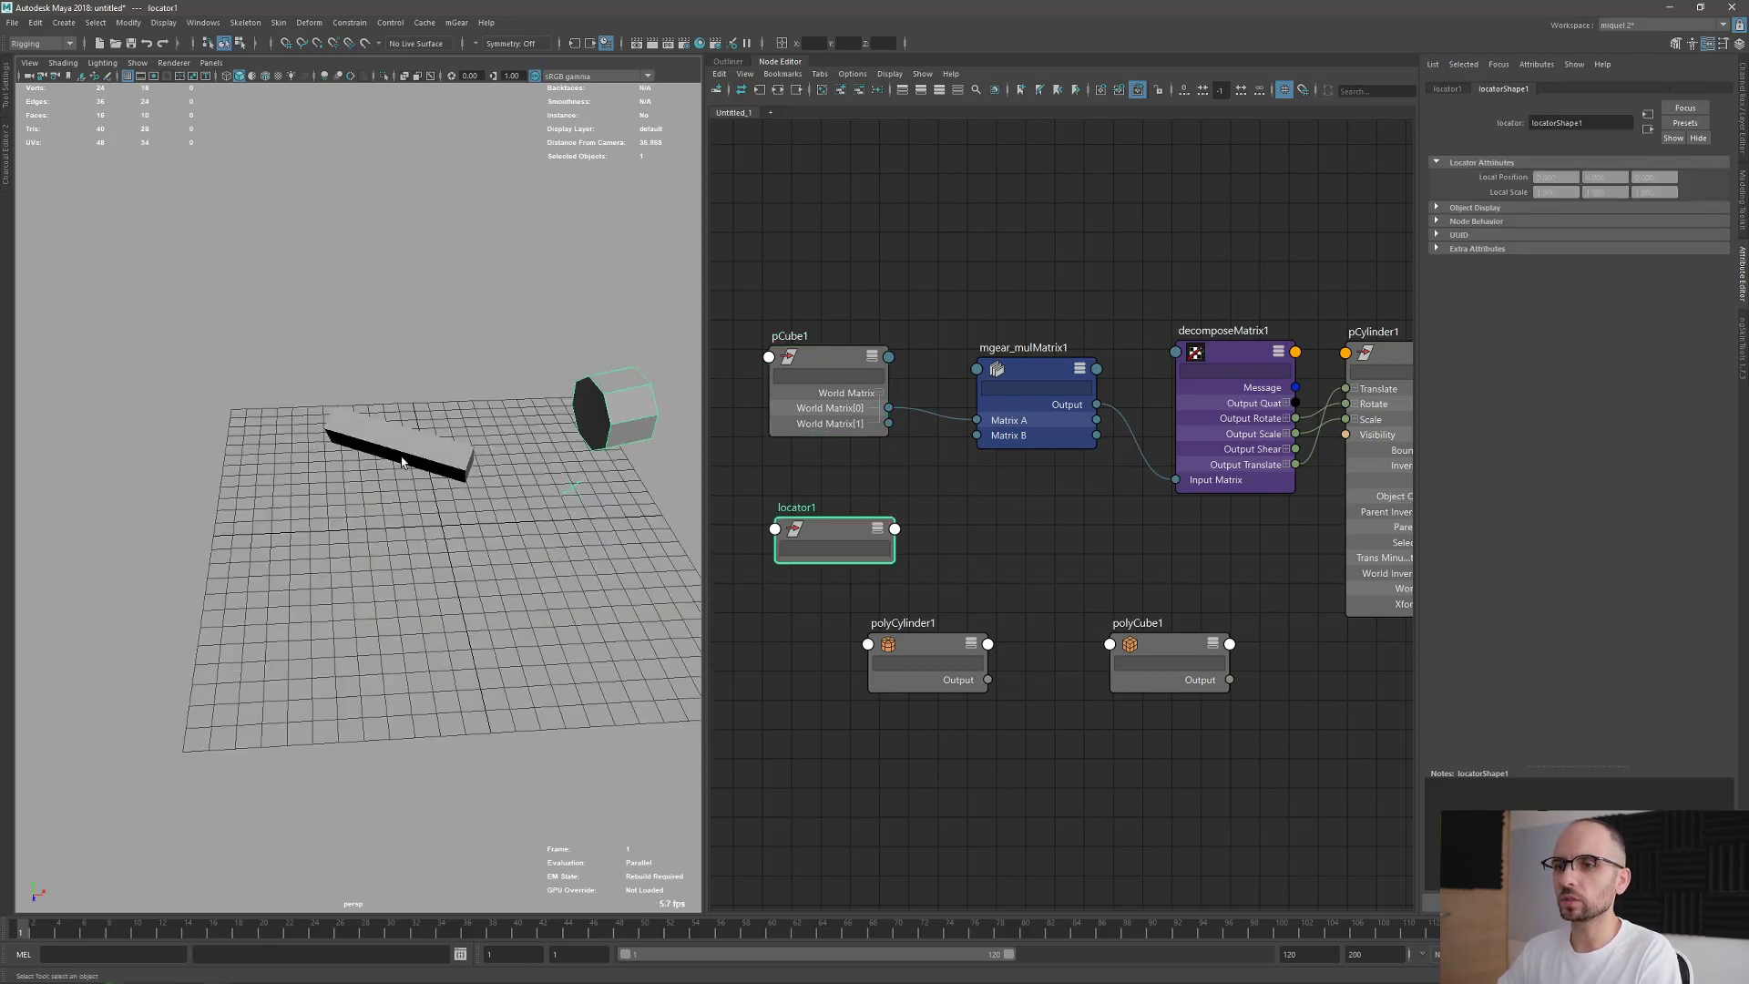
click(402, 462)
click(569, 492)
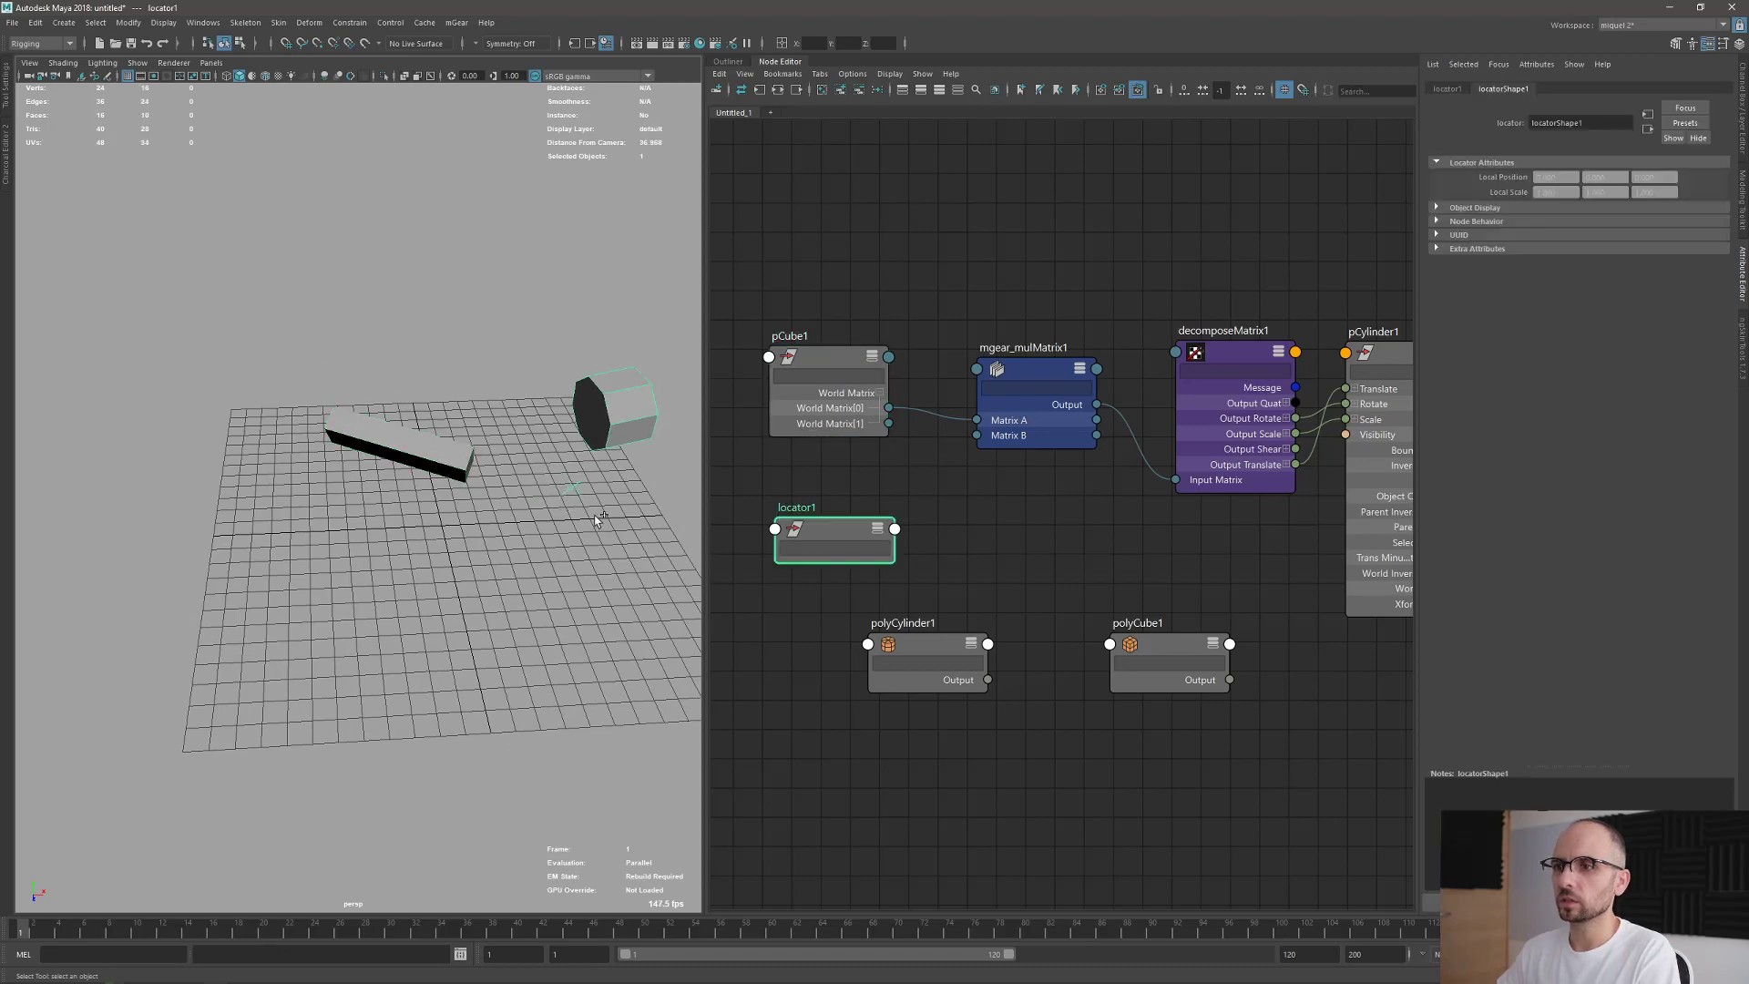
alt+drag(568, 492, 436, 456)
alt+right_drag(435, 455, 631, 621)
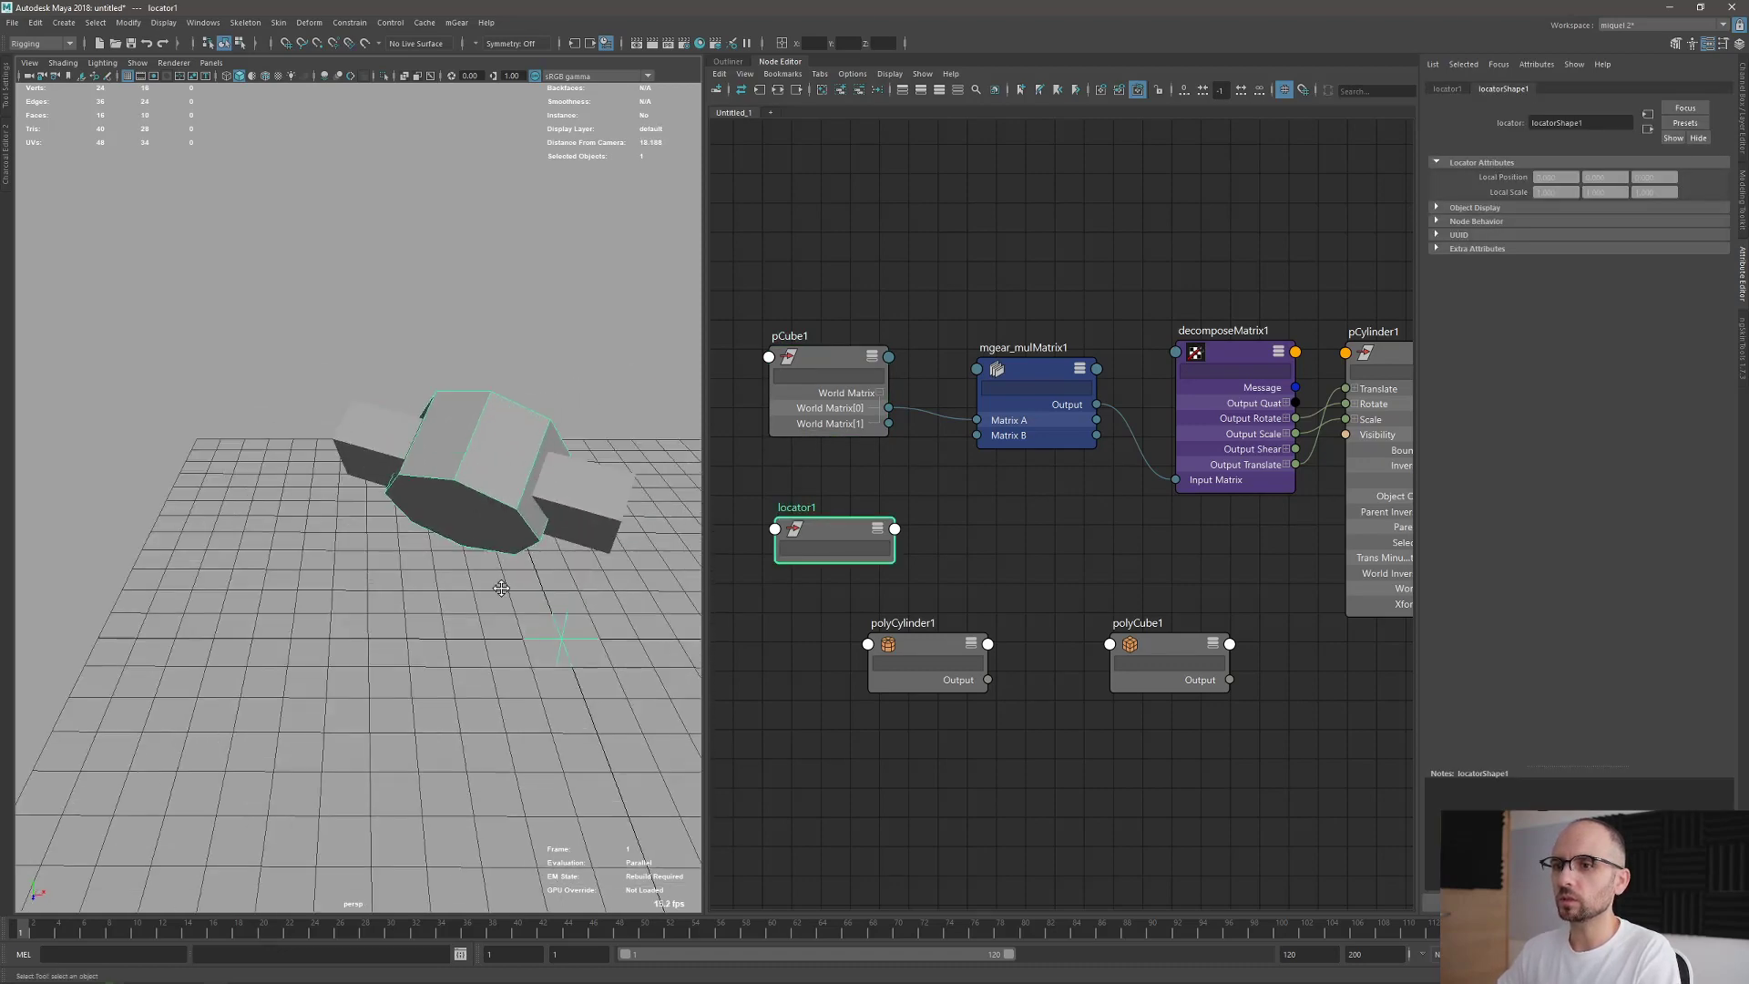
alt+middle_drag(631, 621, 523, 521)
alt+drag(463, 541, 438, 491)
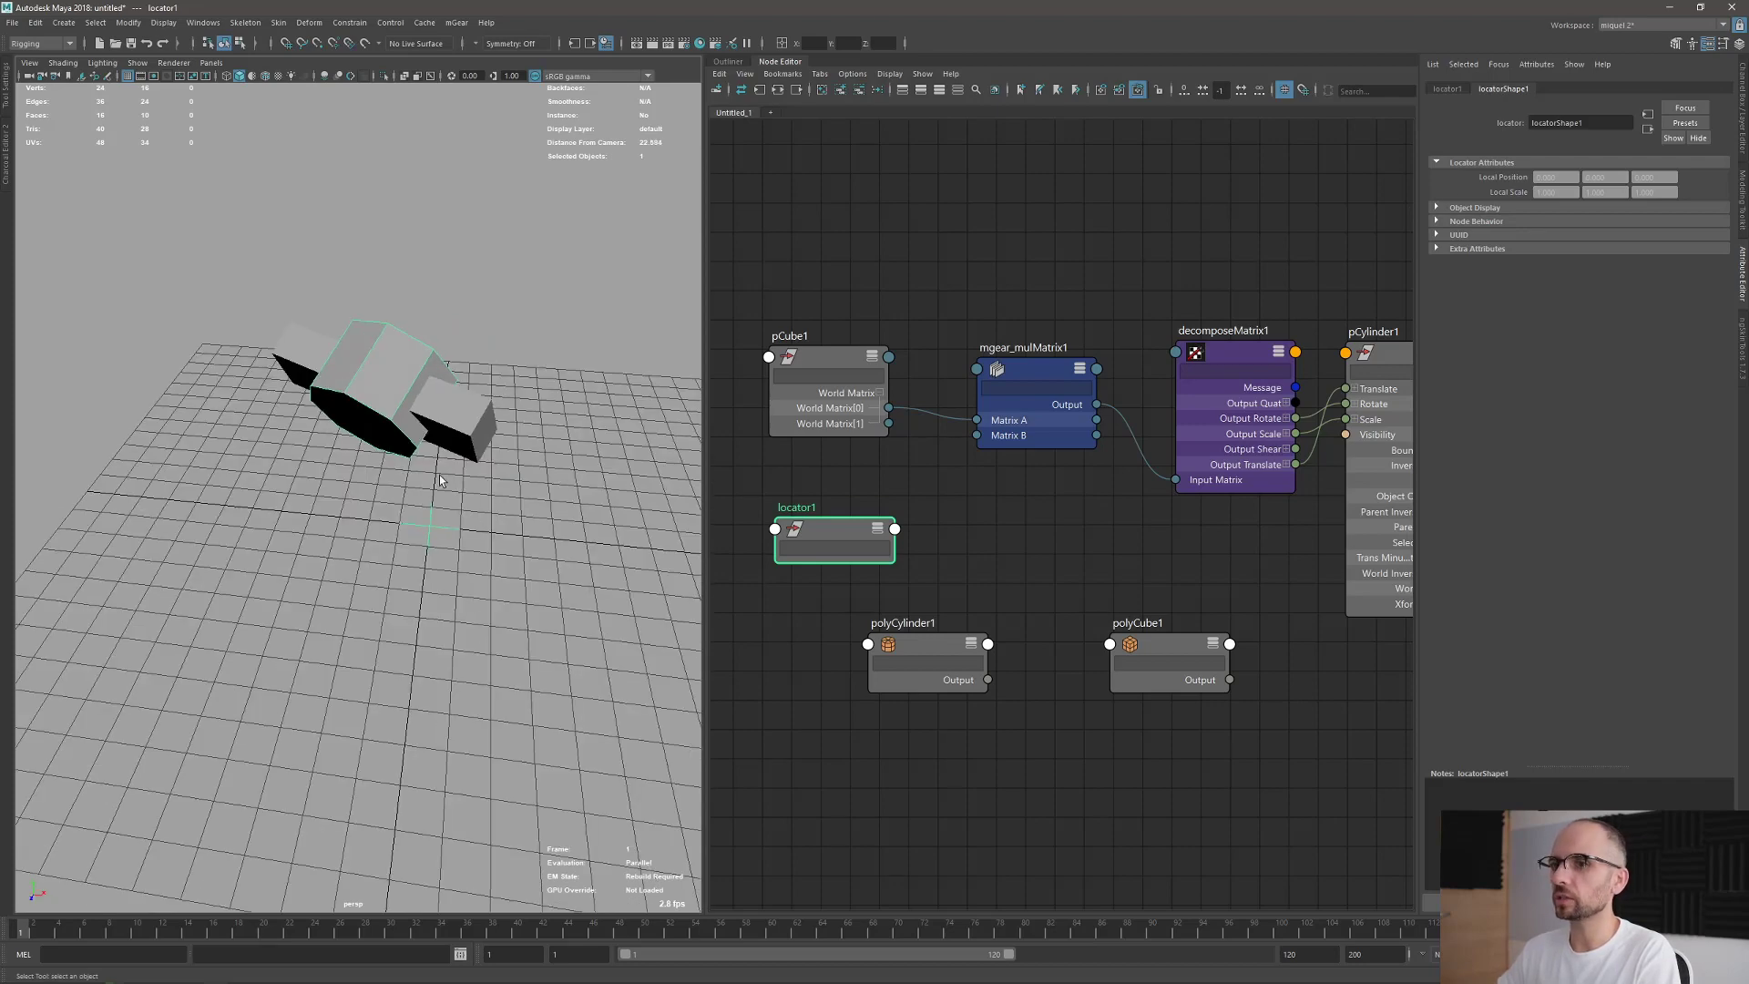
Rotate and scale pCube1 with locator1 at the origin to test the cylinder's response.
click(456, 418)
key(e)
drag(408, 398, 427, 470)
key(r)
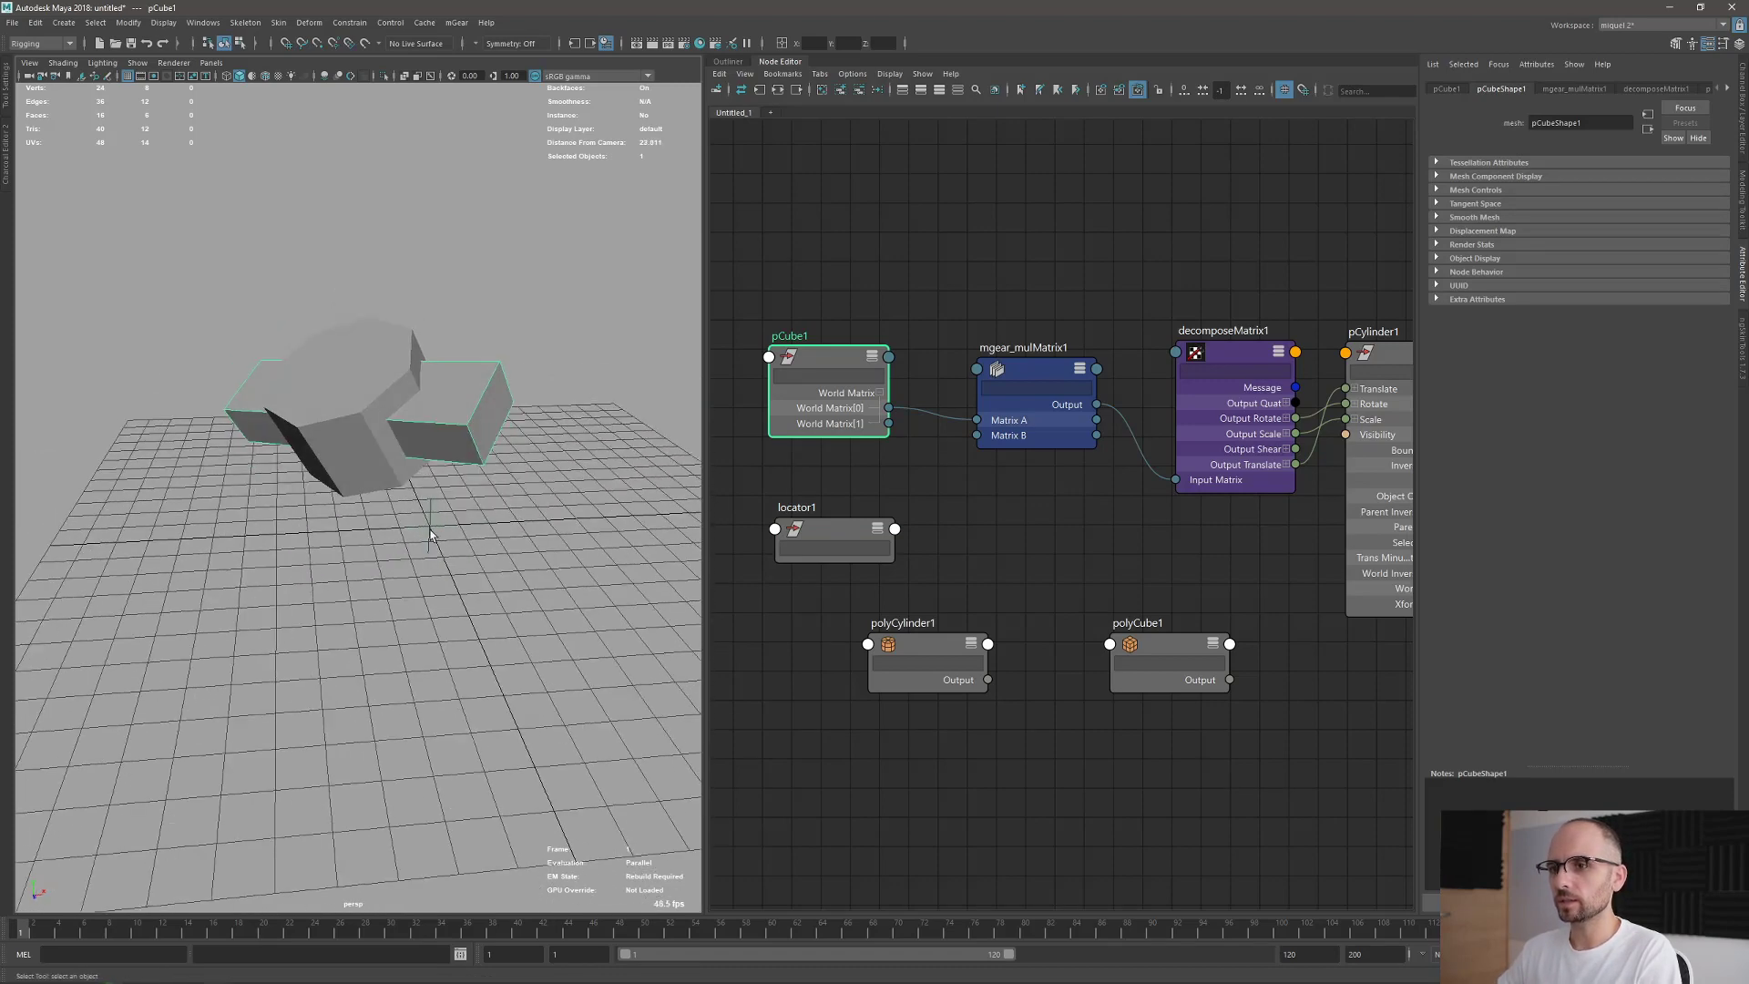
alt+drag(431, 536, 490, 457)
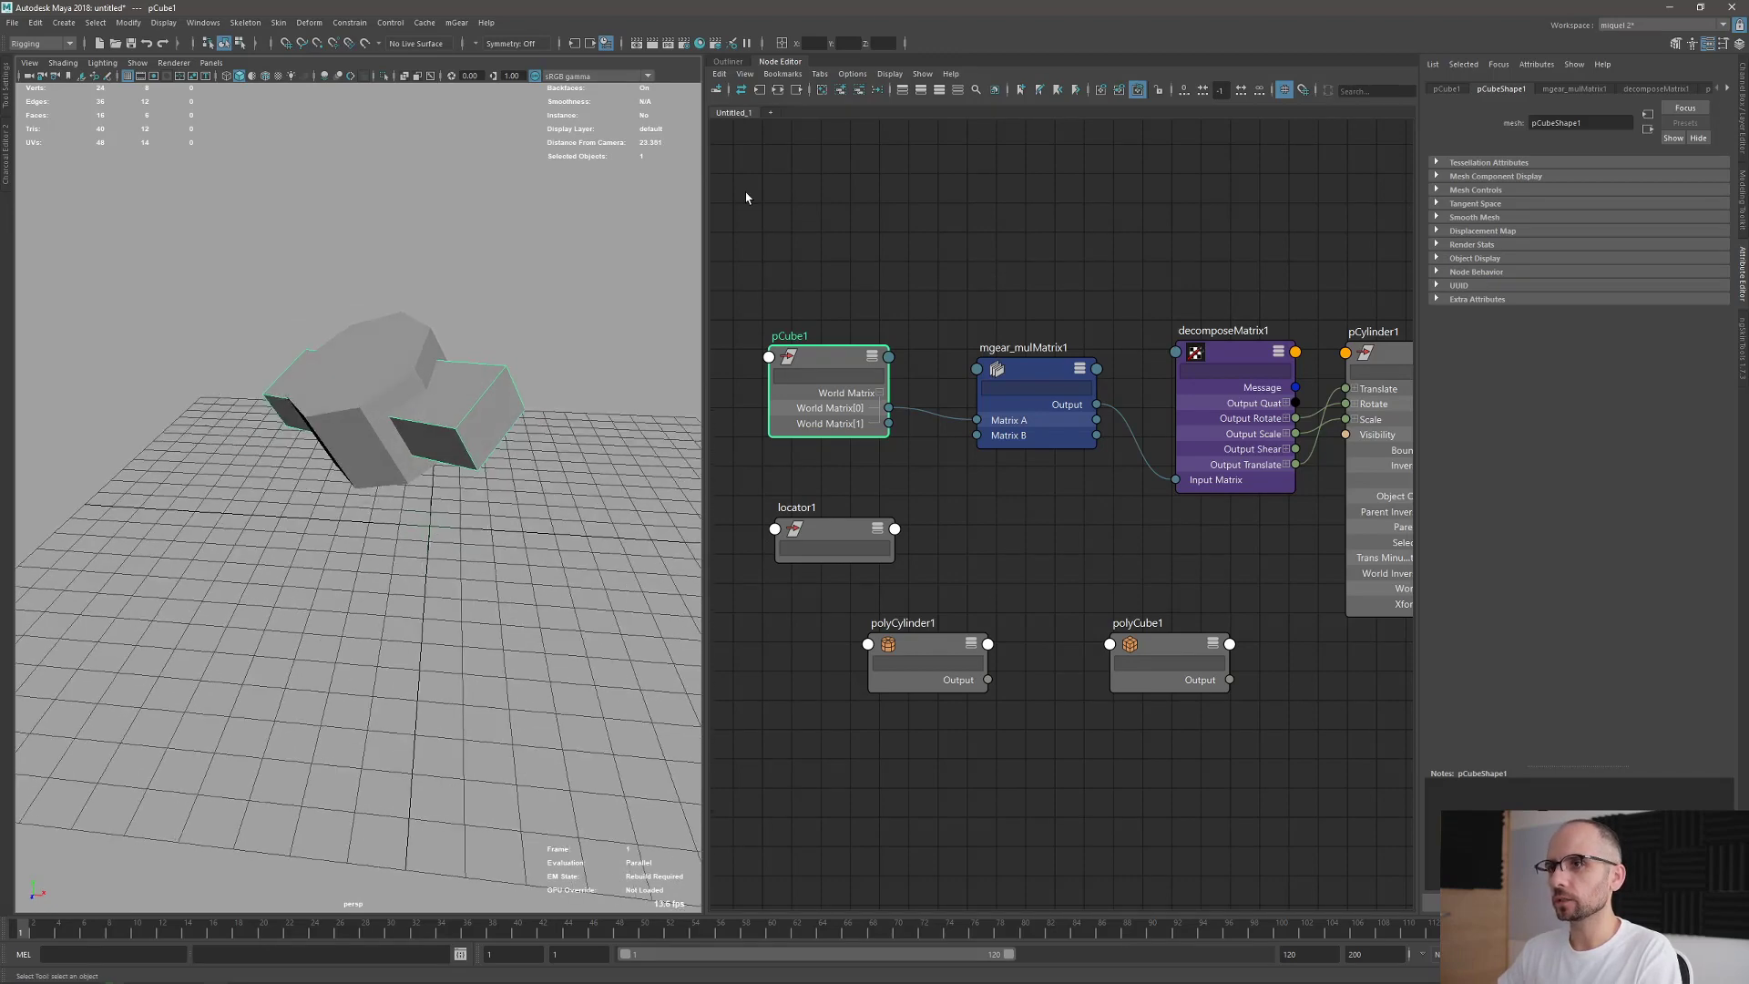
click(728, 61)
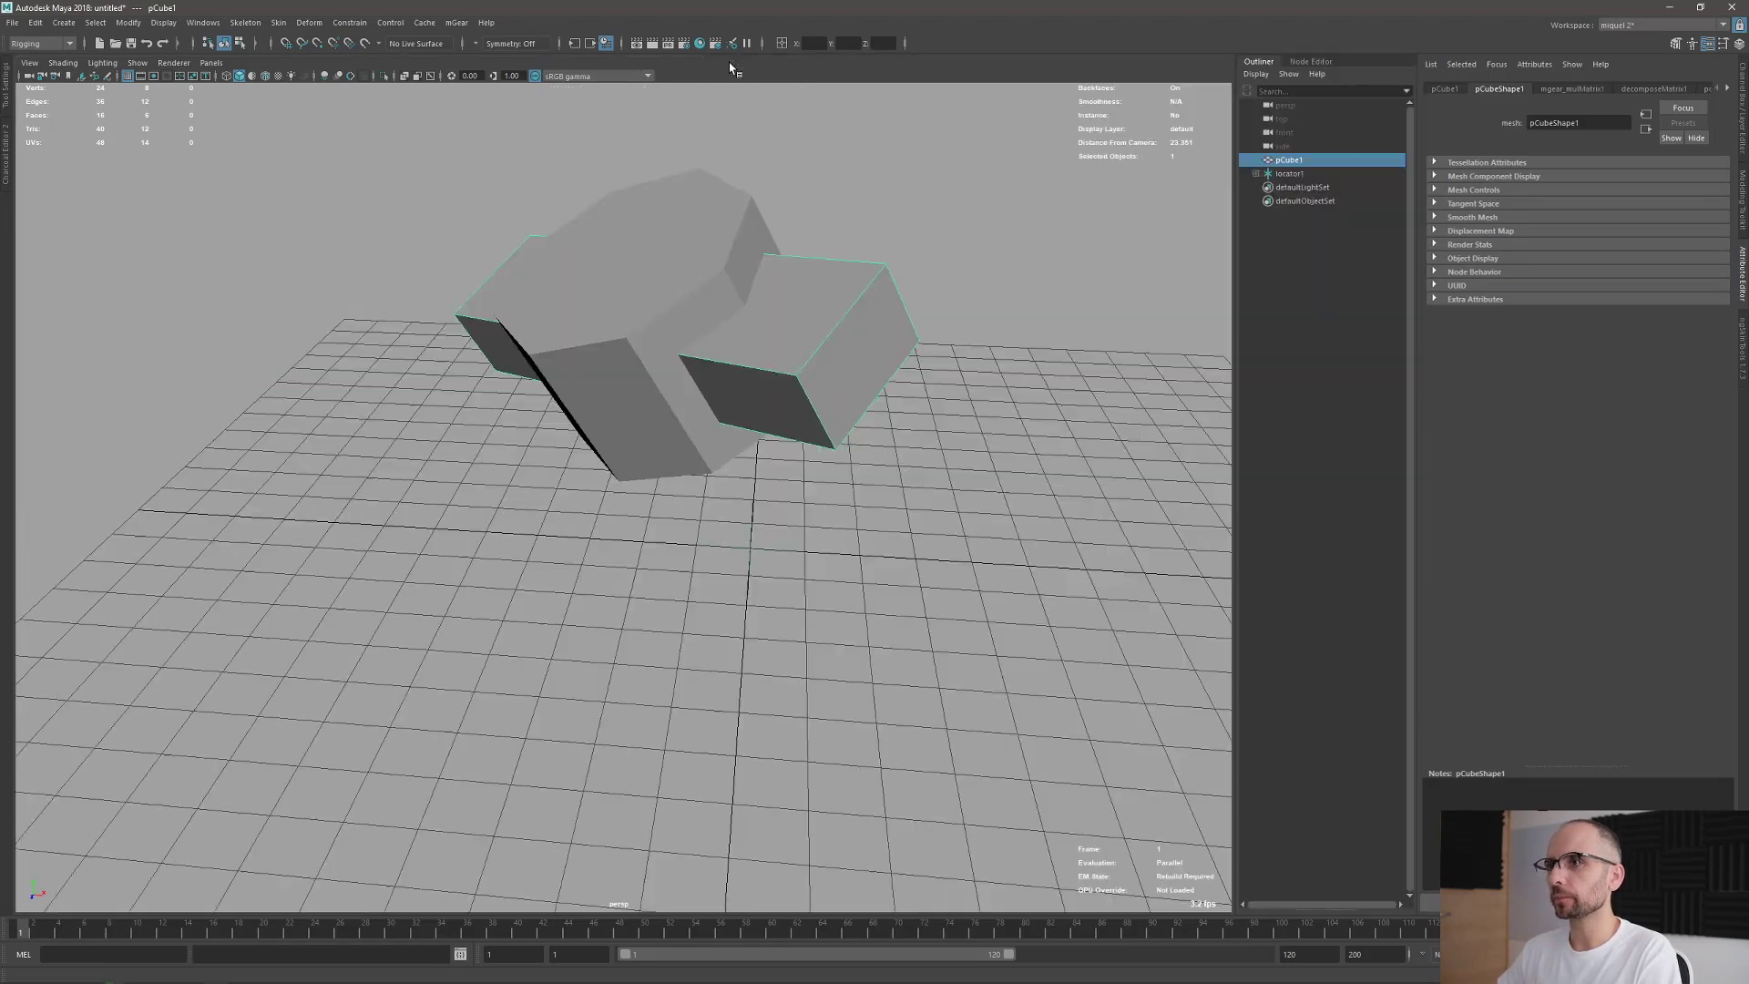
click(1256, 173)
click(1300, 188)
key(shift+p)
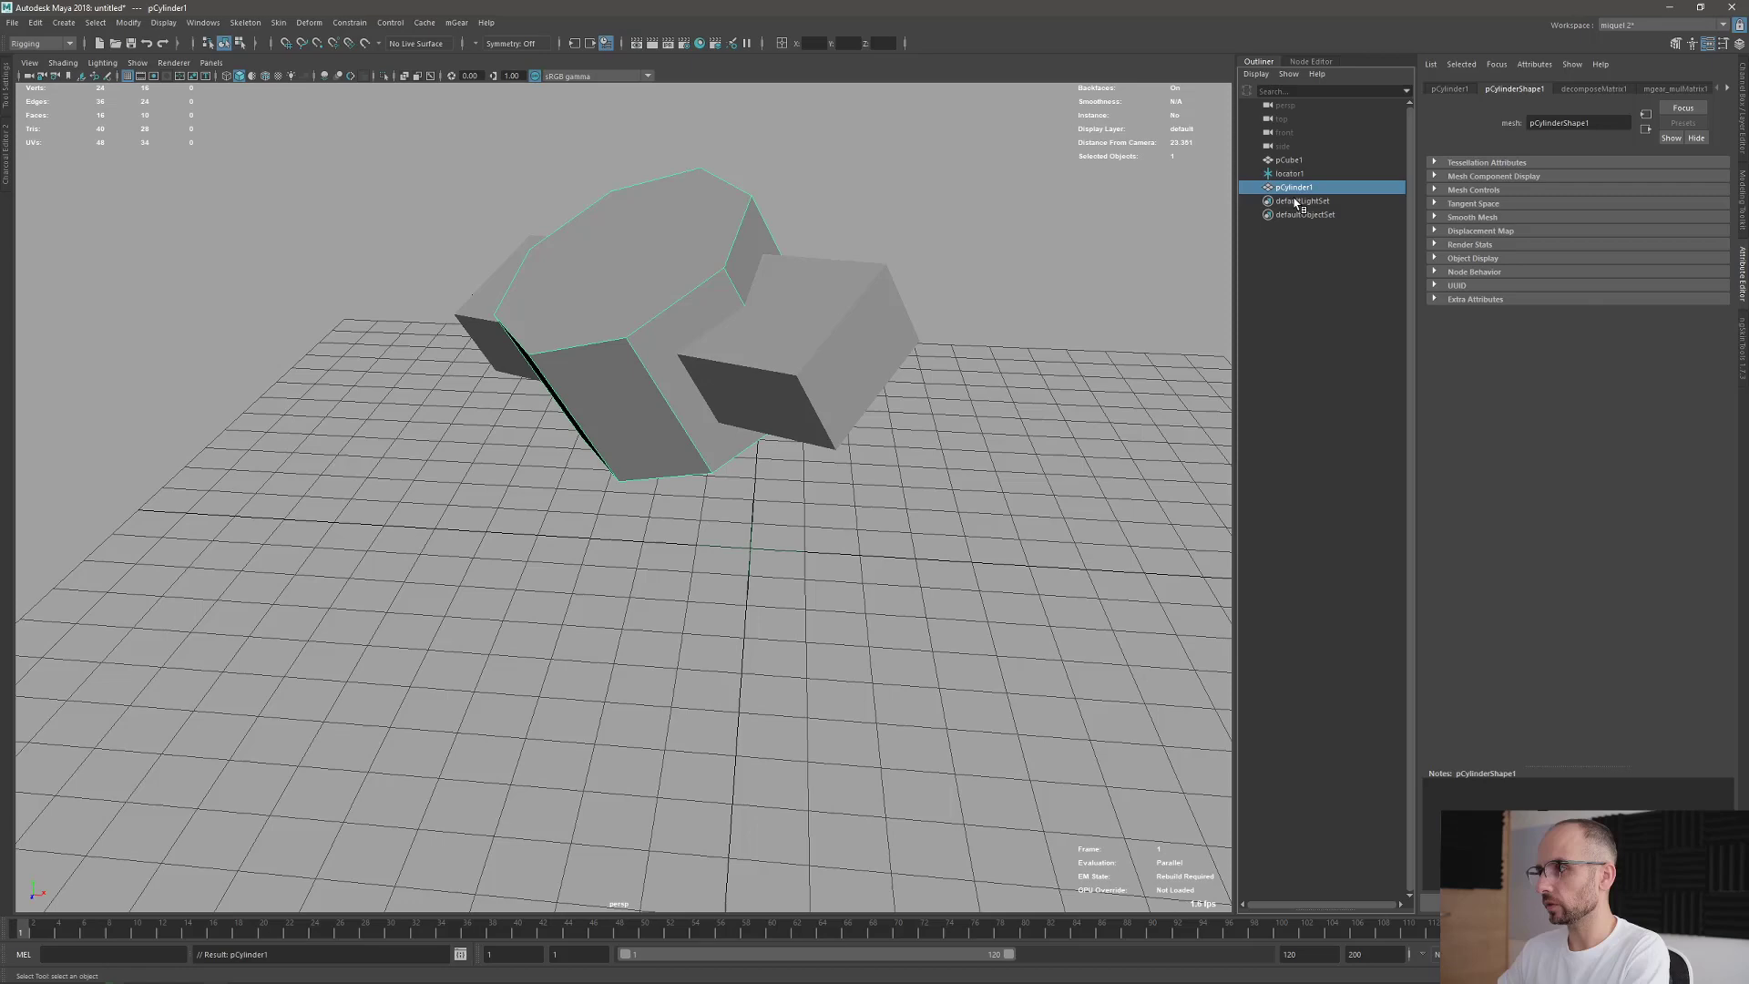
click(1074, 320)
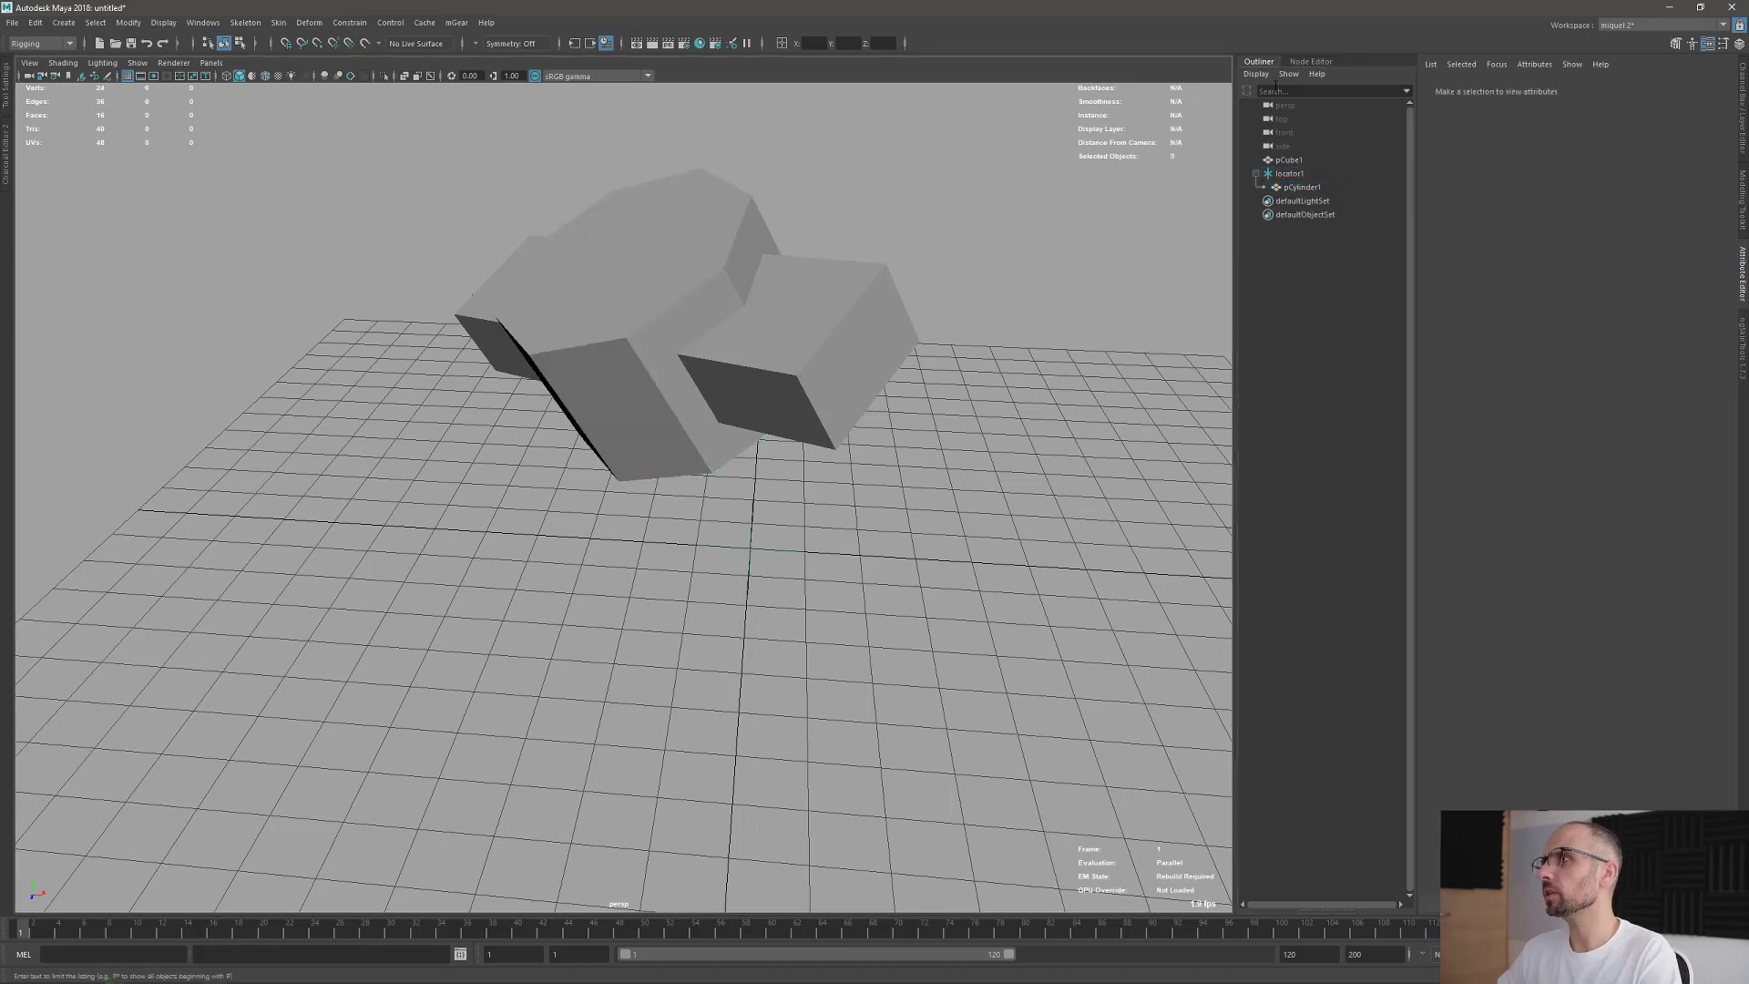
click(1312, 62)
Duplicate pCube1 as pCube2 and add the duplicate to the node graph.
alt+drag(564, 465, 478, 447)
click(480, 433)
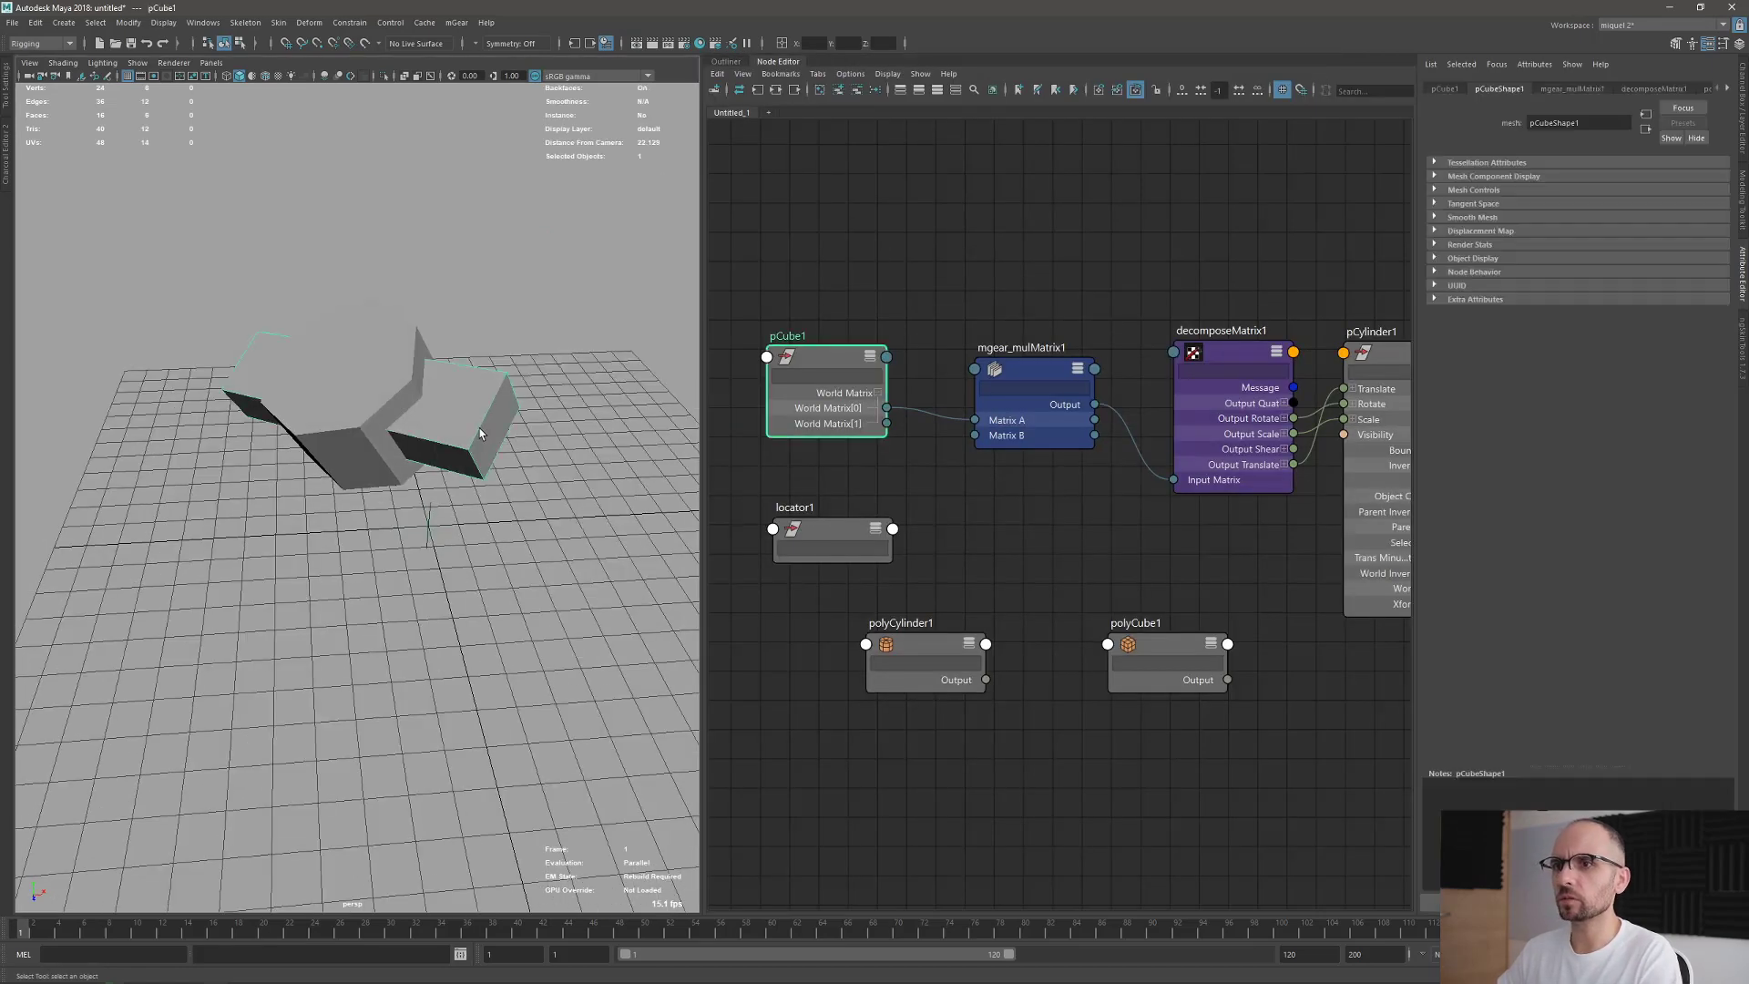
click(506, 455)
drag(1031, 215, 770, 642)
Shift all of pCube2's vertices so its mesh sits apart from pCube1's, and return to object mode.
key(F9)
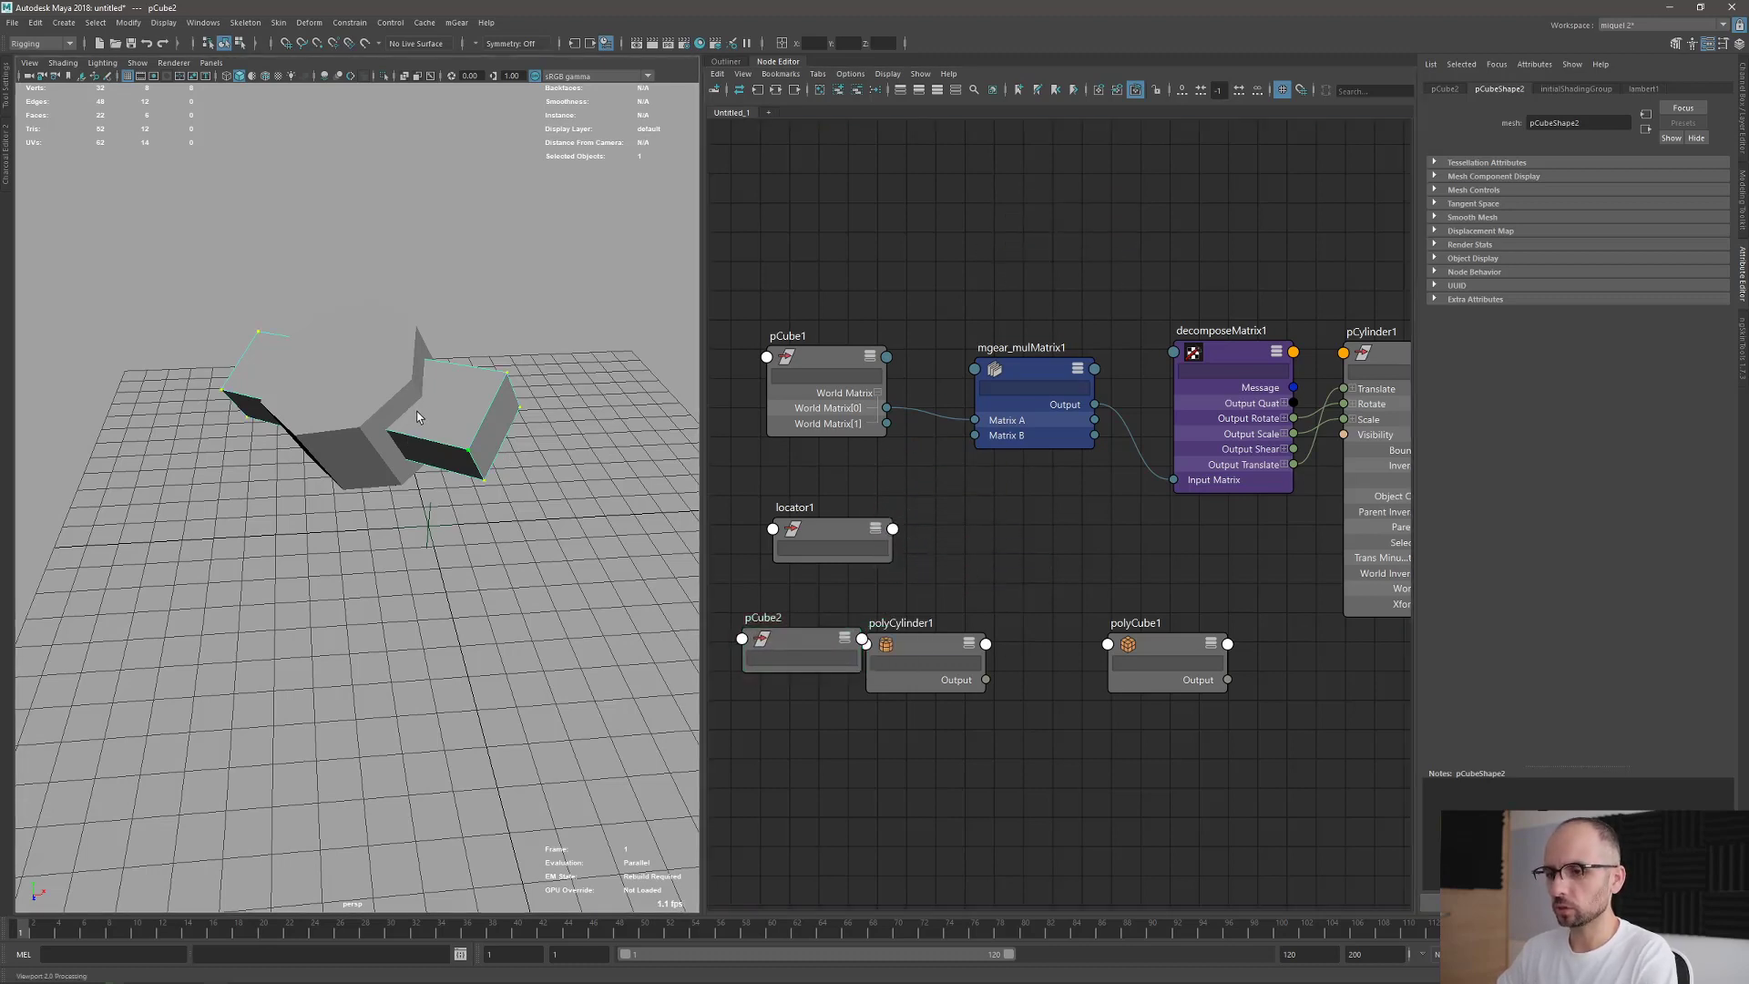
drag(216, 264, 527, 488)
key(w)
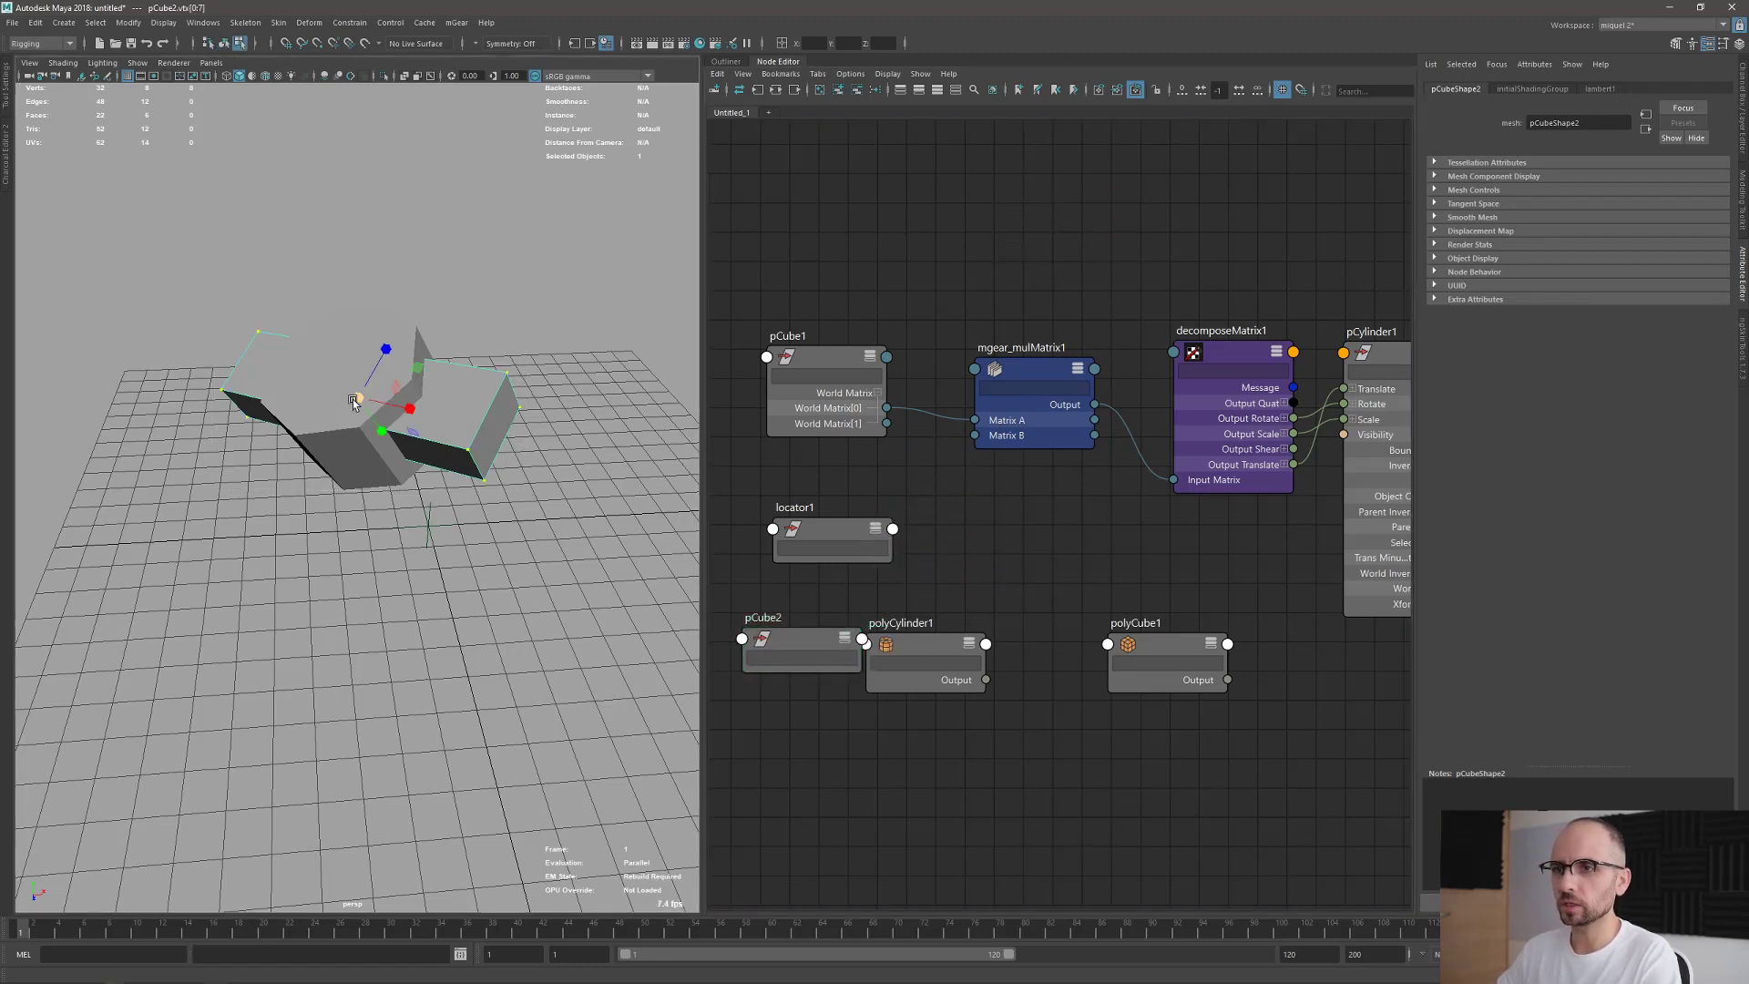
drag(389, 345, 418, 434)
key(F8)
key(q)
click(570, 584)
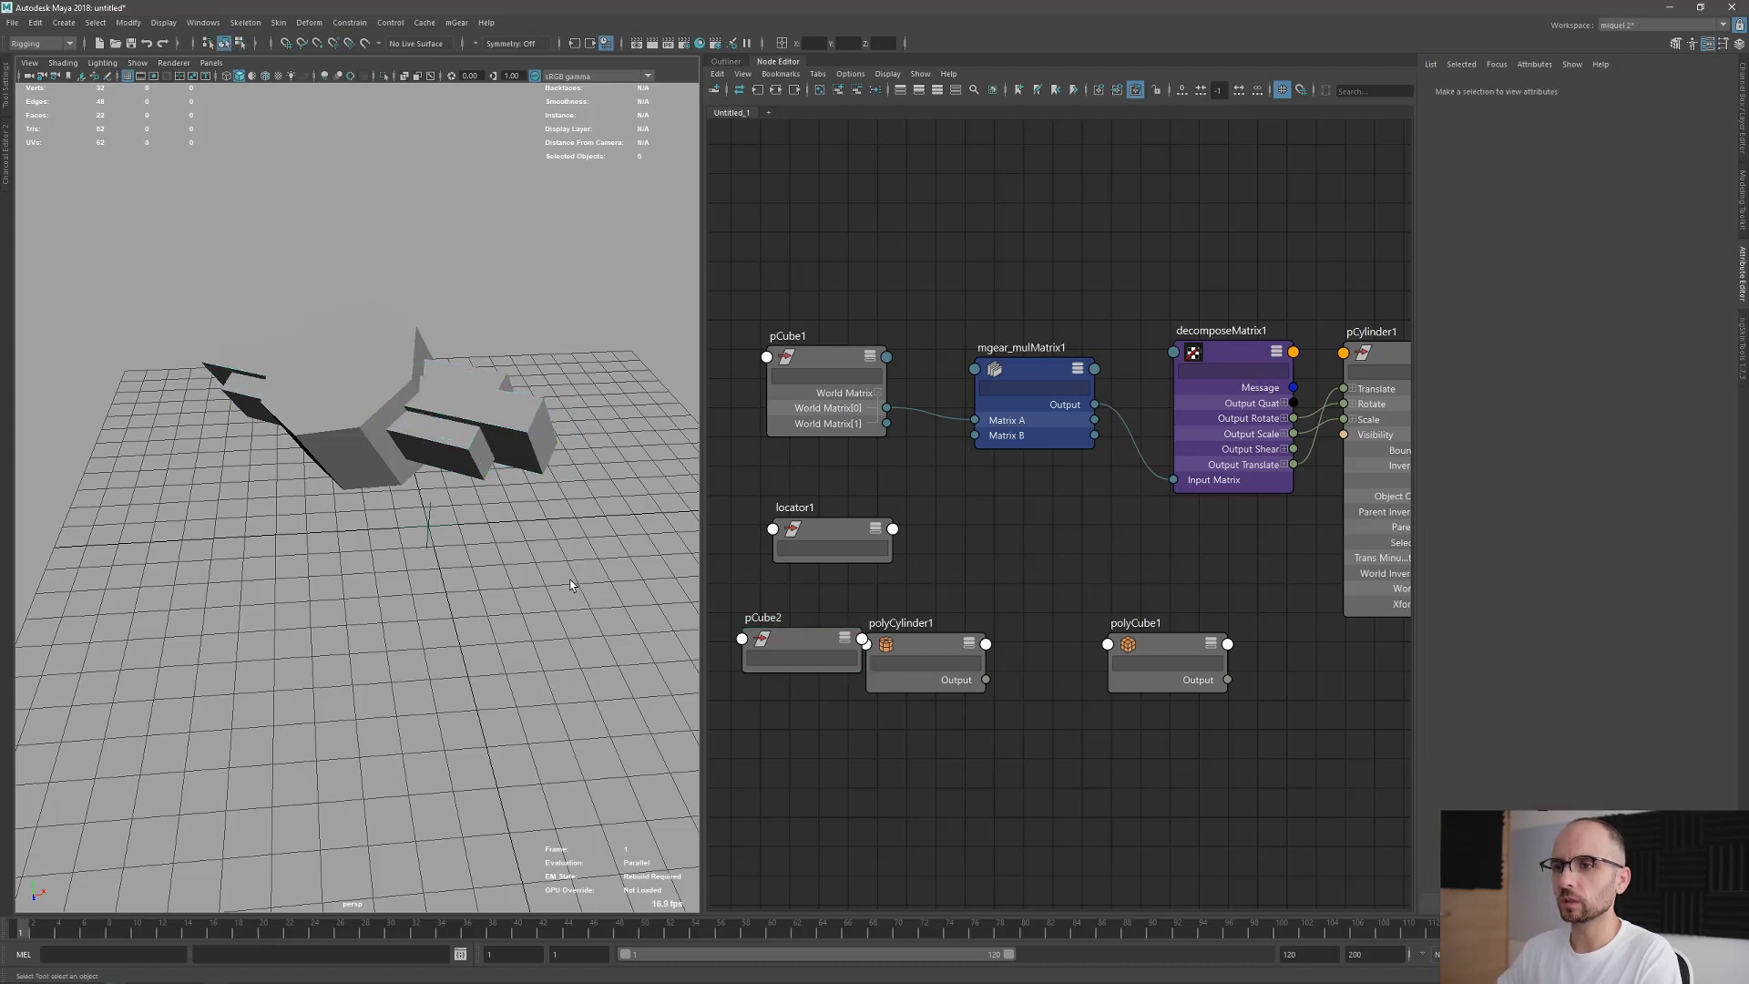
Arrange the node graph with pCube2 directly below pCube1 and move locator1 and polyCylinder1 farther down.
alt+drag(571, 585, 516, 560)
click(465, 430)
alt+drag(466, 430, 428, 437)
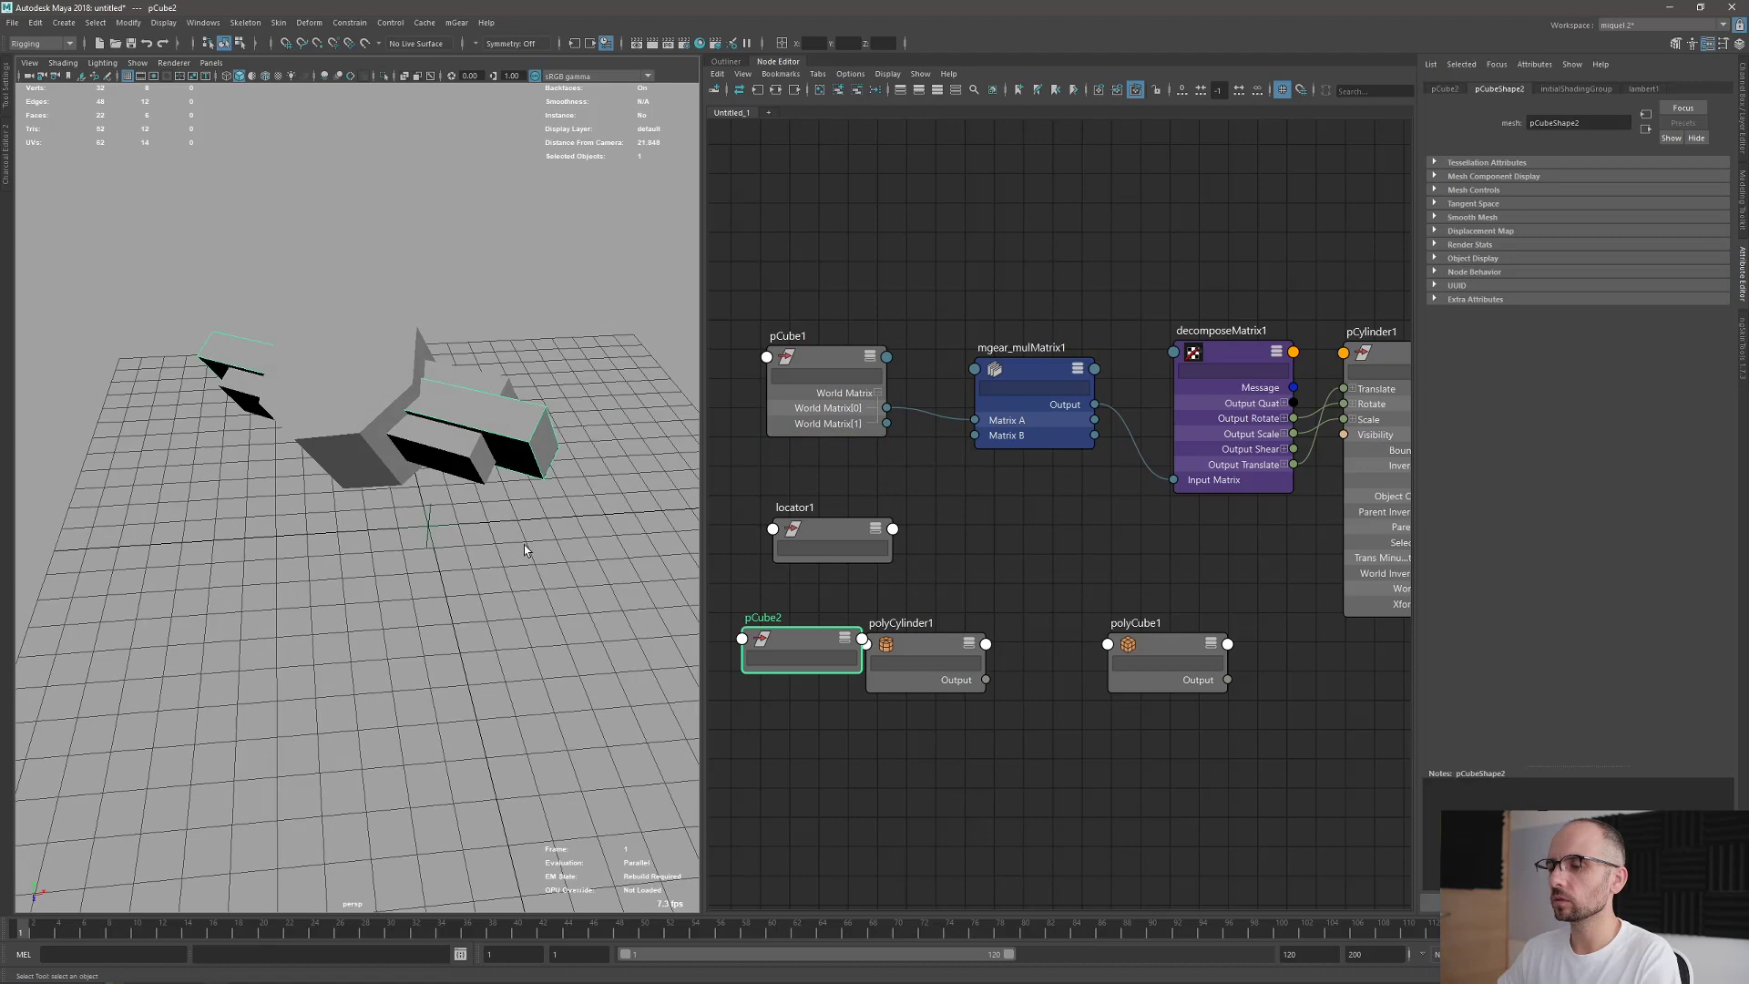
drag(911, 647, 921, 674)
drag(802, 651, 827, 620)
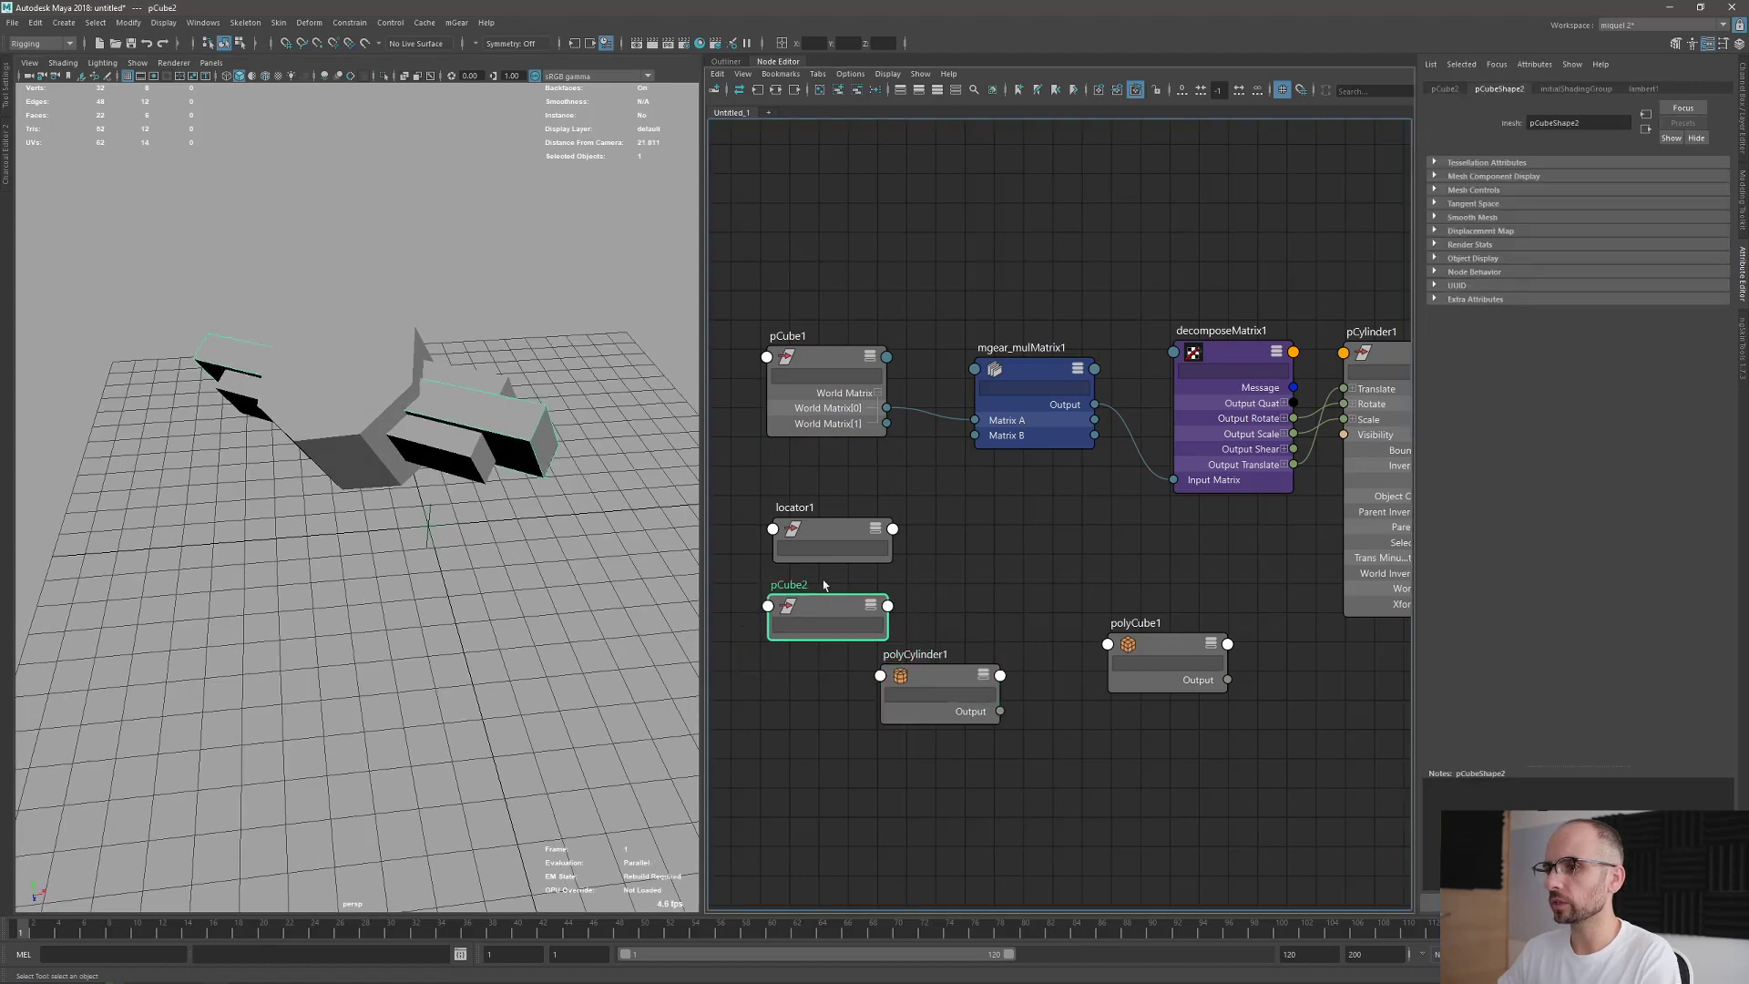
click(811, 522)
drag(810, 522, 770, 723)
drag(827, 599, 824, 525)
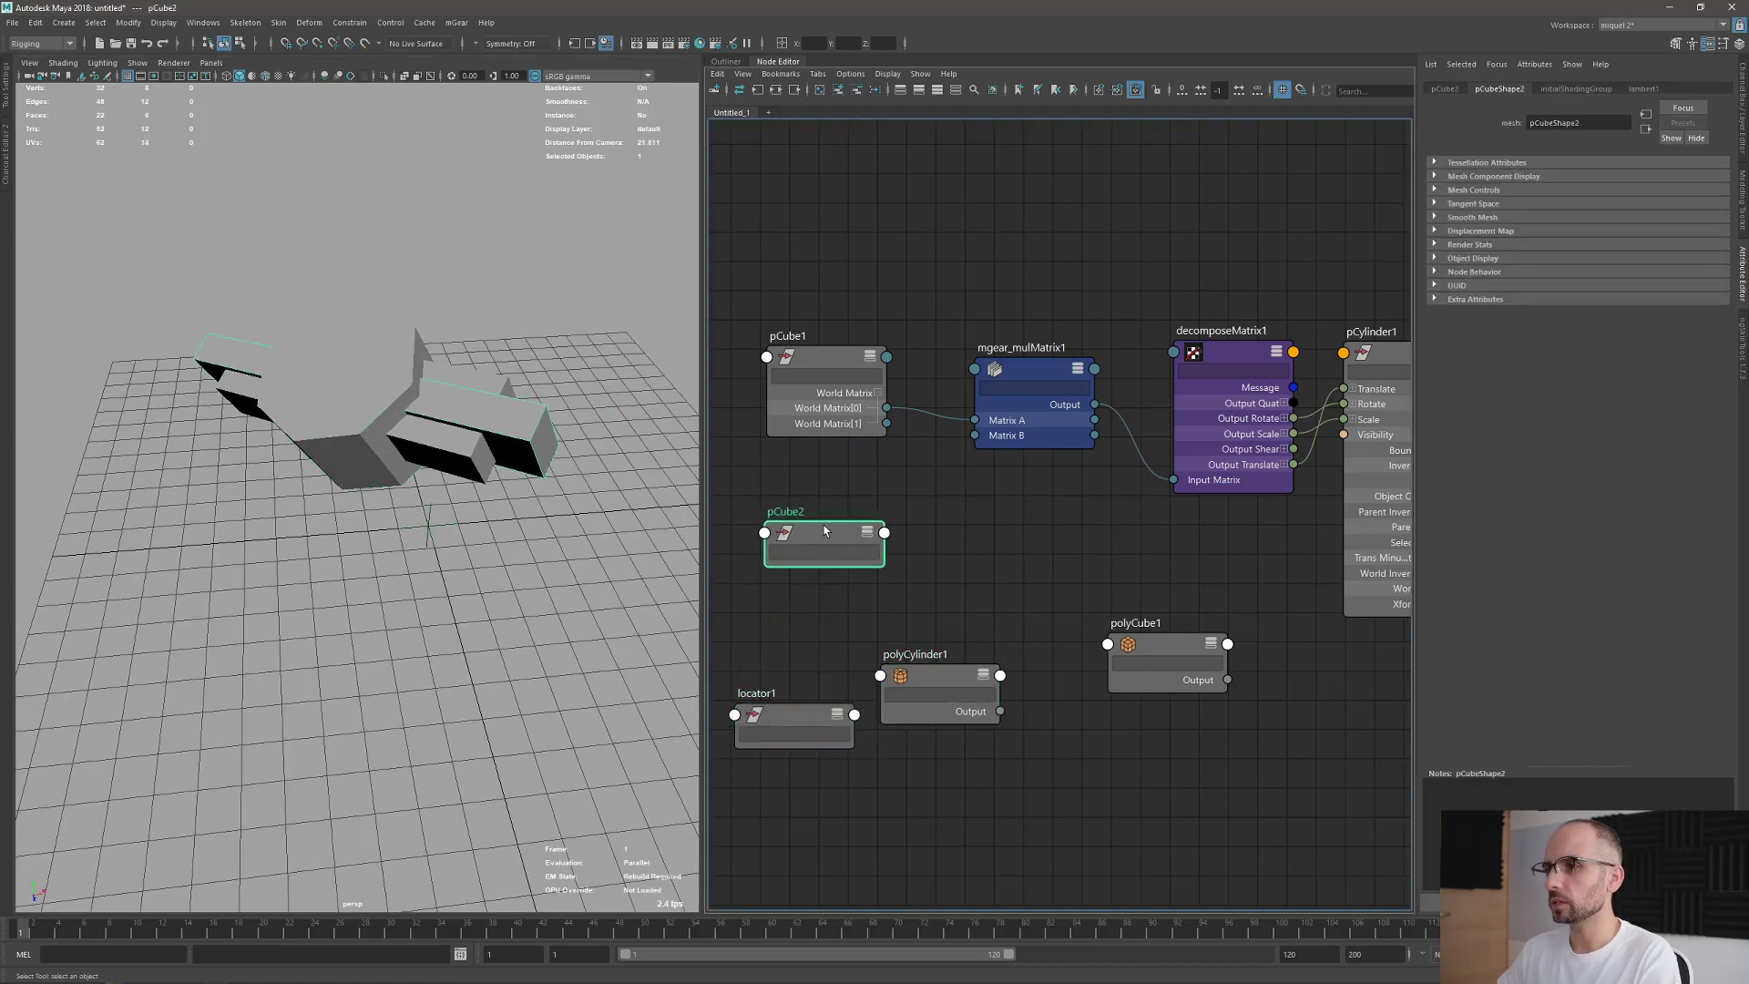
click(801, 482)
Reset pCube2's transform so that it sits at the world origin.
alt+middle_drag(389, 475, 400, 508)
alt+drag(401, 513, 428, 537)
drag(424, 538, 476, 596)
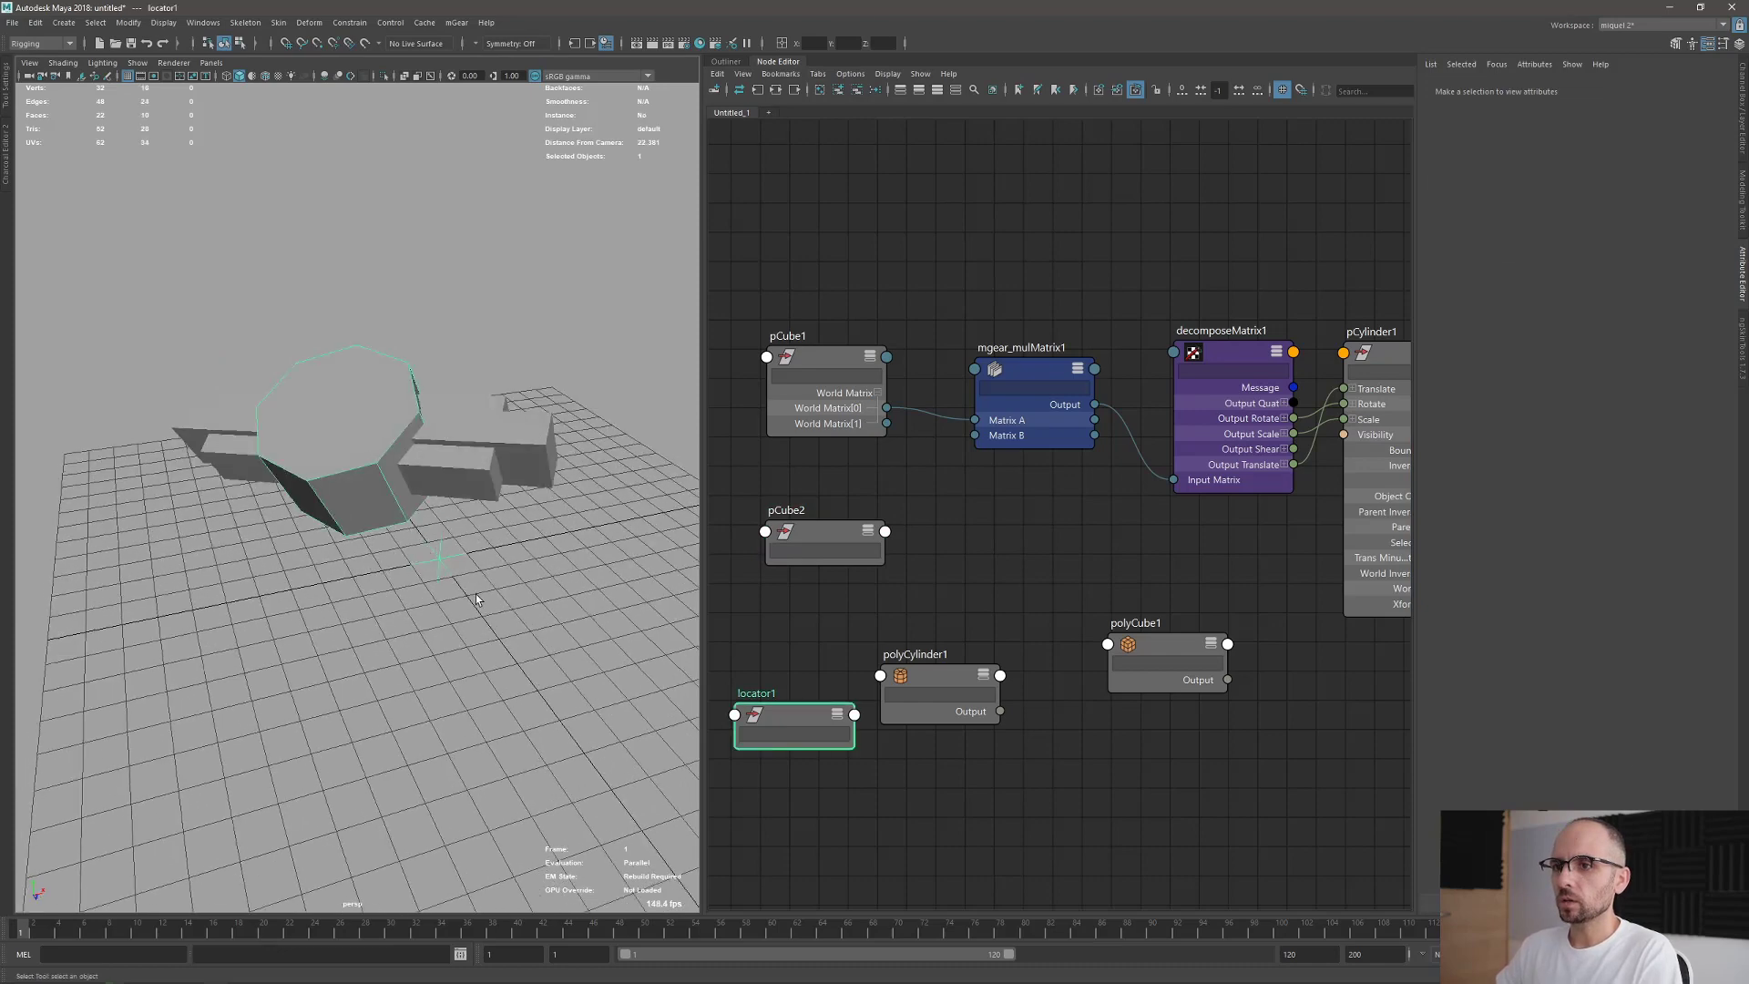
alt+drag(479, 449, 358, 512)
click(541, 470)
key(ctrl+shift+r)
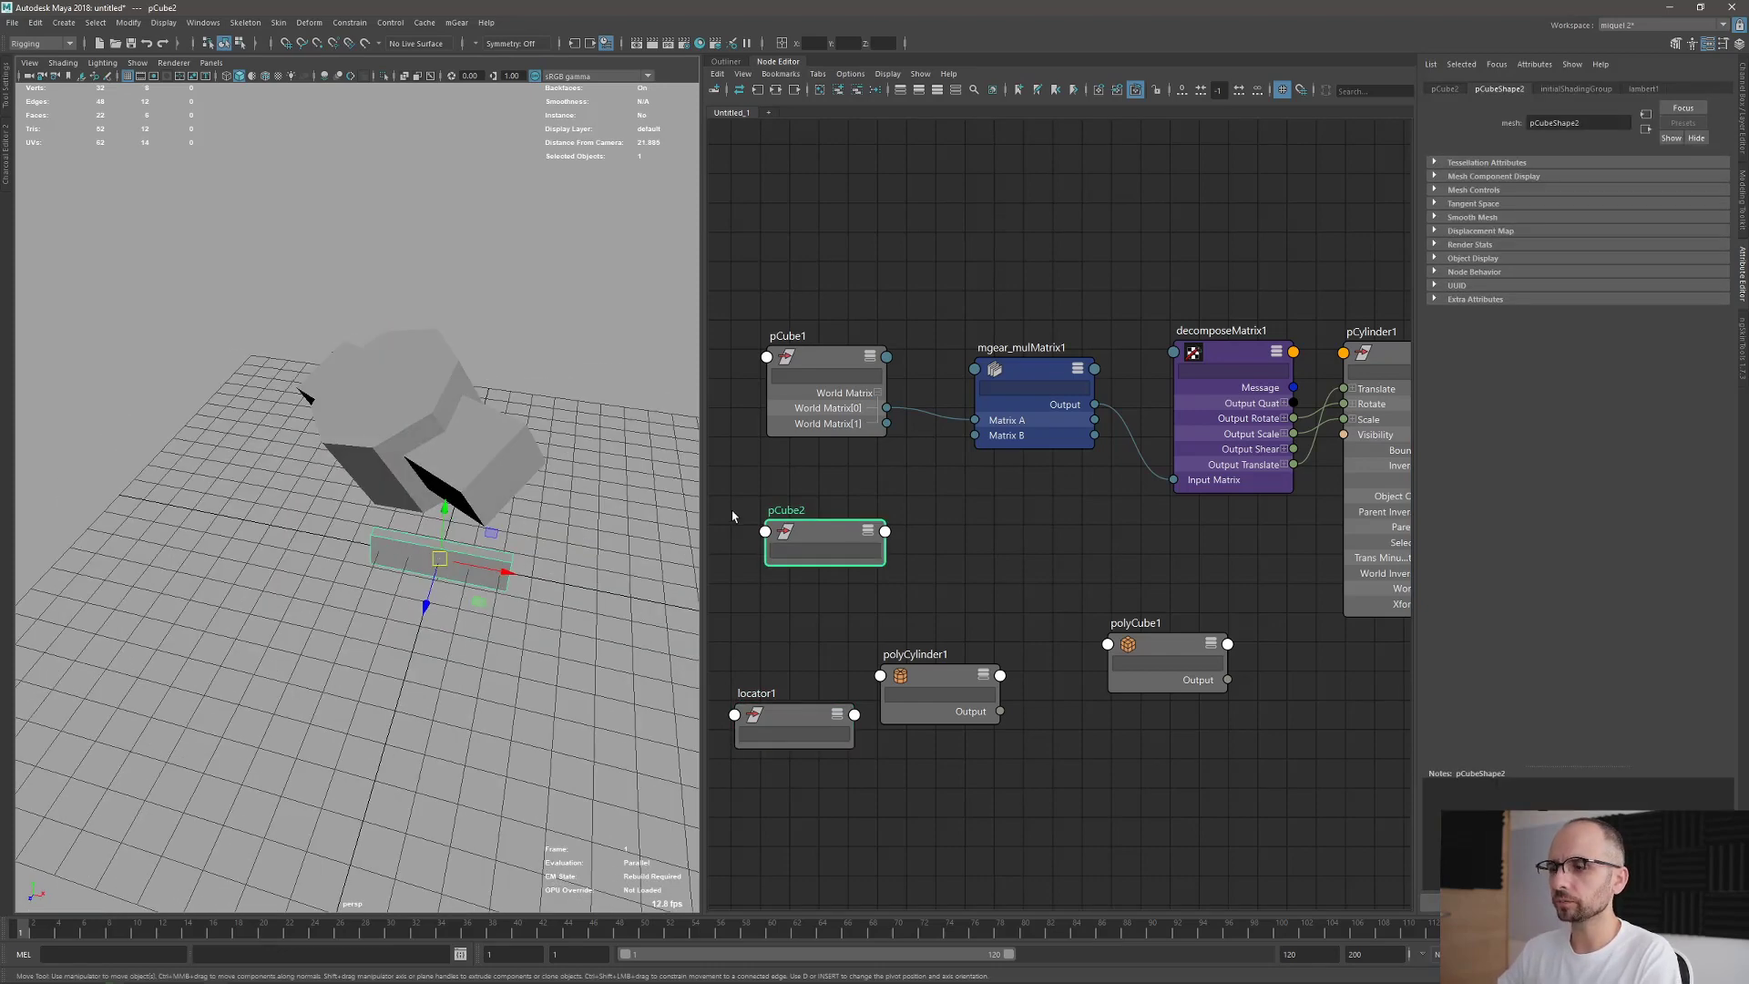
Connect pCube2's World Matrix output to the Matrix B input of mgear_mulMatrix1.
click(733, 516)
click(887, 532)
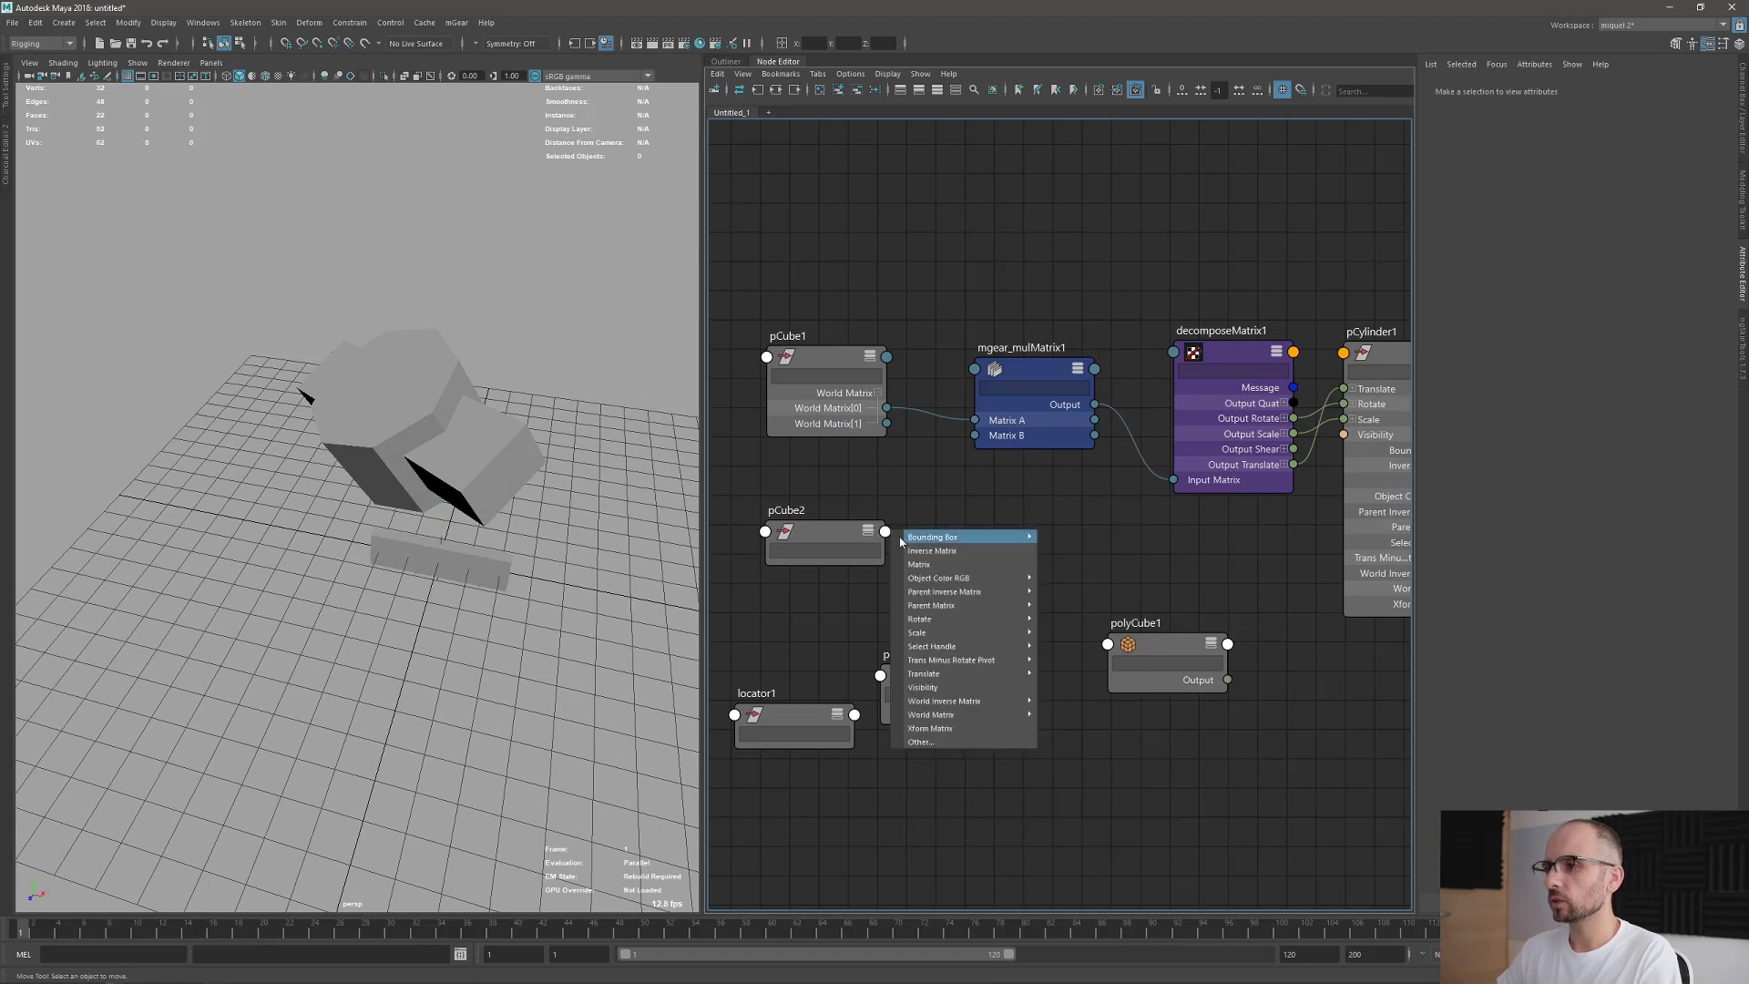
mouse_move(976, 714)
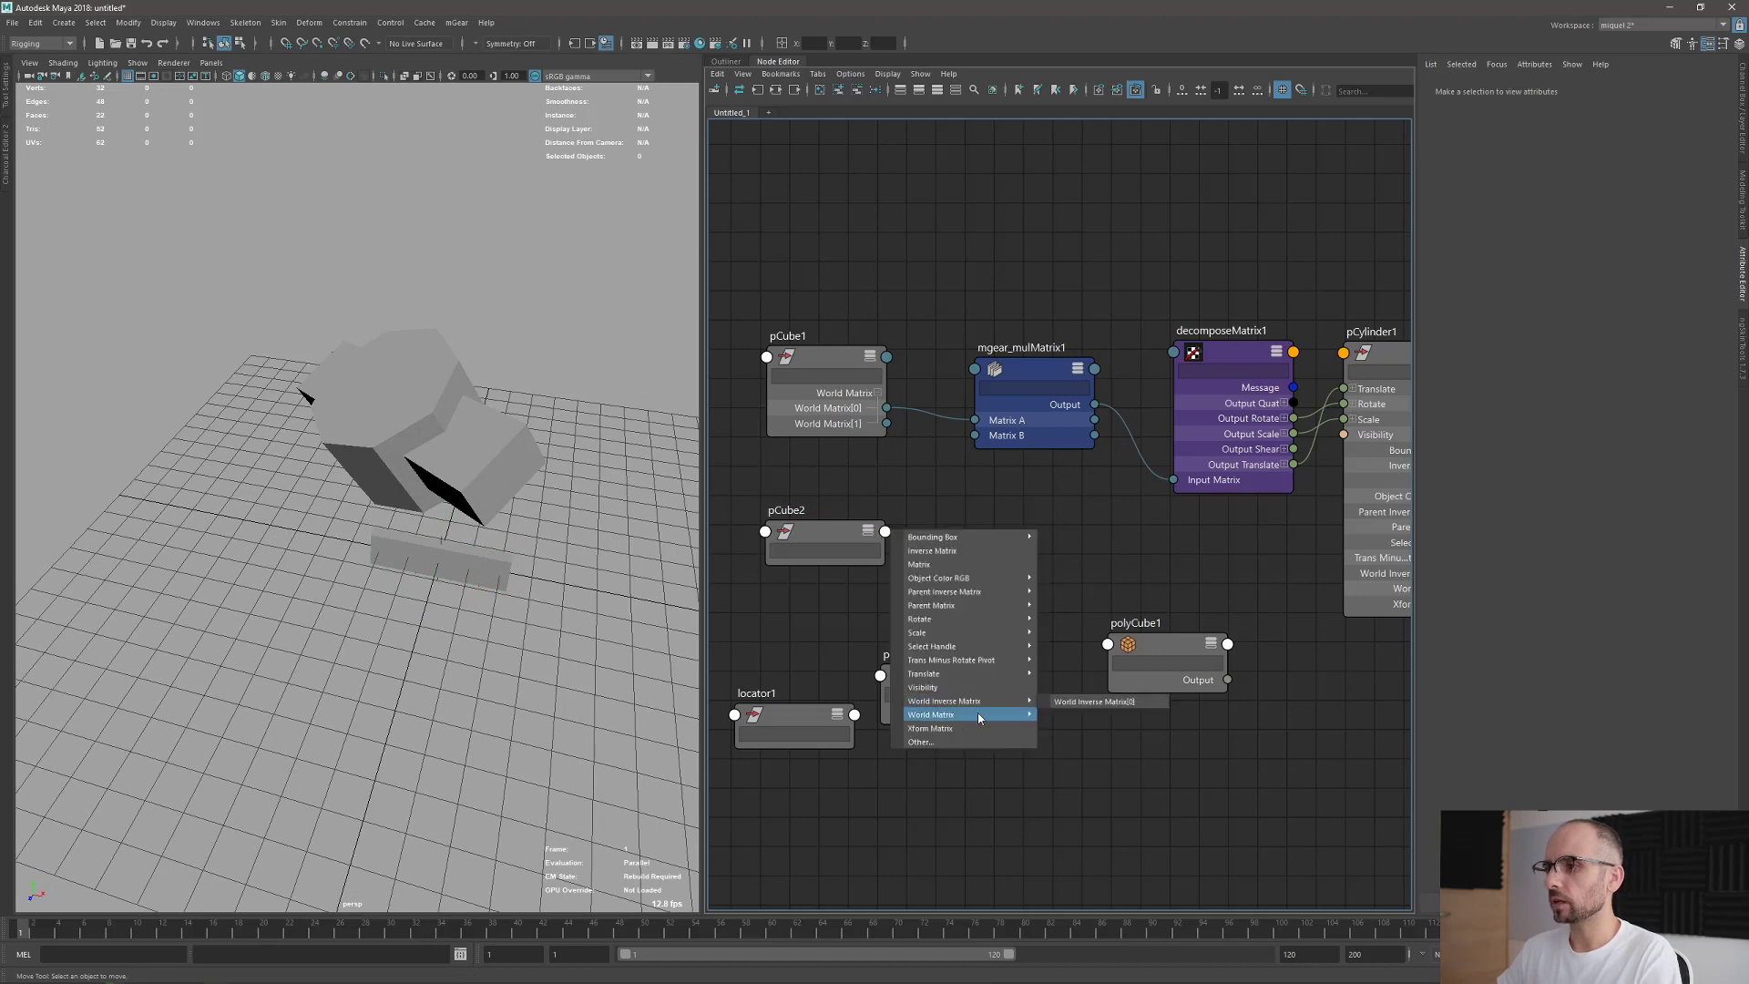
click(1084, 715)
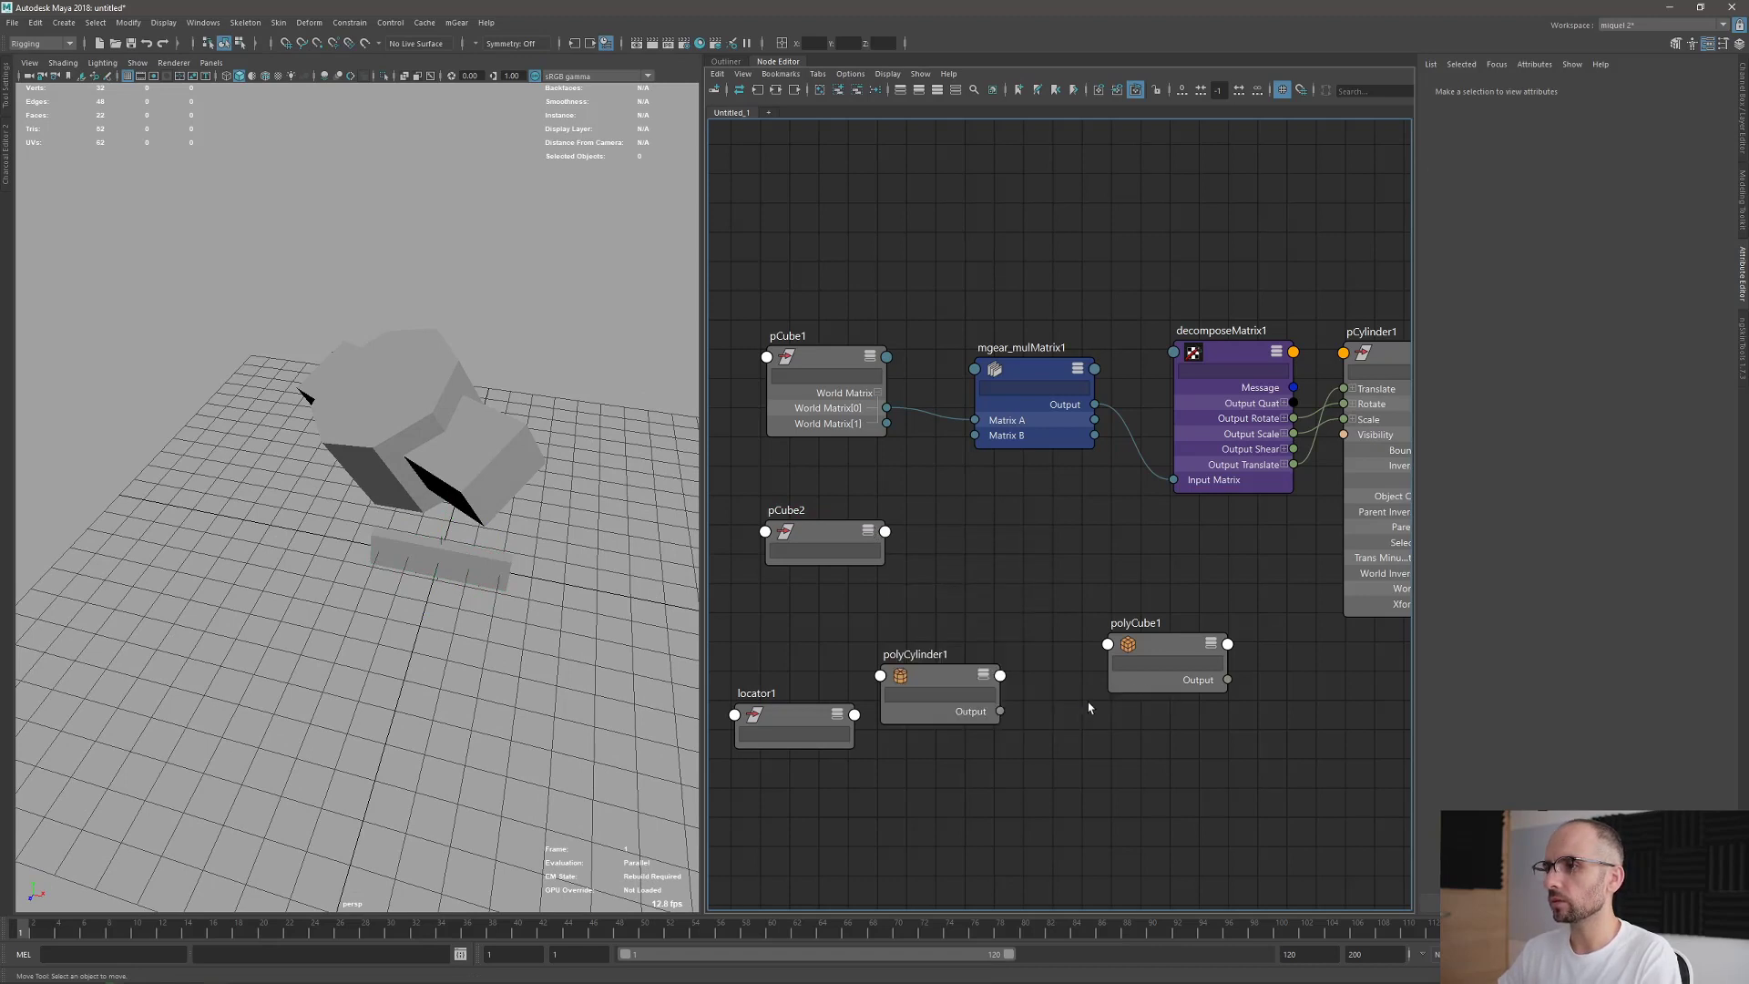
click(977, 436)
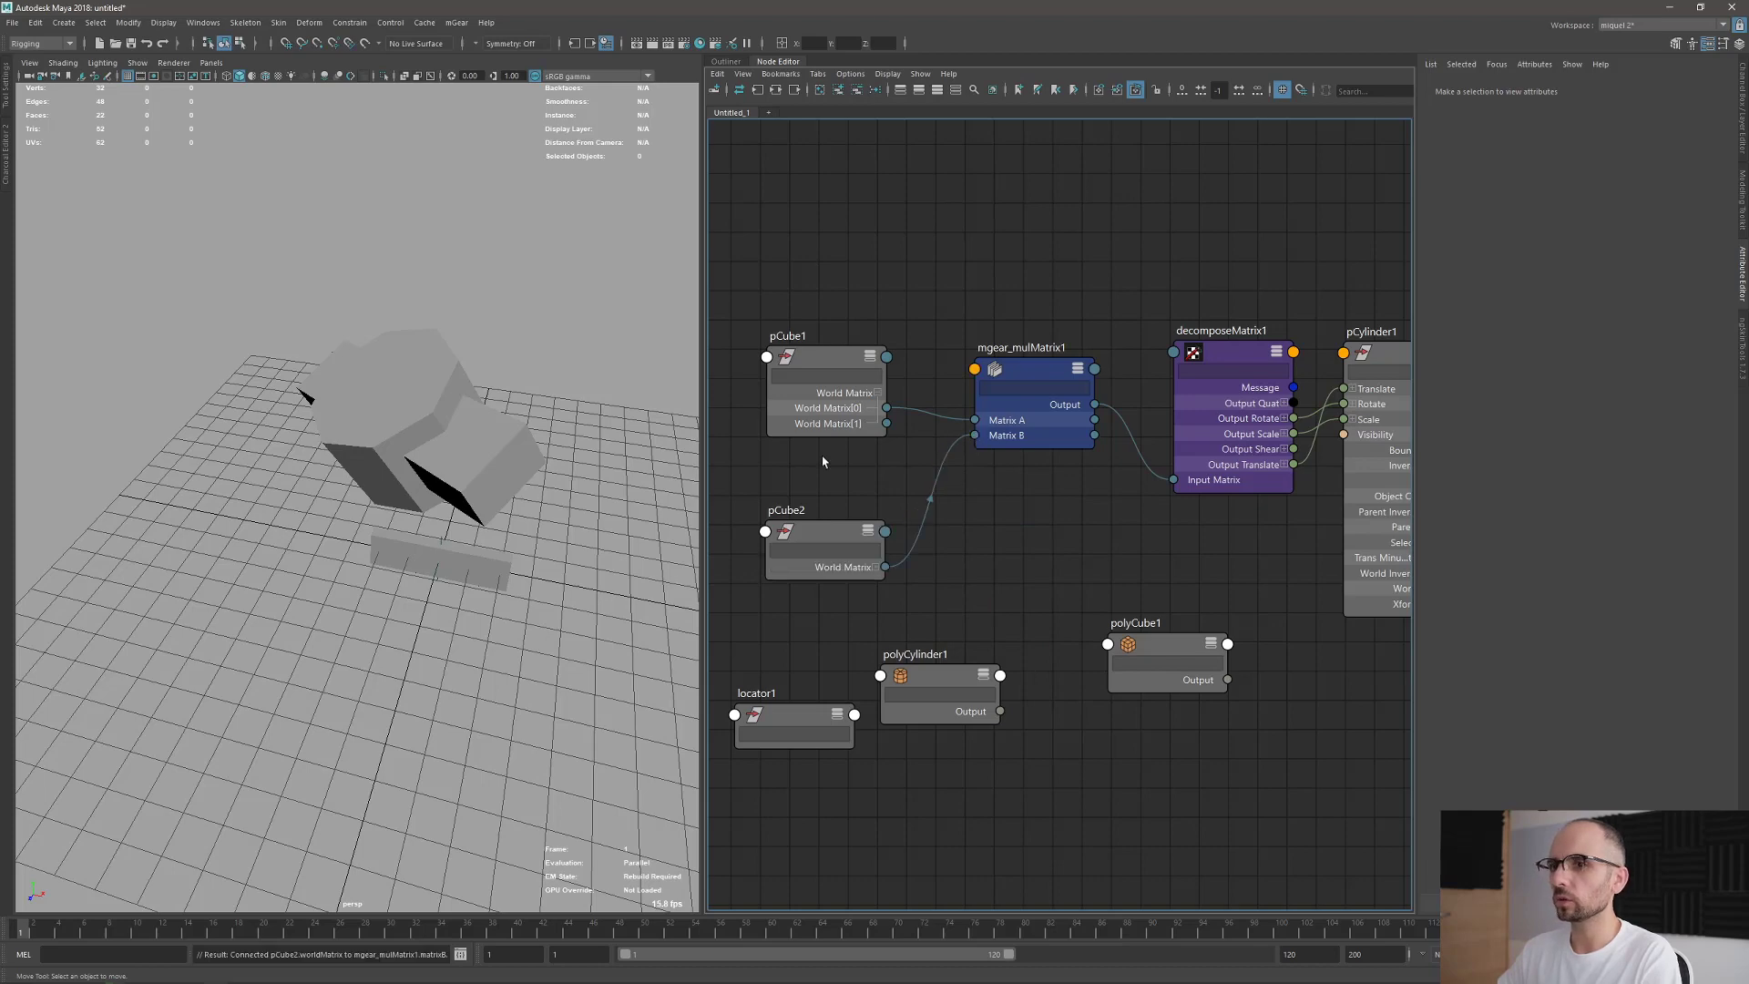
Move pCube2 around the viewport to test how the cylinder responds to the second matrix input.
alt+drag(522, 625, 457, 590)
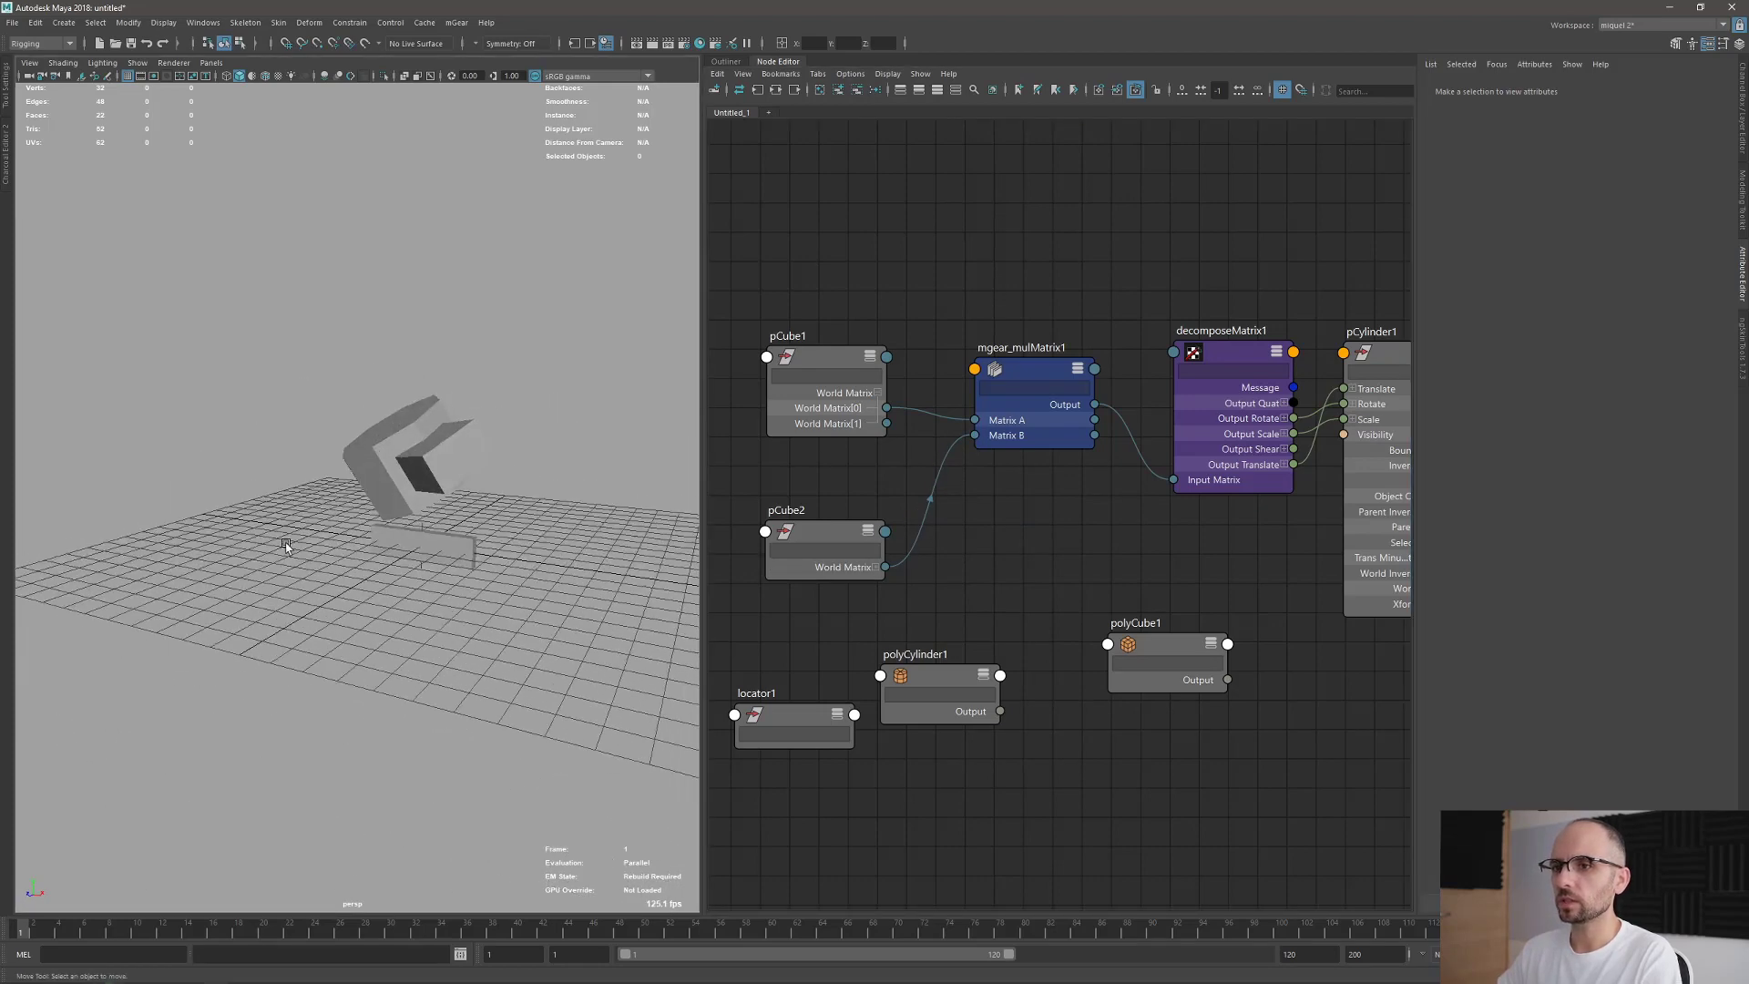
alt+drag(281, 538, 446, 572)
click(461, 535)
alt+middle_drag(461, 536, 495, 558)
key(w)
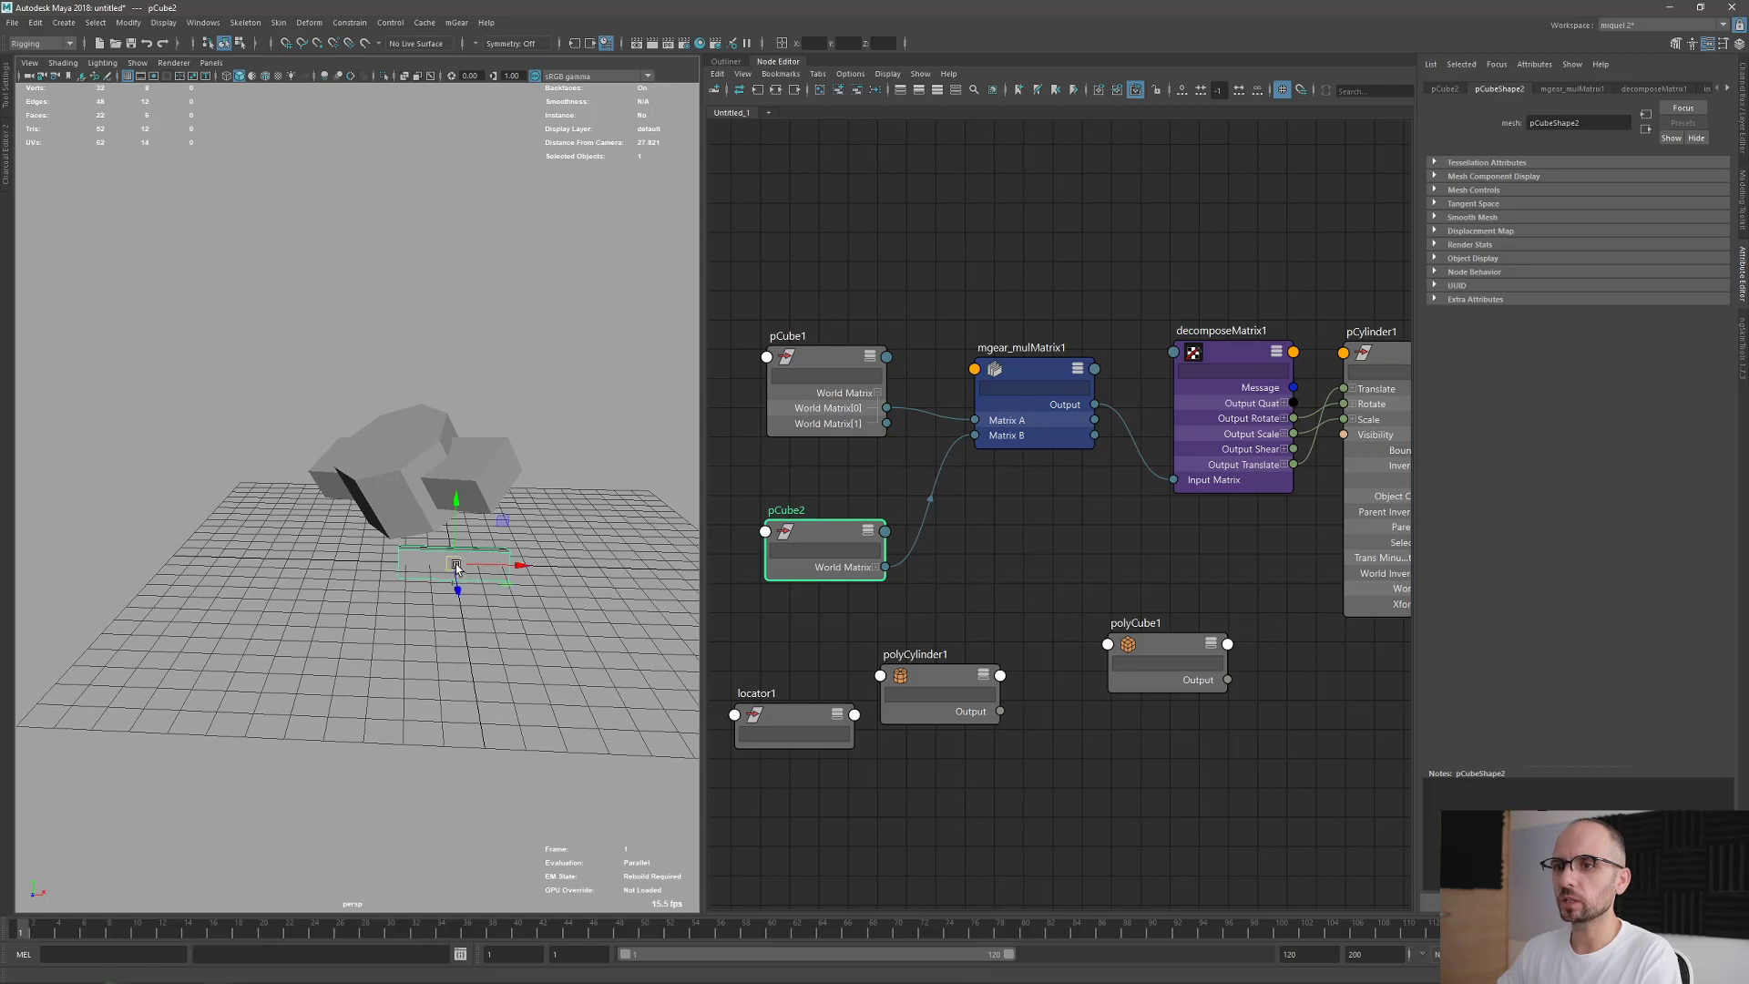
drag(456, 568, 390, 488)
click(438, 492)
click(558, 432)
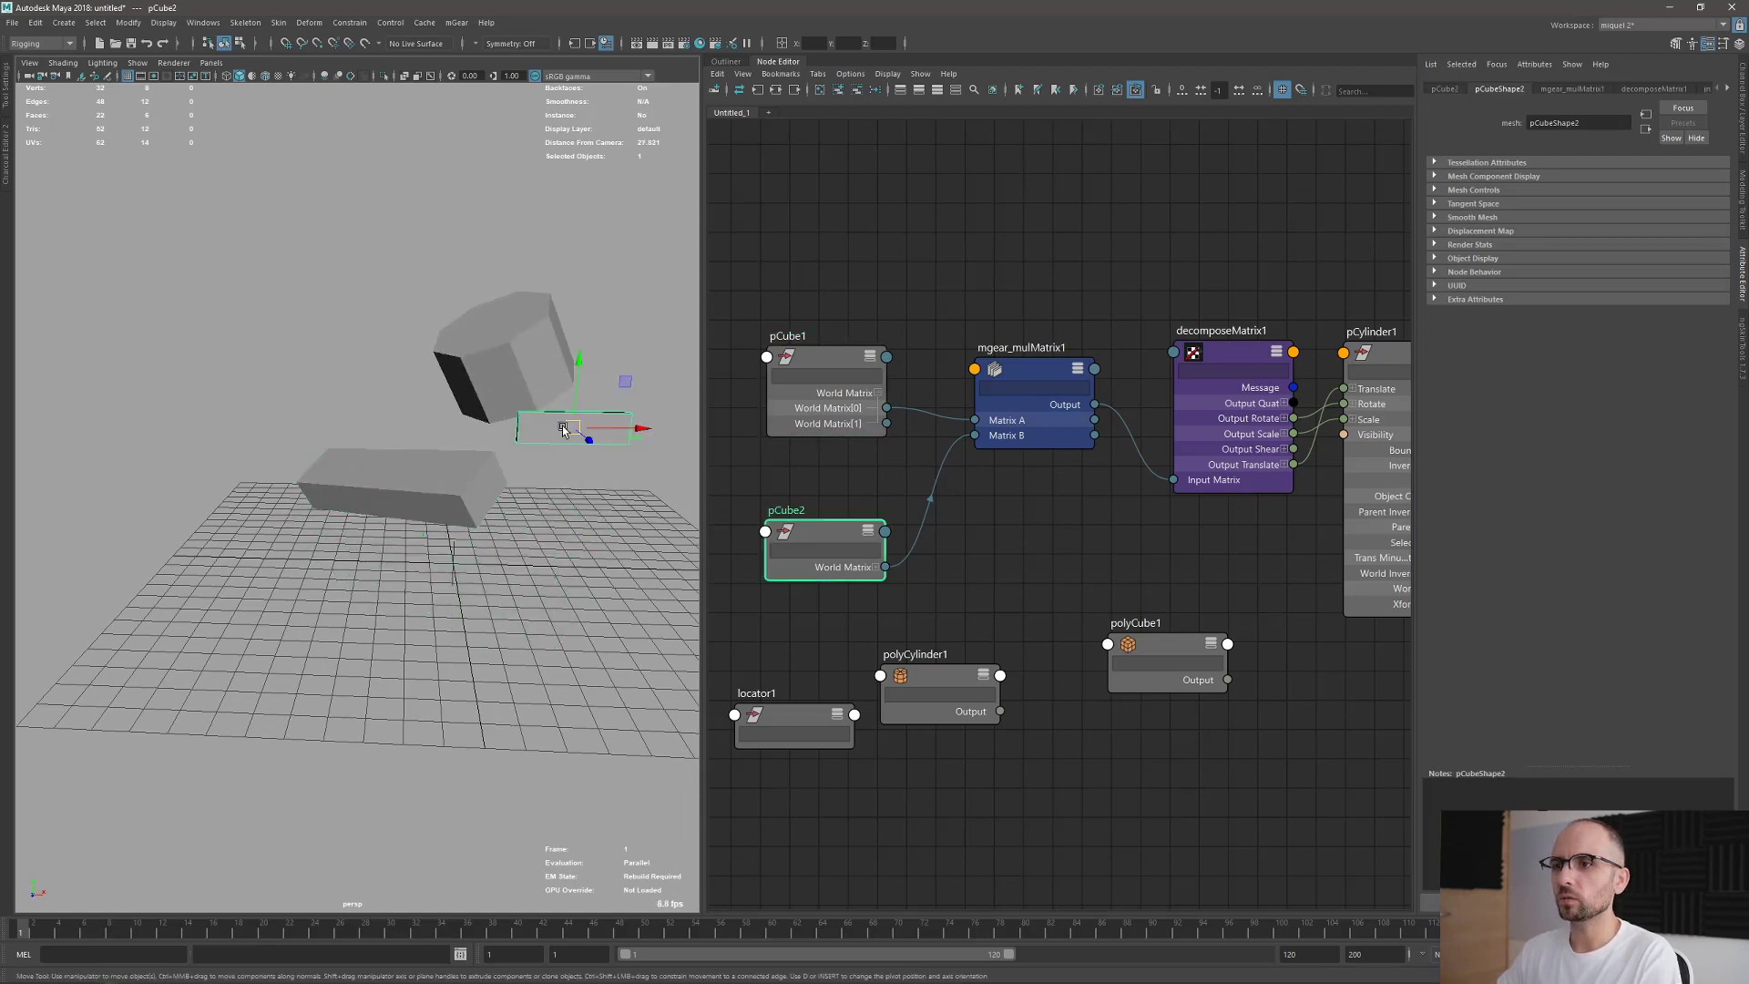
drag(564, 429, 522, 374)
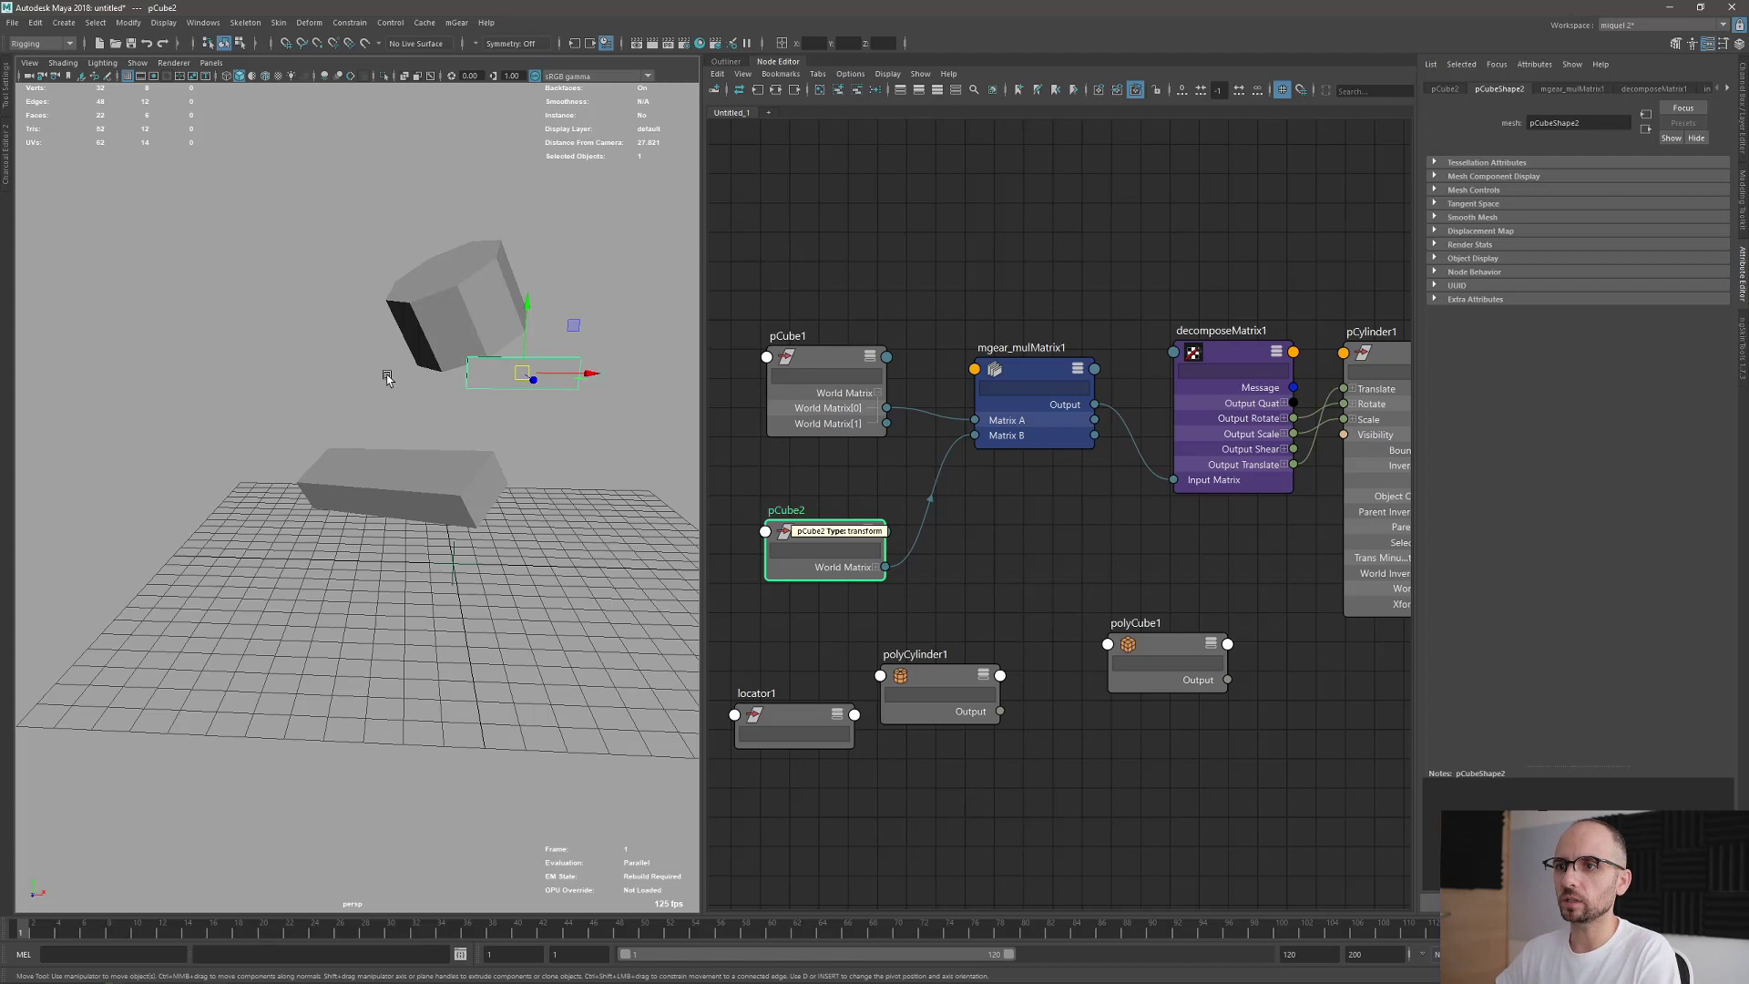
Reset pCube1 and pCube2 to the origin and show pCylinder1's transform values in the Channel Box.
shift+click(435, 481)
key(ctrl+shift+r)
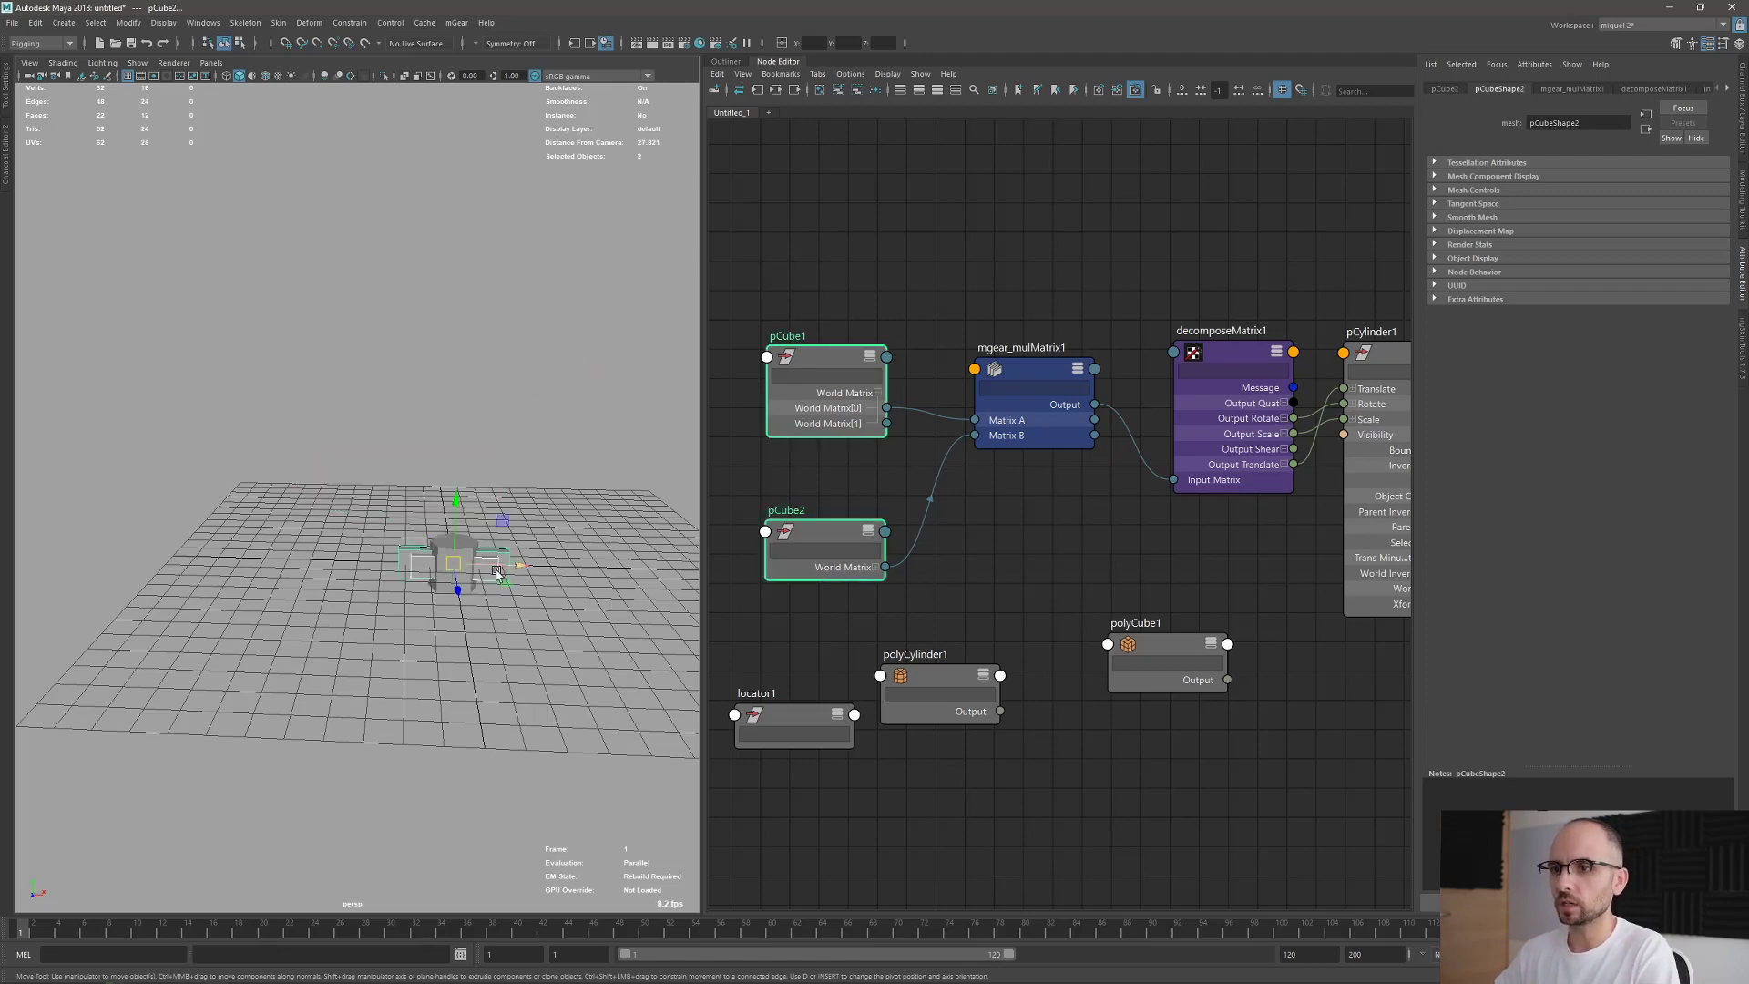
alt+right_drag(499, 583, 602, 656)
alt+middle_drag(601, 692, 395, 547)
alt+drag(395, 546, 556, 414)
key(ctrl+a)
click(556, 414)
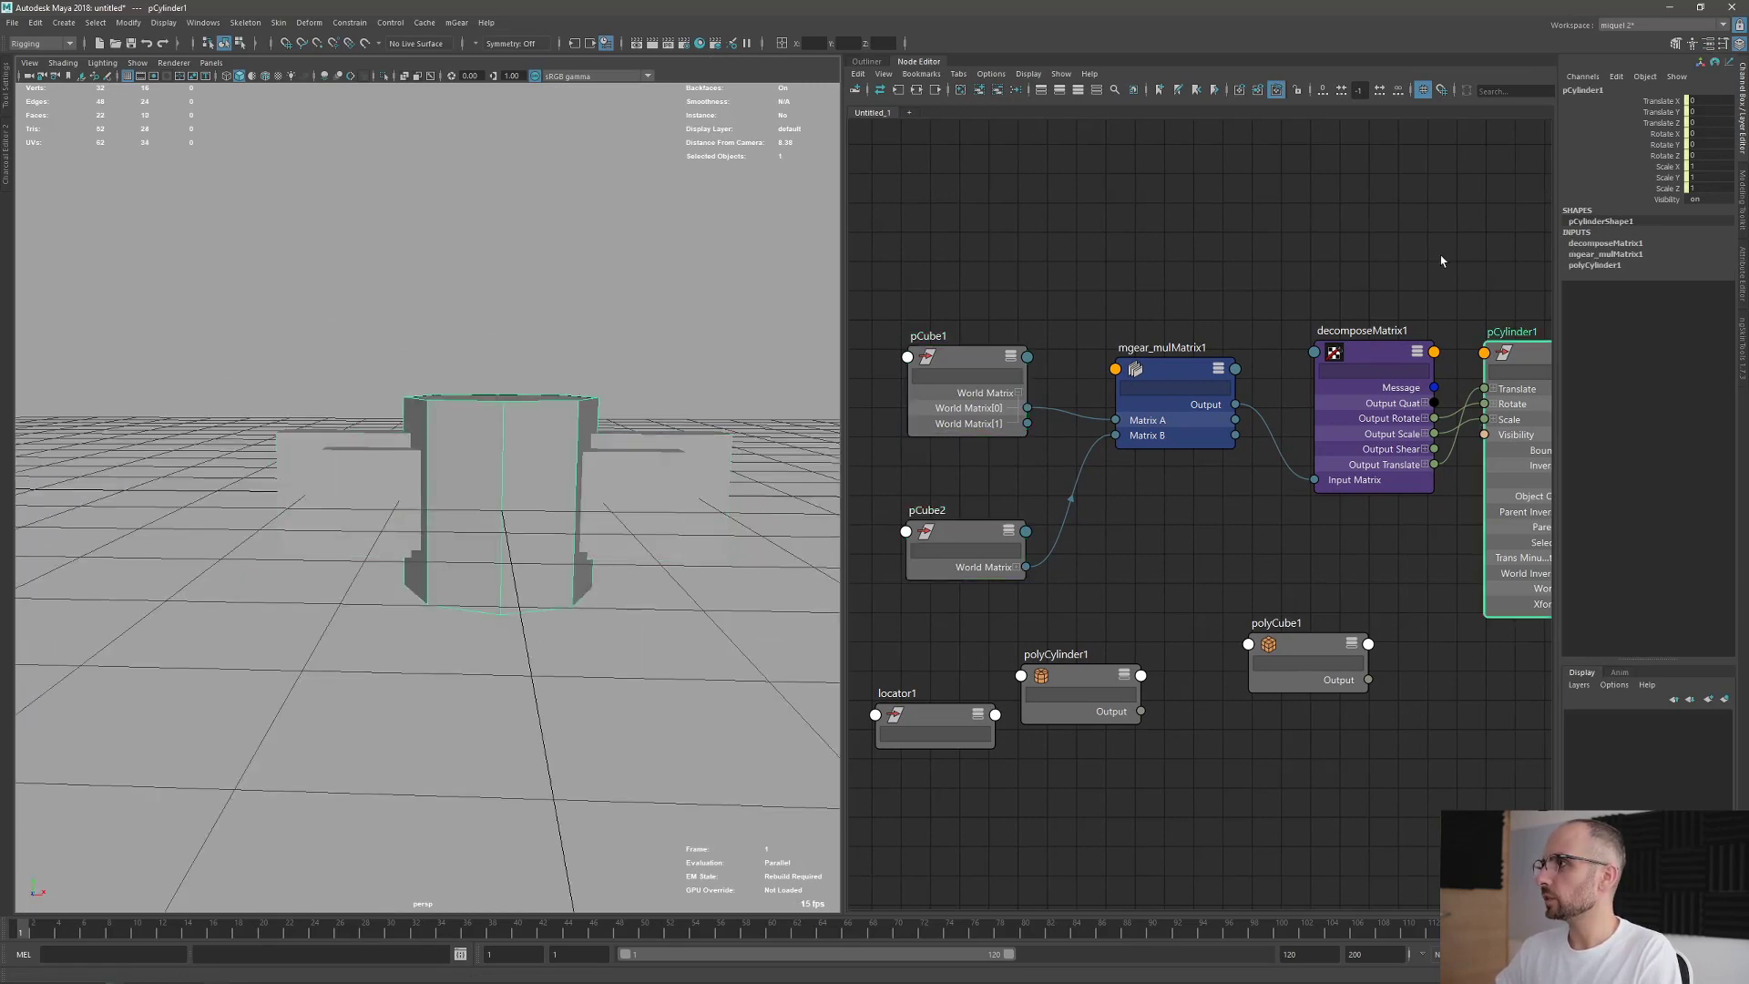
Raise pCube1 and set its Translate Y to 3.
click(650, 458)
drag(502, 455, 502, 360)
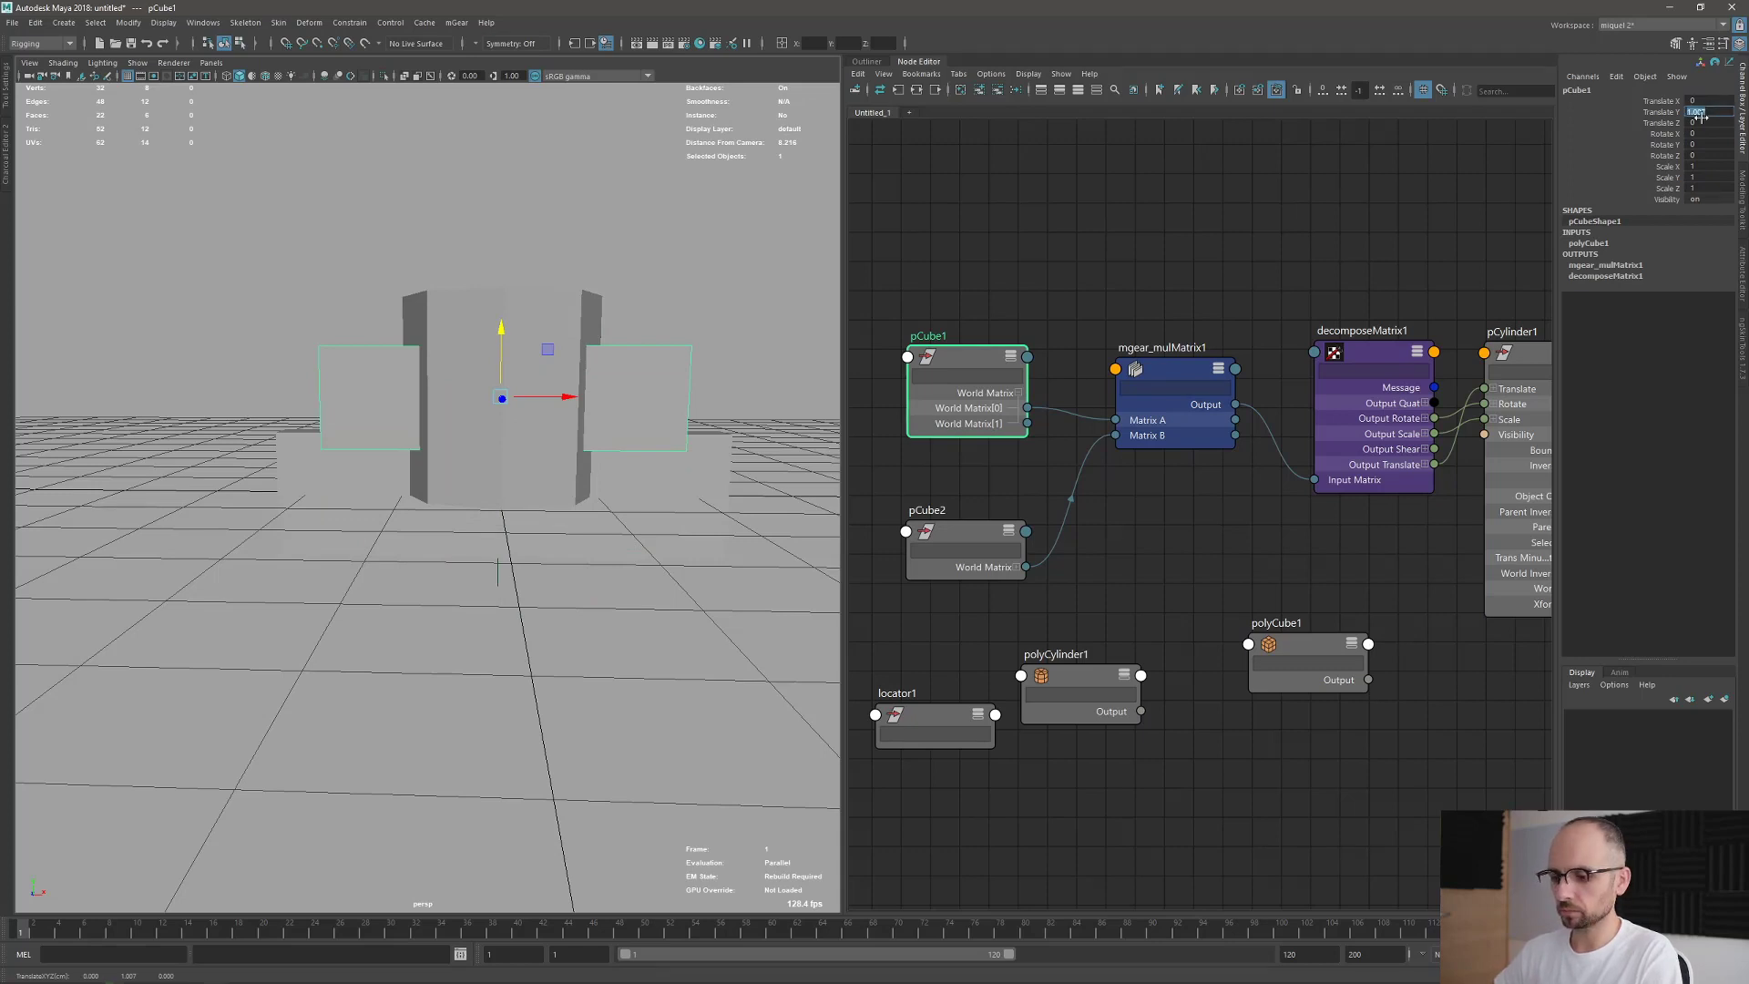
text(3)
key(Return)
Set pCube2's Translate Y to 2 and select pCylinder1 to check its resulting Translate Y.
click(728, 458)
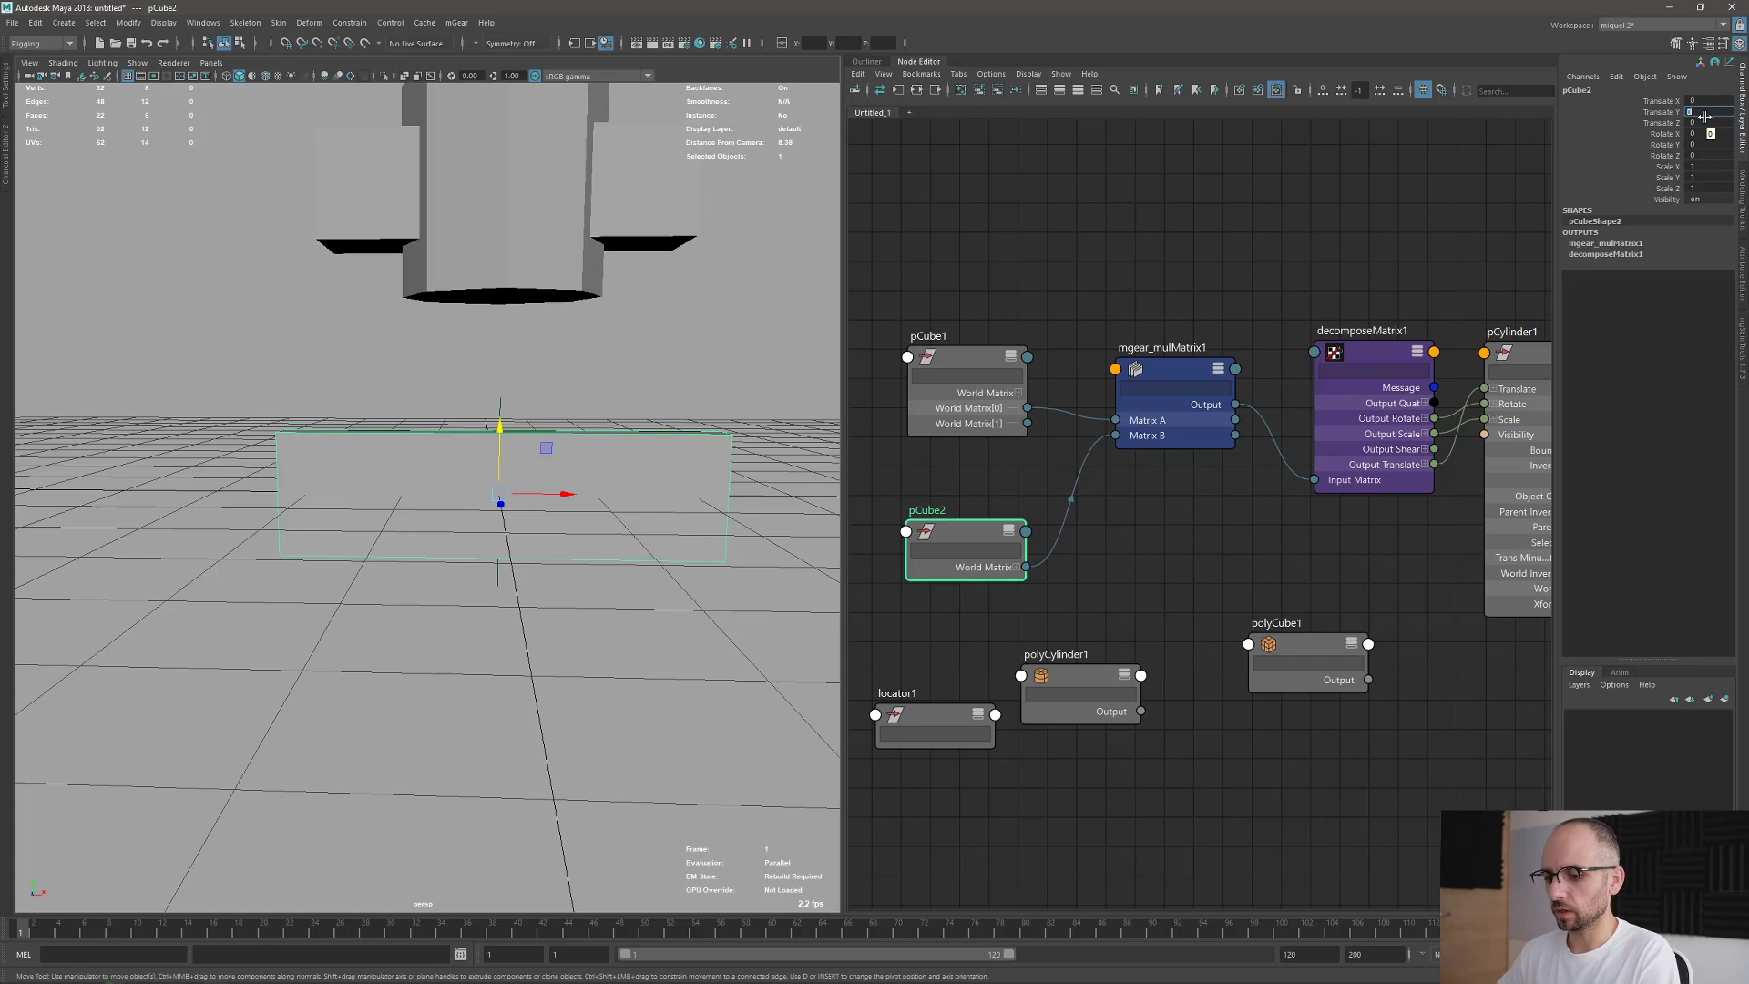
text(2)
key(Return)
alt+drag(461, 309, 410, 529)
key(q)
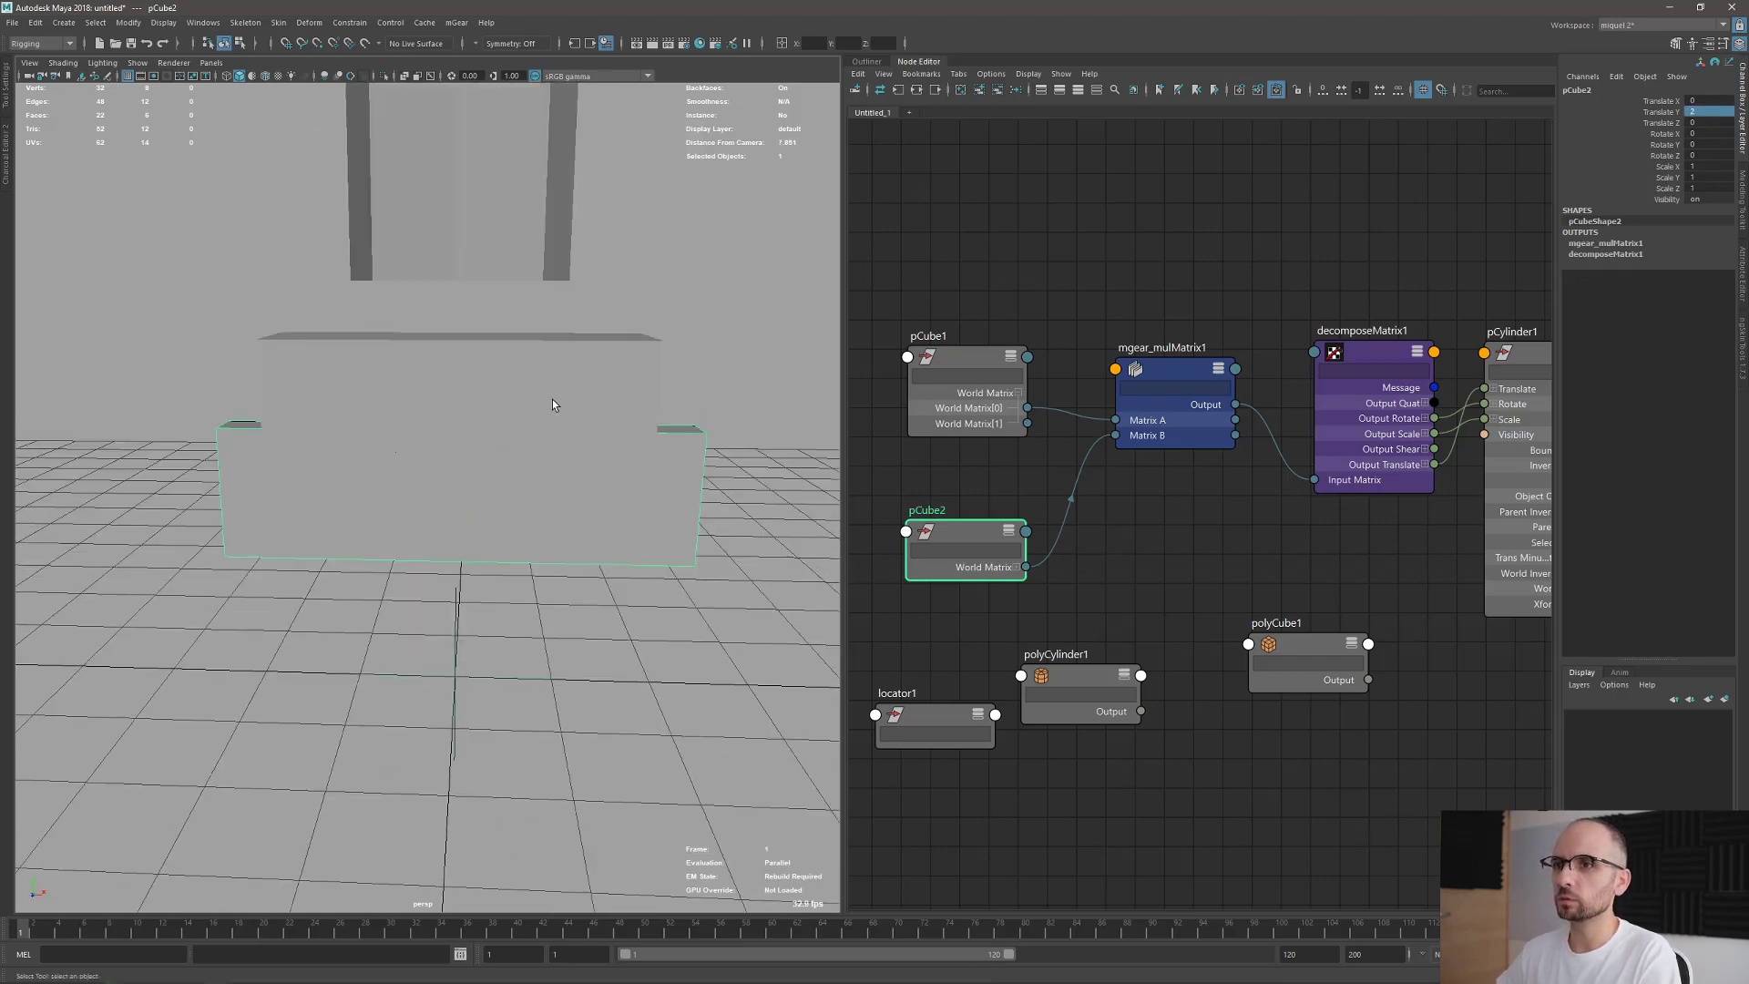
click(552, 401)
click(461, 161)
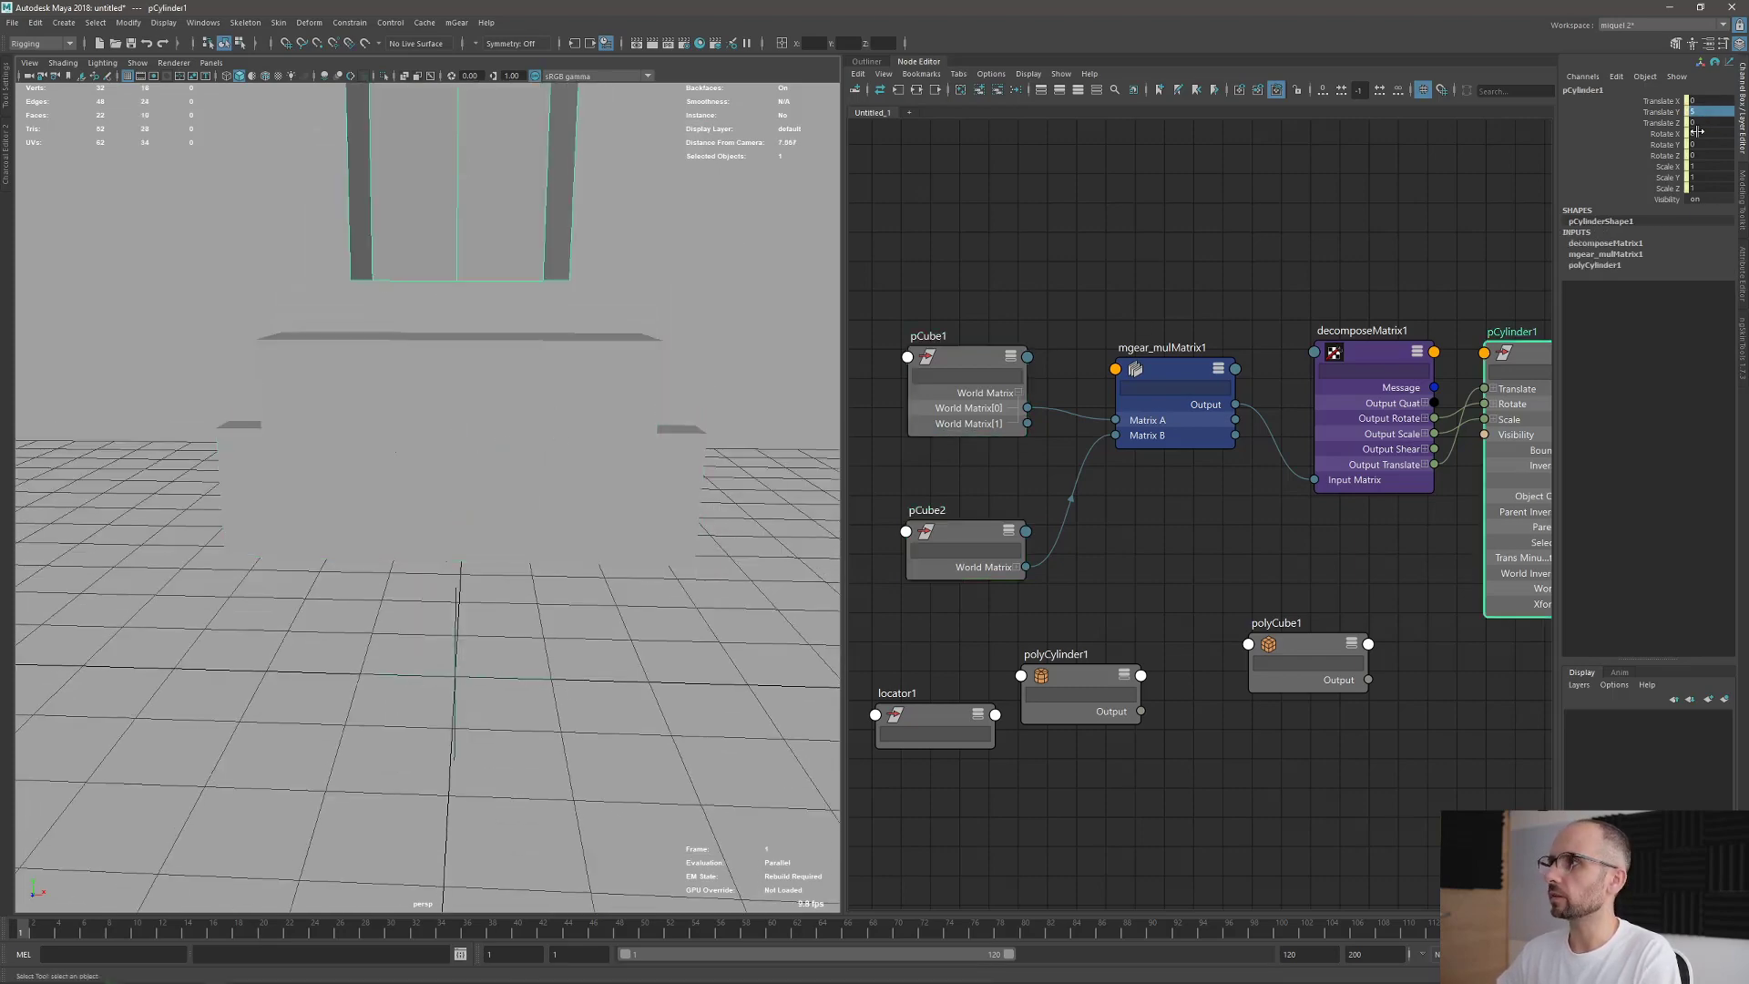
Move pCube1 and pCube2 freely to test how their combined translations drive the cylinder.
scroll(350, 517, down, 5)
mouse_move(566, 516)
alt+mouse_down()
mouse_move(455, 574)
mouse_move(566, 516)
alt+mouse_up()
click(510, 459)
key(w)
drag(450, 450, 660, 387)
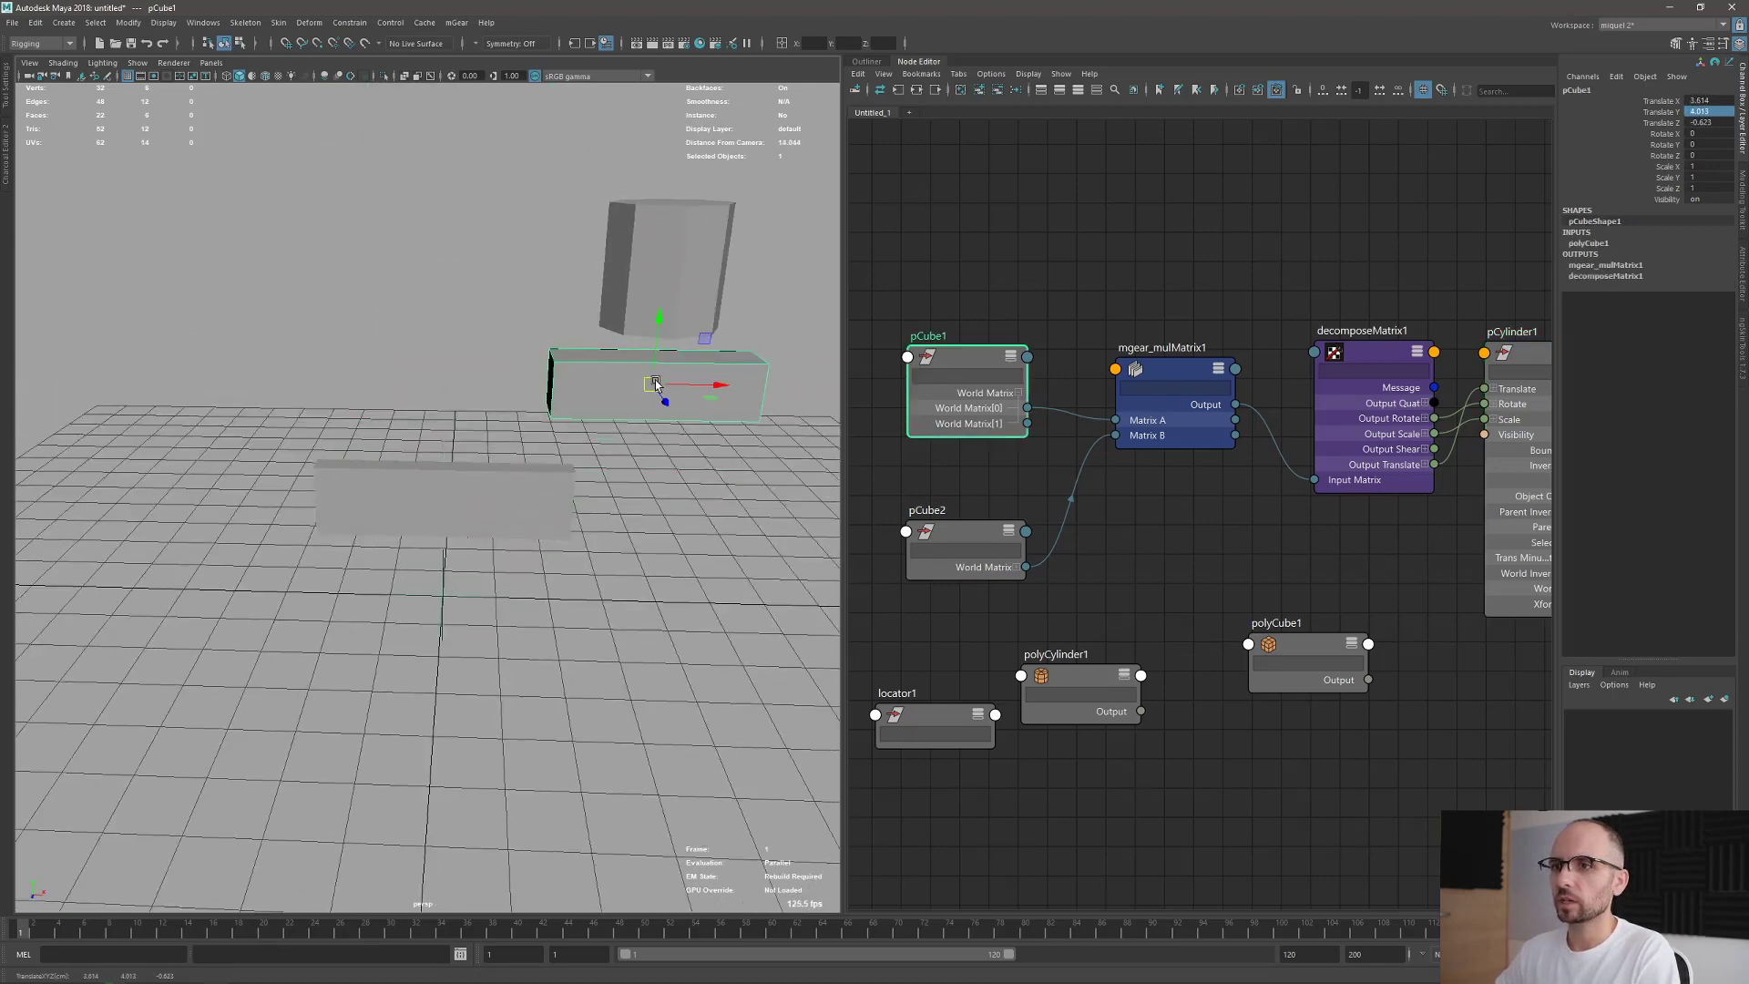
click(443, 493)
drag(443, 494, 401, 427)
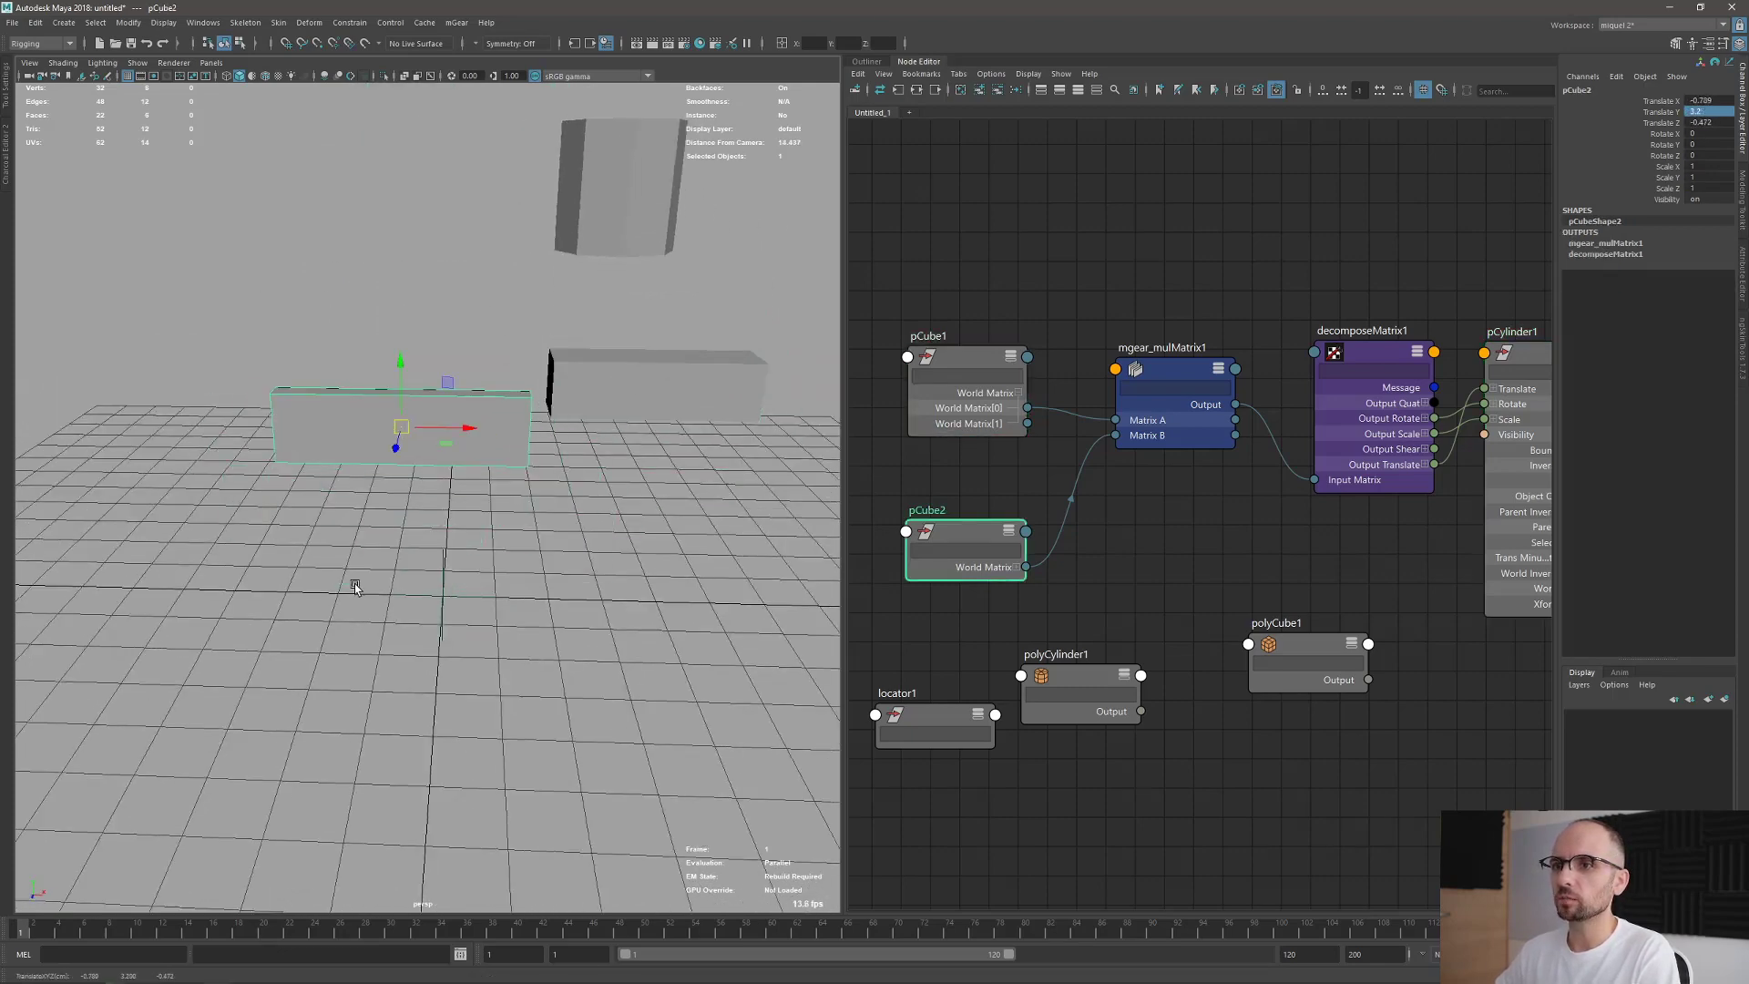
click(653, 364)
Move locator1 slightly off the origin to test its effect on the parented cylinder.
click(449, 601)
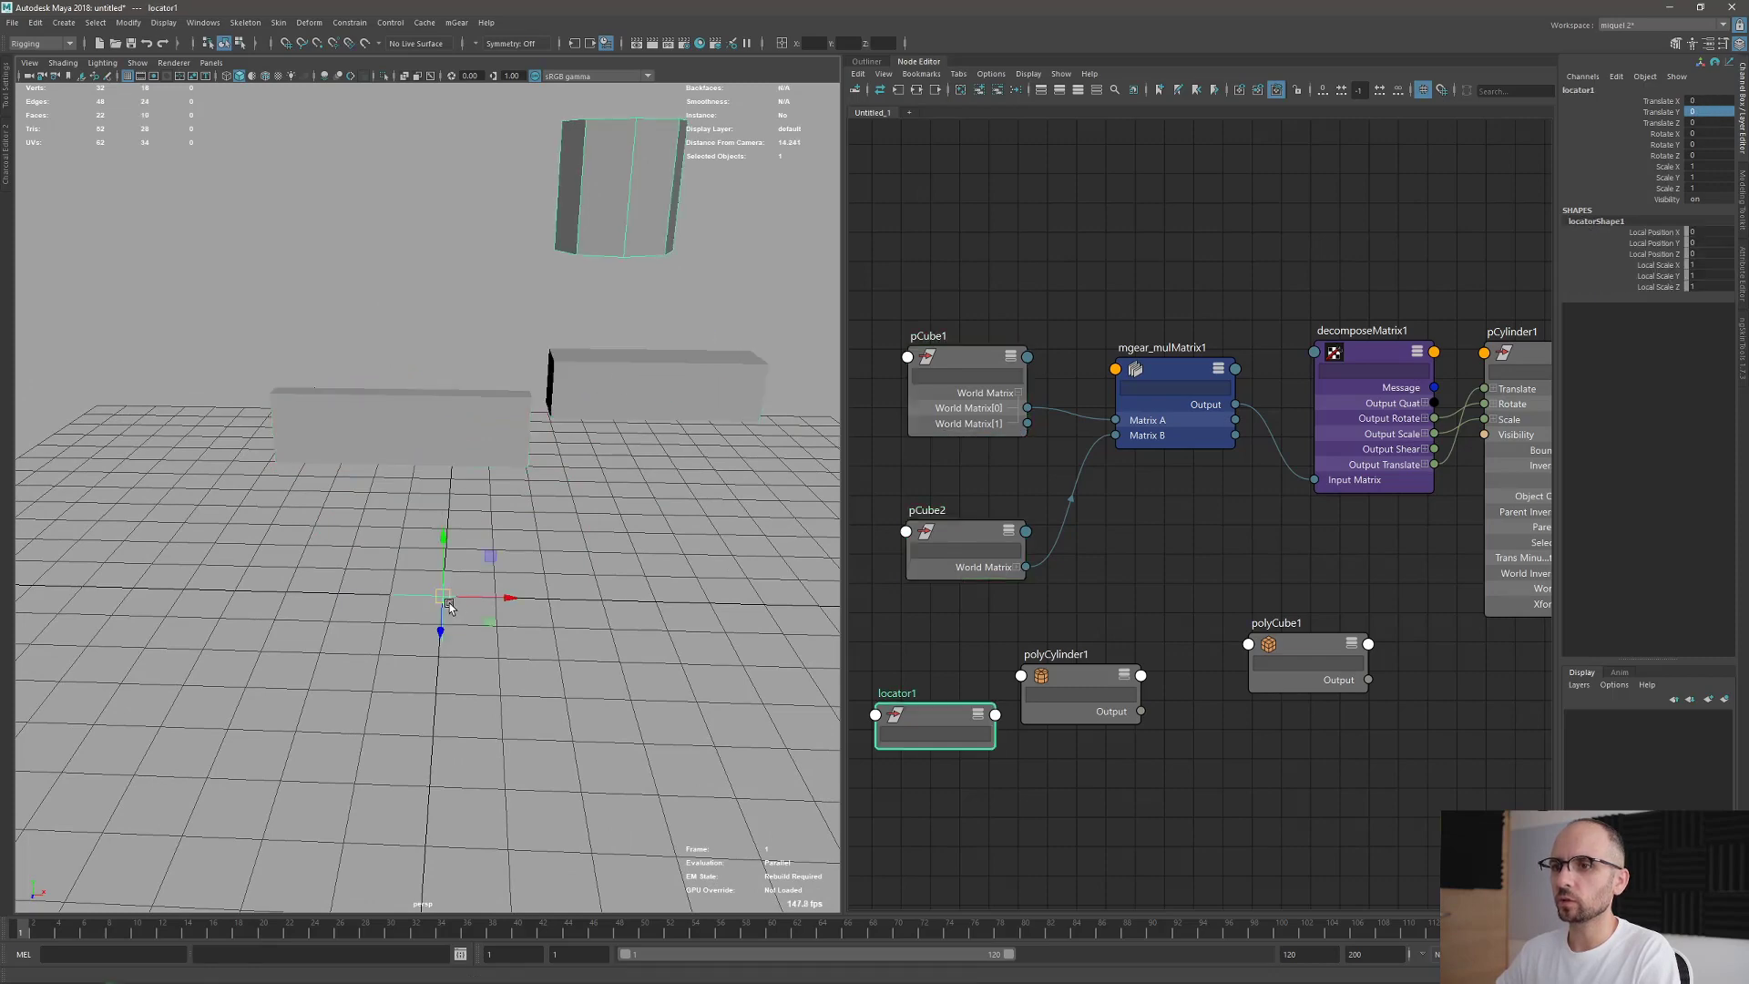
mouse_move(445, 597)
mouse_down()
mouse_move(561, 553)
mouse_move(471, 608)
mouse_move(467, 592)
mouse_up()
alt+right_drag(600, 510, 526, 447)
alt+middle_drag(526, 443, 449, 527)
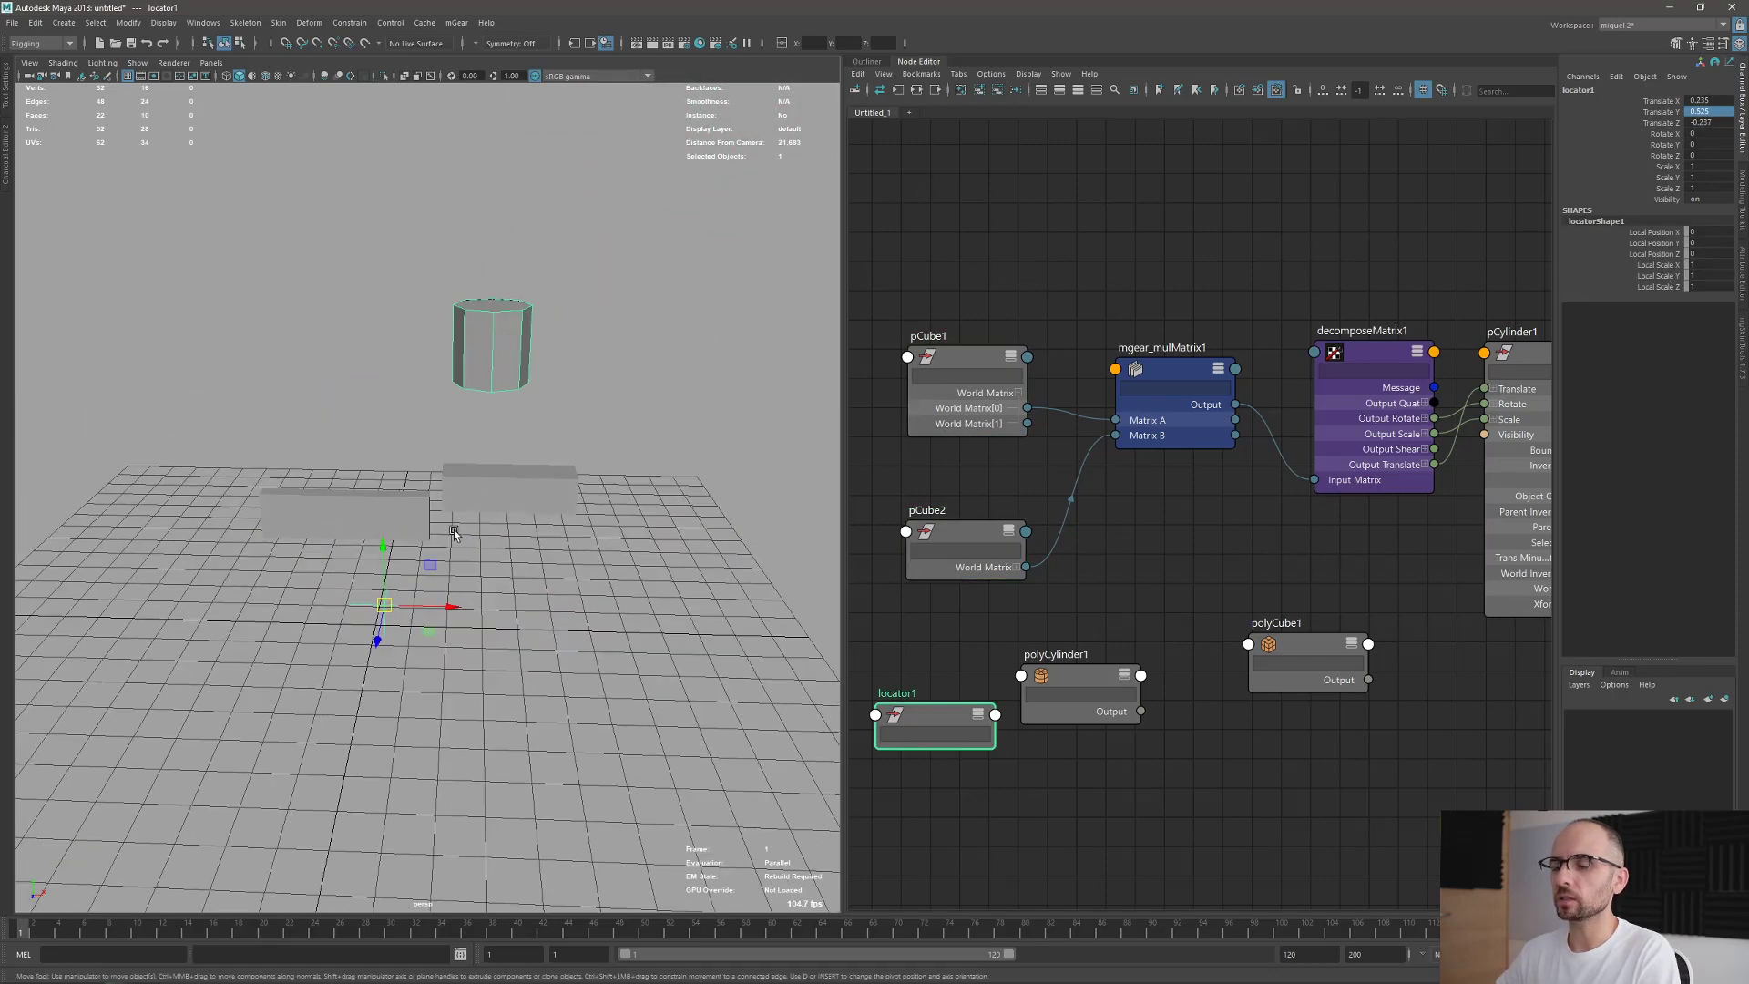
Try rotating locator1 to test its effect on the parented cylinder, and undo the rotation.
key(q)
click(403, 515)
click(508, 480)
click(474, 506)
key(e)
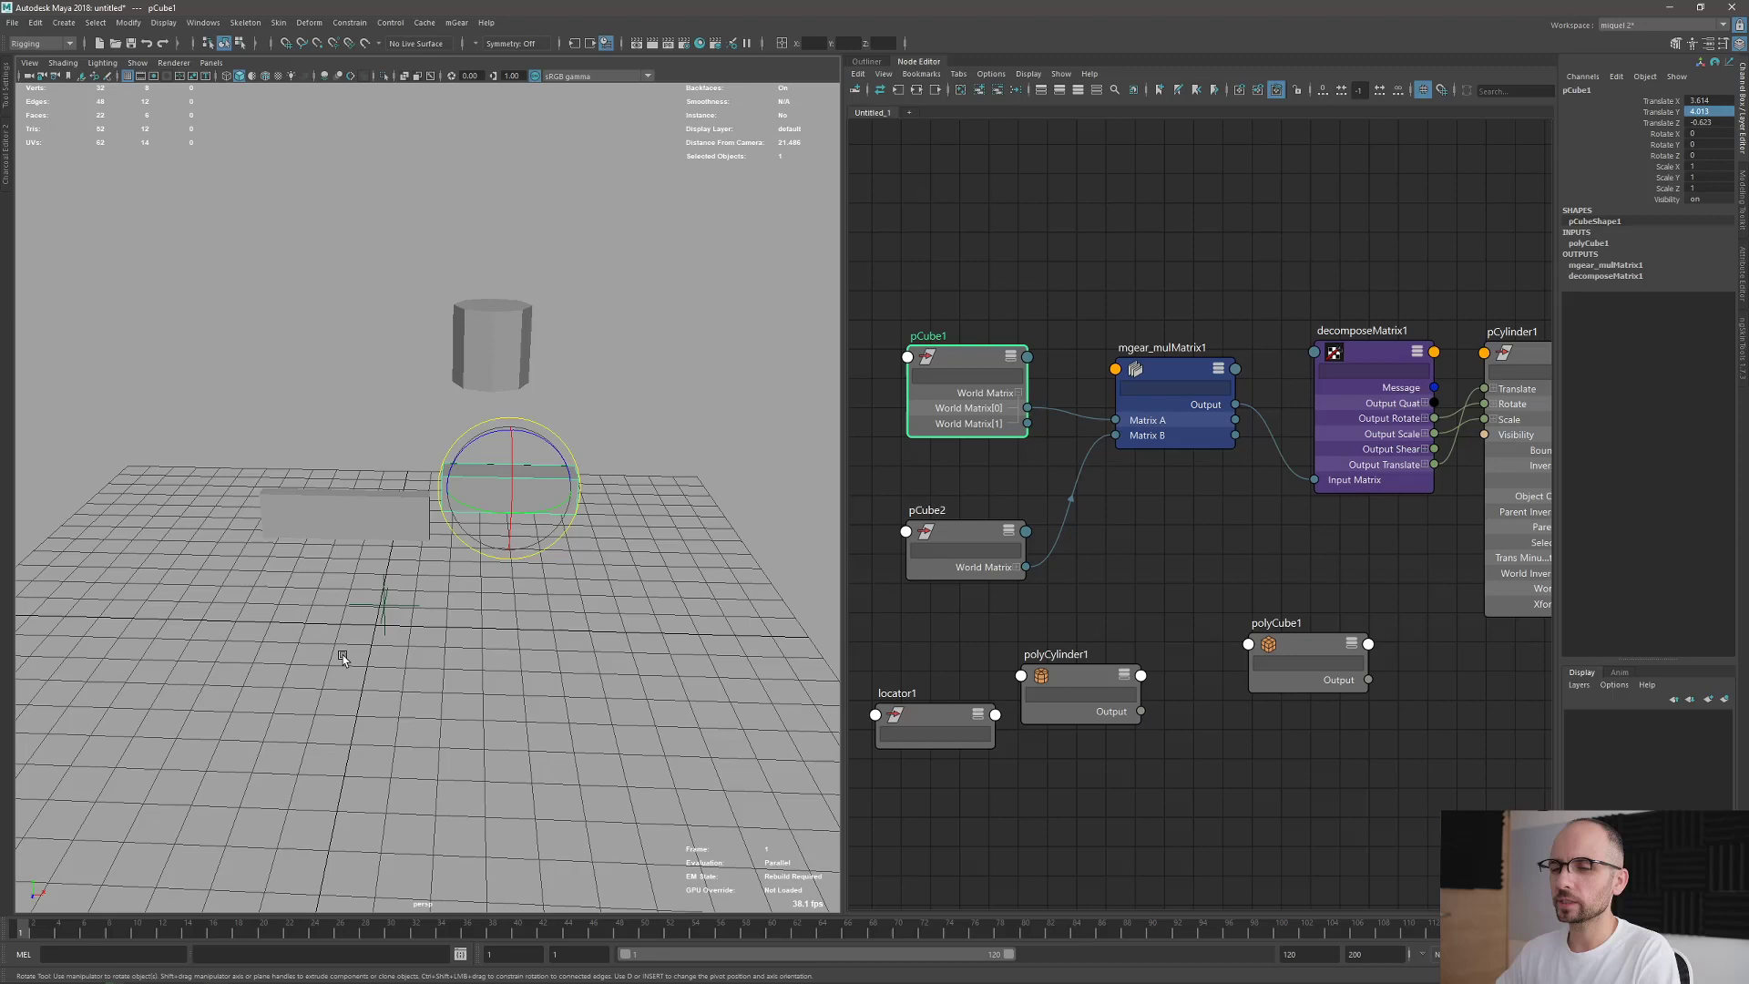
click(401, 609)
drag(407, 550, 538, 521)
key(ctrl+z)
Rotate pCube1 and pCube2 to test the cylinder's combined rotation, and undo the test rotations.
click(497, 489)
click(387, 510)
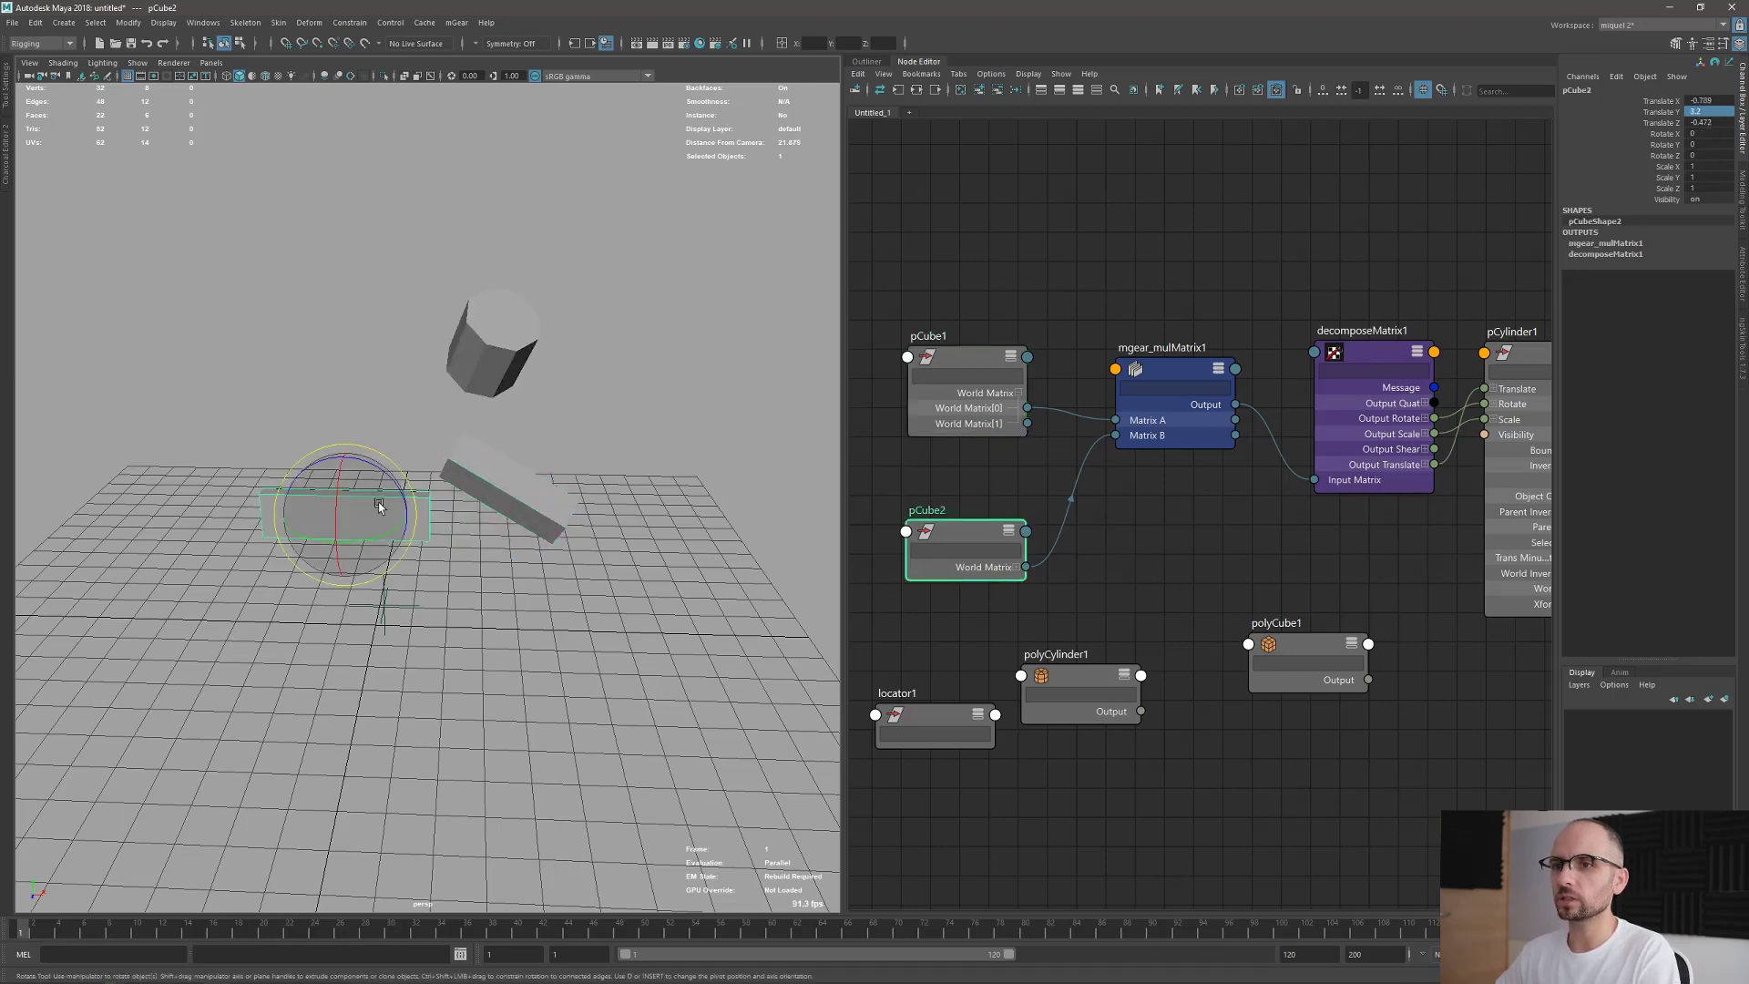
drag(379, 507, 386, 564)
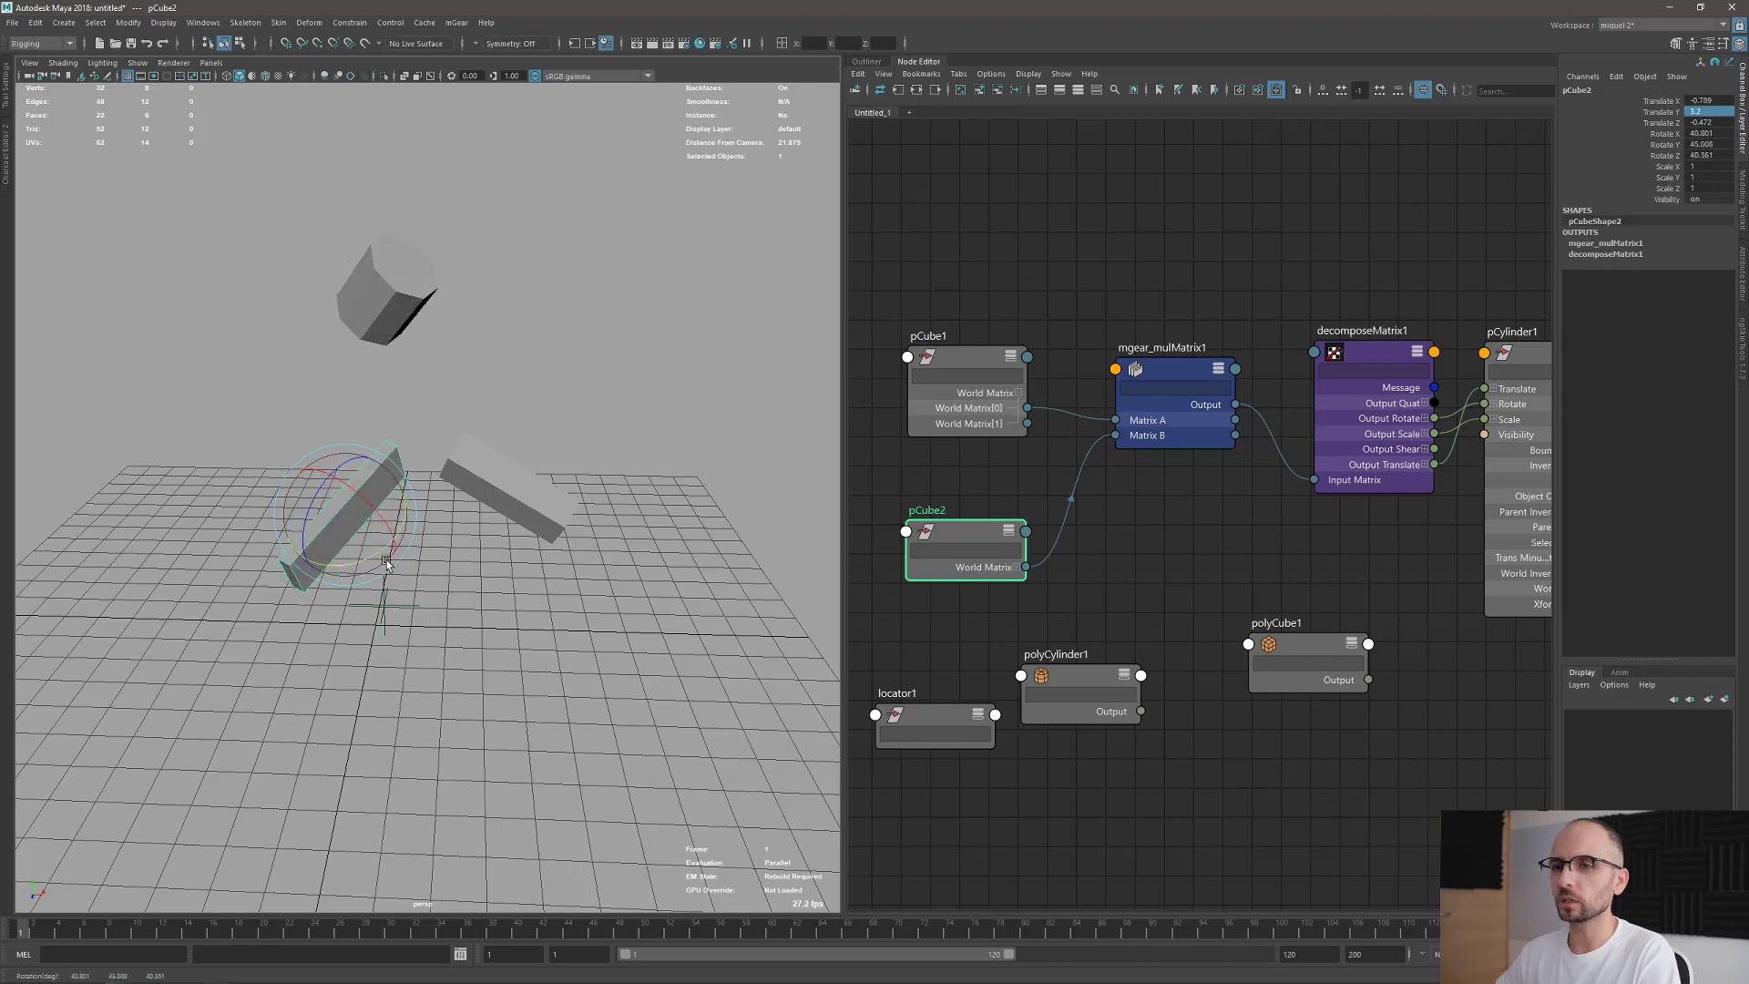
key(ctrl+z)
Rotate pCube1 and pCube2 slightly in turn to compare the cylinder's orientation, and clear the selection.
click(510, 481)
drag(496, 479, 494, 510)
click(363, 506)
drag(389, 493, 448, 511)
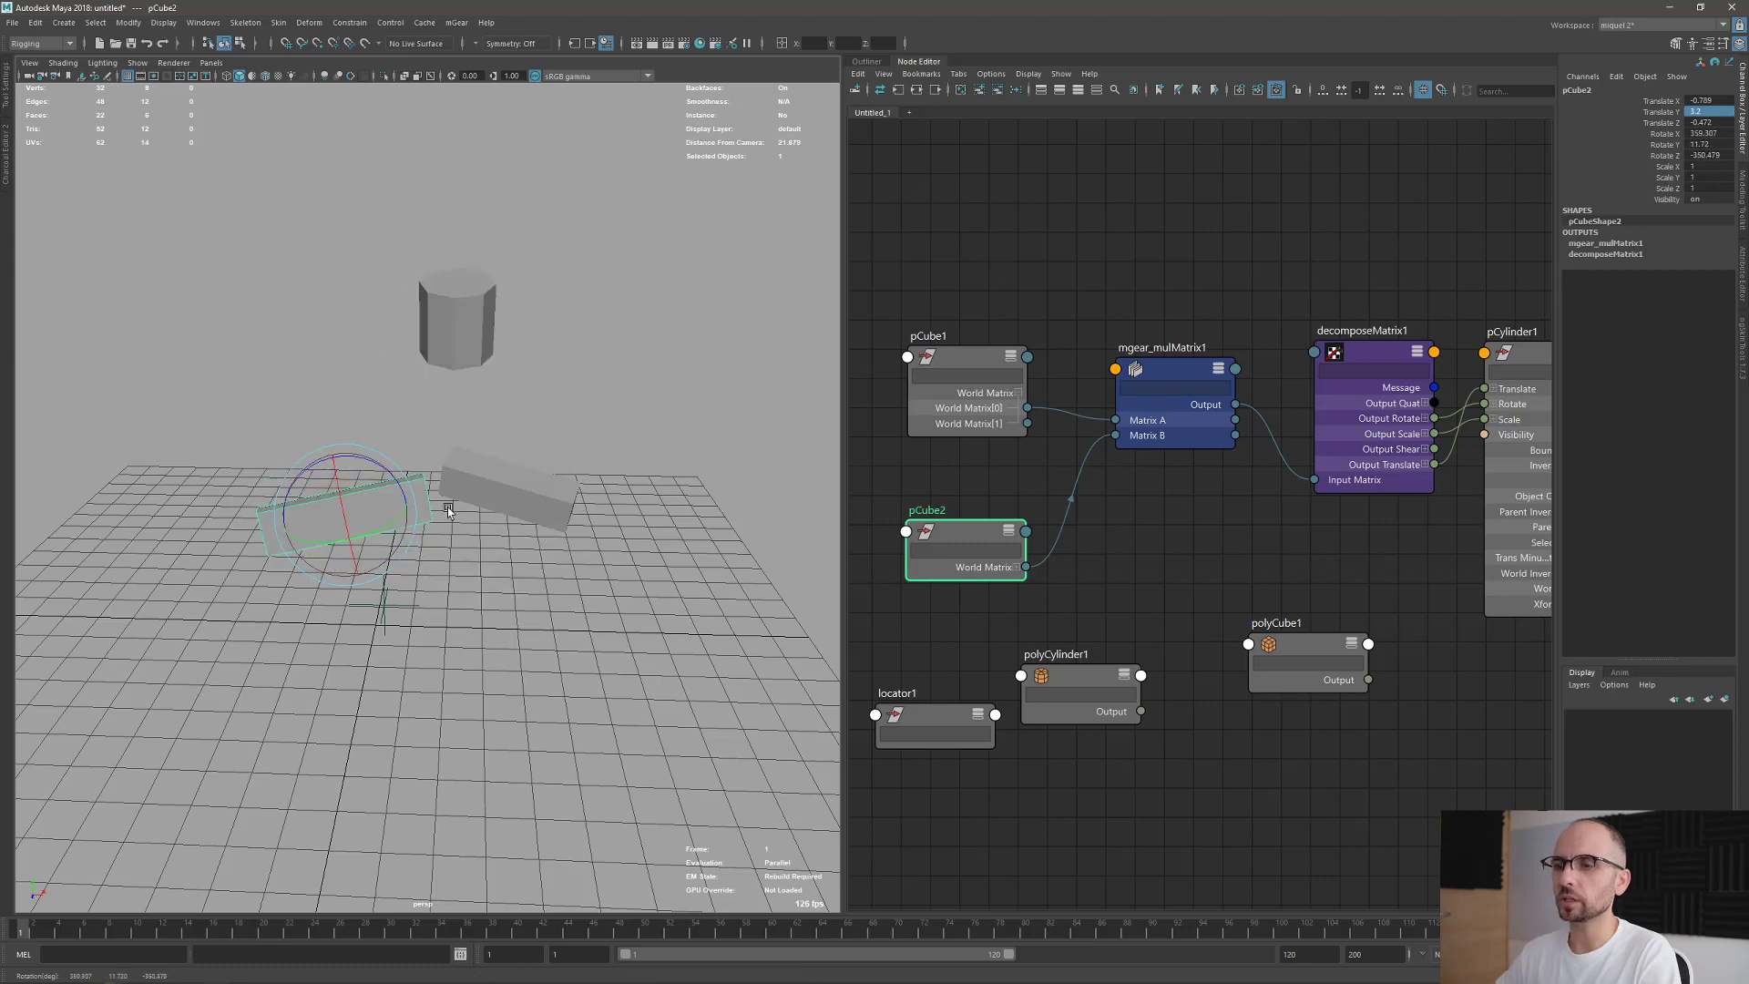
key(q)
click(449, 507)
click(396, 610)
click(401, 652)
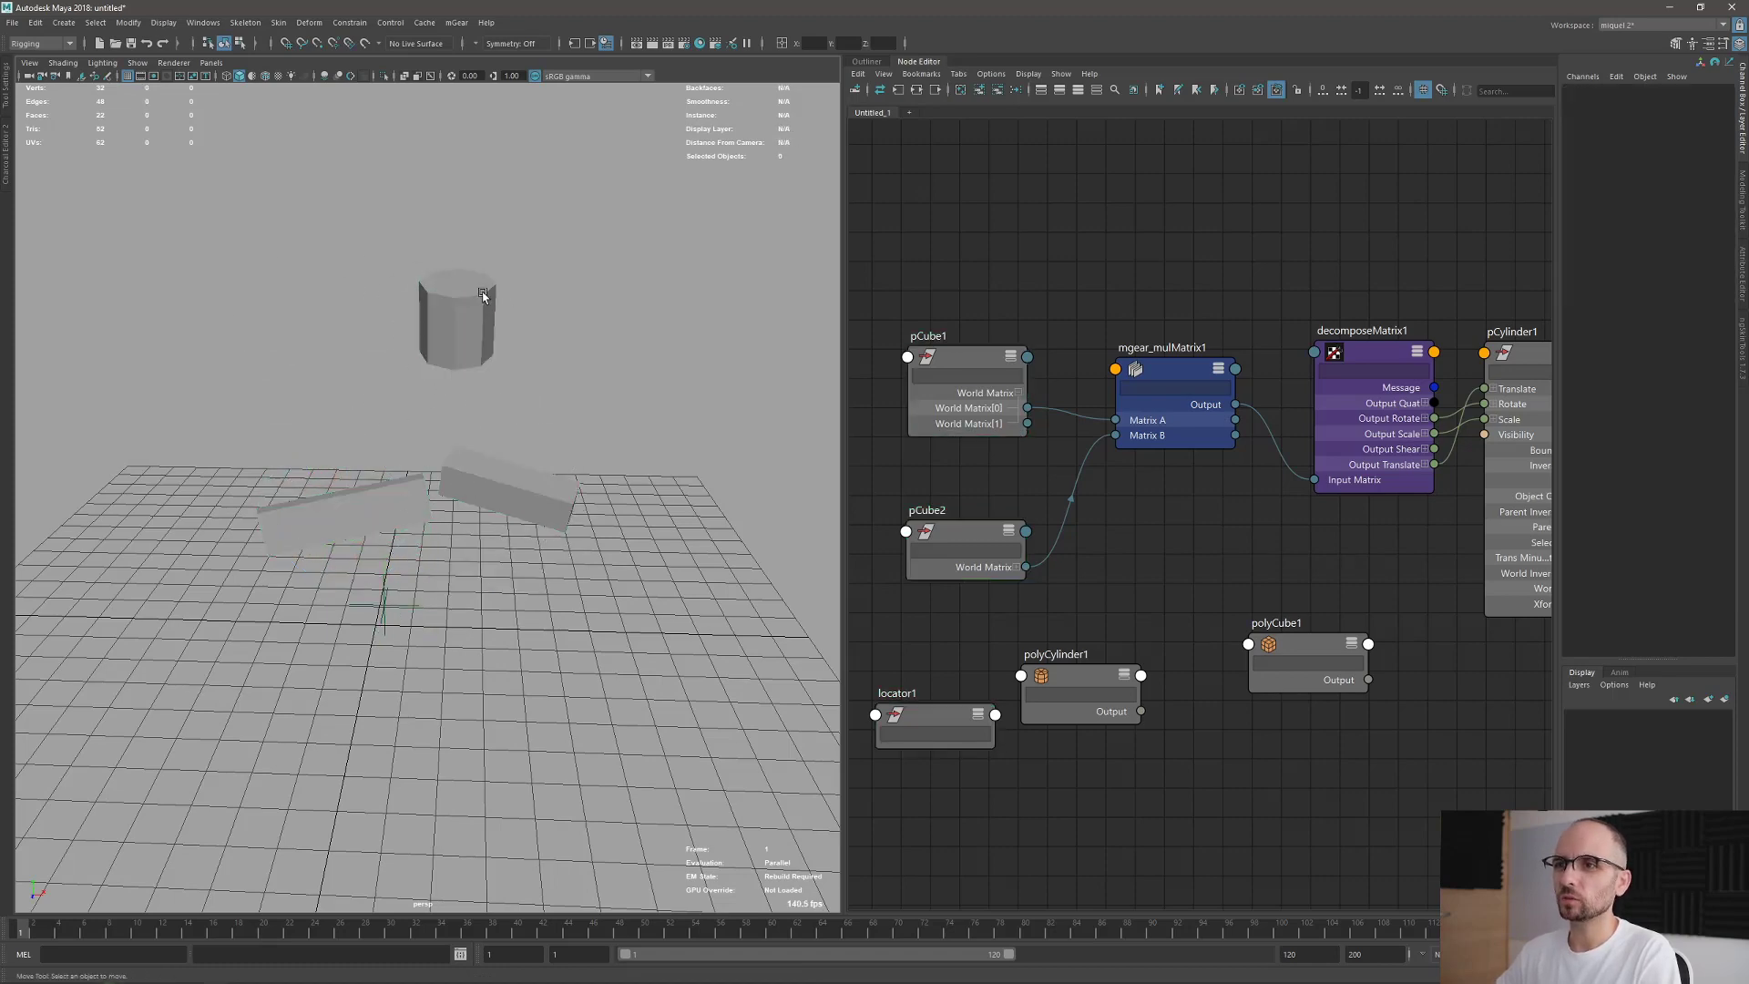
Reset the transforms of pCube1 and pCube2 so both cubes sit at the origin without rotation.
click(481, 293)
key(w)
alt+drag(346, 560, 422, 608)
key(q)
click(367, 492)
key(e)
key(ctrl+shift+r)
key(q)
click(557, 493)
key(w)
alt+drag(542, 535, 524, 542)
click(546, 493)
key(ctrl+shift+r)
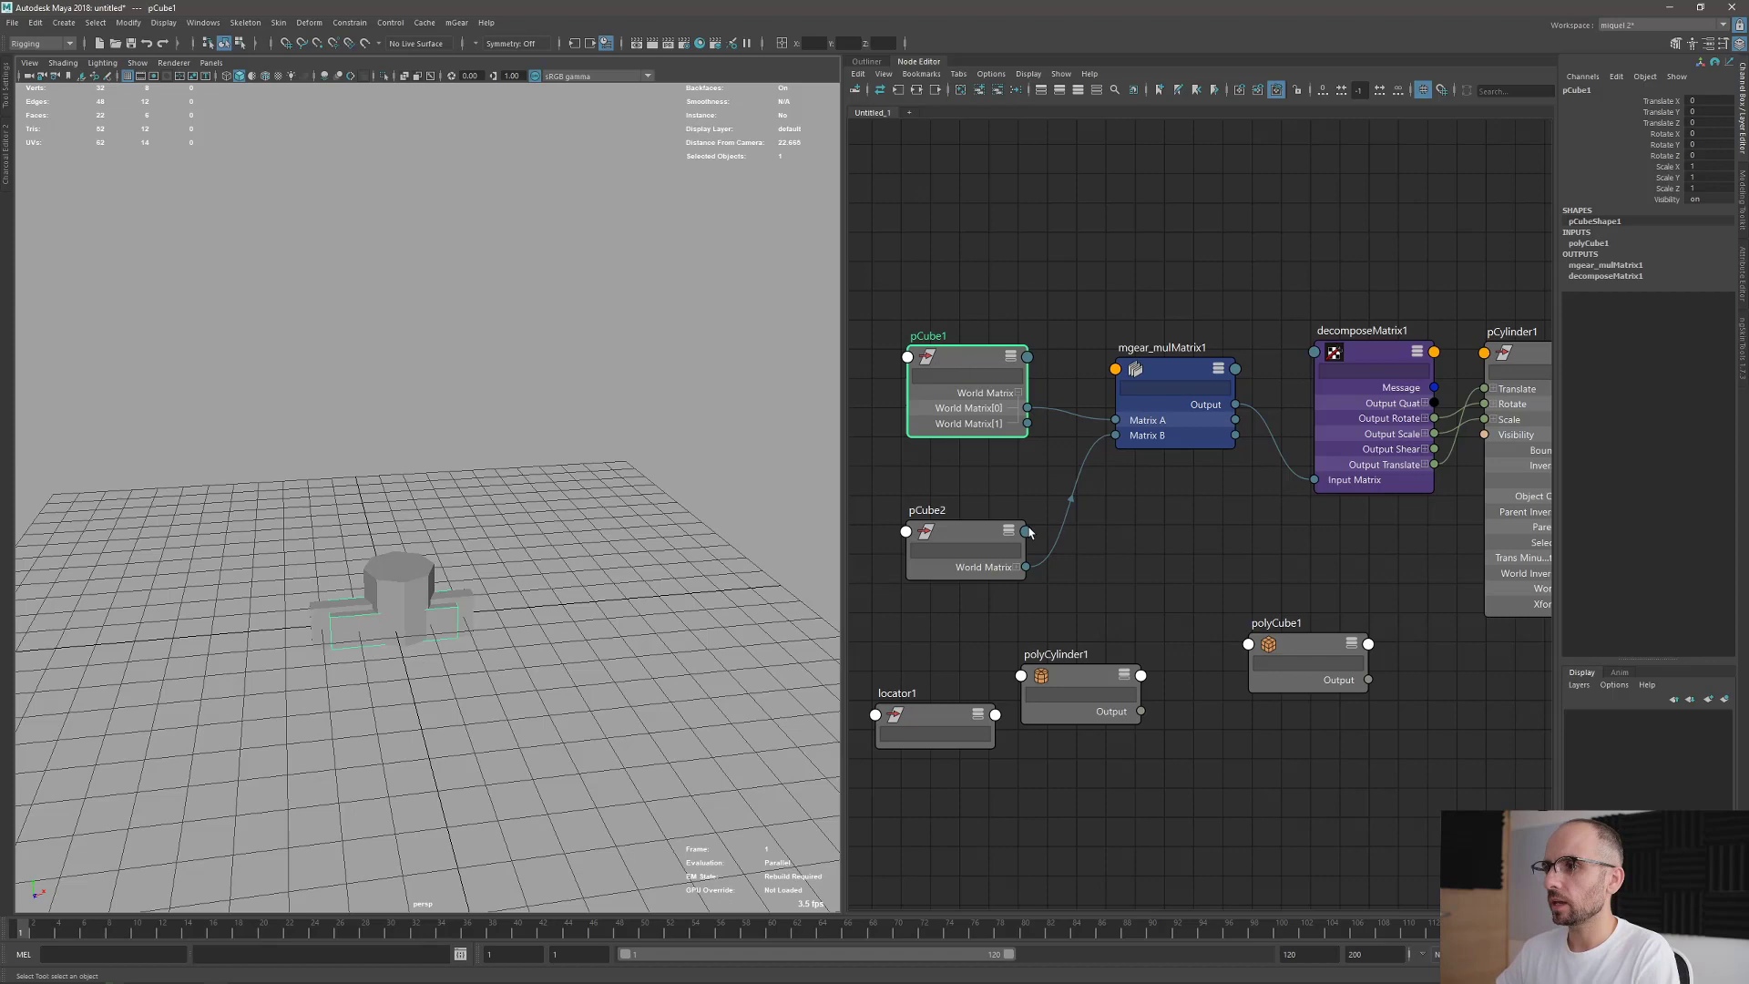
Show all attributes on the pCube2 node and expand its World Inverse Matrix plug.
drag(973, 539, 970, 513)
alt+drag(324, 623, 333, 630)
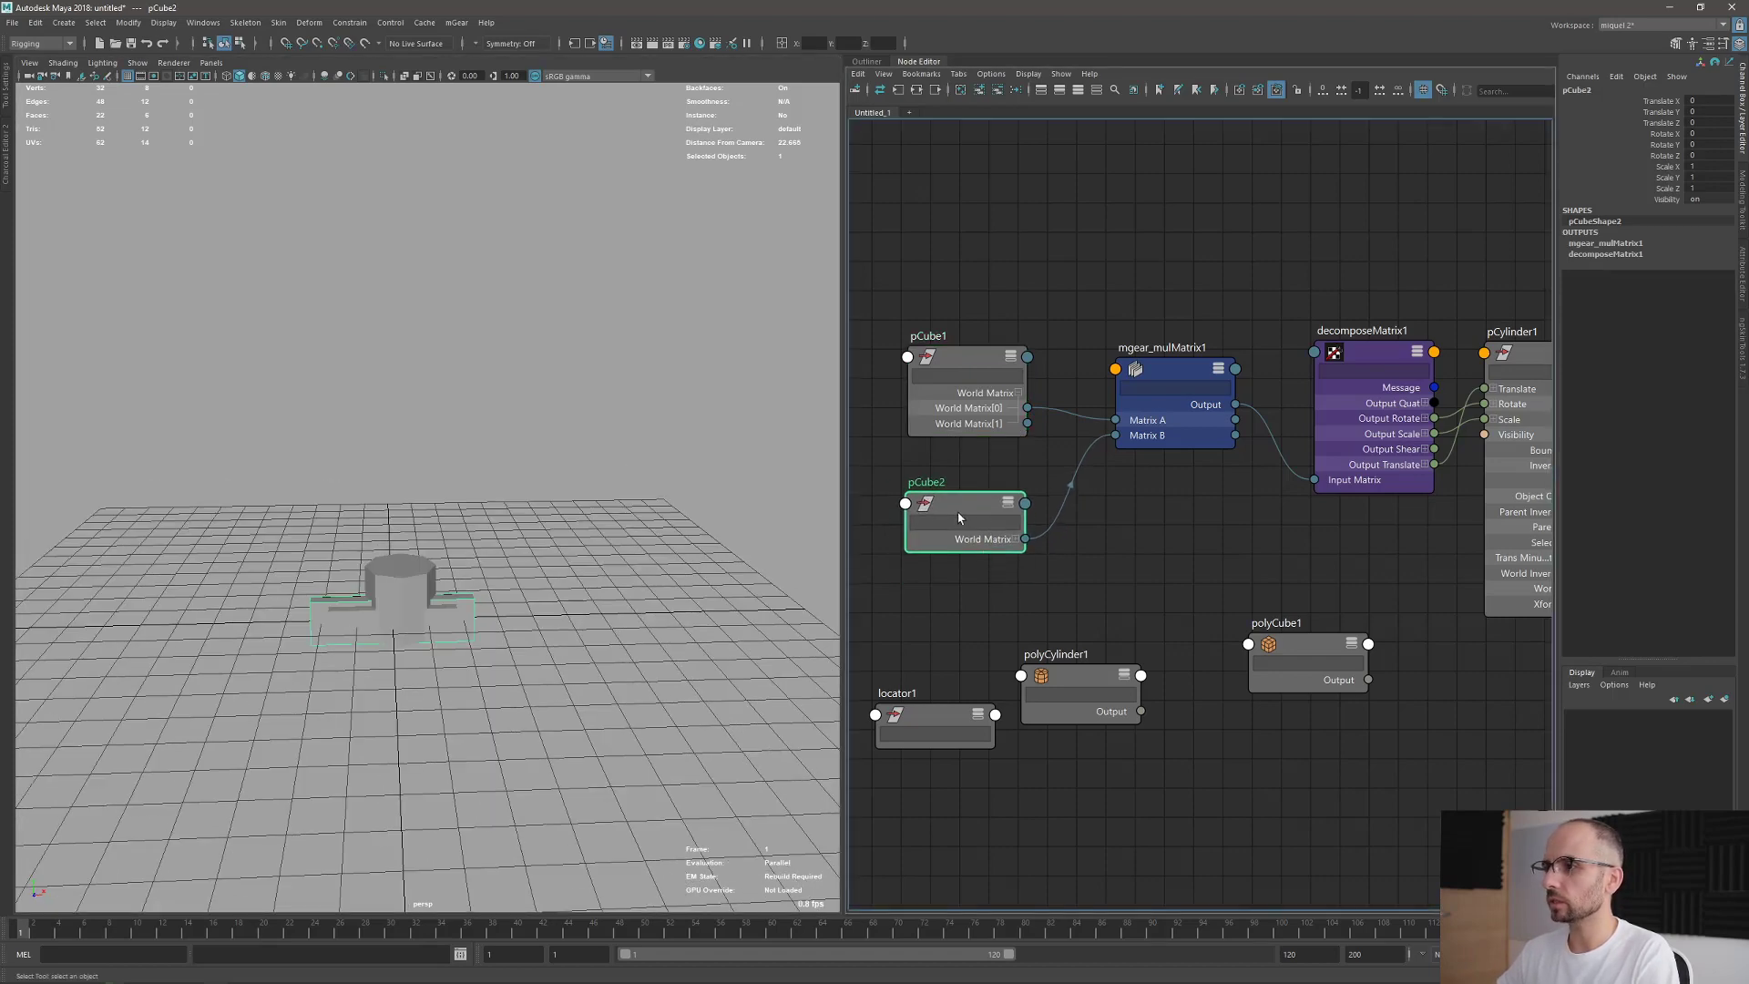
drag(959, 518, 985, 508)
click(1003, 476)
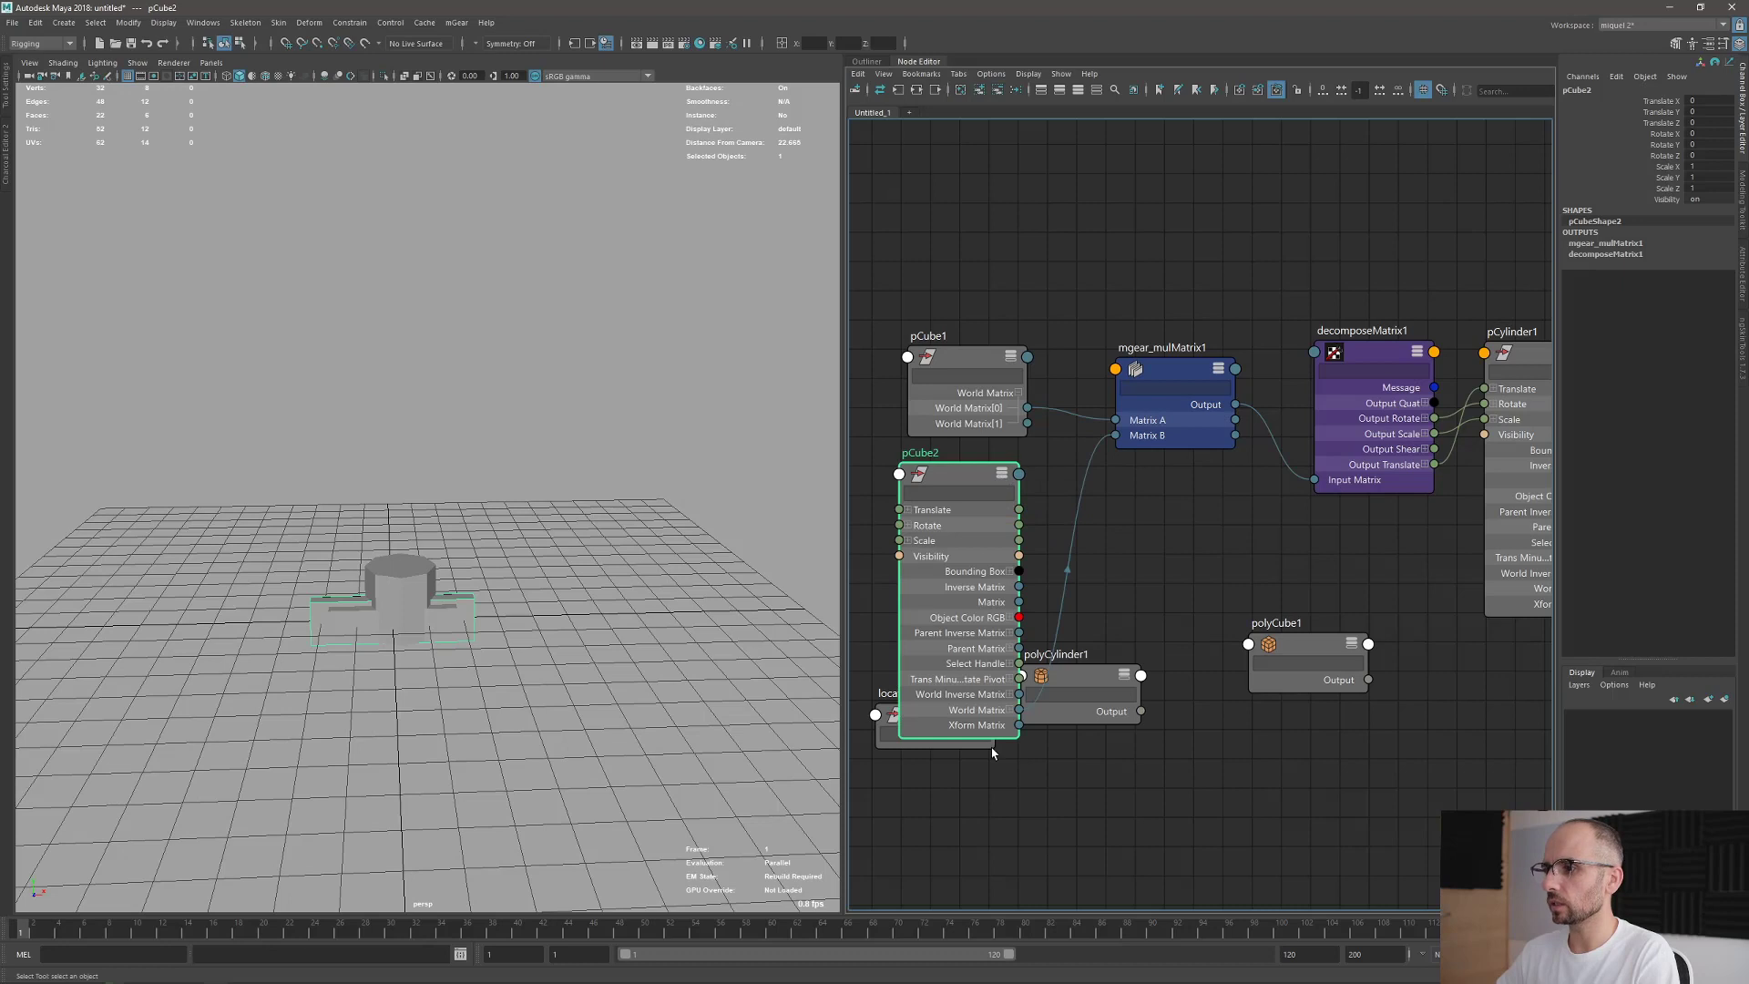
drag(945, 476, 929, 462)
click(996, 681)
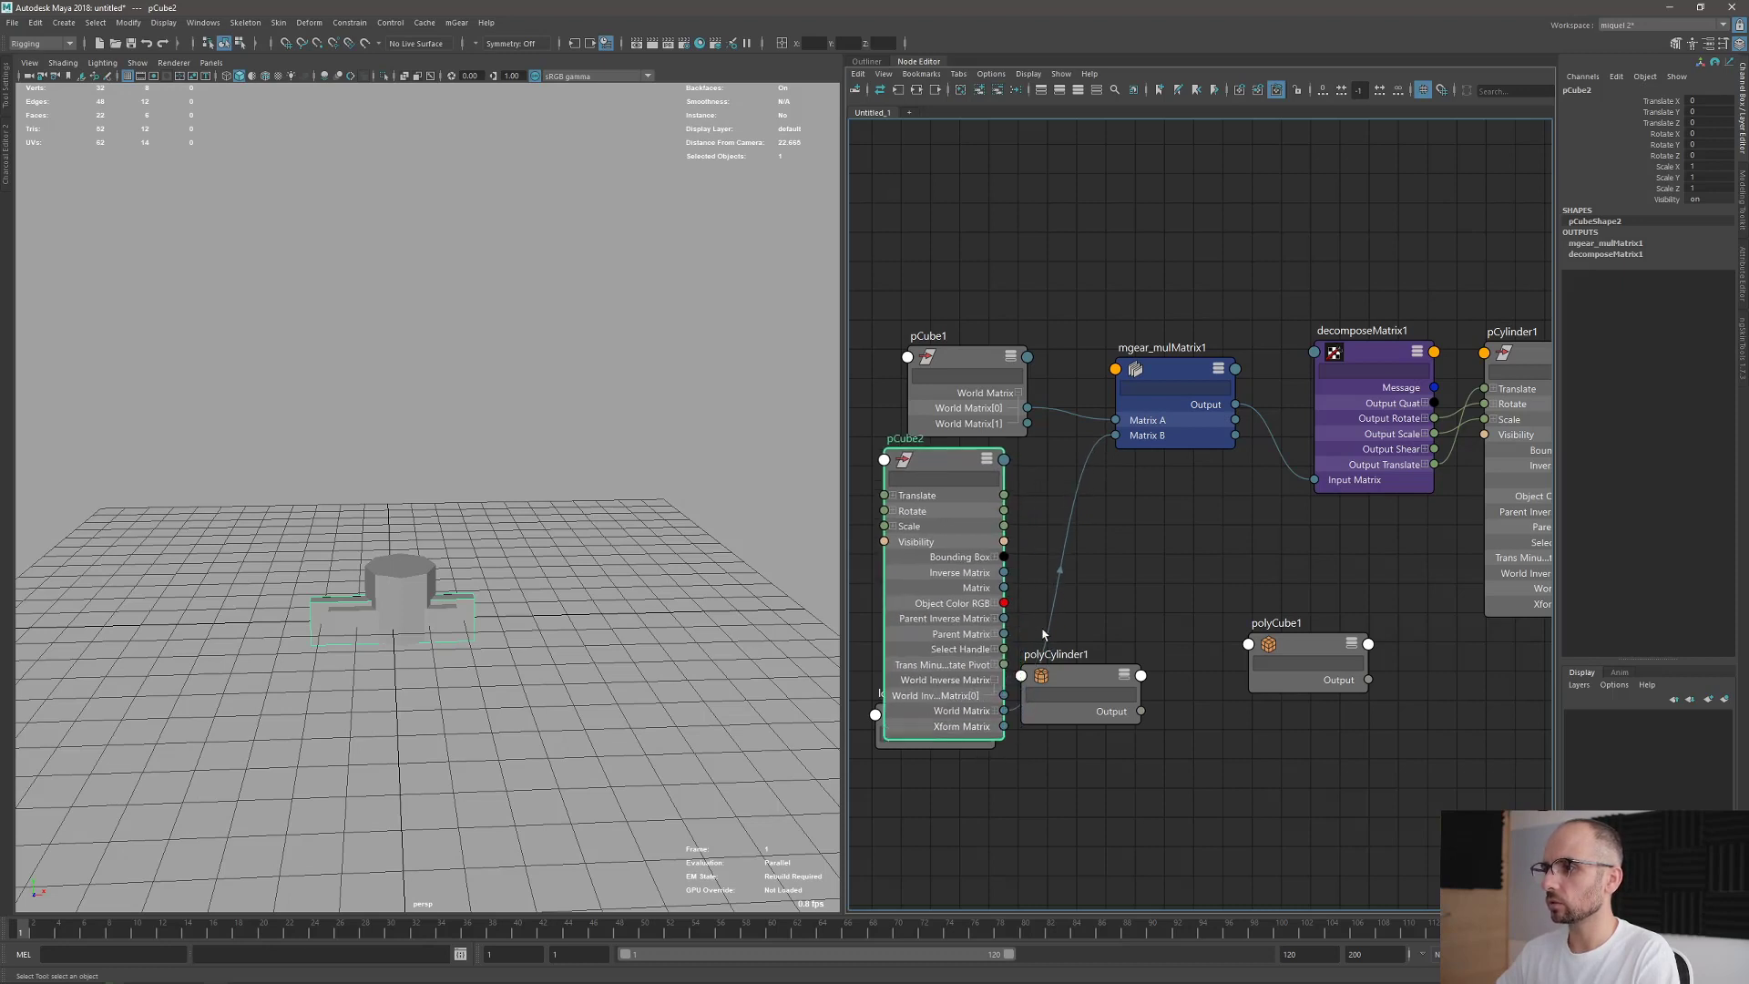
Move the pCube1 and pCube2 nodes up and connect pCube2's World Inverse Matrix[0] to Matrix B of mgear_mulMatrix1.
drag(965, 363, 937, 261)
drag(949, 459, 950, 368)
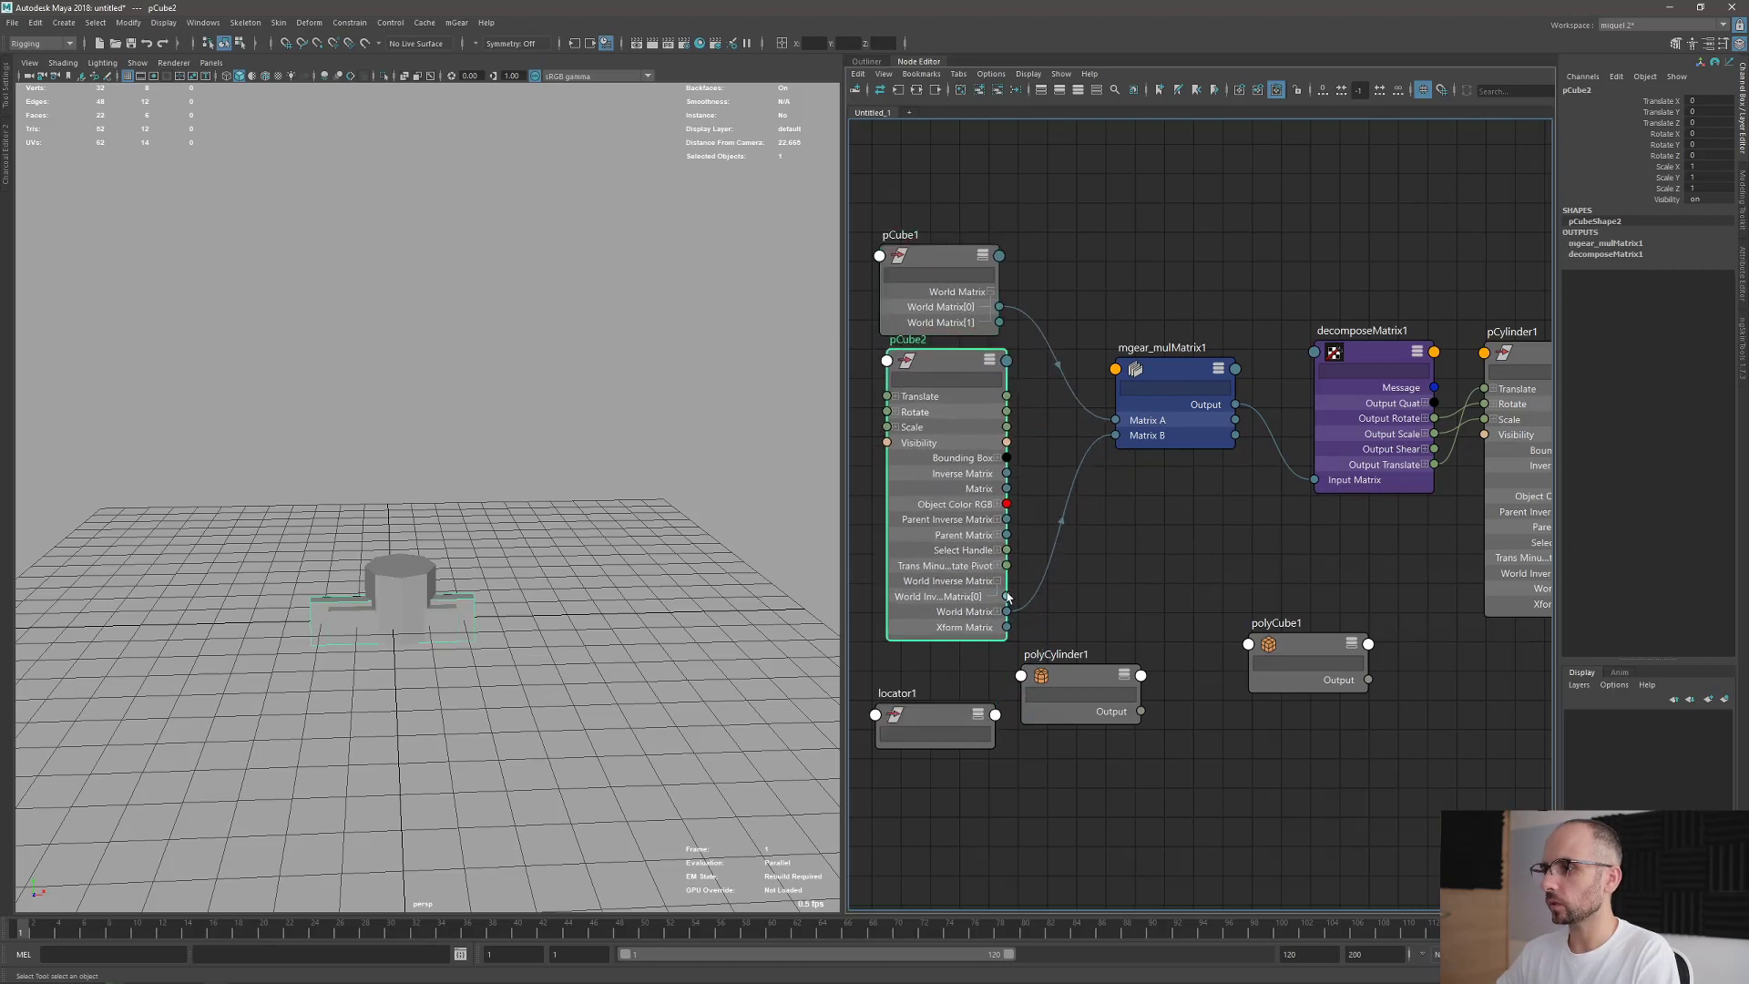
drag(1007, 596, 1125, 437)
Raise pCube1 above the grid and rotate it to test its effect on the cylinder.
alt+middle_drag(218, 874, 473, 642)
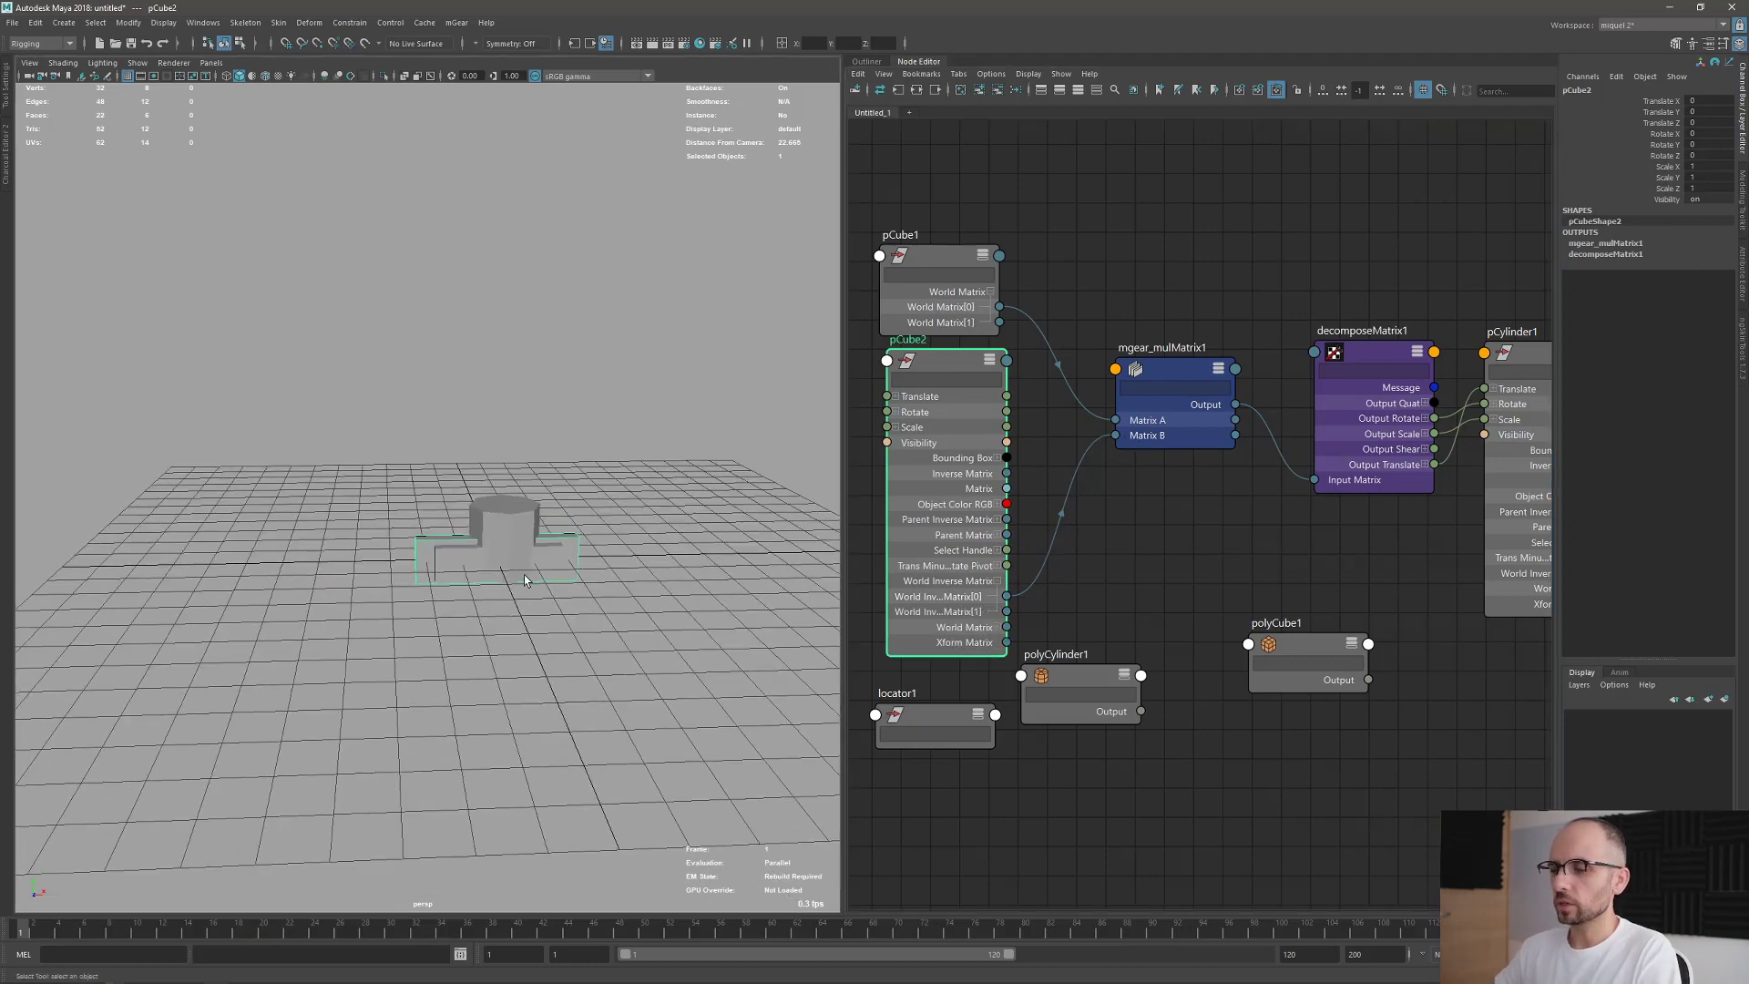
click(519, 551)
key(w)
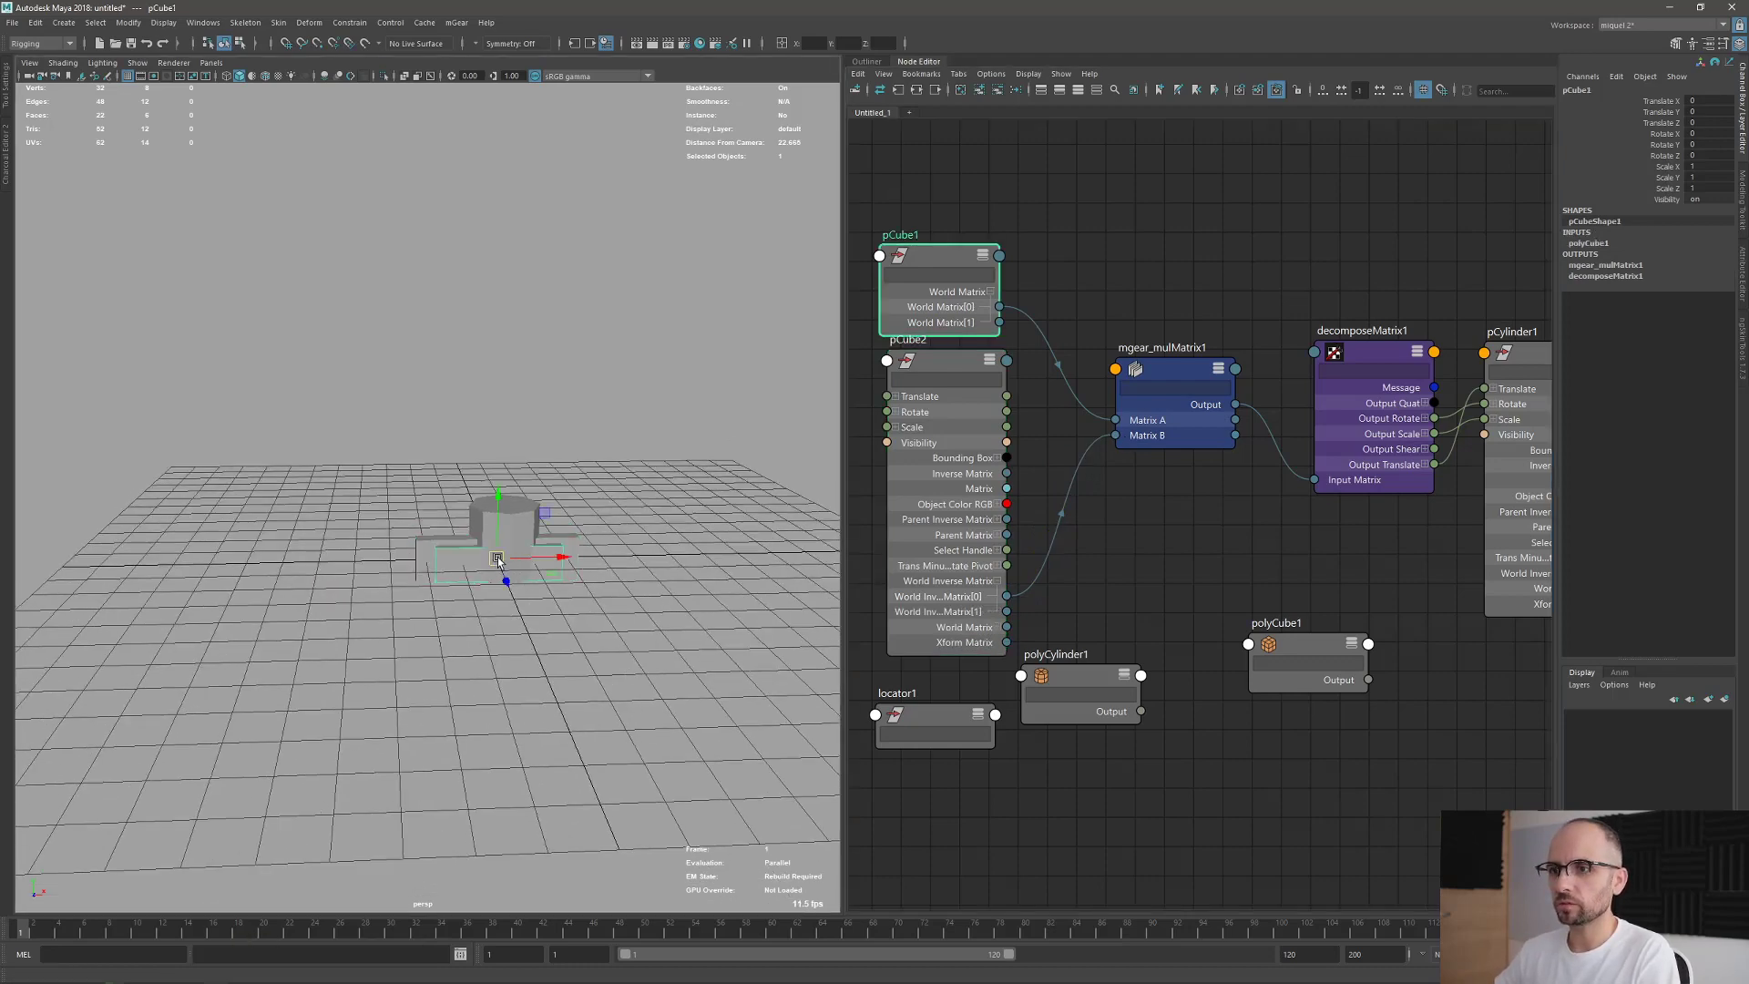
drag(499, 557, 484, 370)
key(e)
key(q)
Move pCube2 to about 1.99, 3.9, -0.95 and examine the cylinder's offset from several angles.
click(516, 545)
key(w)
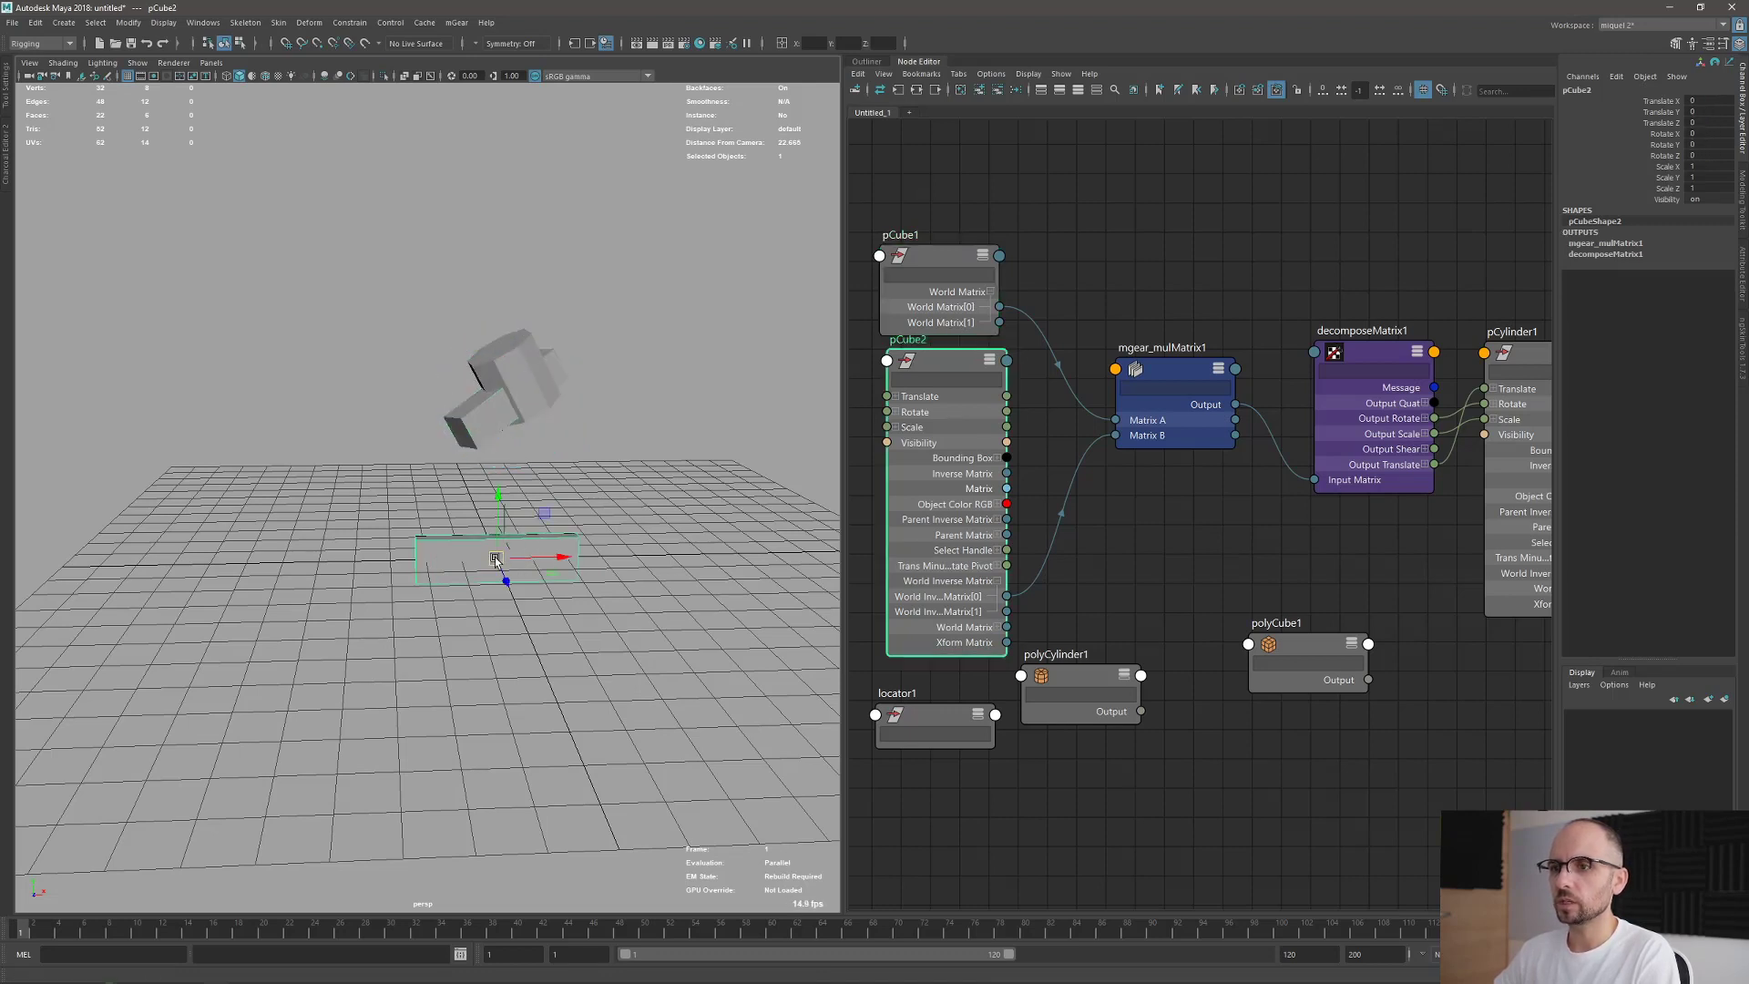
drag(494, 556, 564, 416)
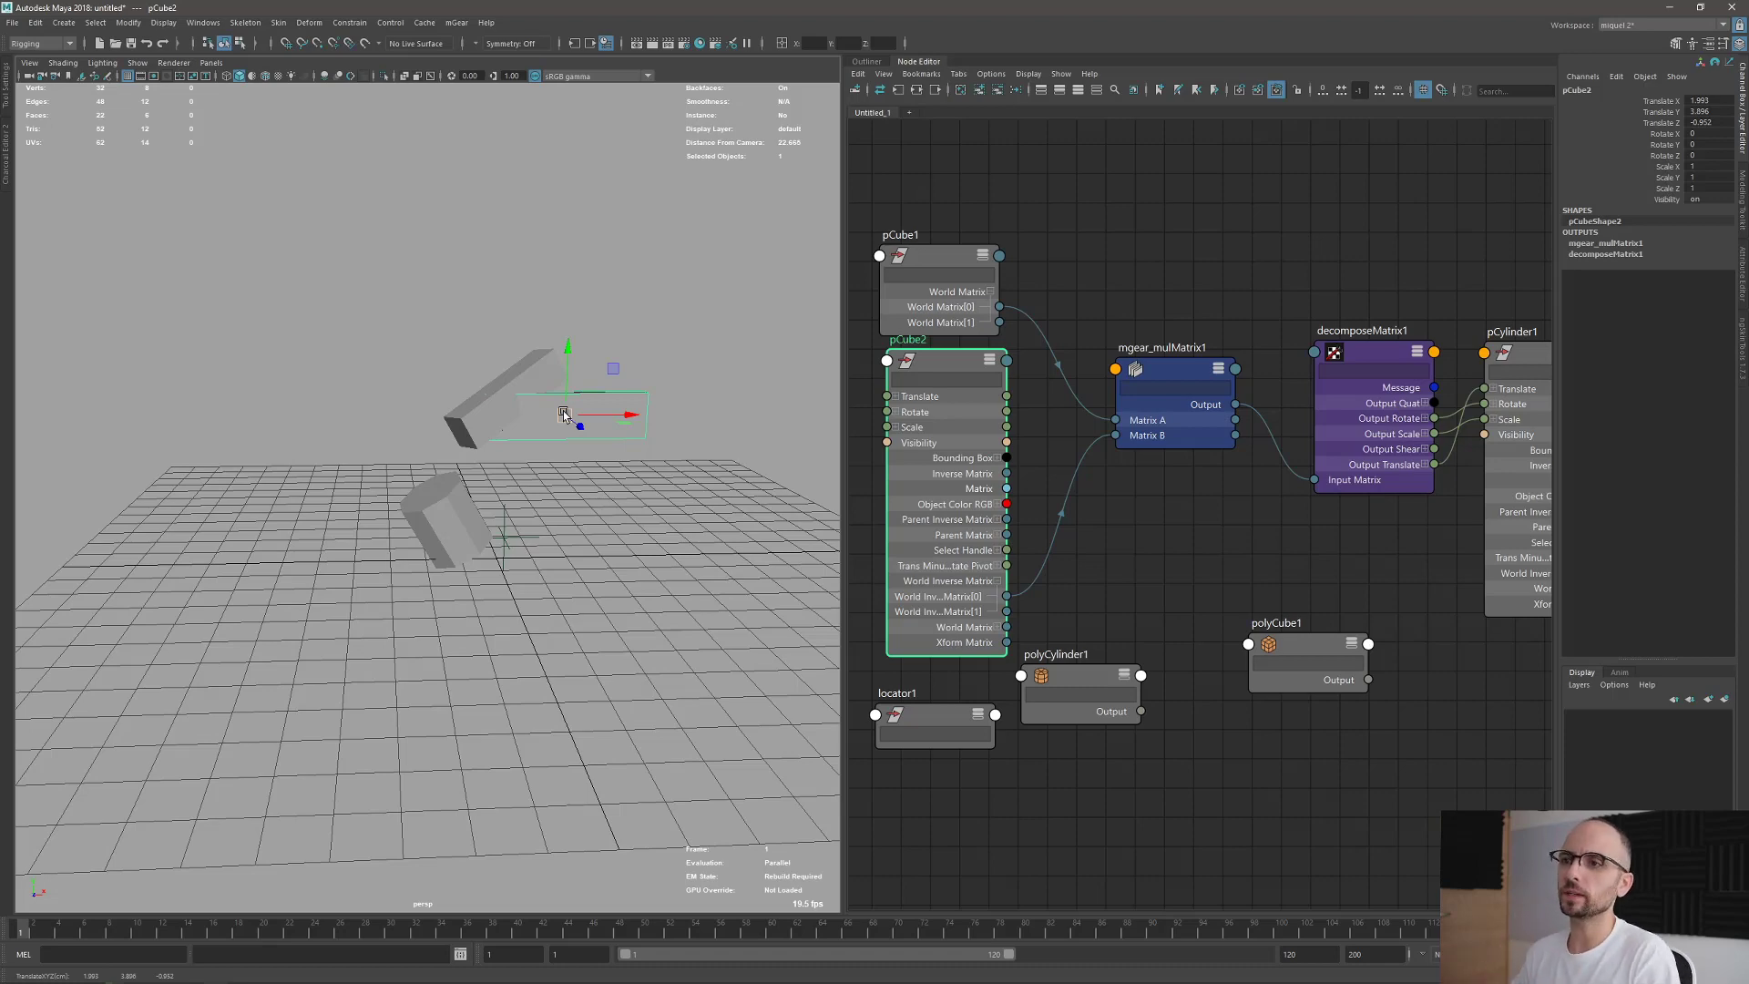
mouse_move(518, 458)
alt+mouse_down()
mouse_move(563, 489)
mouse_move(505, 466)
alt+mouse_up()
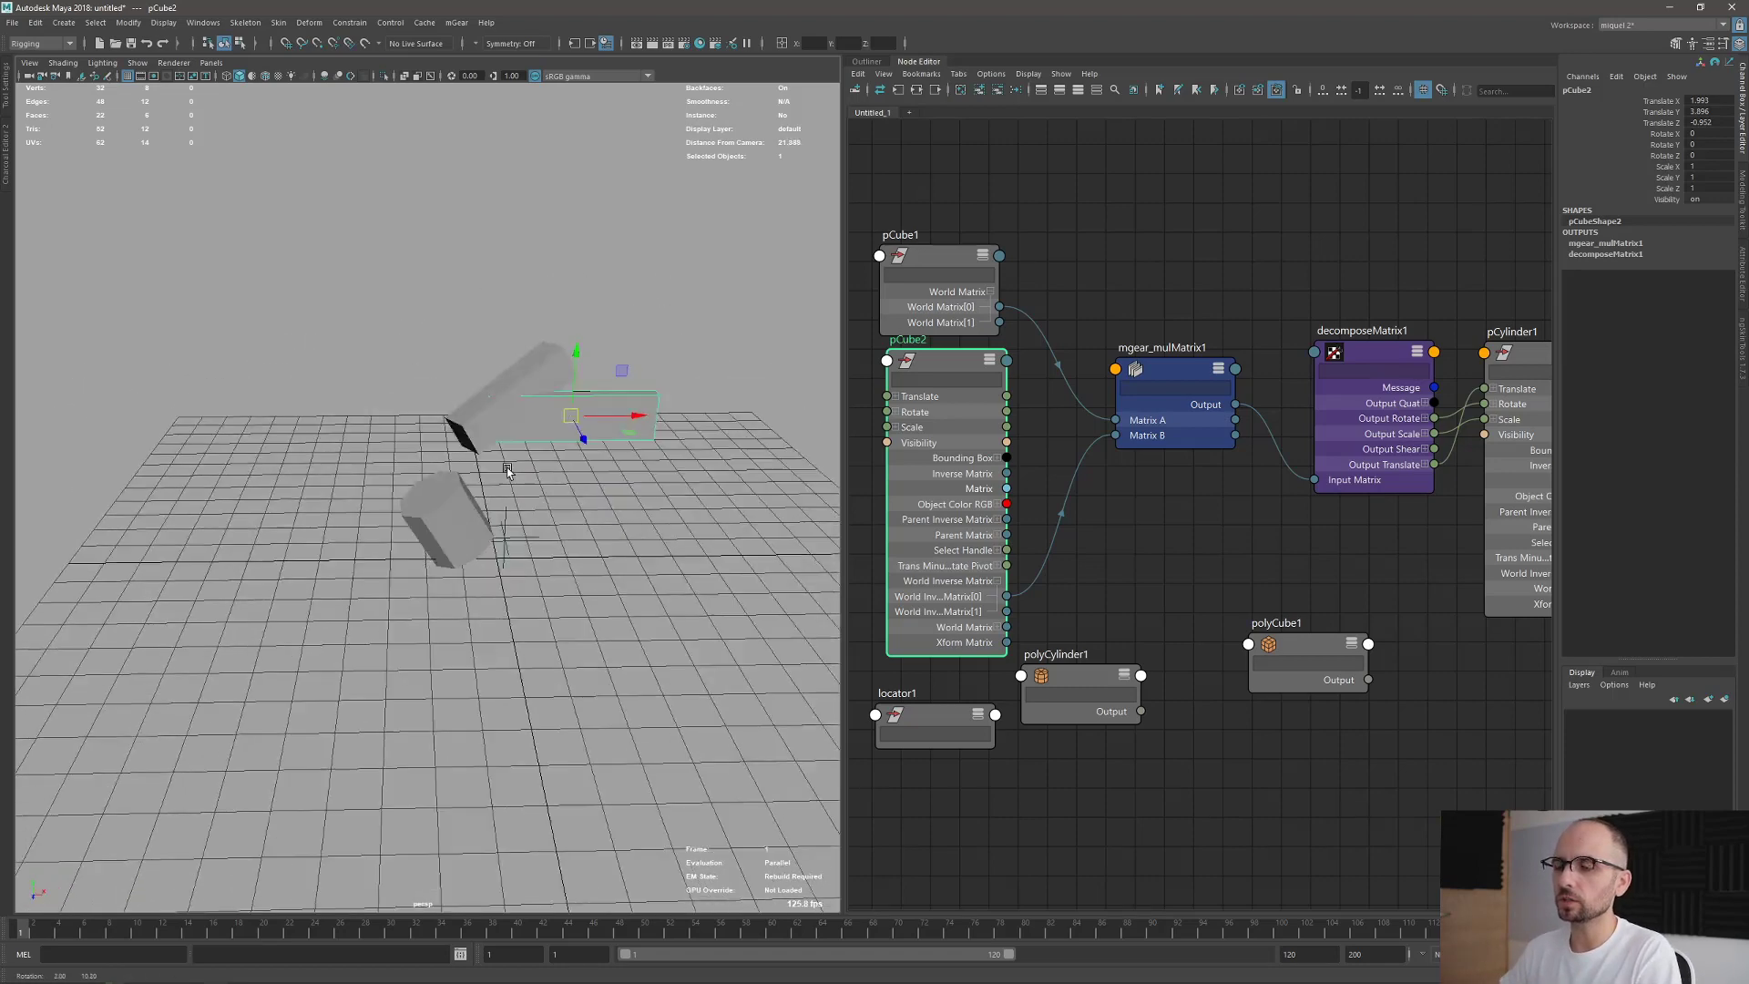
key(q)
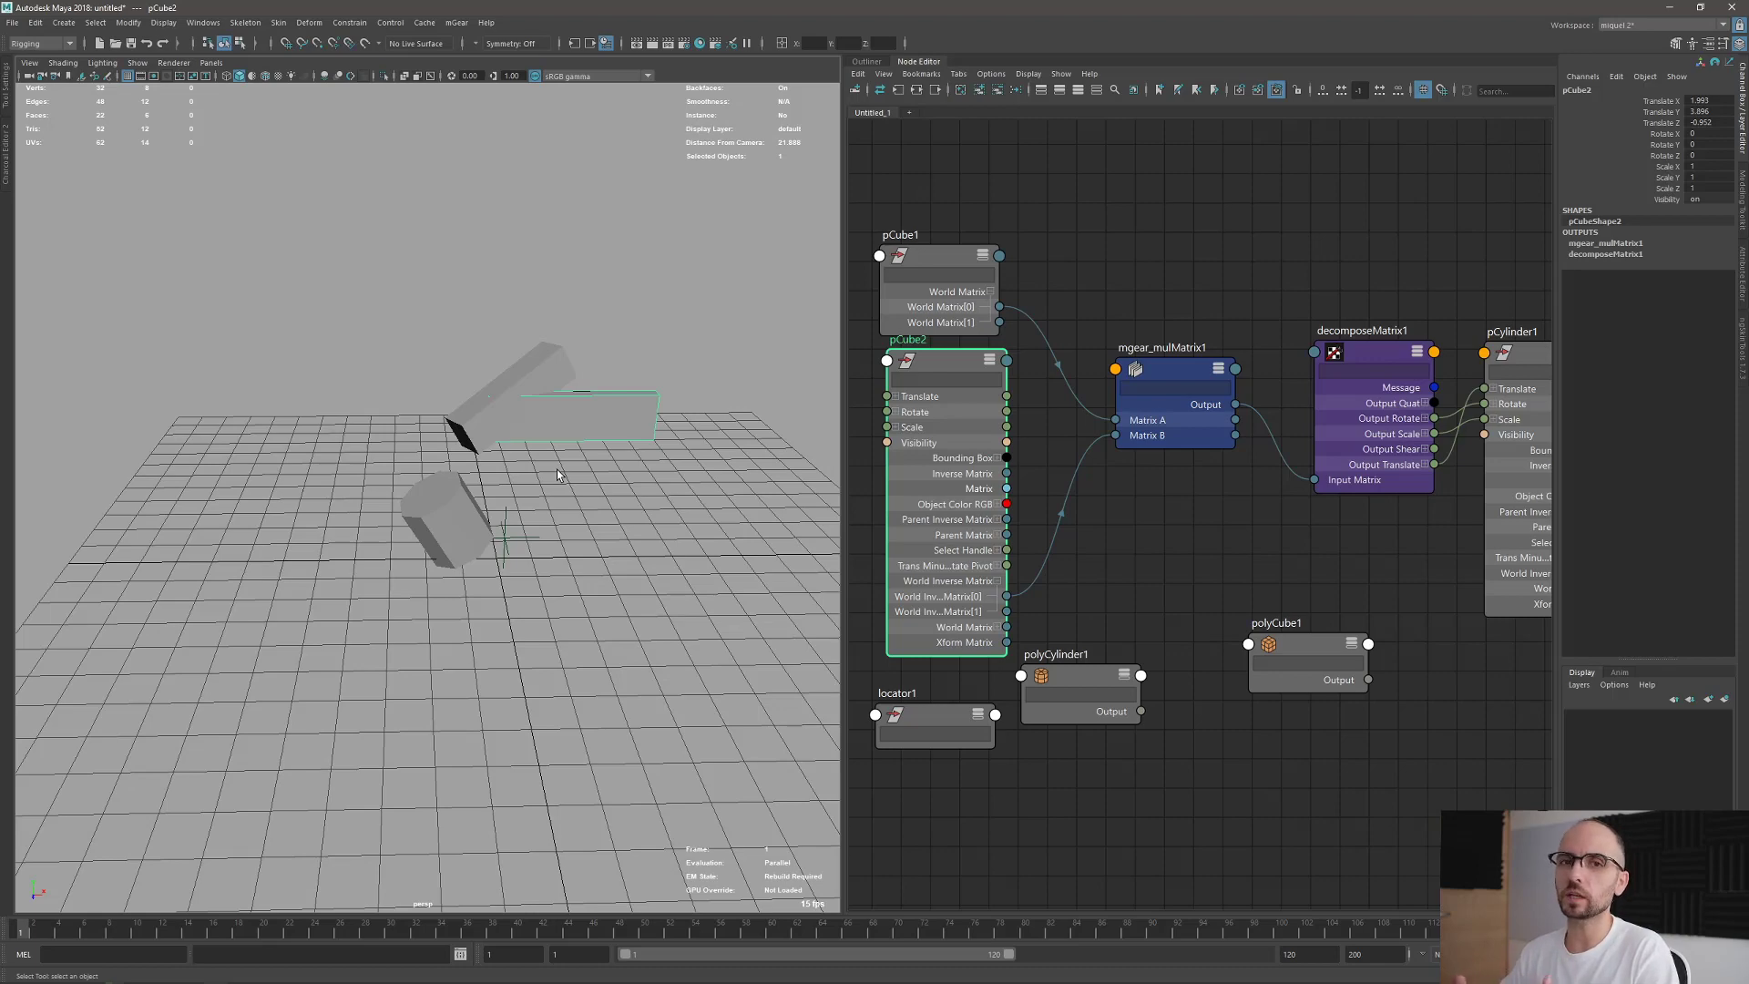
alt+drag(557, 472, 636, 554)
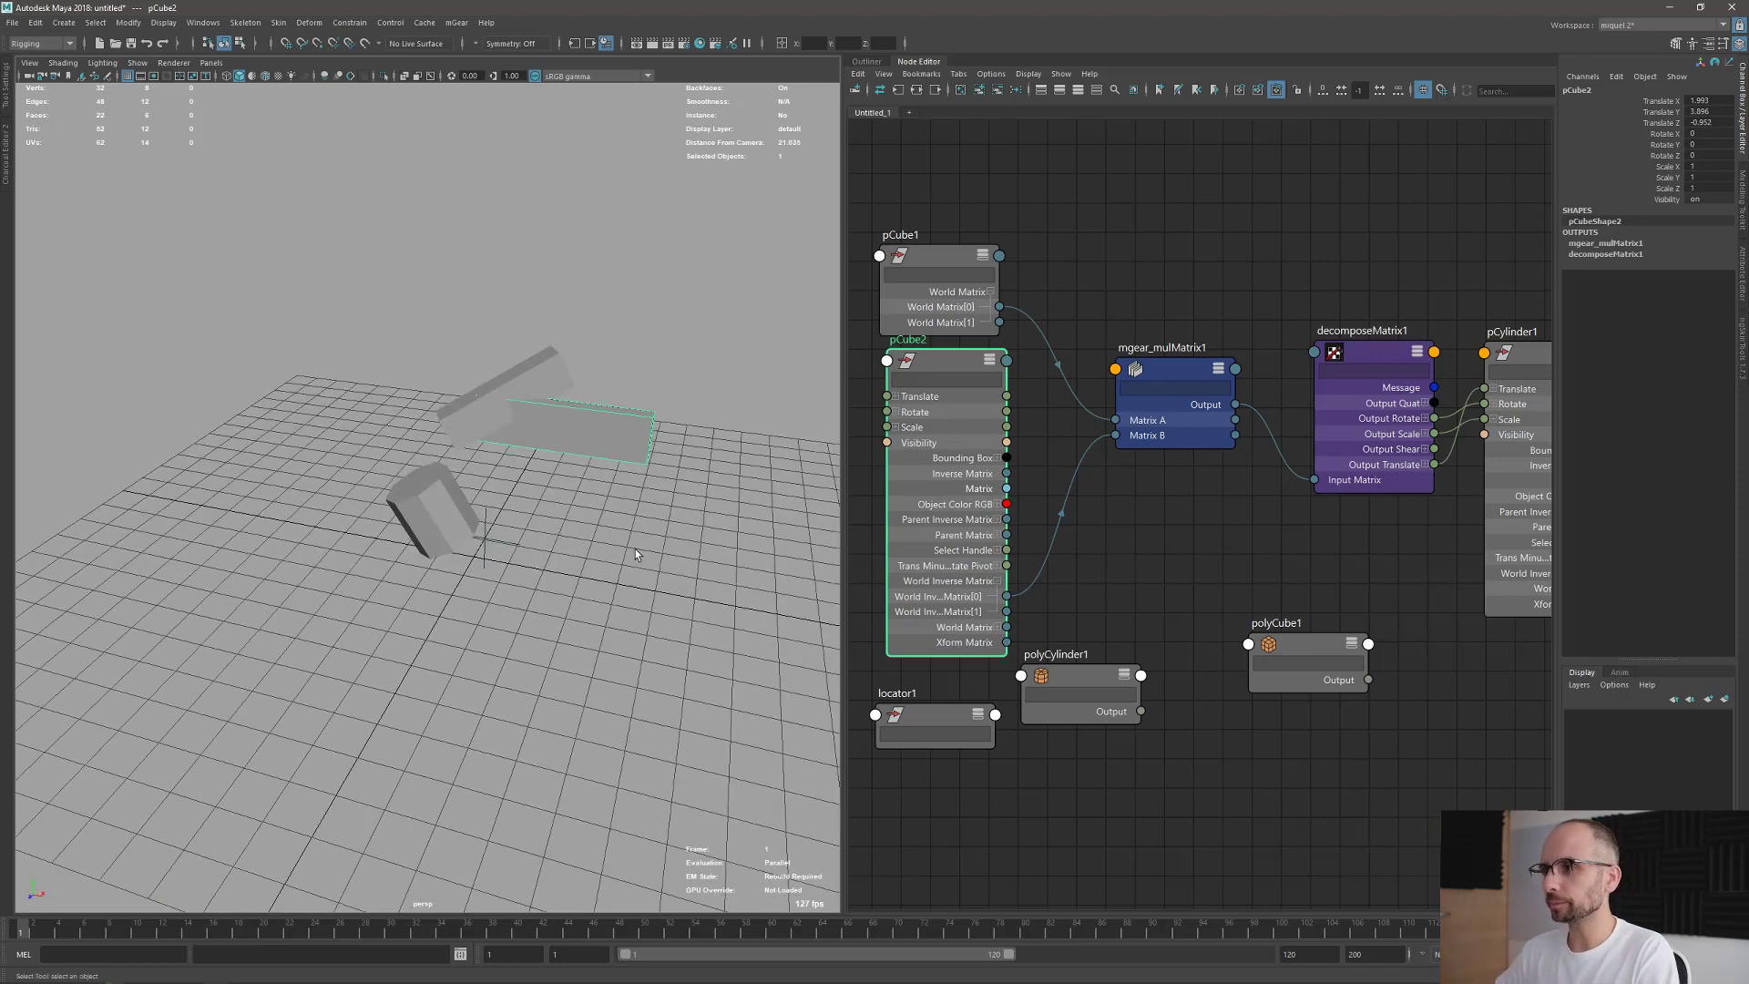
alt+drag(473, 525, 507, 437)
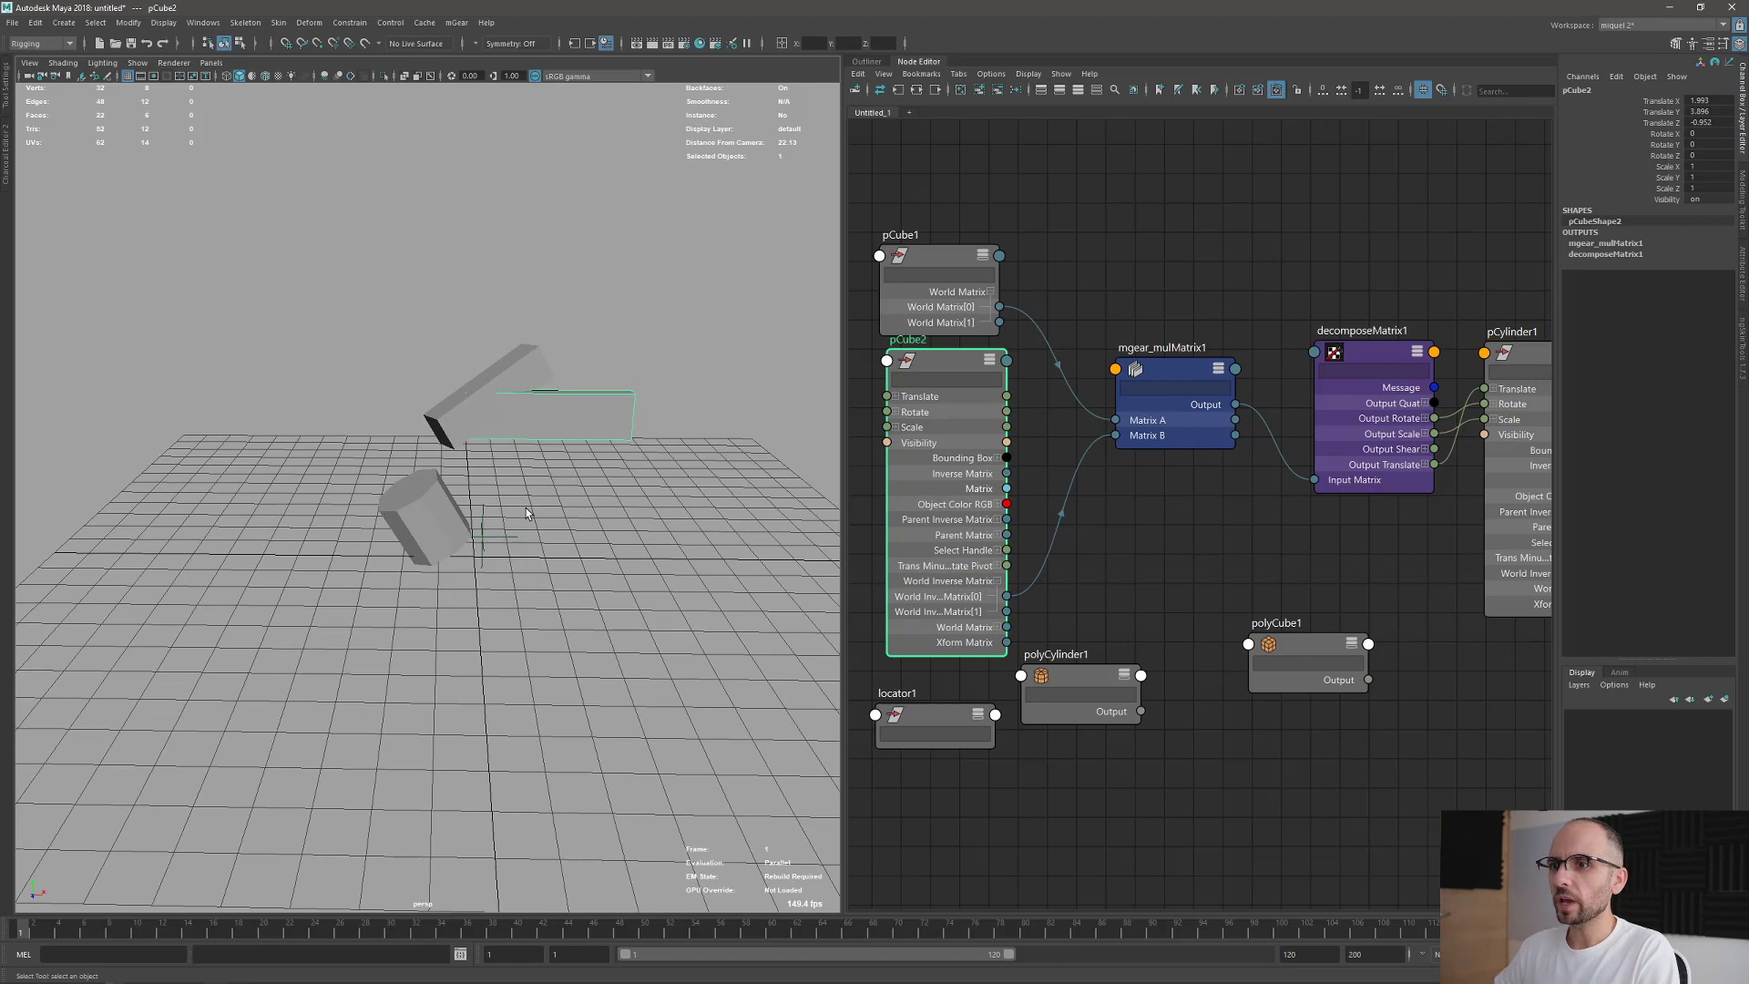
Move locator1 slightly upward to test its effect on the cylinder, and reselect pCube2.
key(w)
click(487, 535)
mouse_move(487, 536)
mouse_down()
mouse_move(473, 483)
mouse_move(460, 545)
mouse_move(665, 548)
mouse_move(605, 482)
mouse_move(526, 521)
mouse_move(547, 523)
mouse_move(477, 519)
mouse_up()
key(q)
click(549, 416)
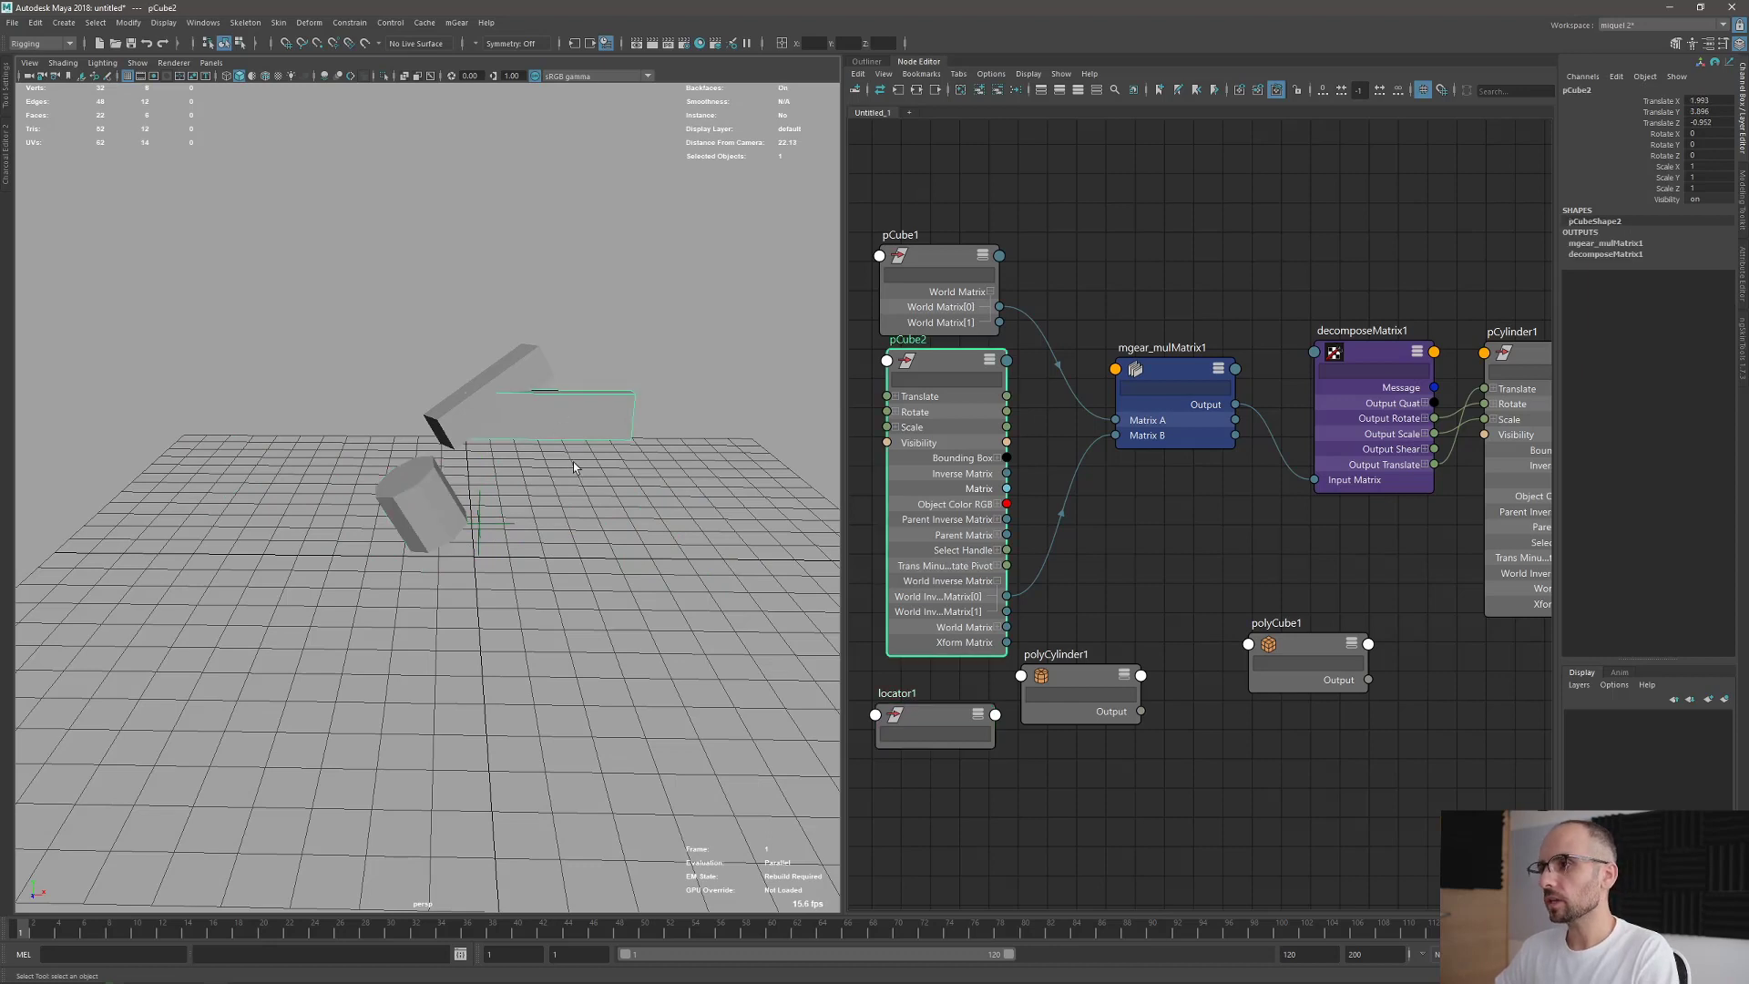
Rearrange the polyCylinder1 and locator1 nodes to free space in the node graph.
alt+middle_drag(1139, 601, 1127, 573)
drag(1071, 658, 1163, 706)
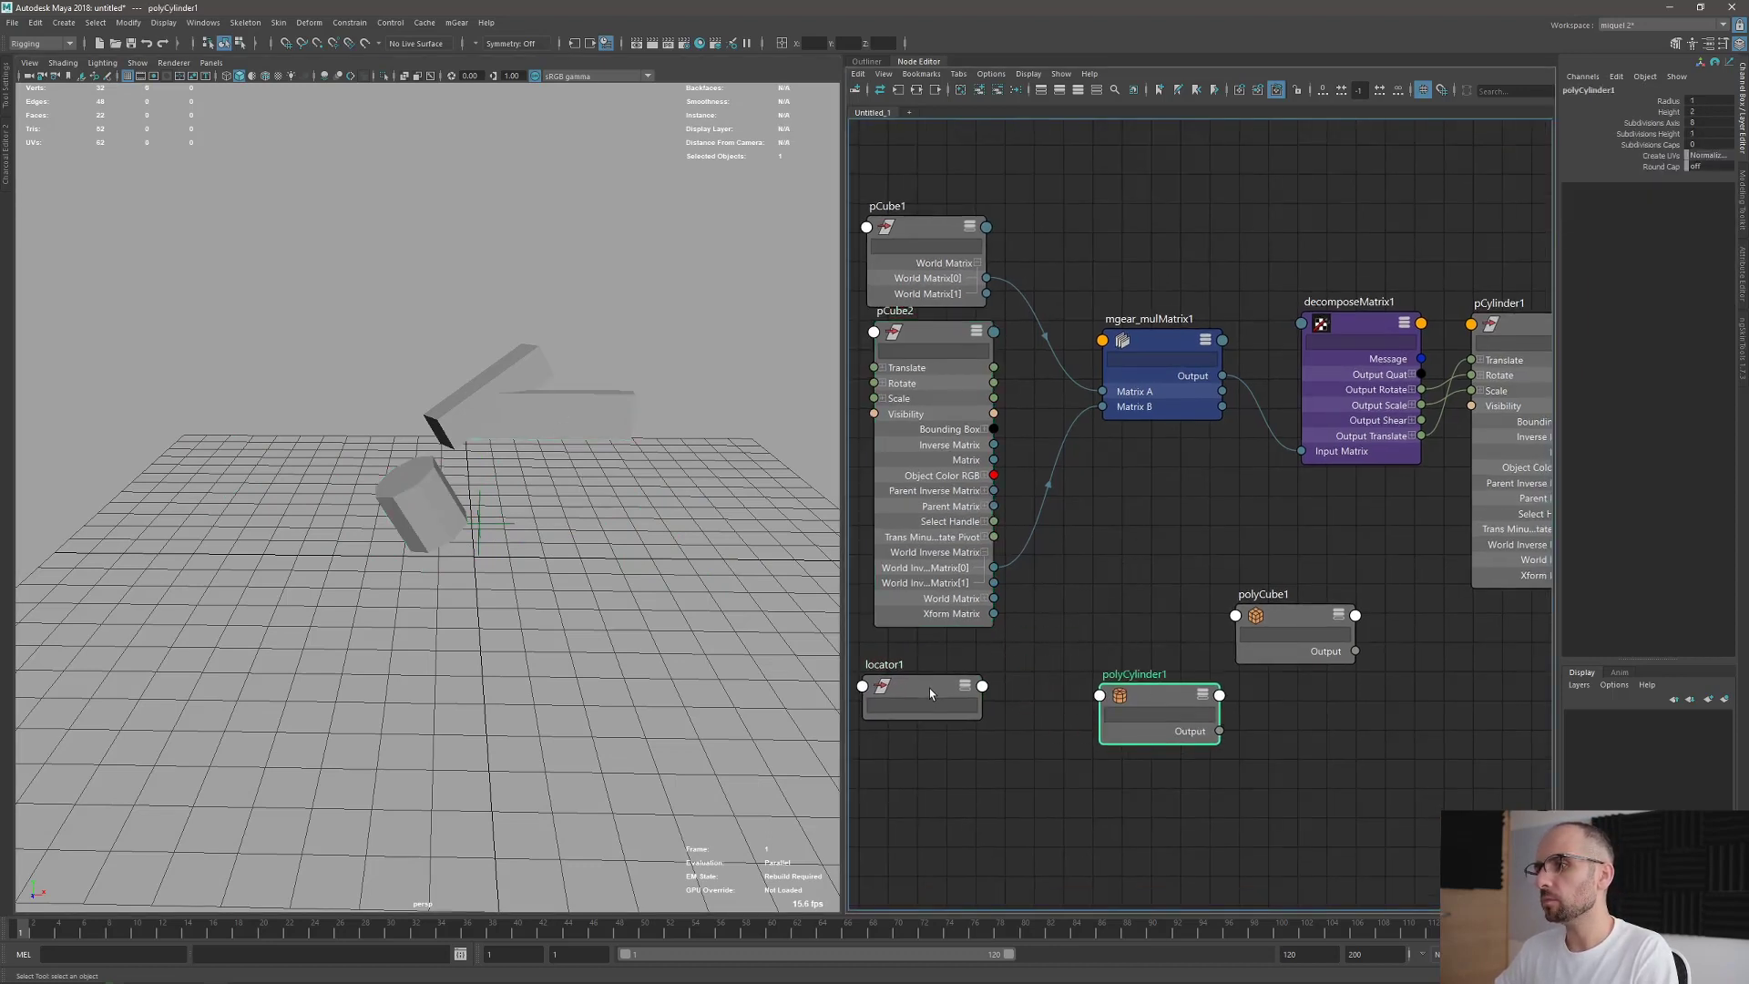
drag(920, 679, 951, 677)
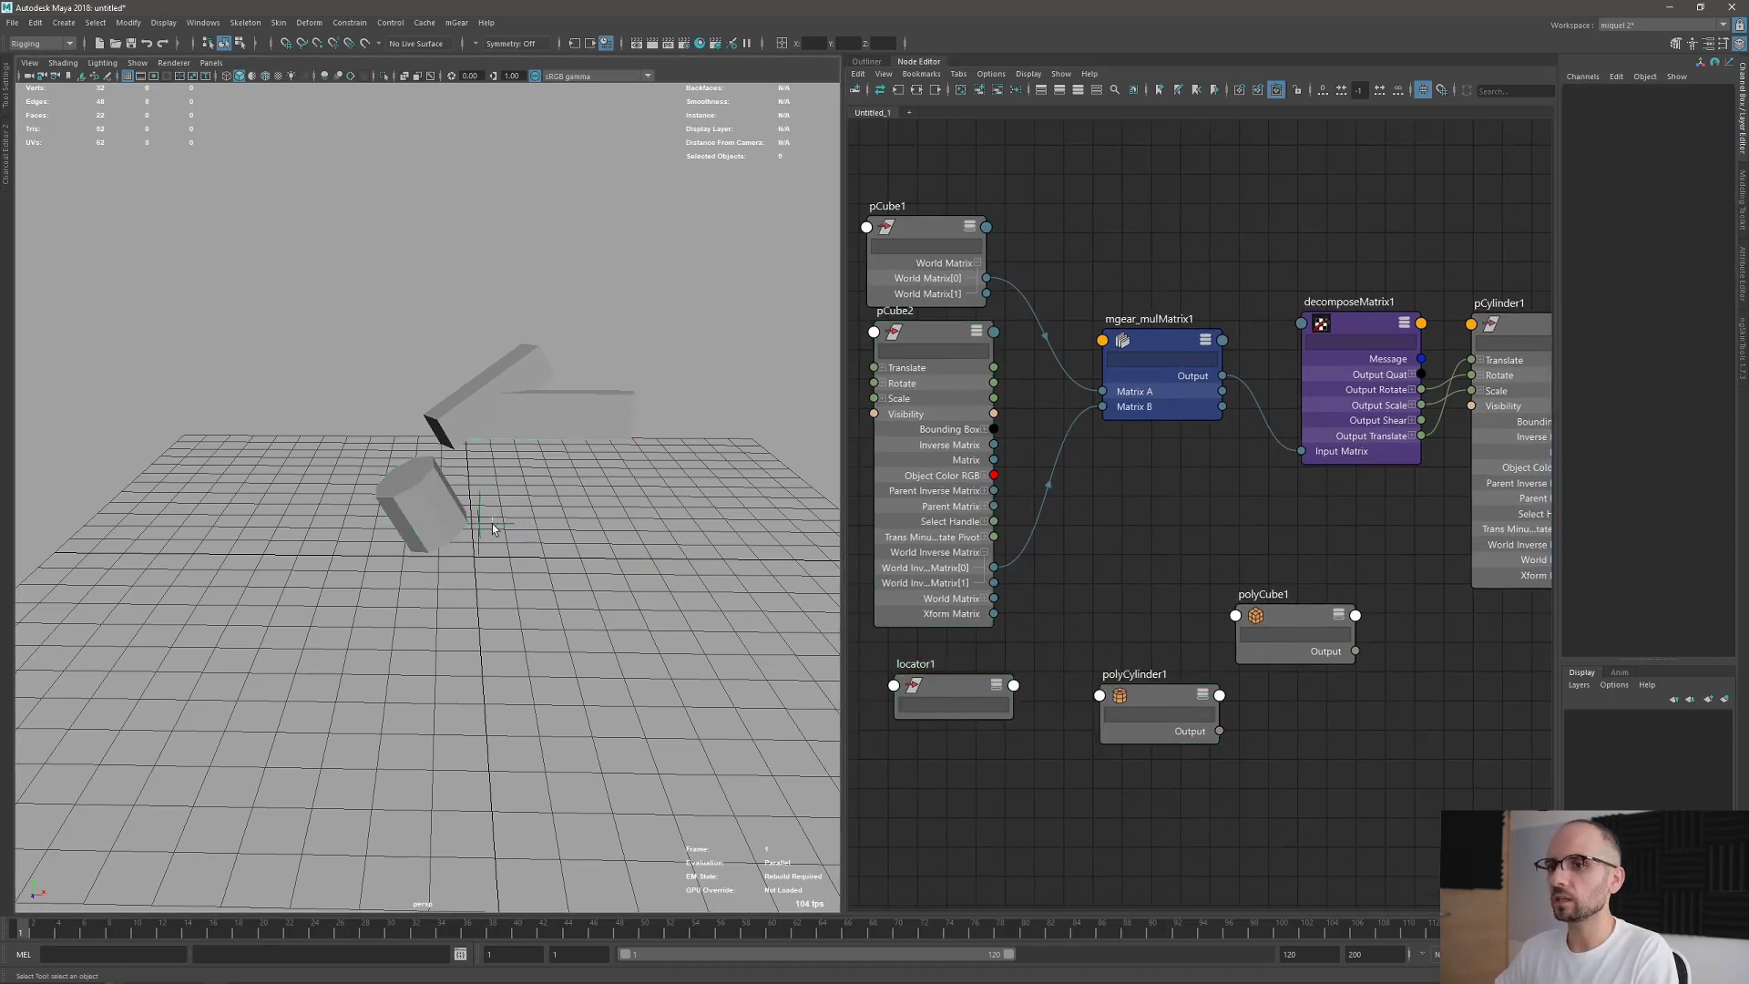
Move locator1 slightly lower to check that the parented cylinder still follows it.
key(w)
alt+drag(616, 569, 569, 585)
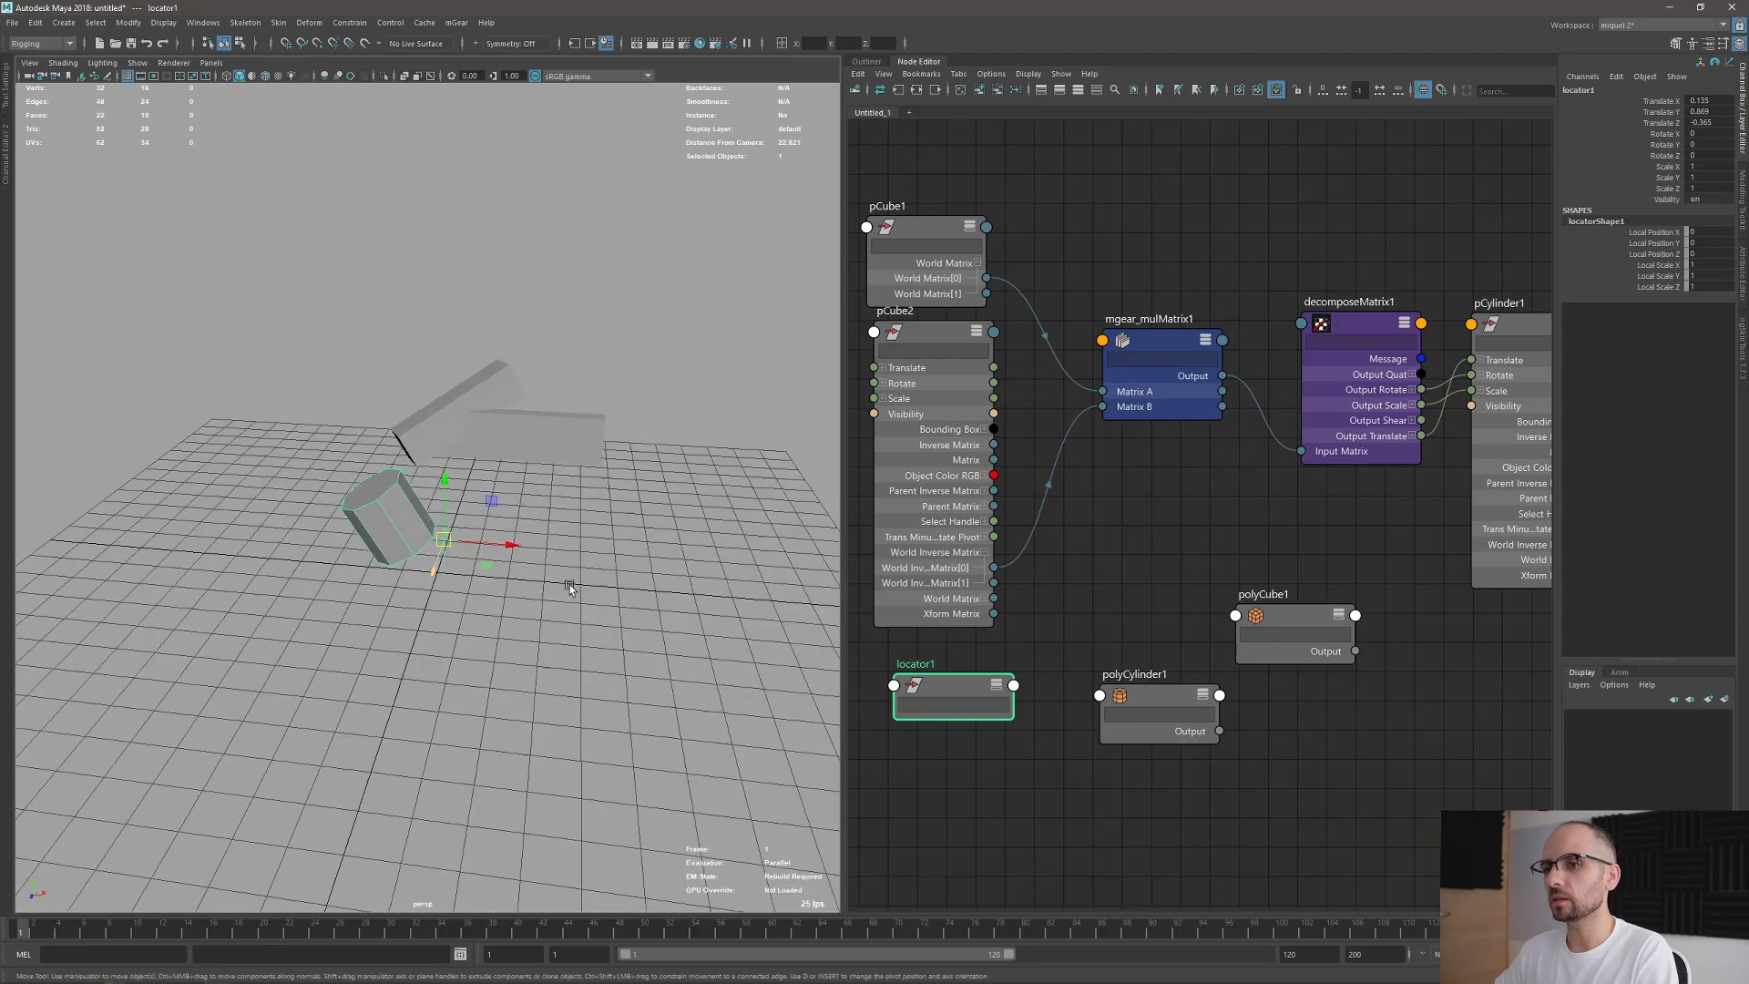
mouse_move(447, 541)
mouse_down()
mouse_move(578, 632)
mouse_move(521, 587)
mouse_move(533, 557)
mouse_move(593, 549)
mouse_move(446, 553)
mouse_up()
key(q)
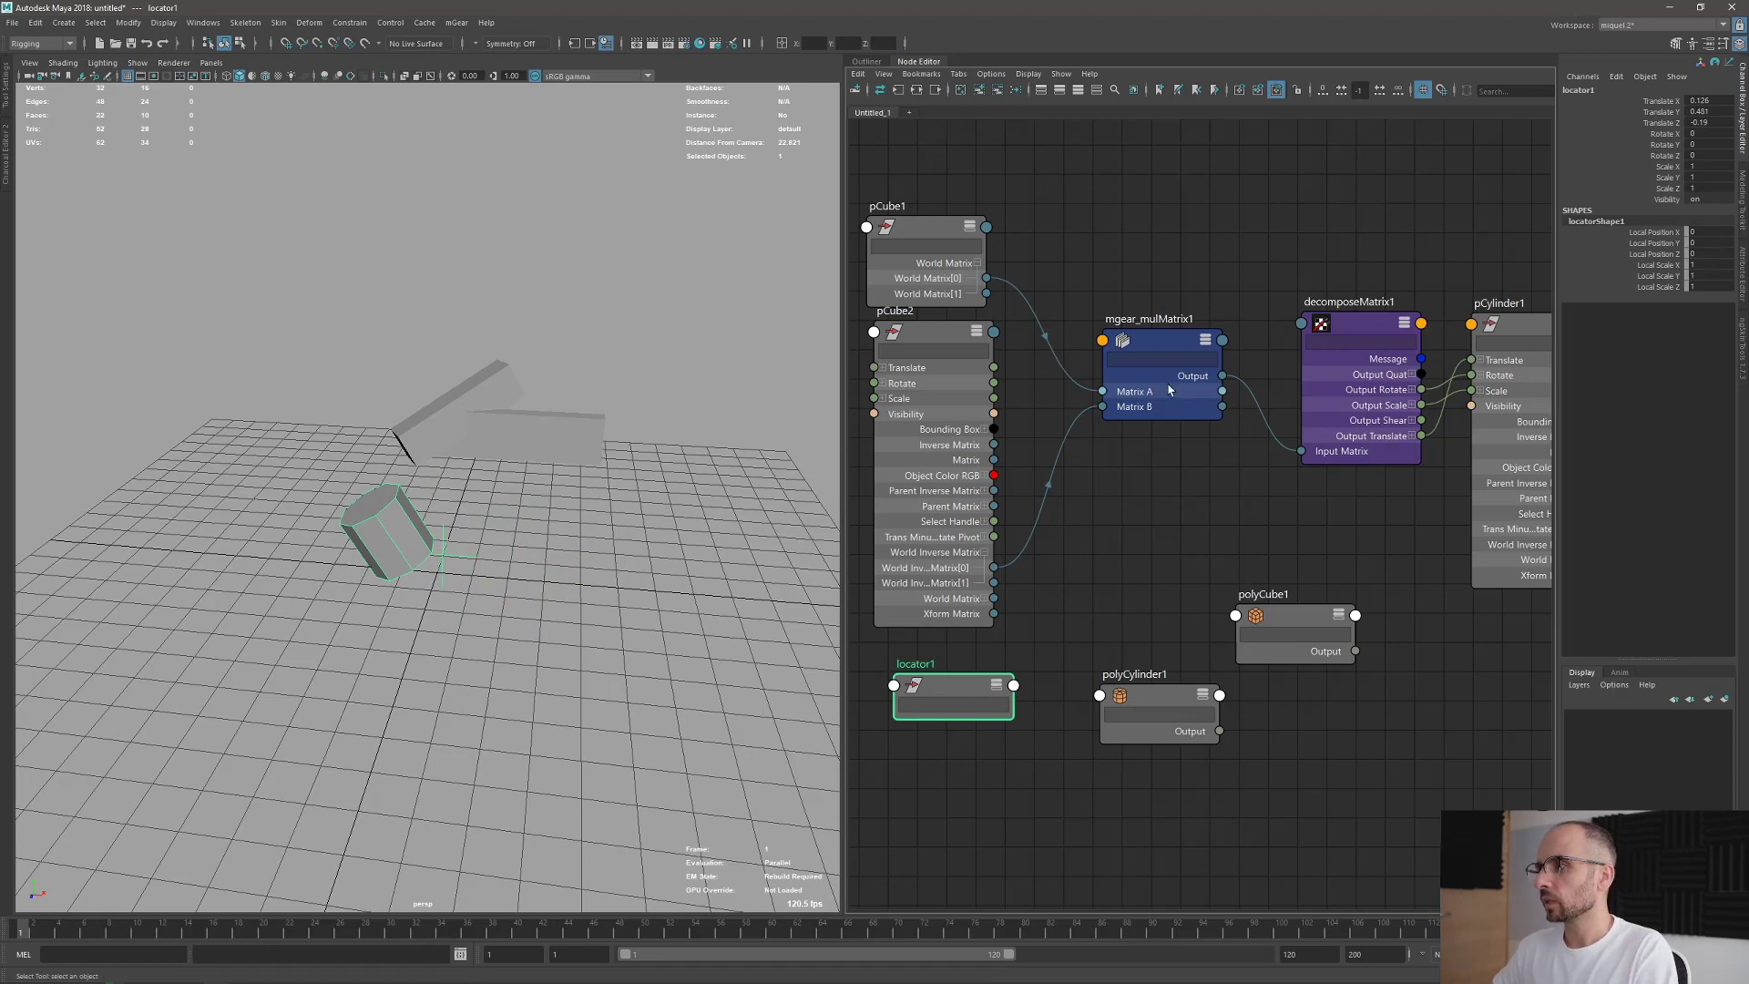
Shift mgear_mulMatrix1 aside and add a second mgear_mulMatrix node below it, ahead of decomposeMatrix1.
drag(1168, 348, 1136, 350)
click(1121, 536)
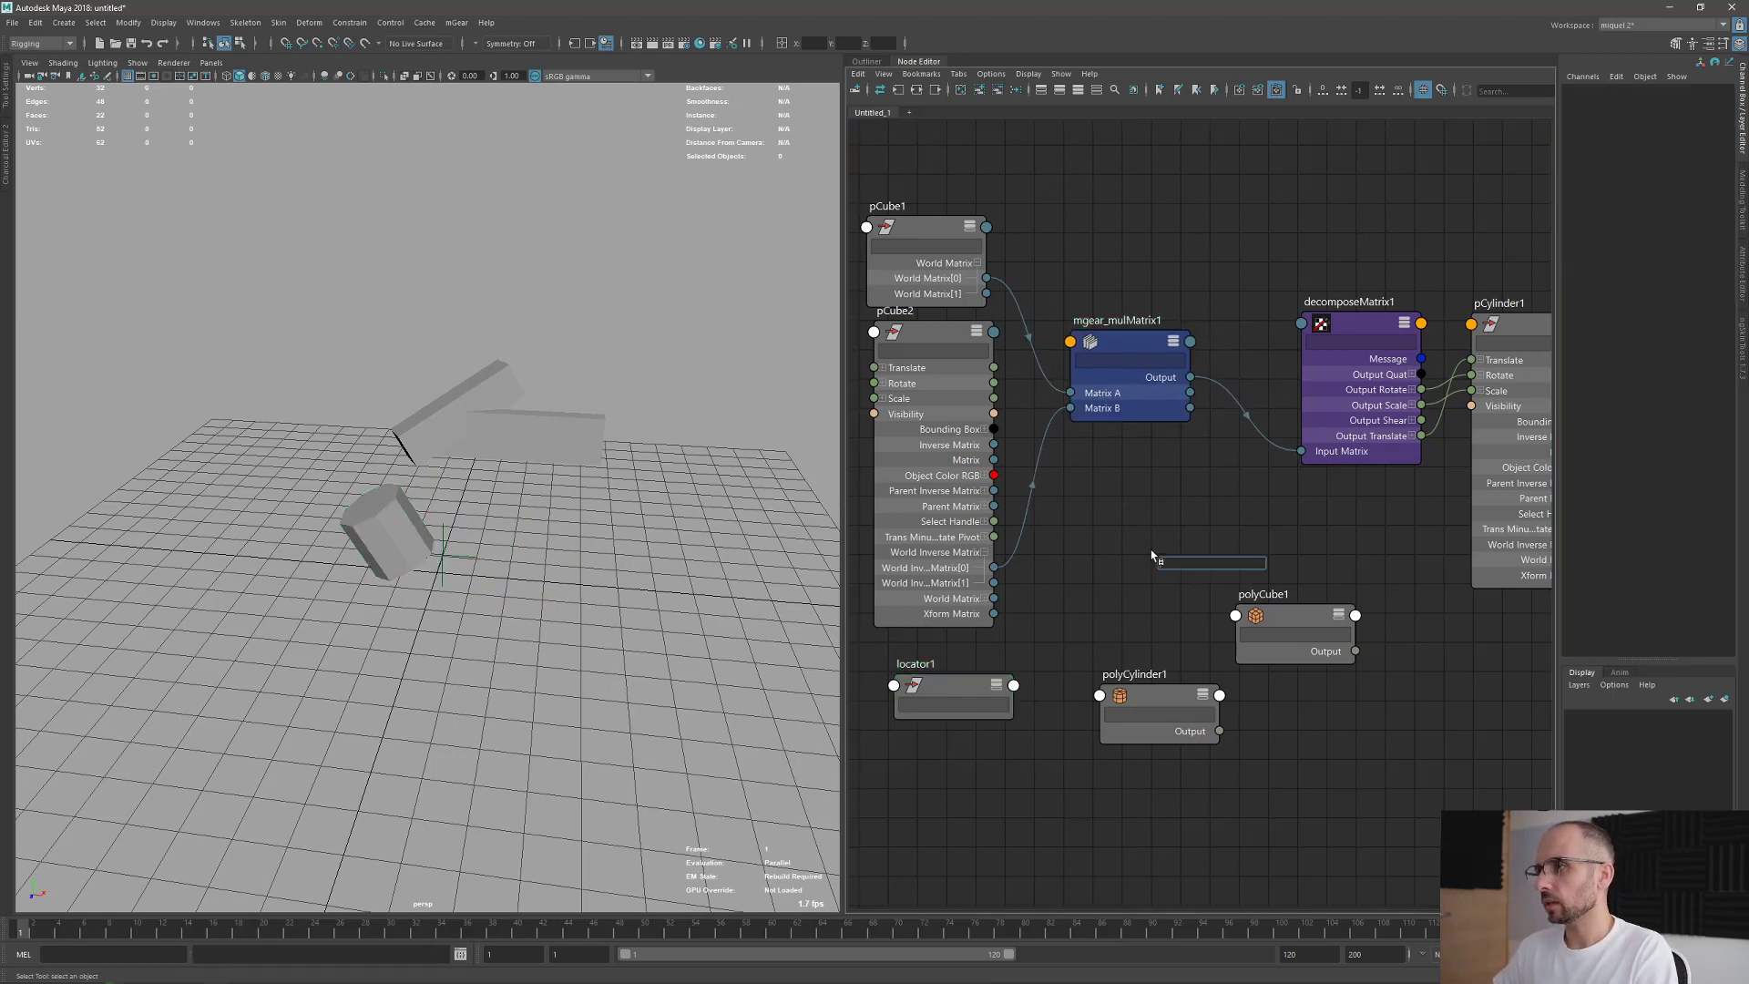
key(Tab)
text(mul)
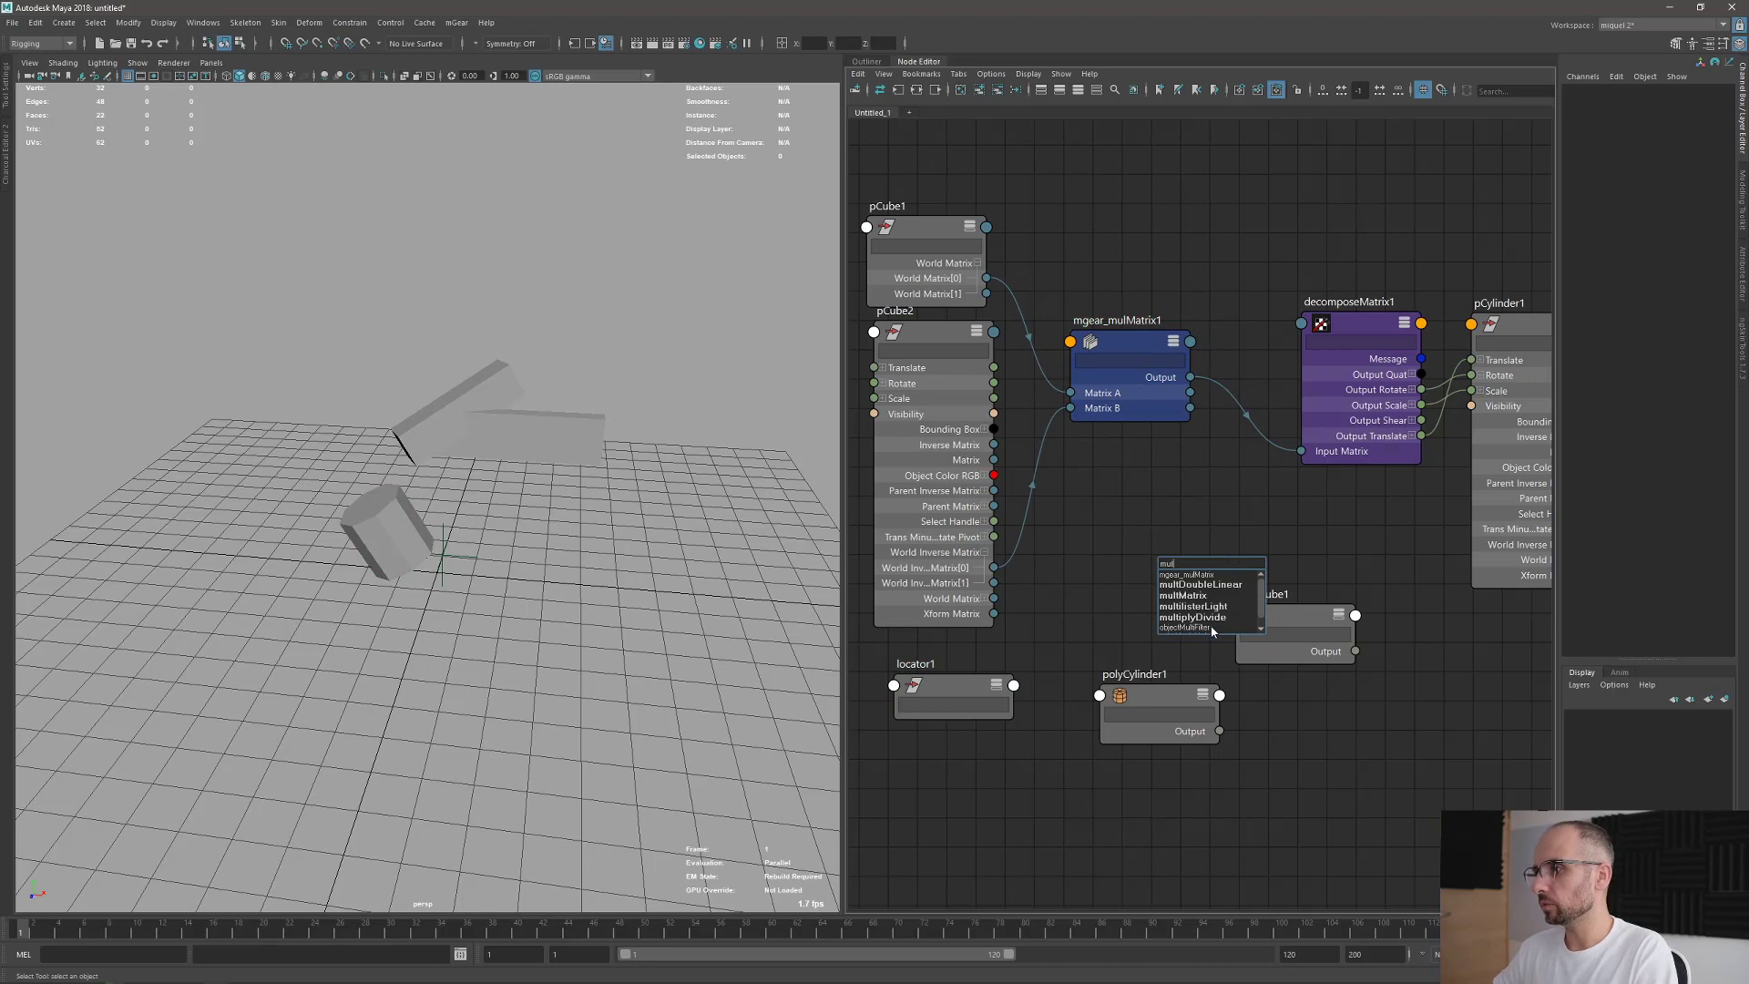
click(1201, 575)
drag(1201, 576, 1225, 504)
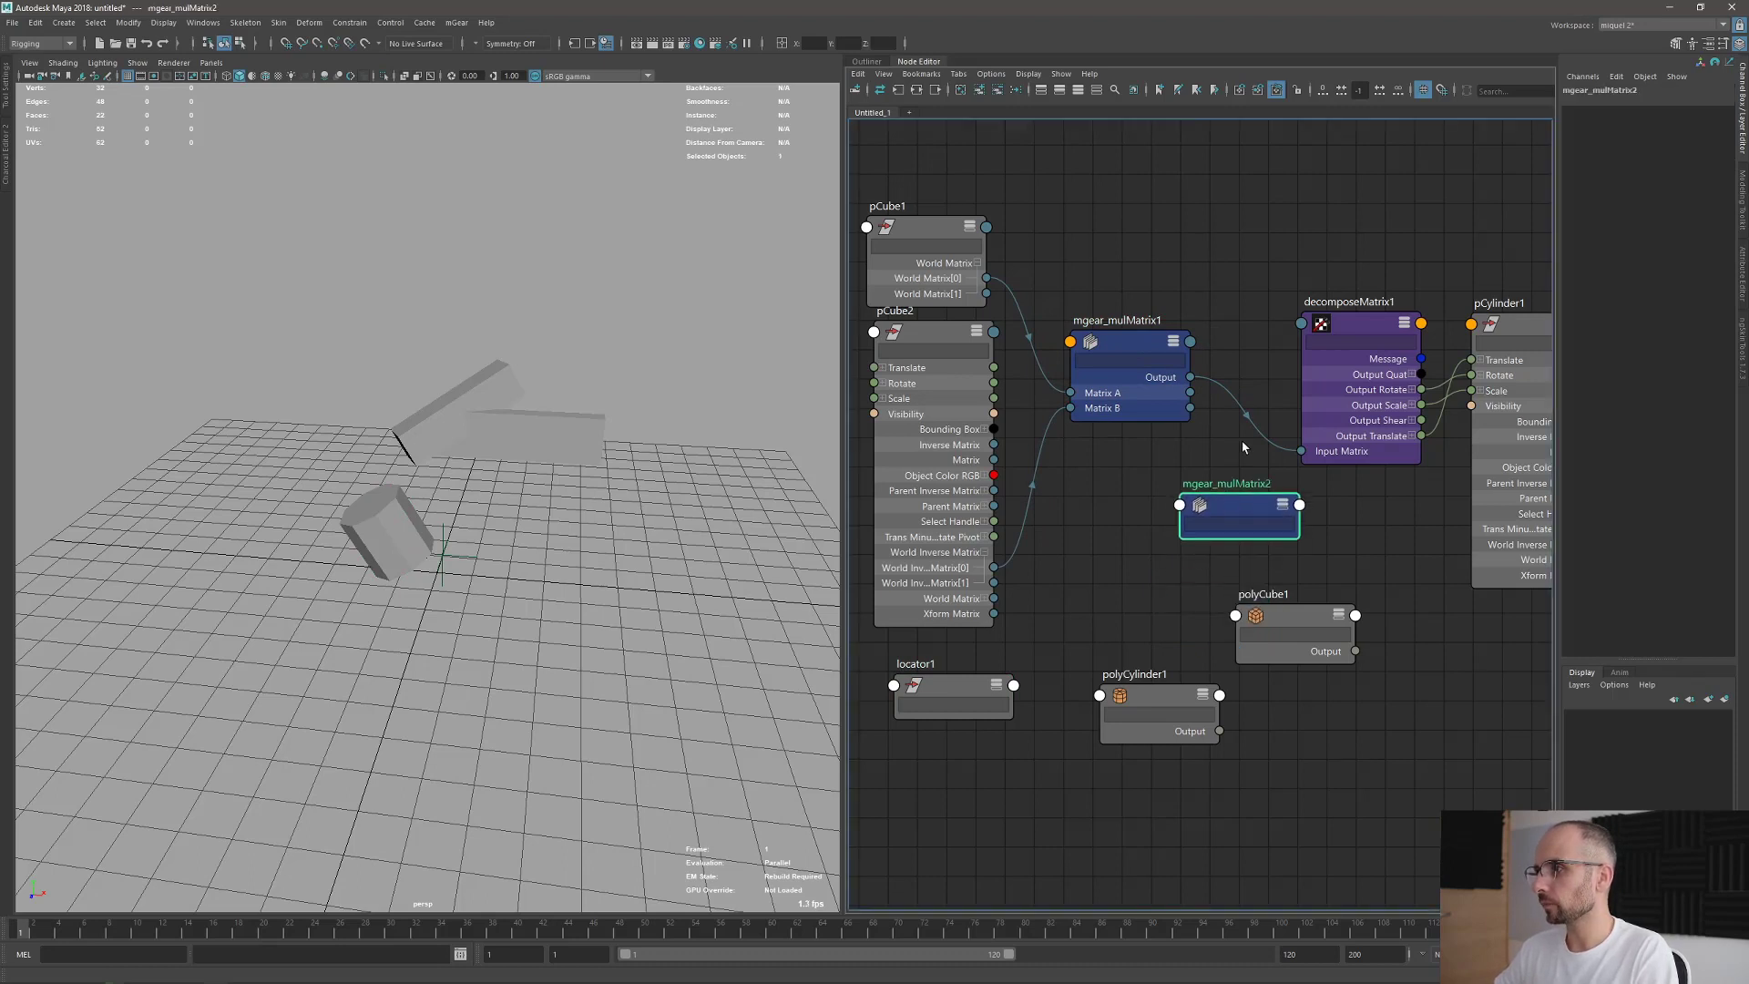
Connect mgear_mulMatrix1's Output to Matrix A of mgear_mulMatrix2, and that node's Output to decomposeMatrix1's Input Matrix.
drag(1190, 377, 1181, 505)
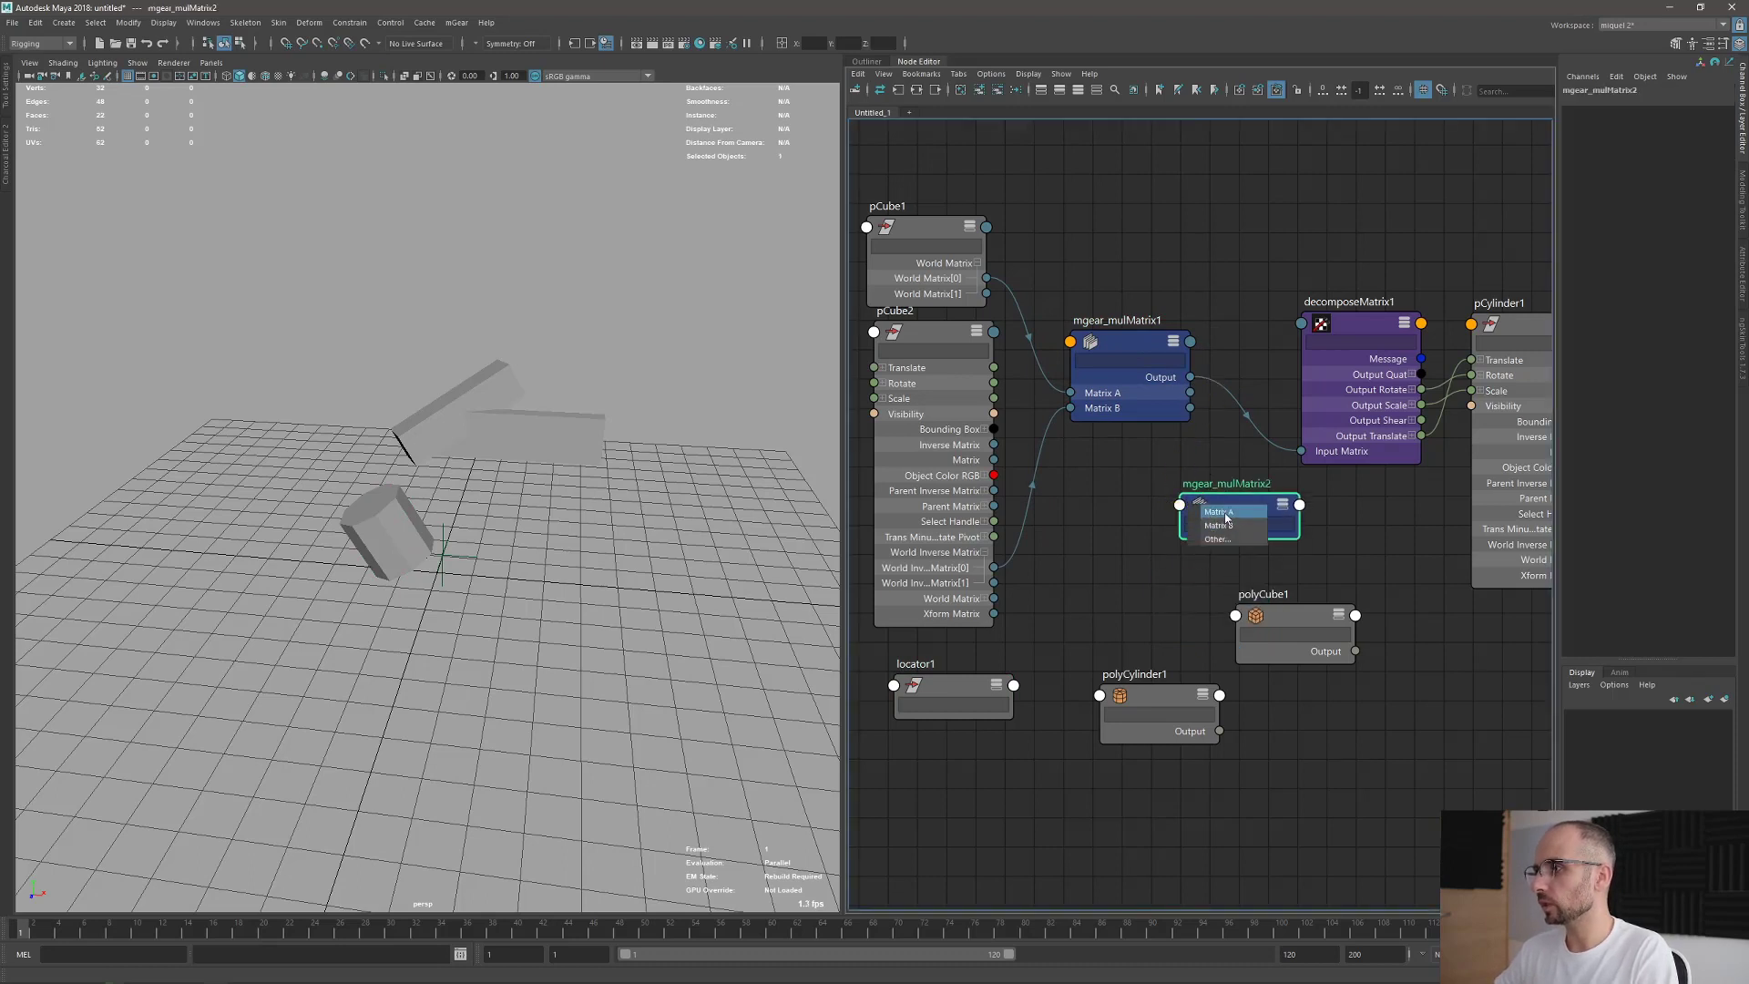
click(1225, 515)
click(1301, 505)
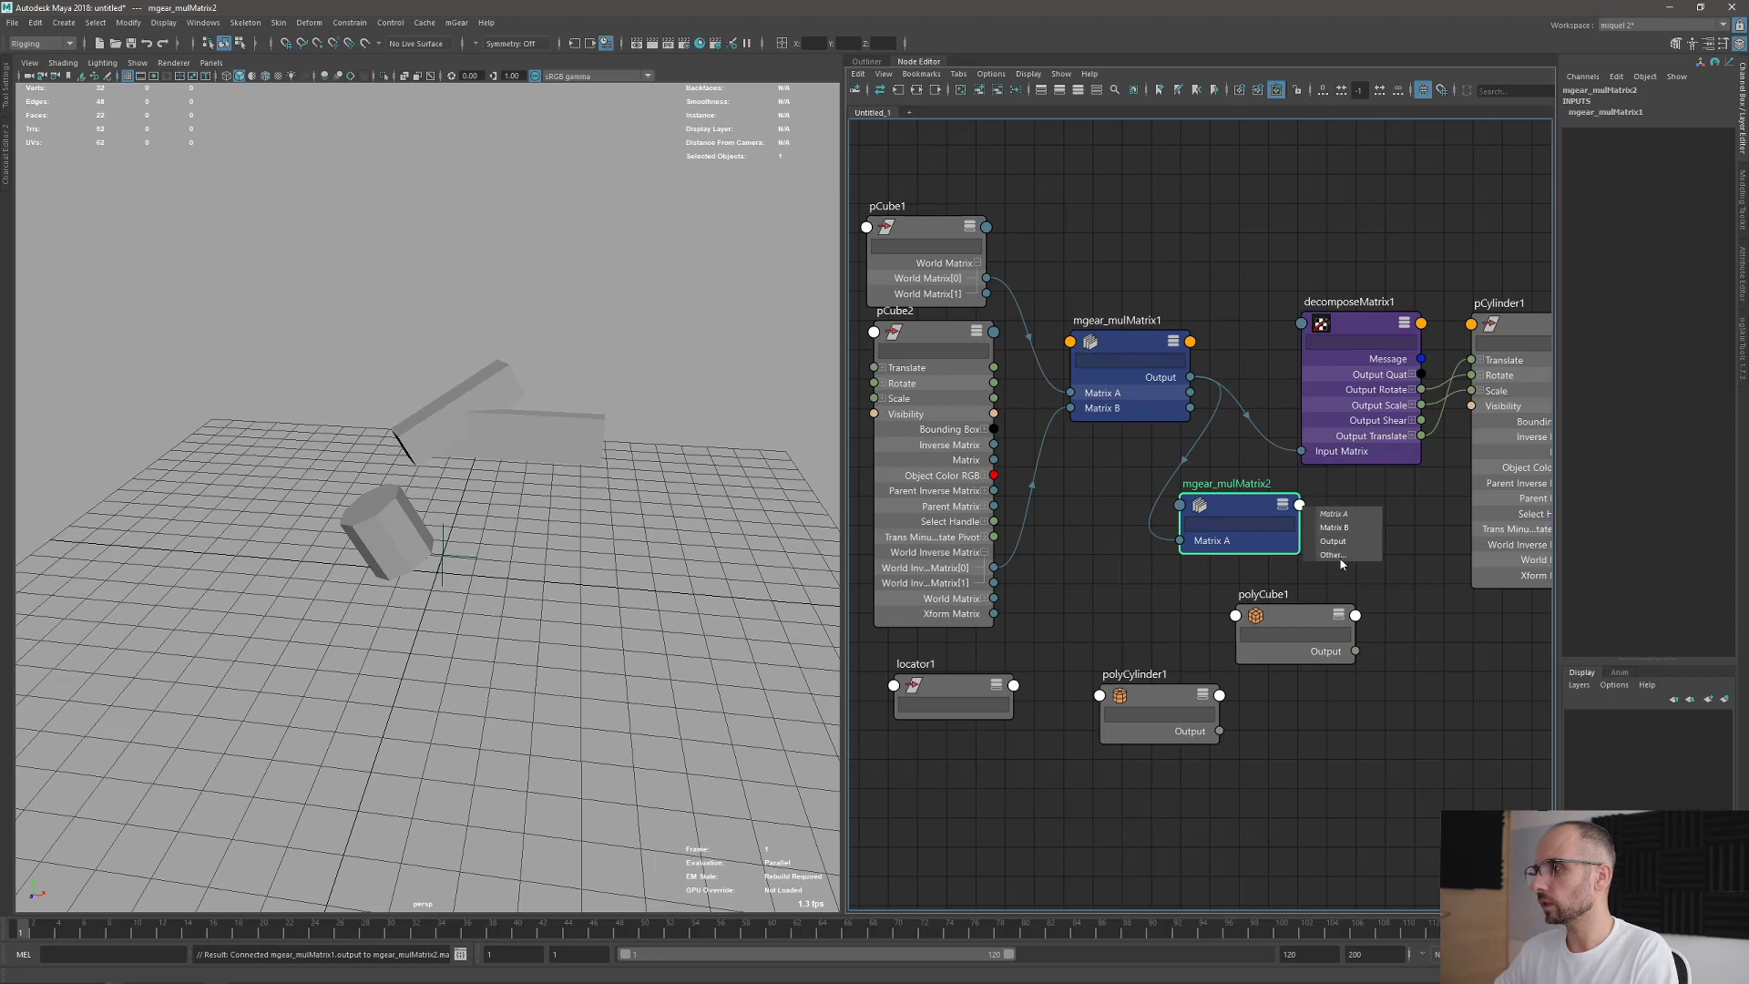
click(1333, 541)
click(1303, 451)
drag(1237, 523, 1239, 511)
Connect locator1's World Inverse Matrix[0] to Matrix B of mgear_mulMatrix2.
click(1015, 685)
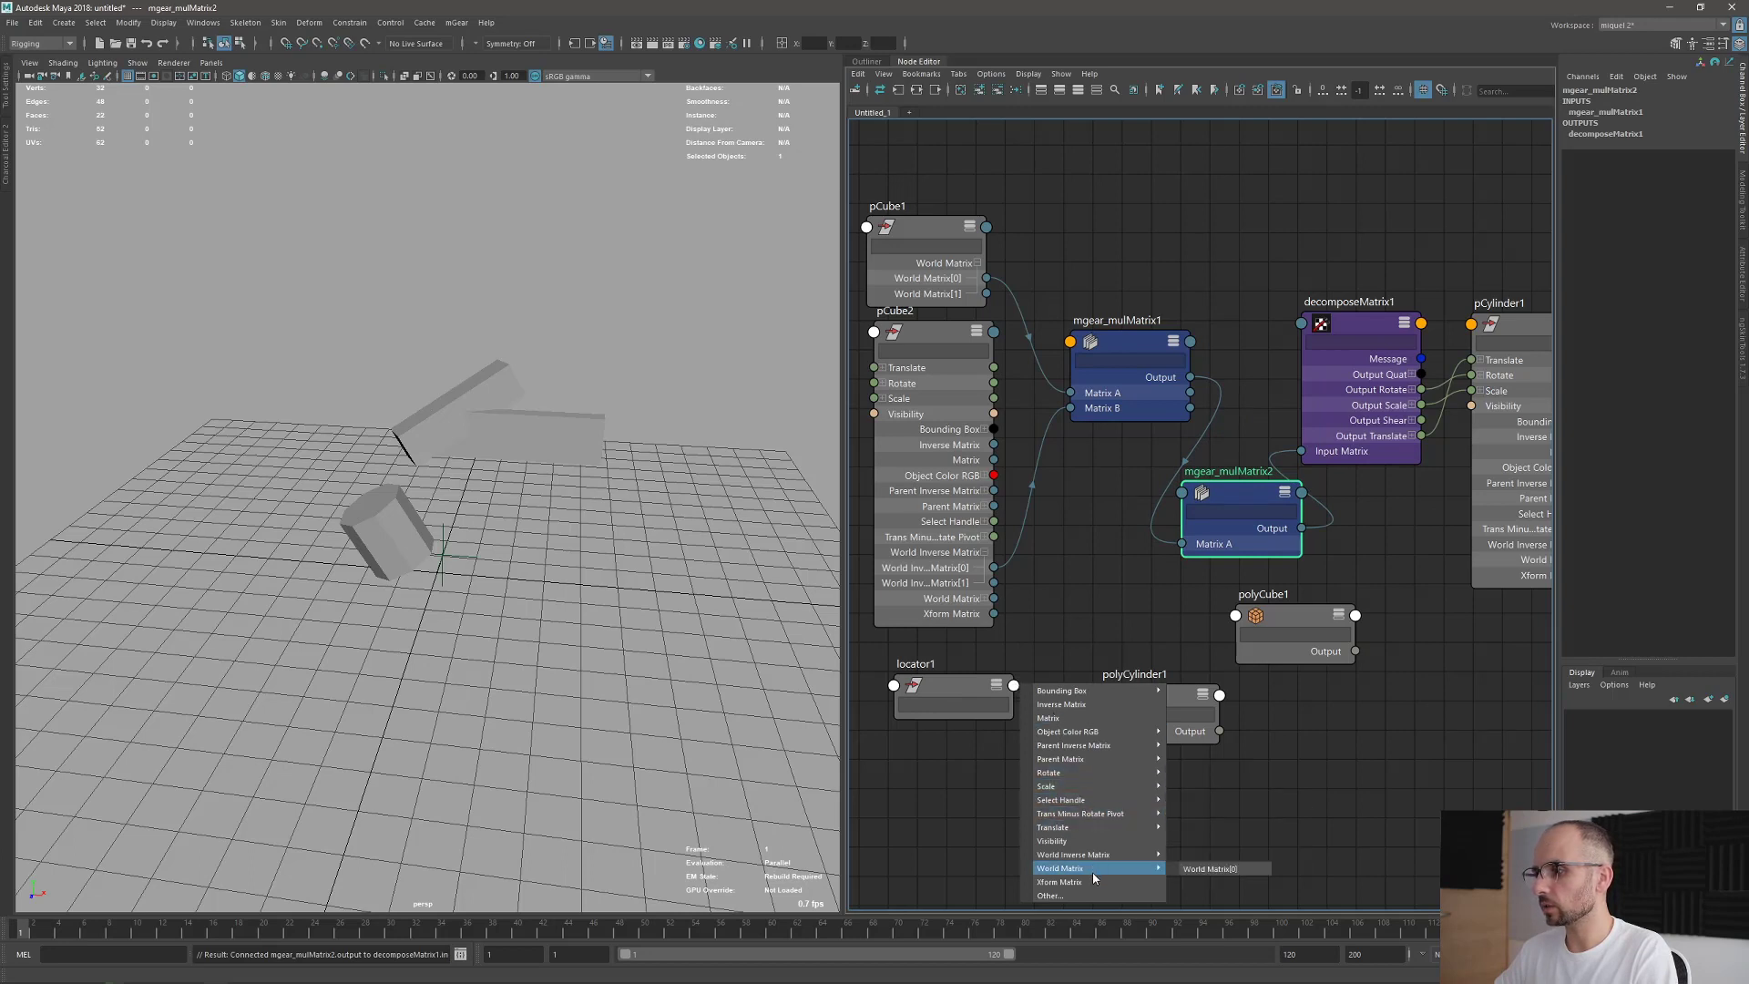
mouse_move(1092, 871)
click(1230, 854)
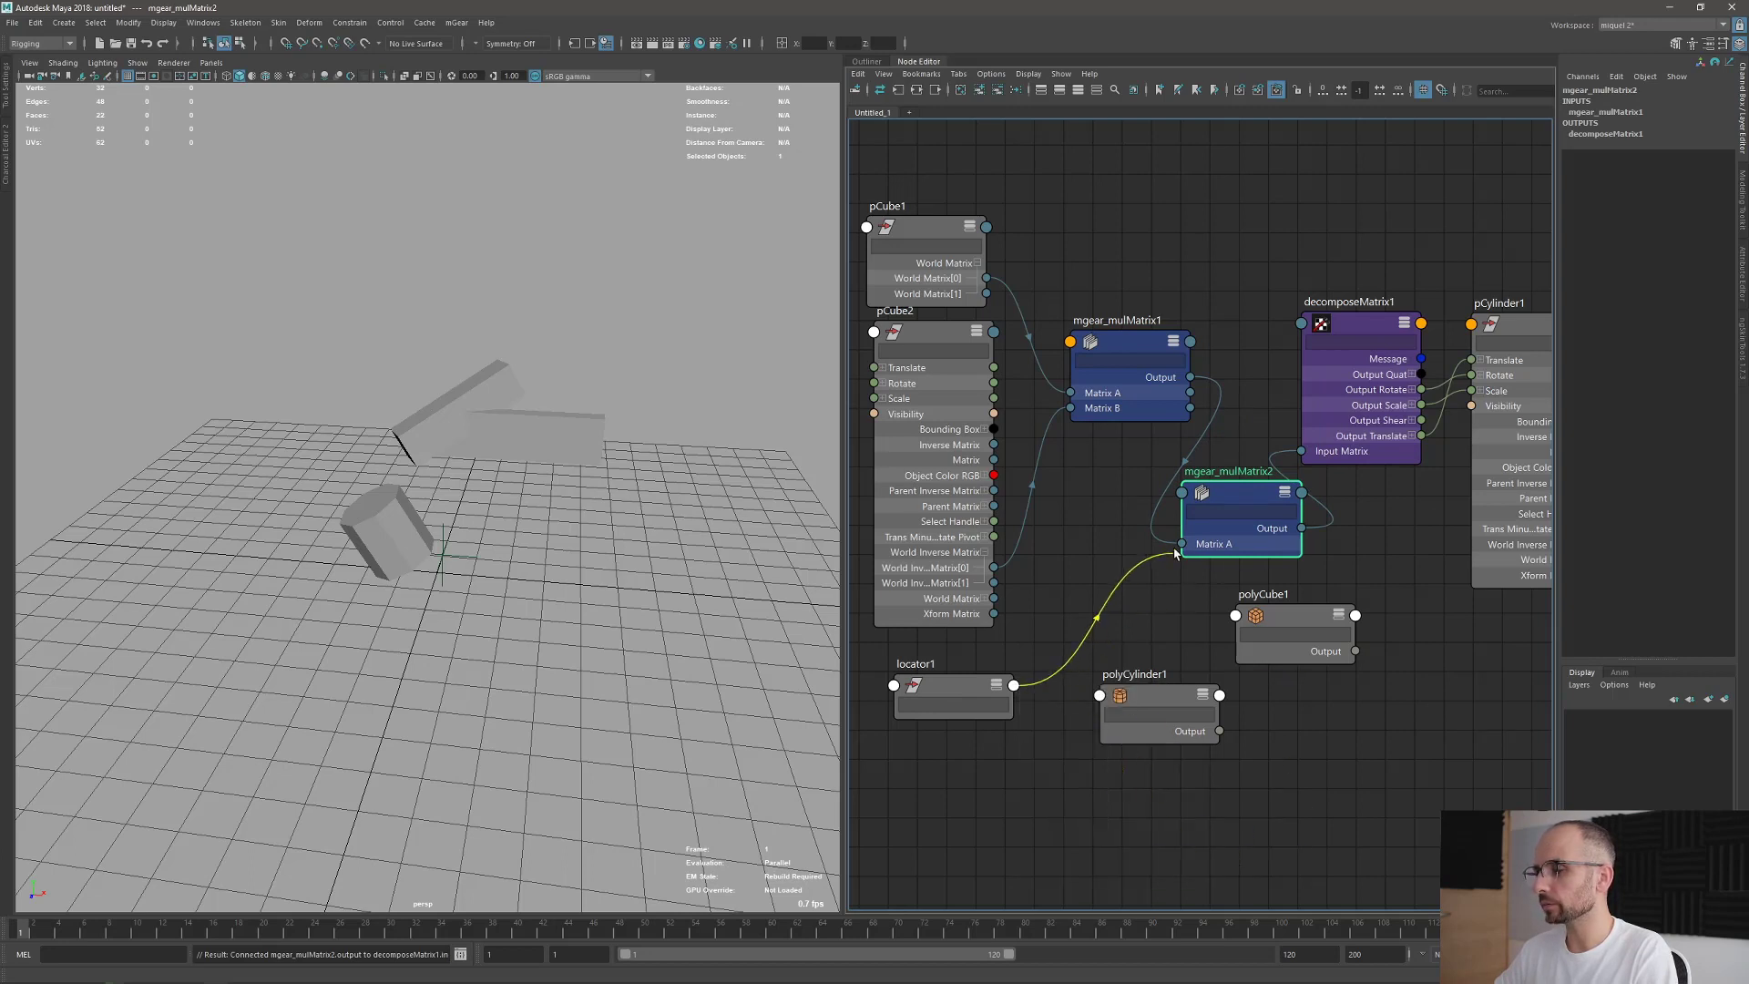
click(1181, 494)
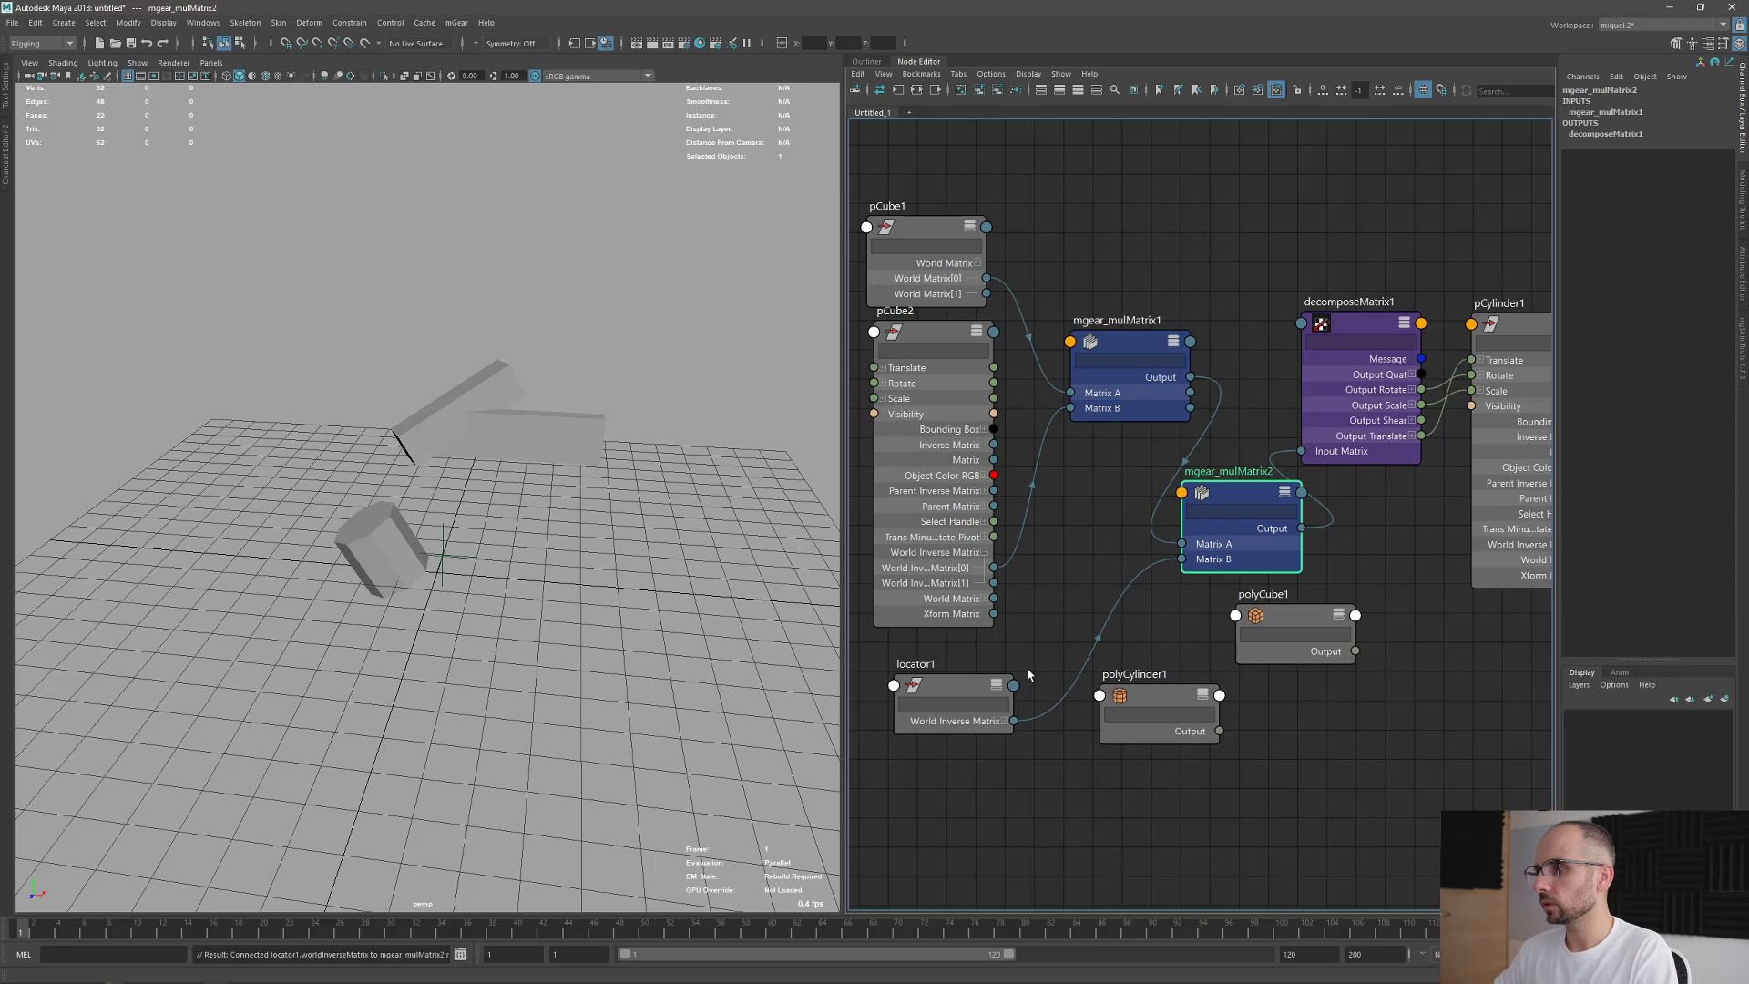
Move locator1 to about 4.44, -1.78, 0.07 to test whether the cylinder ignores its parent's movement.
click(446, 558)
drag(448, 562, 512, 583)
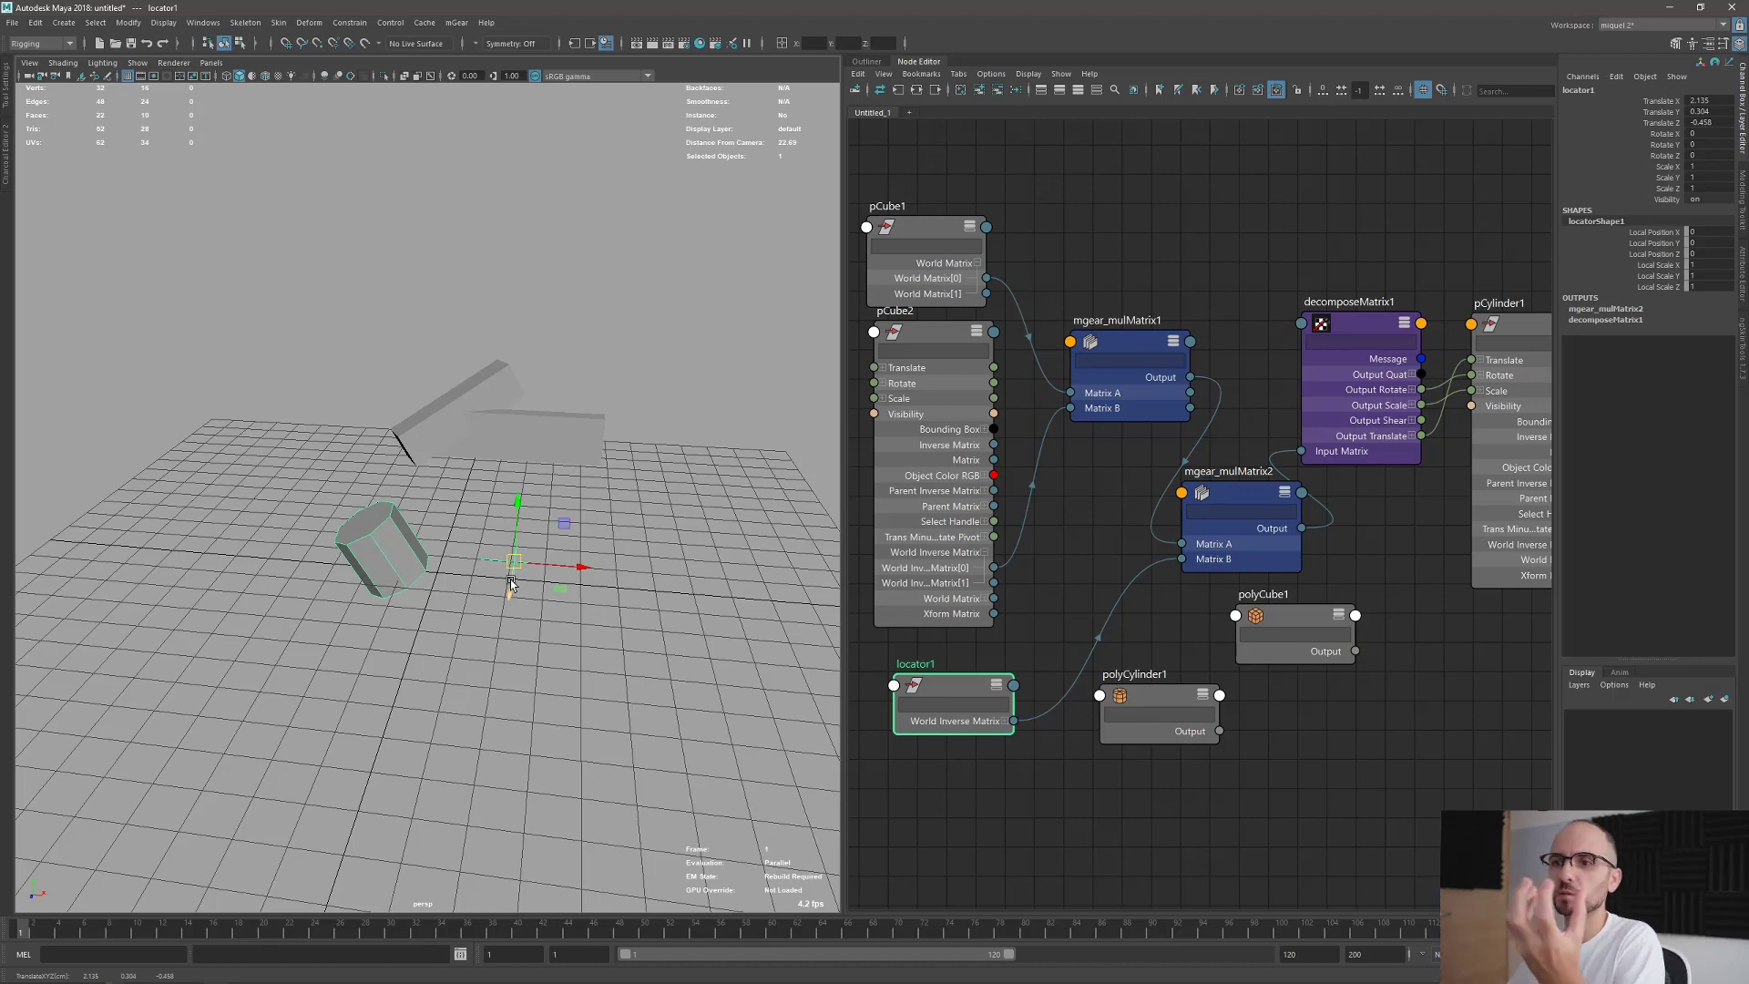
drag(511, 584, 583, 638)
key(q)
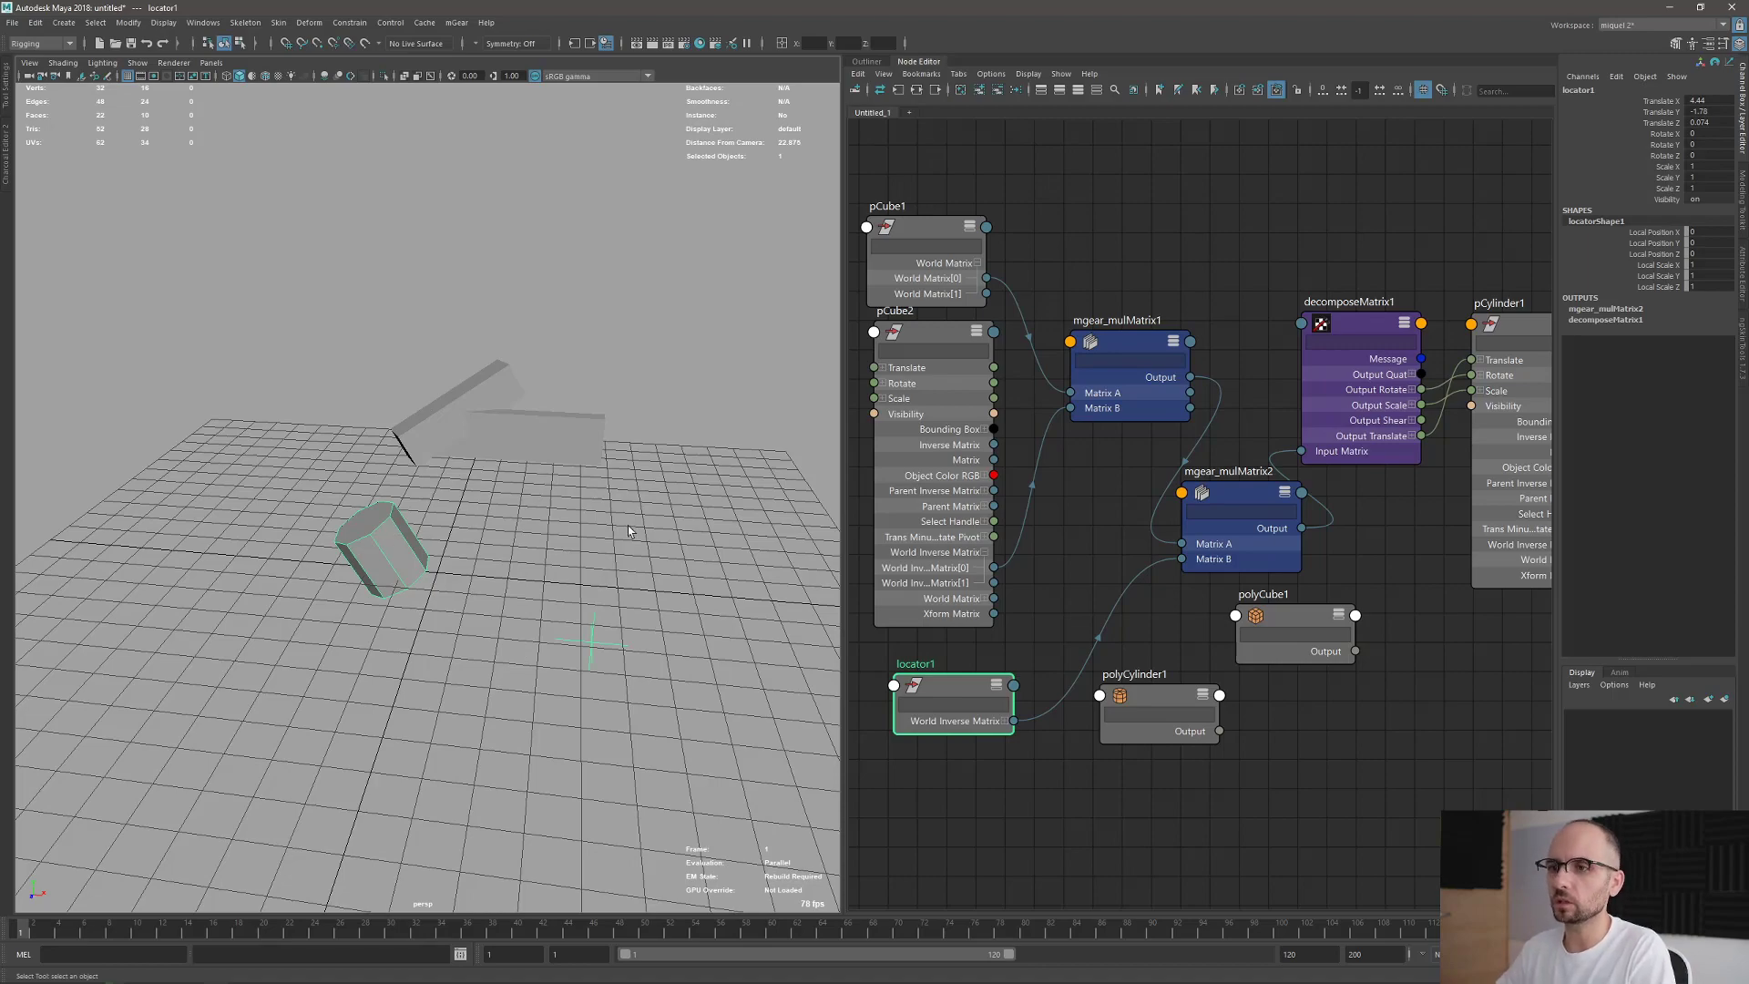
alt+drag(628, 531, 547, 572)
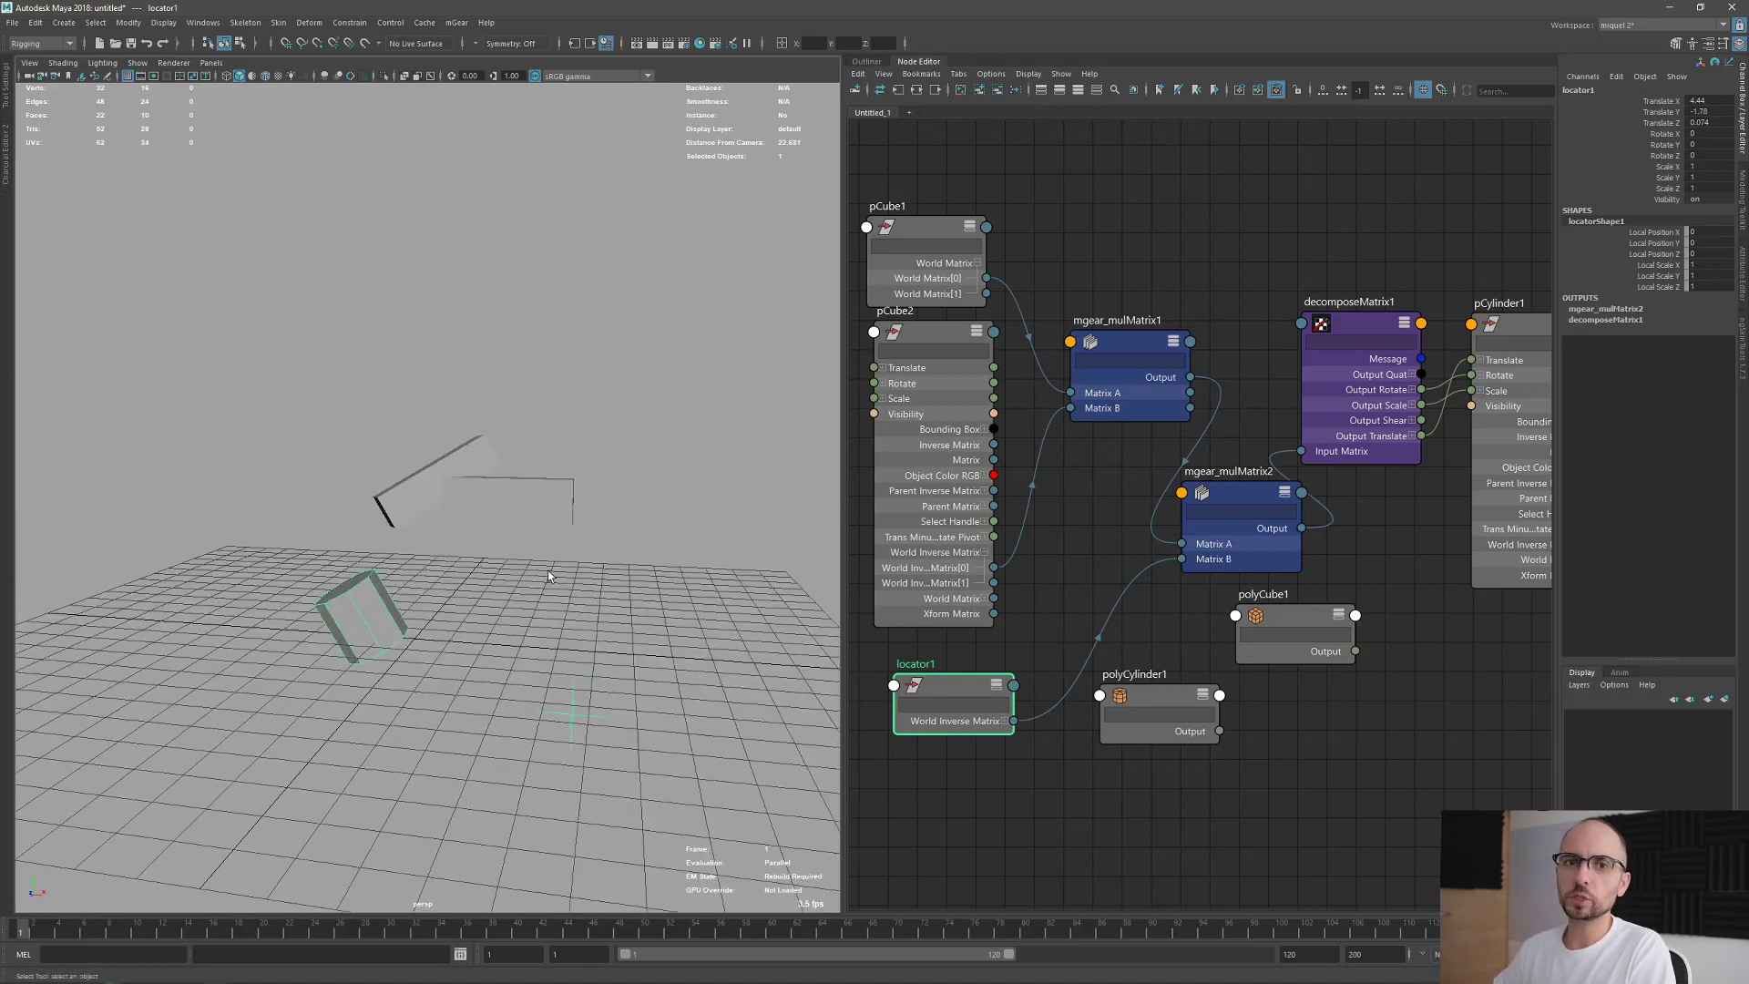